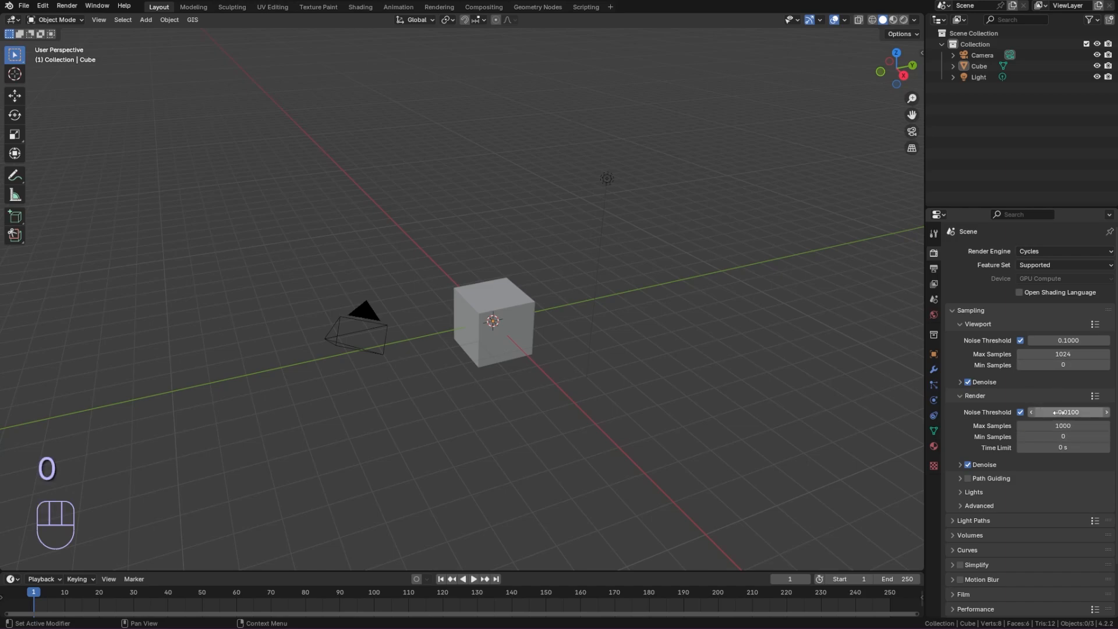
- Set the render noise threshold to 0.1 and the light-path bounces to 5 total, 2 diffuse and 2 glossy
{"action": "left_click", "coordinate": [1062, 413]}
{"action": "left_click", "coordinate": [971, 520]}
{"action": "scroll", "coordinate": [994, 516], "scroll_direction": "down", "scroll_amount": 5}
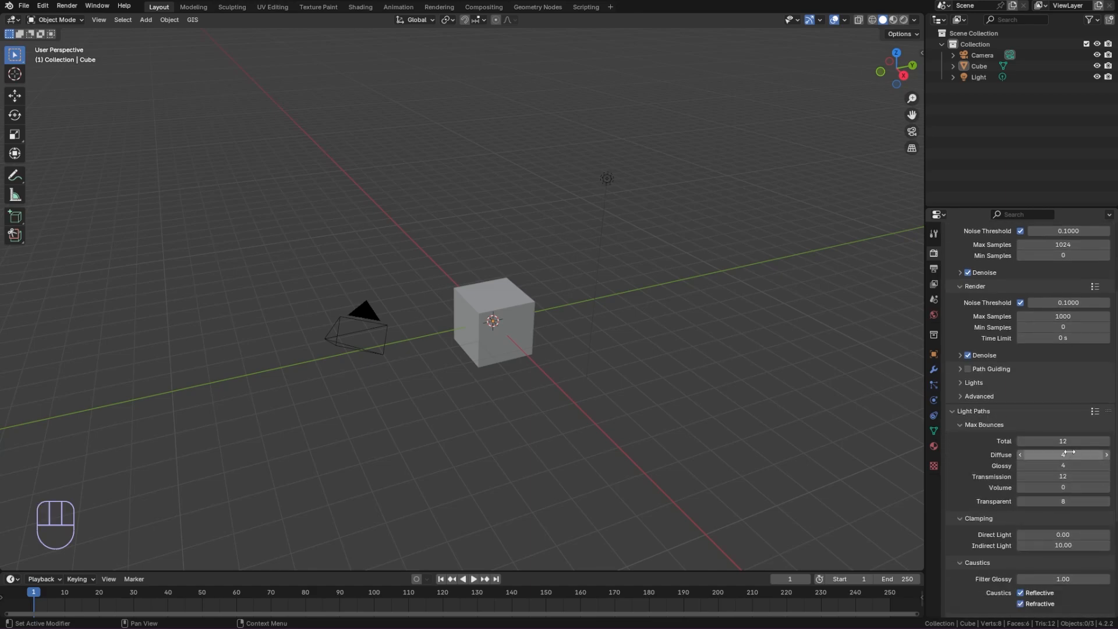
{"action": "left_click", "coordinate": [1069, 441]}
{"action": "left_click", "coordinate": [1068, 454]}
{"action": "type", "text": "2"}
{"action": "left_click", "coordinate": [1069, 466]}
{"action": "type", "text": "2"}
- Set the maximum transmission and transparent bounces to 5 each
{"action": "left_click", "coordinate": [1068, 476]}
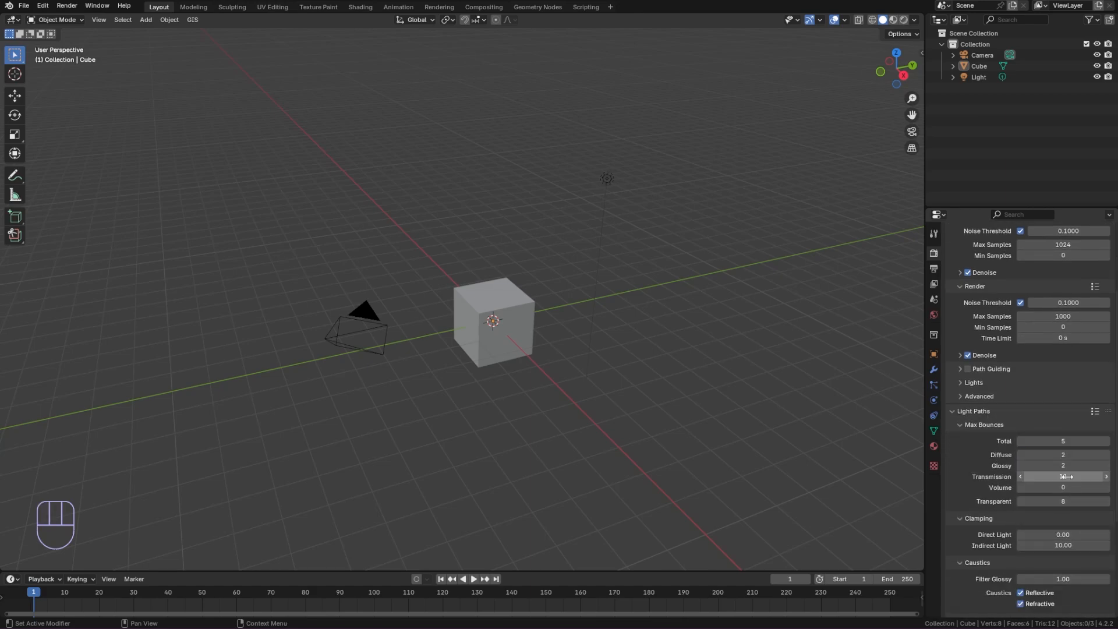
{"action": "type", "text": "5"}
{"action": "left_click", "coordinate": [1069, 501]}
{"action": "type", "text": "5"}
{"action": "key", "text": "Return"}
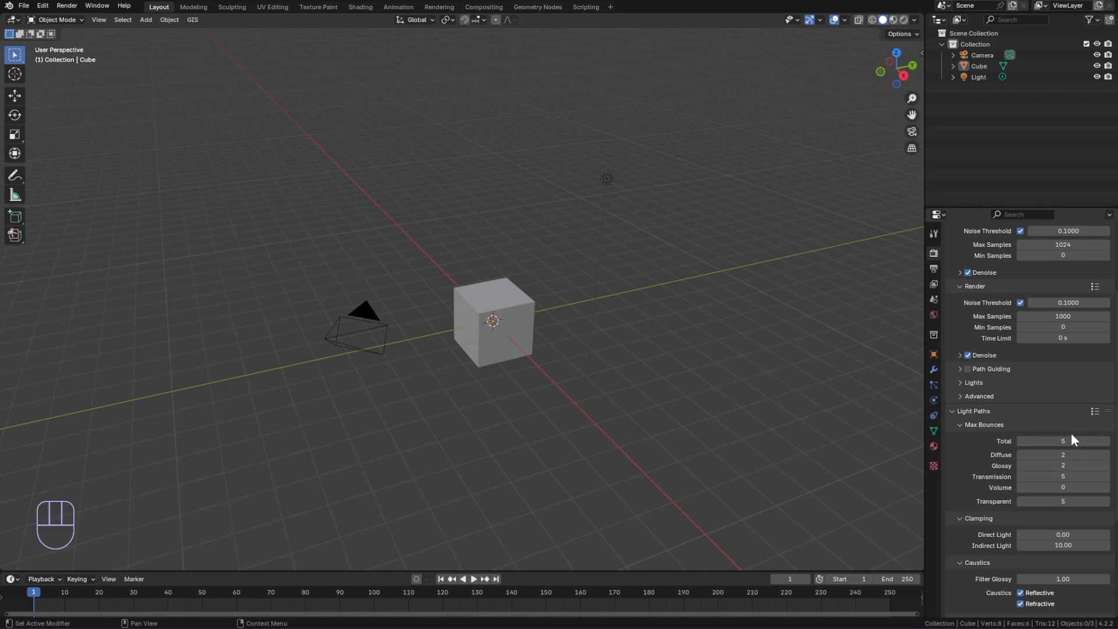
- Set the color management look to High Contrast with the AgX view transform
{"action": "scroll", "coordinate": [1042, 506], "scroll_direction": "down", "scroll_amount": 6}
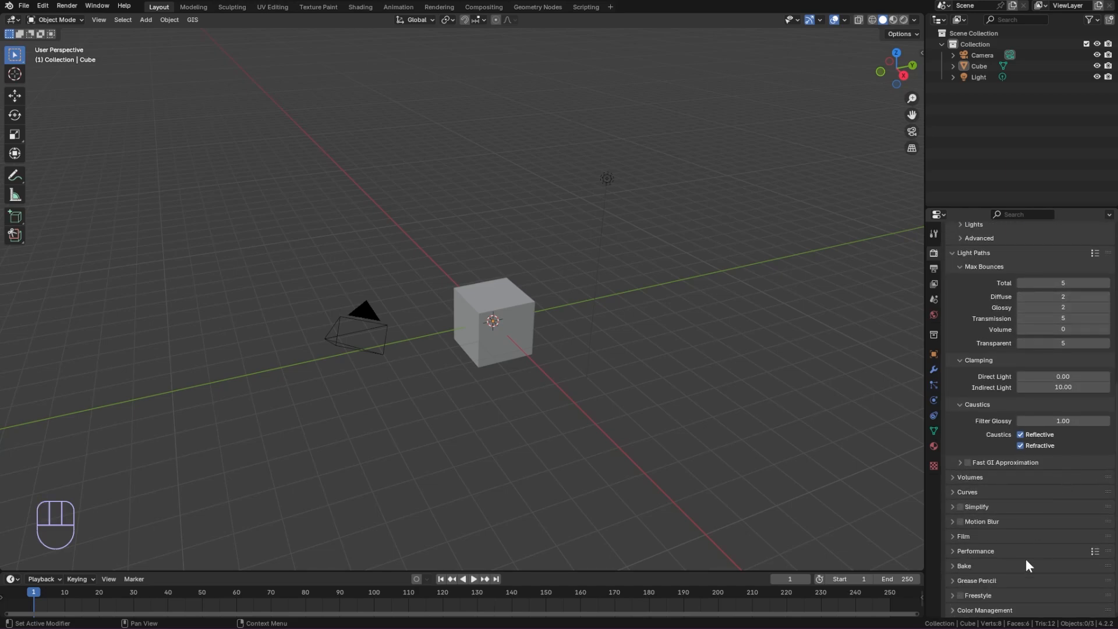
{"action": "scroll", "coordinate": [1026, 560], "scroll_direction": "down", "scroll_amount": 3}
{"action": "left_click", "coordinate": [1026, 557]}
{"action": "scroll", "coordinate": [1031, 504], "scroll_direction": "down", "scroll_amount": 2}
{"action": "left_click", "coordinate": [1040, 540]}
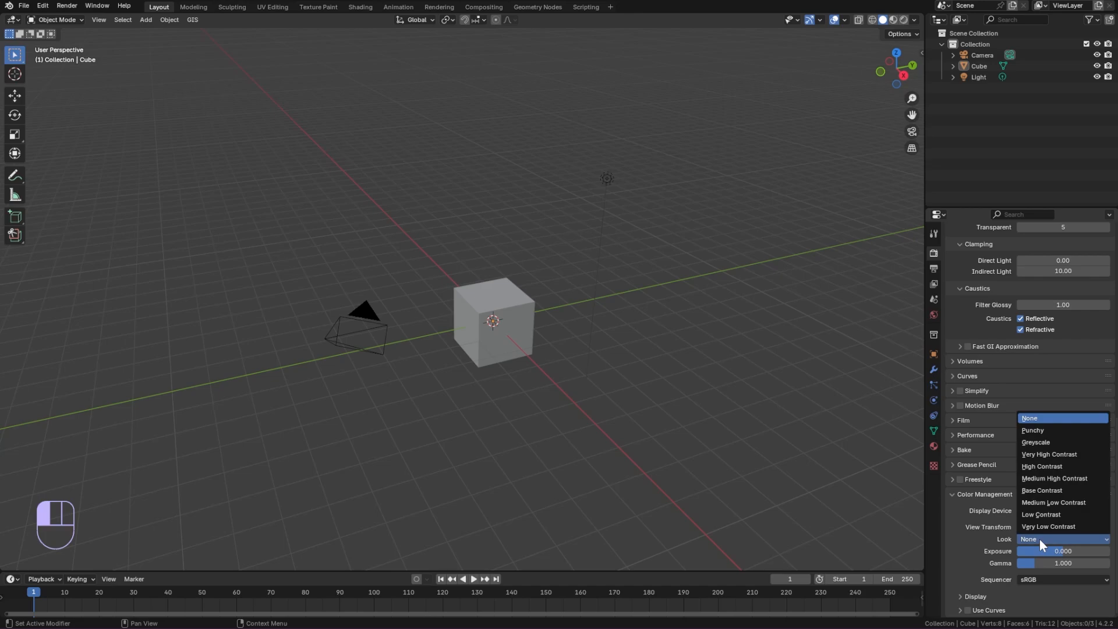
{"action": "left_click", "coordinate": [1042, 467]}
{"action": "left_click", "coordinate": [1056, 525]}
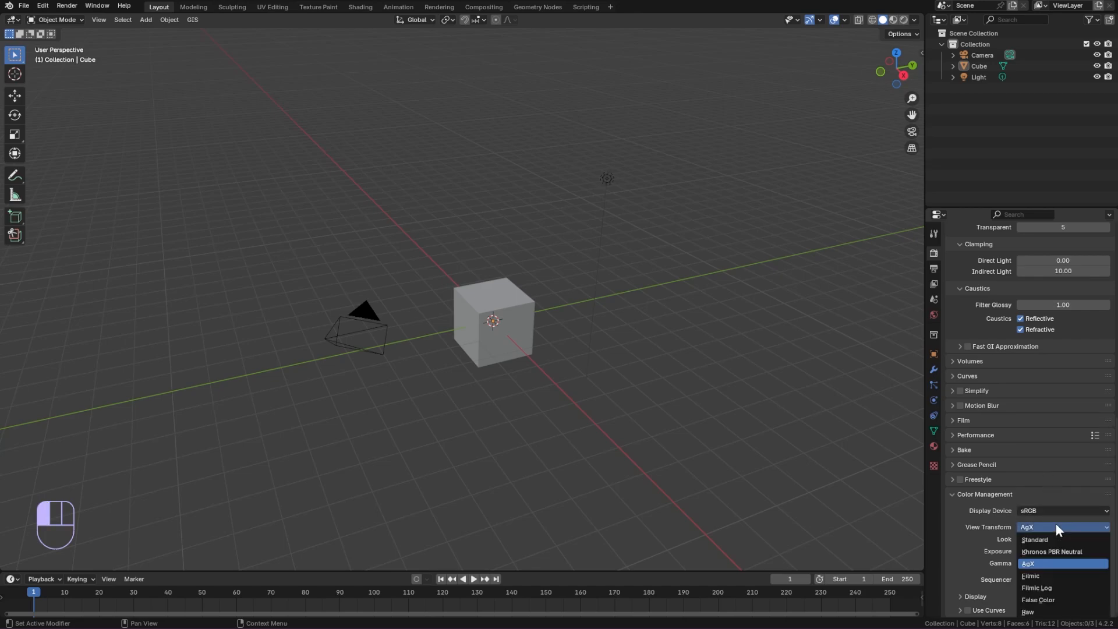
{"action": "left_click", "coordinate": [1048, 569]}
- Hide the camera in the viewport and delete the default cube and light
{"action": "left_click", "coordinate": [934, 268]}
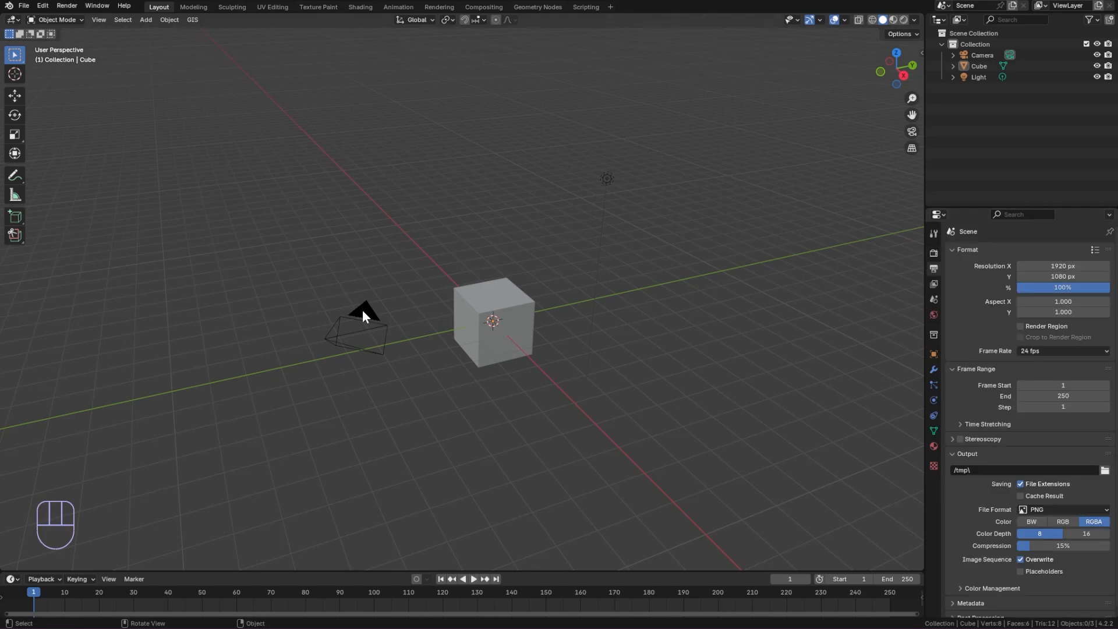
{"action": "left_click", "coordinate": [363, 313]}
{"action": "left_click", "coordinate": [1097, 55]}
{"action": "key", "text": "a"}
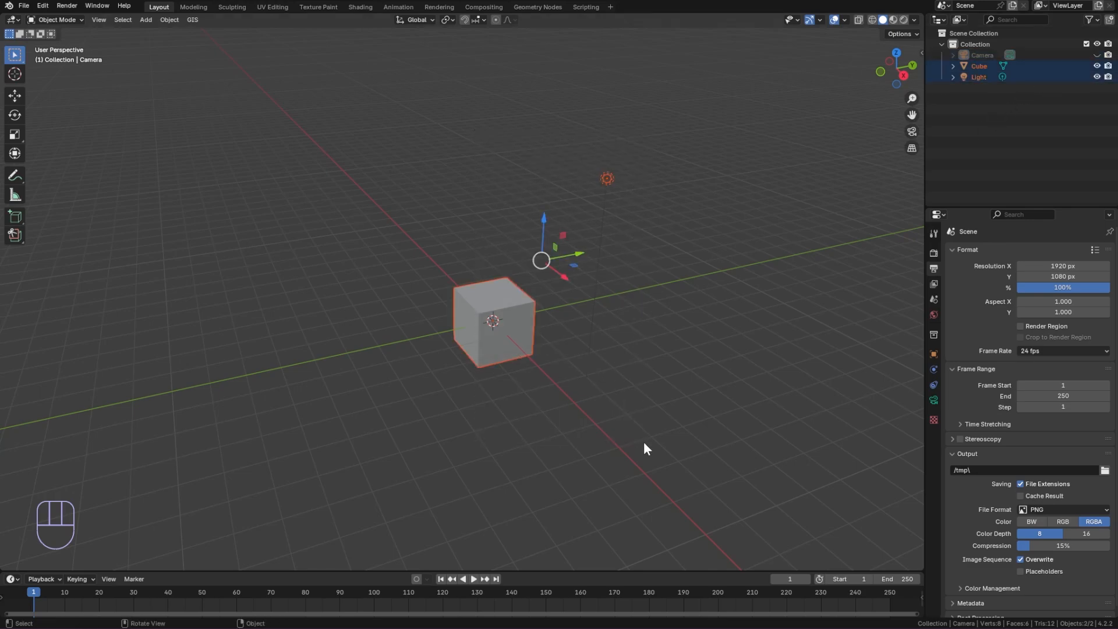
{"action": "key", "text": "Delete"}
- Add a mesh cube at the origin, working in the right orthographic view
{"action": "key", "text": "KP_3"}
{"action": "key", "text": "shift+a"}
{"action": "mouse_move", "coordinate": [478, 294]}
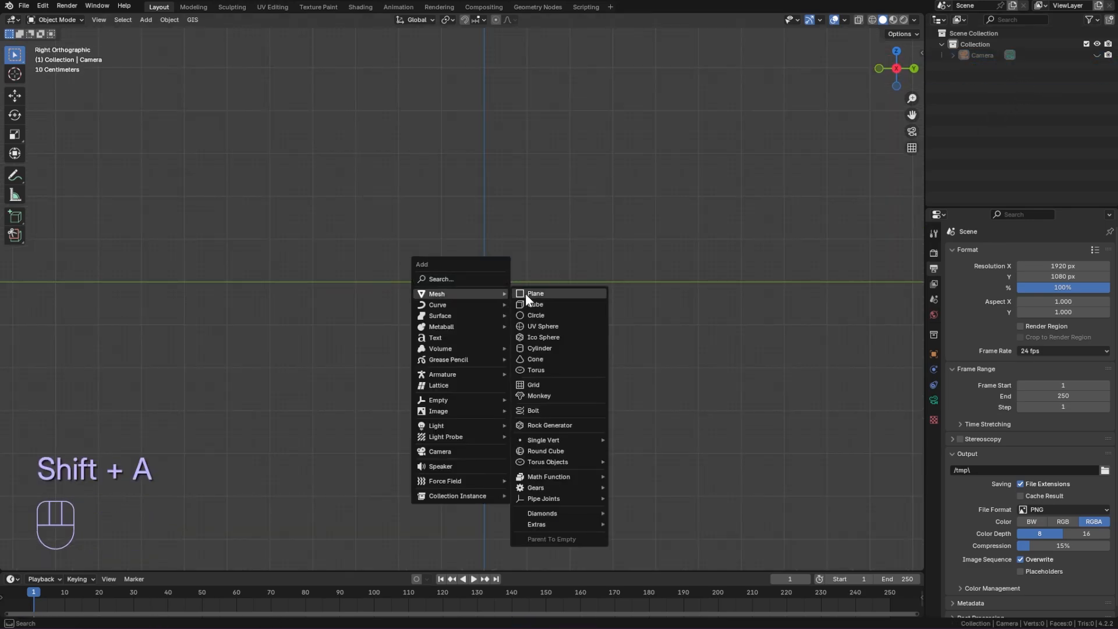
{"action": "left_click", "coordinate": [533, 306]}
- Set the cube's dimensions to 1.83 m in X, 1.83 m in Y and 0.9 m in Z
{"action": "key", "text": "n"}
{"action": "left_click", "coordinate": [883, 223]}
{"action": "type", "text": "1.8"}
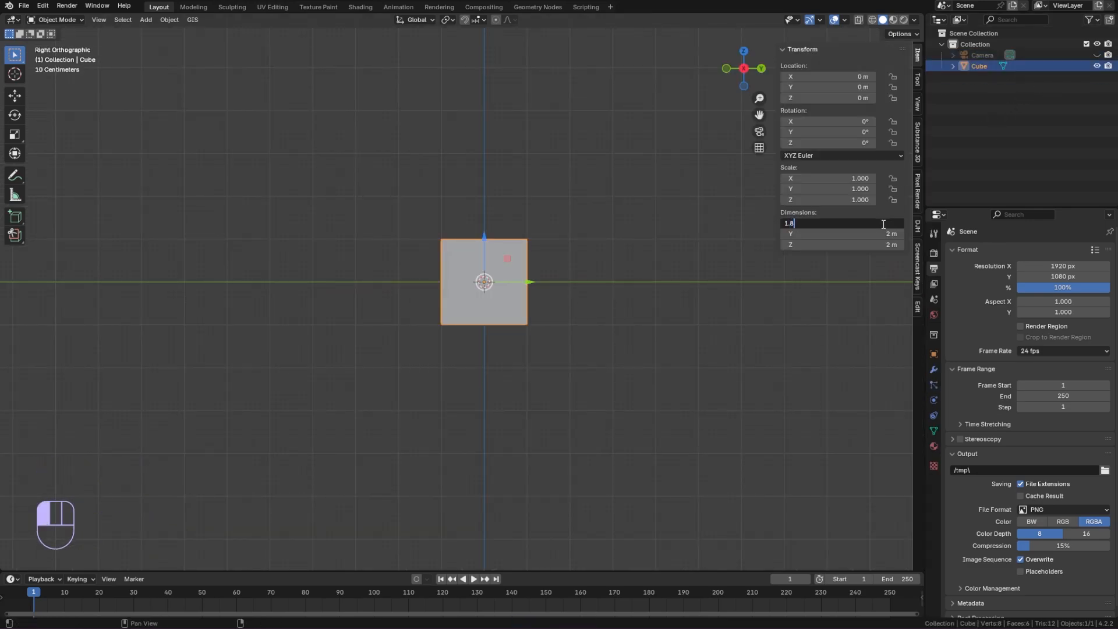
{"action": "type", "text": "3"}
{"action": "key", "text": "Tab"}
{"action": "type", "text": "1"}
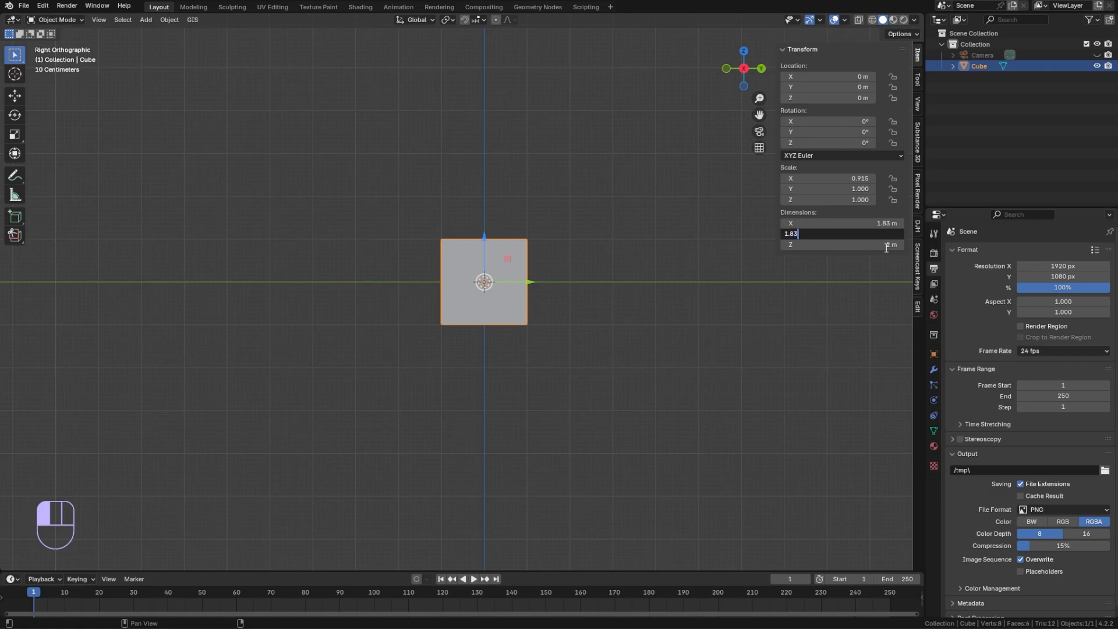
{"action": "type", "text": ".83"}
{"action": "key", "text": "Tab"}
{"action": "type", "text": "0.9"}
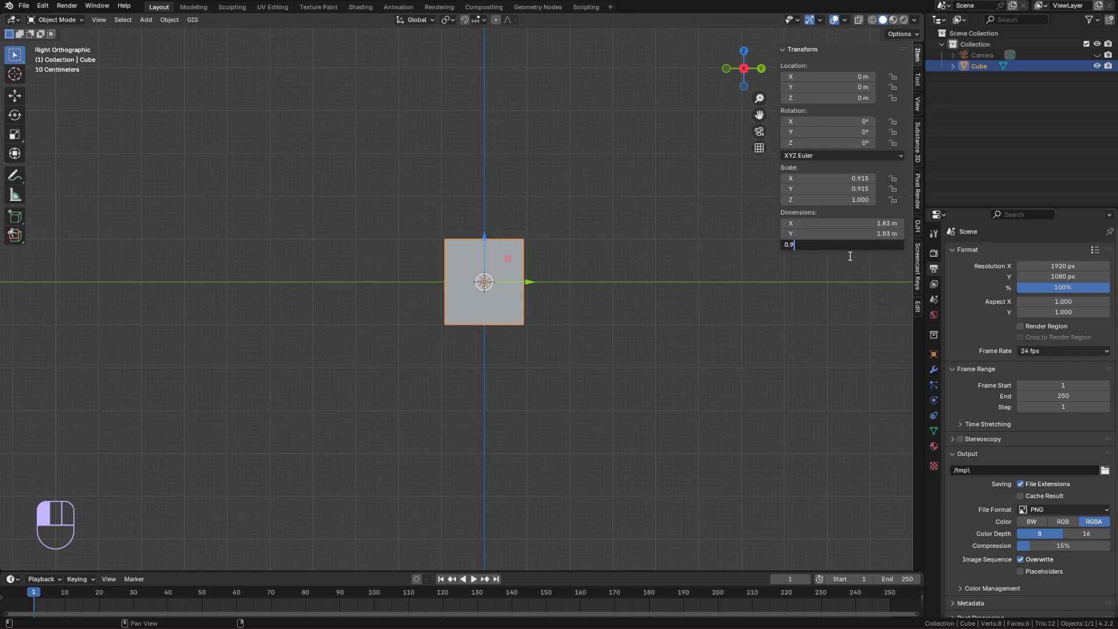
{"action": "key", "text": "Return"}
{"action": "key", "text": "n"}
- Delete the cube's top face in Edit Mode to leave an open box
{"action": "key", "text": "KP_7"}
{"action": "key", "text": "Tab"}
{"action": "key", "text": "3"}
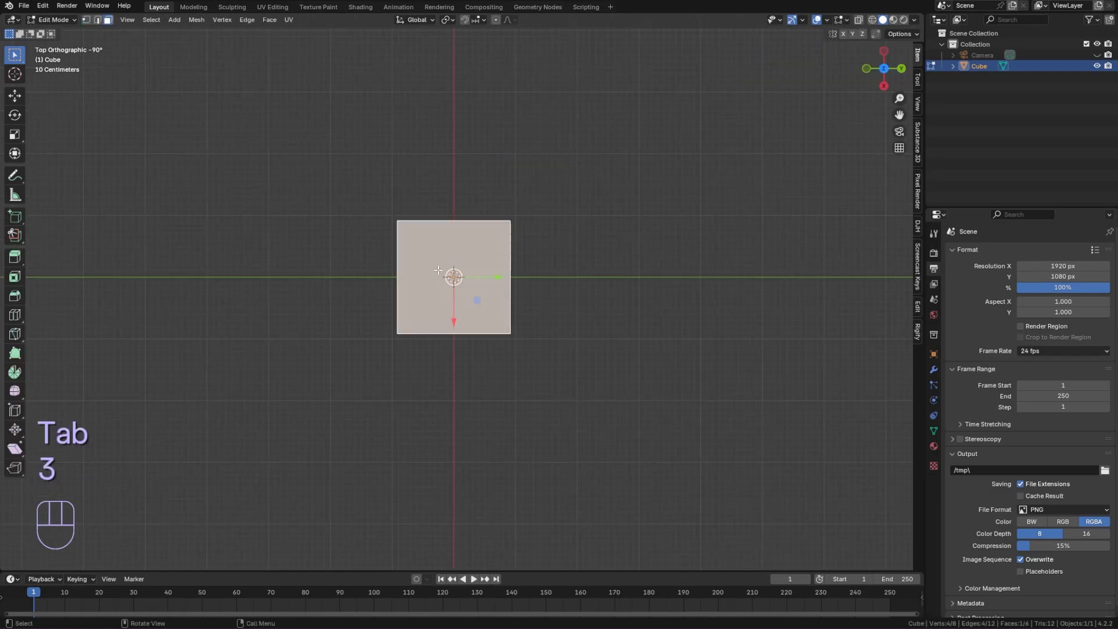
{"action": "key", "text": "x"}
{"action": "left_click", "coordinate": [438, 293]}
{"action": "key", "text": "Tab"}
- Give the open box a level 2 subdivision and place a Bevel modifier above it in the stack
{"action": "middle_click_drag", "start_coordinate": [521, 326], "coordinate": [514, 290]}
{"action": "key", "text": "ctrl+2"}
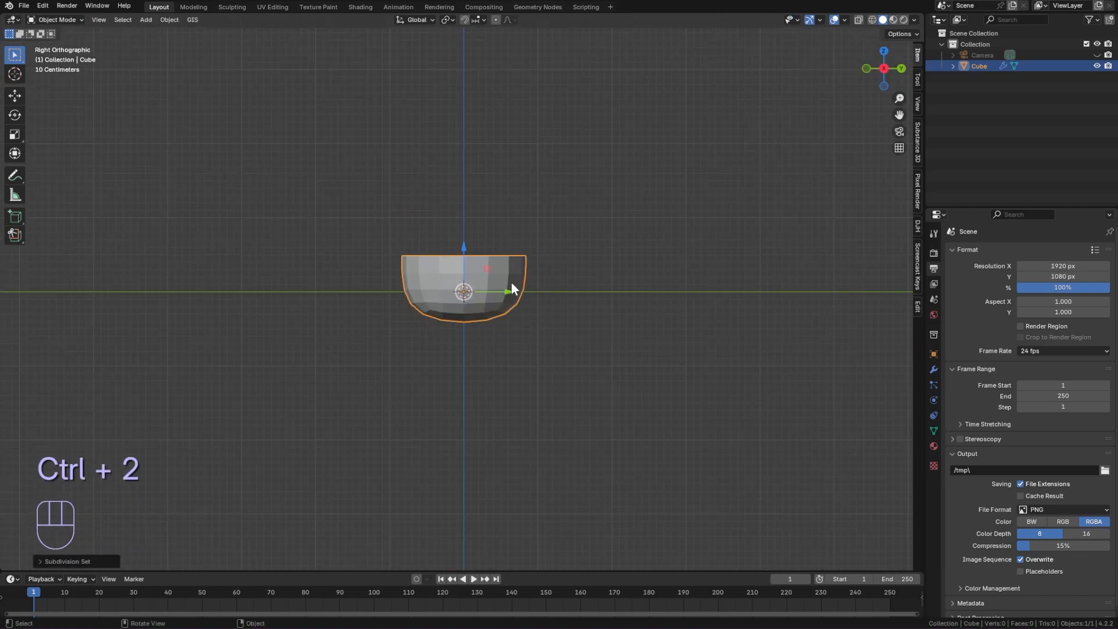
{"action": "left_click", "coordinate": [934, 369]}
{"action": "left_click", "coordinate": [1035, 250]}
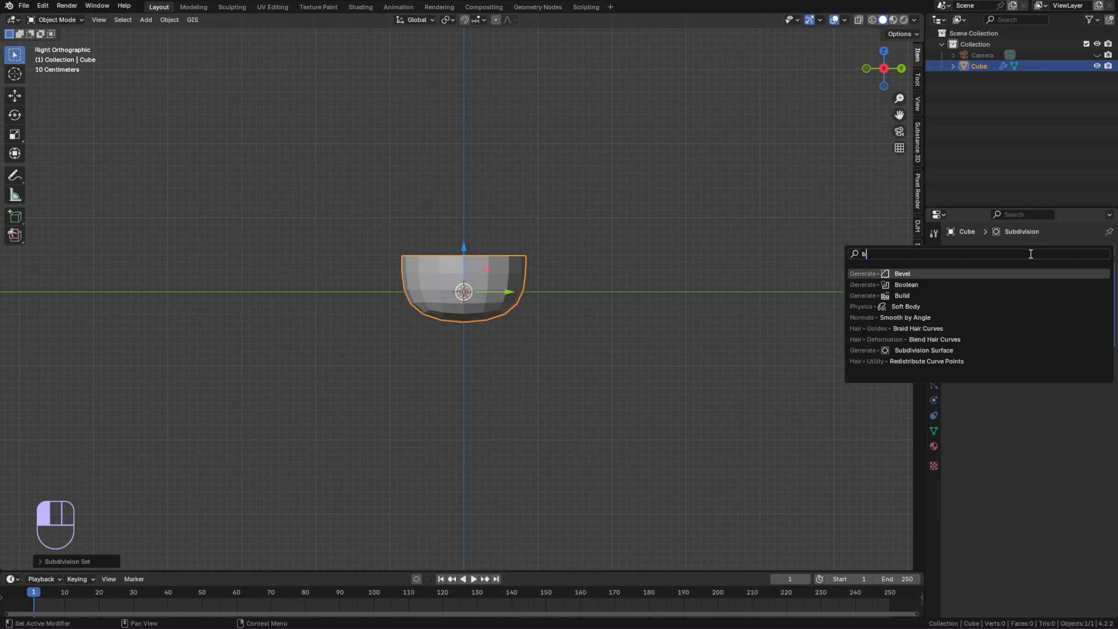
{"action": "left_click", "coordinate": [990, 270]}
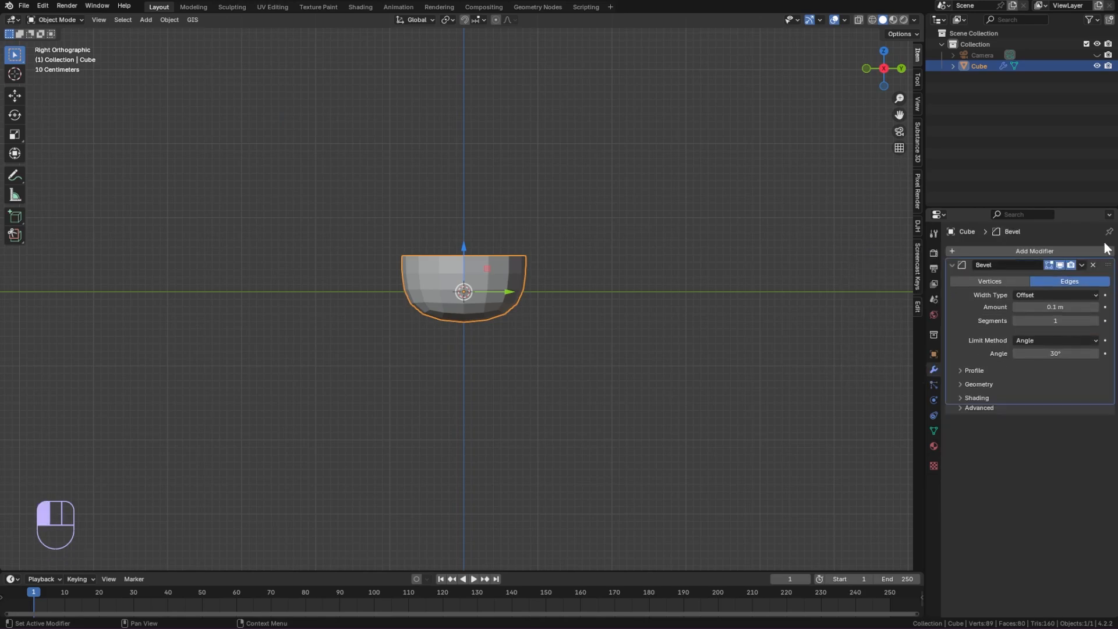
- Apply the Bevel and Subdivision modifiers to the open box
{"action": "left_click", "coordinate": [1080, 269]}
{"action": "left_click", "coordinate": [1073, 279]}
{"action": "left_click", "coordinate": [1081, 269]}
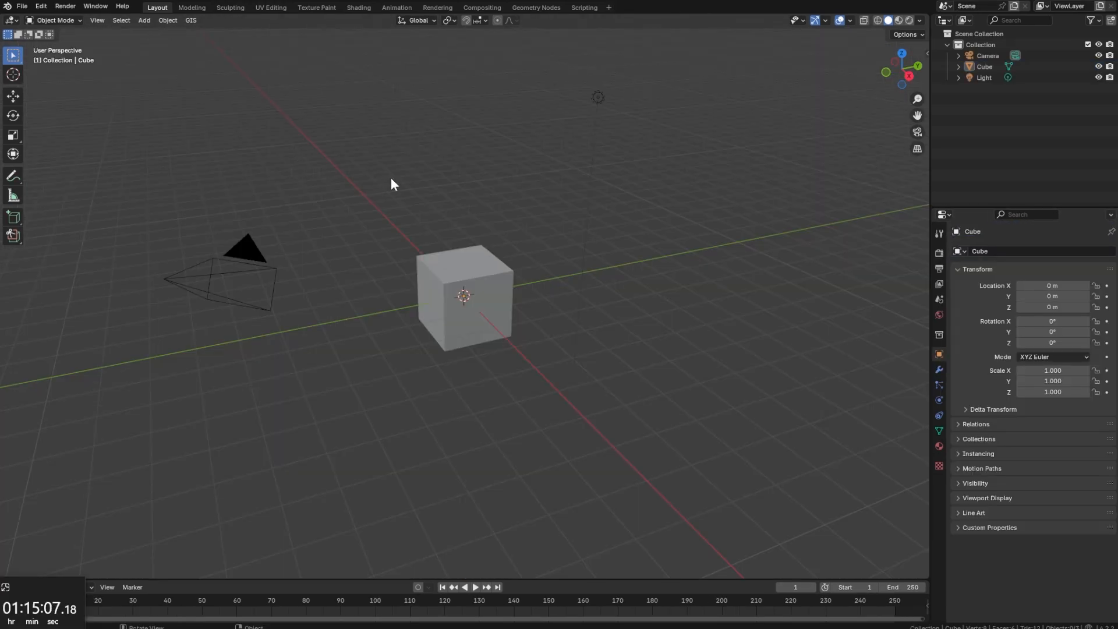
- Enable the Extra Curve Objects add-on in the preferences and save the preferences
{"action": "left_click", "coordinate": [39, 5]}
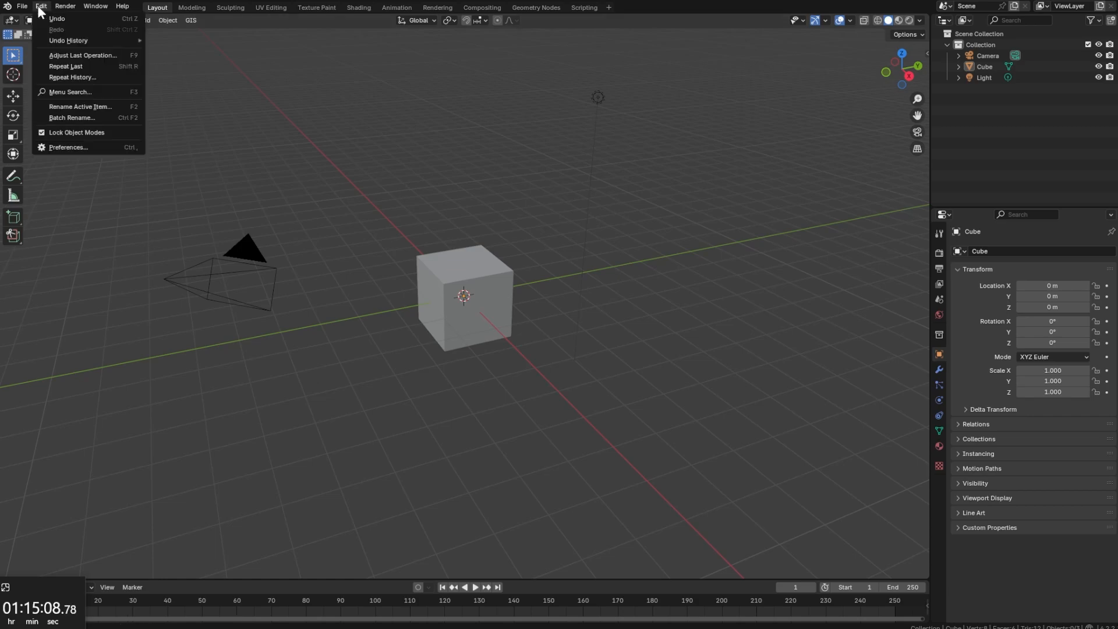
{"action": "left_click", "coordinate": [81, 150]}
{"action": "left_click_drag", "start_coordinate": [500, 165], "coordinate": [518, 155]}
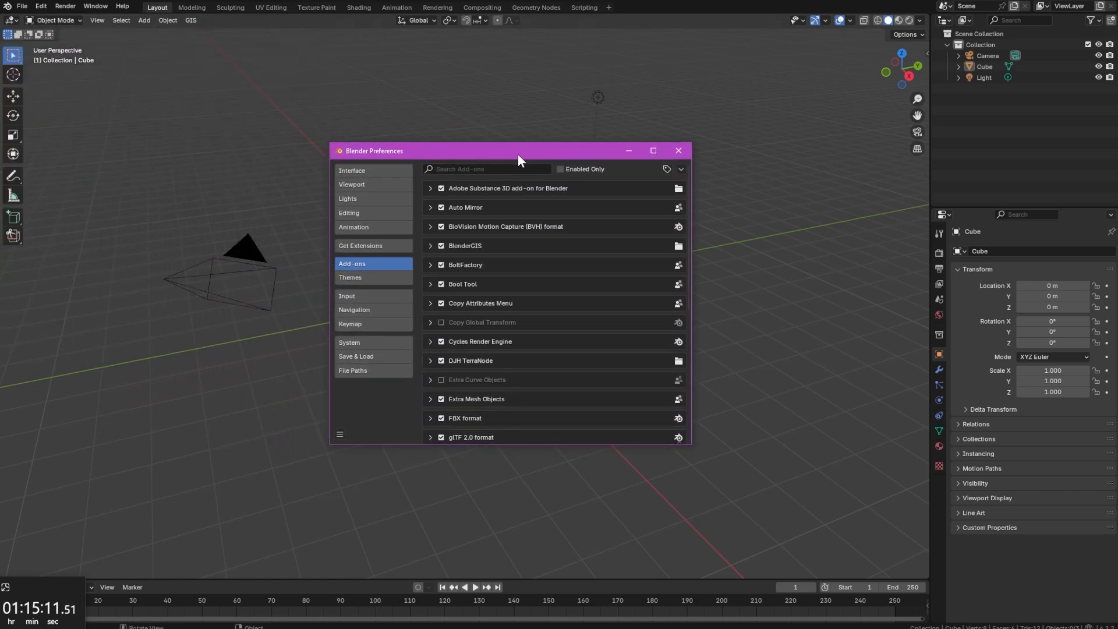
{"action": "left_click", "coordinate": [488, 170]}
{"action": "type", "text": "extr"}
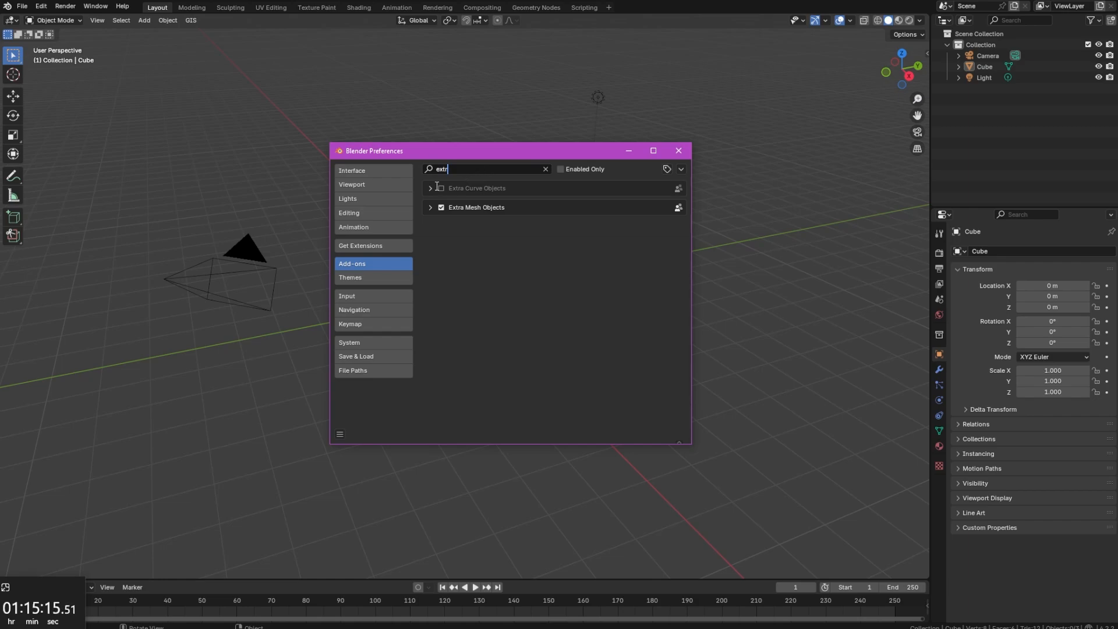
{"action": "left_click", "coordinate": [441, 188]}
{"action": "left_click", "coordinate": [547, 169]}
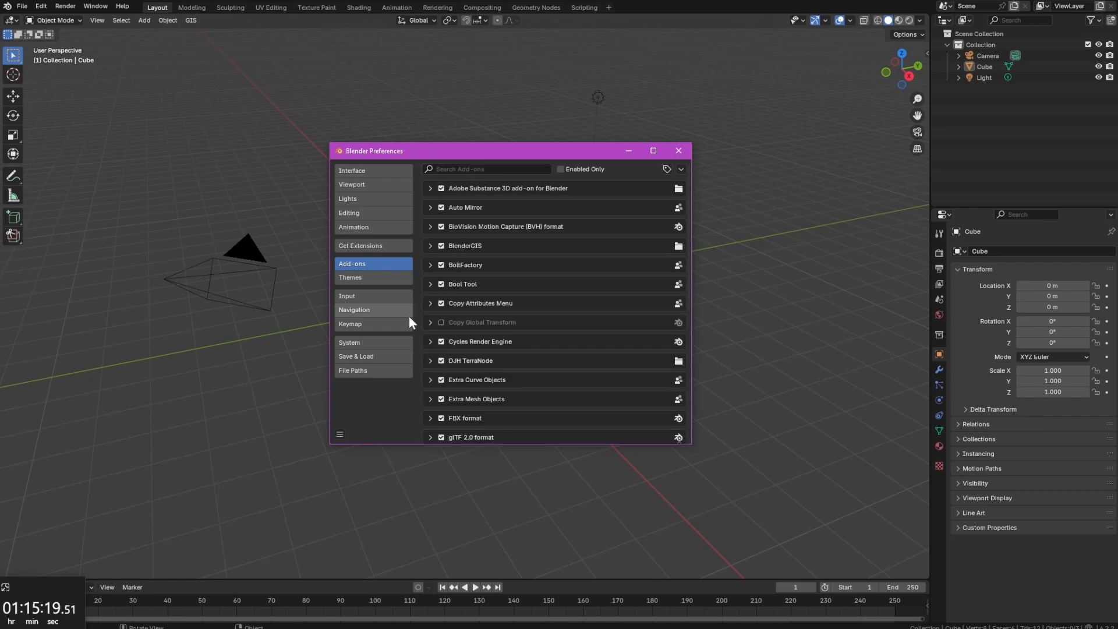
{"action": "left_click", "coordinate": [340, 435]}
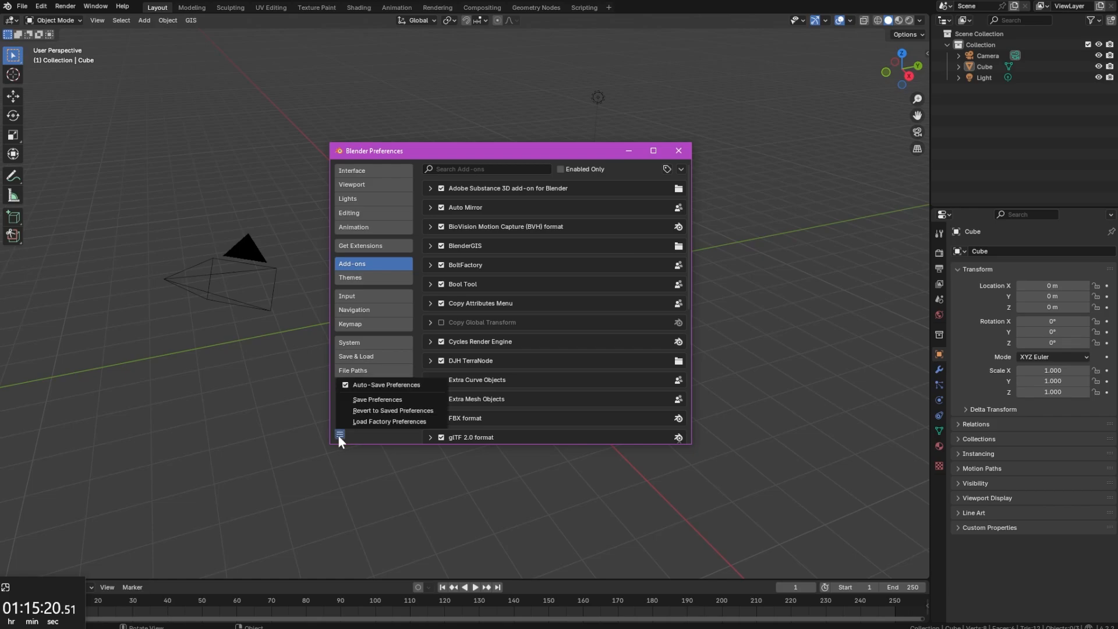
{"action": "left_click", "coordinate": [377, 400]}
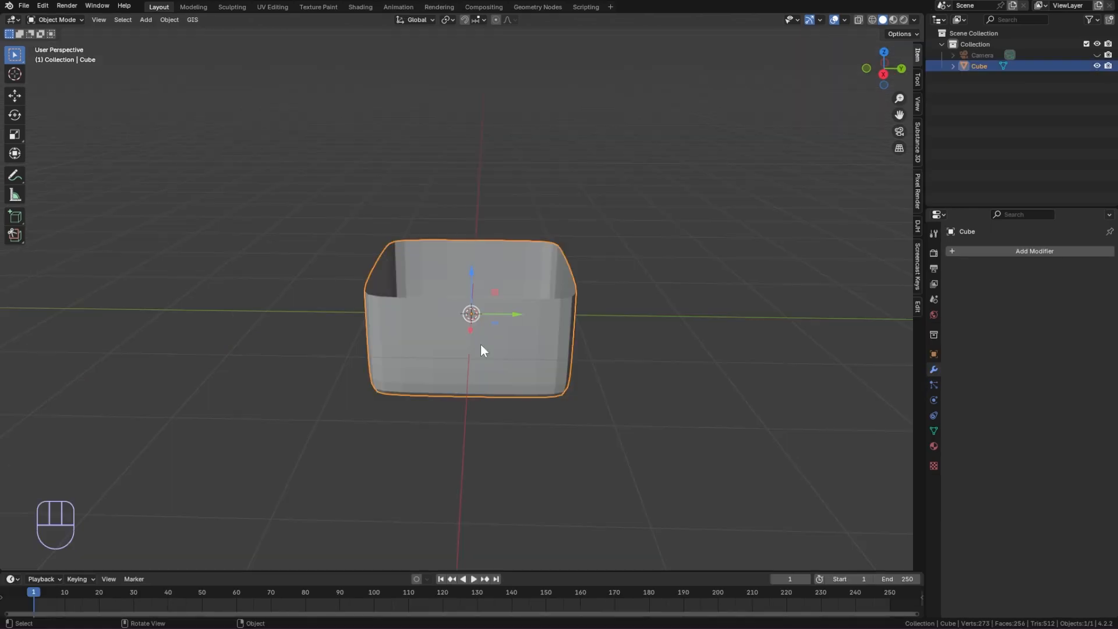
- Generate a Celtic Links knot curve from the open box's mesh
{"action": "key", "text": "shift+a"}
{"action": "mouse_move", "coordinate": [478, 342]}
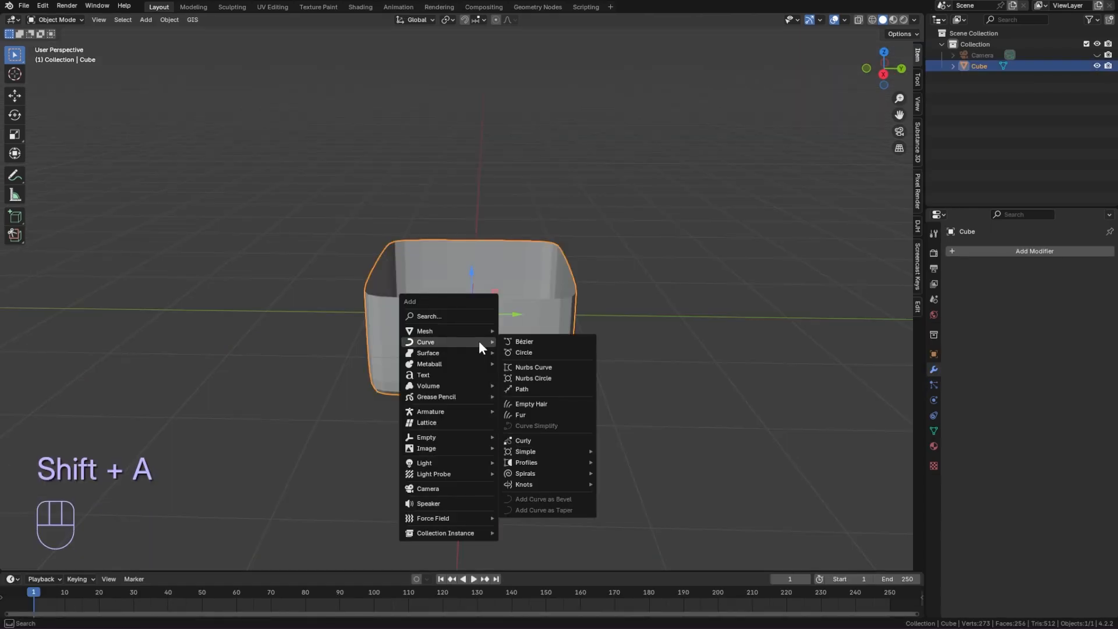
{"action": "mouse_move", "coordinate": [544, 483]}
{"action": "left_click", "coordinate": [629, 506]}
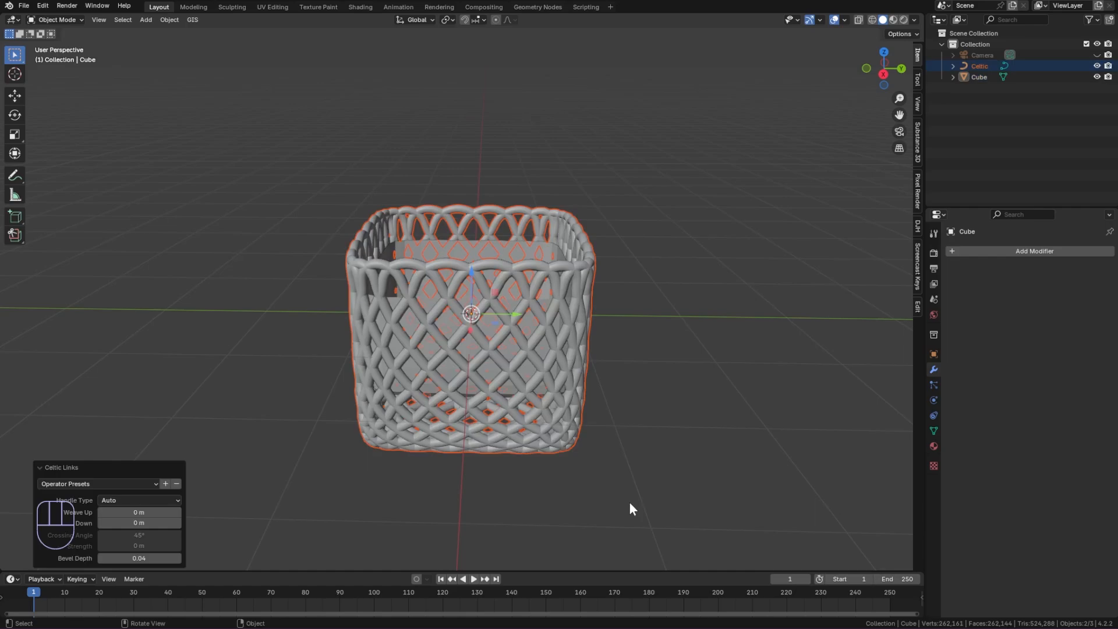
- Set the Celtic Links weave up to -0.13 m and weave down to -0.02 m, and thicken the strands with Bevel Depth
{"action": "left_click", "coordinate": [150, 512]}
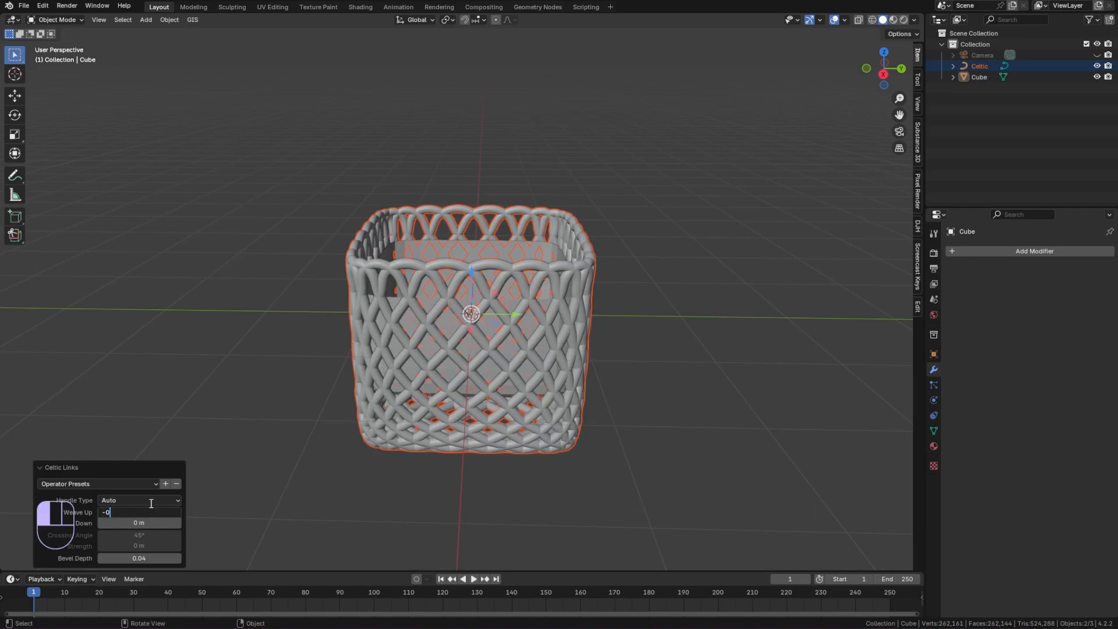
{"action": "left_click", "coordinate": [150, 523]}
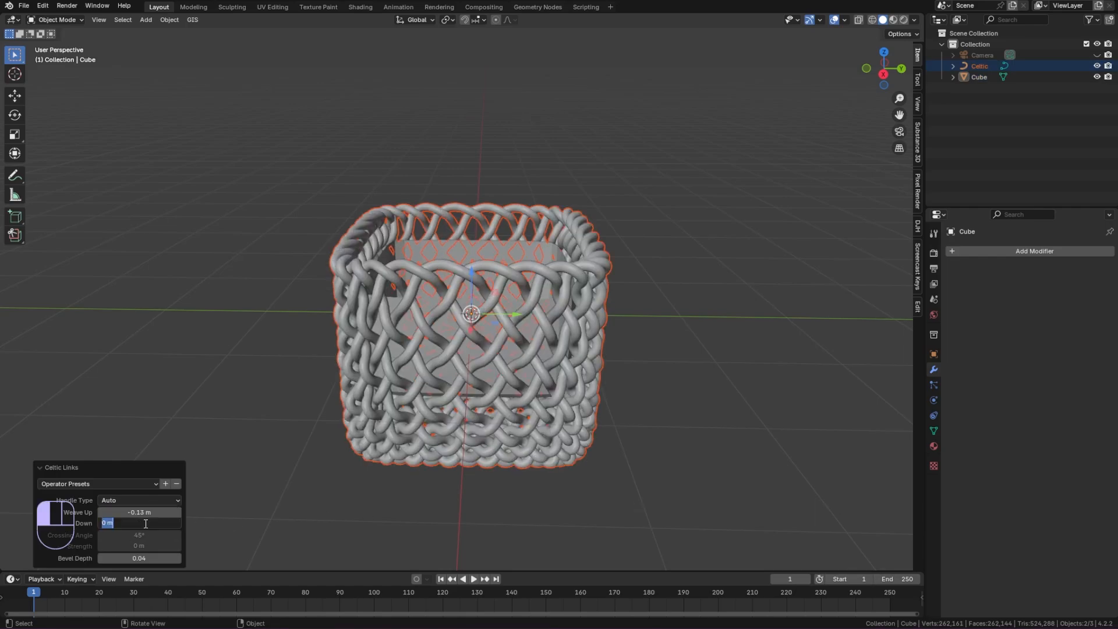
{"action": "left_click", "coordinate": [148, 558]}
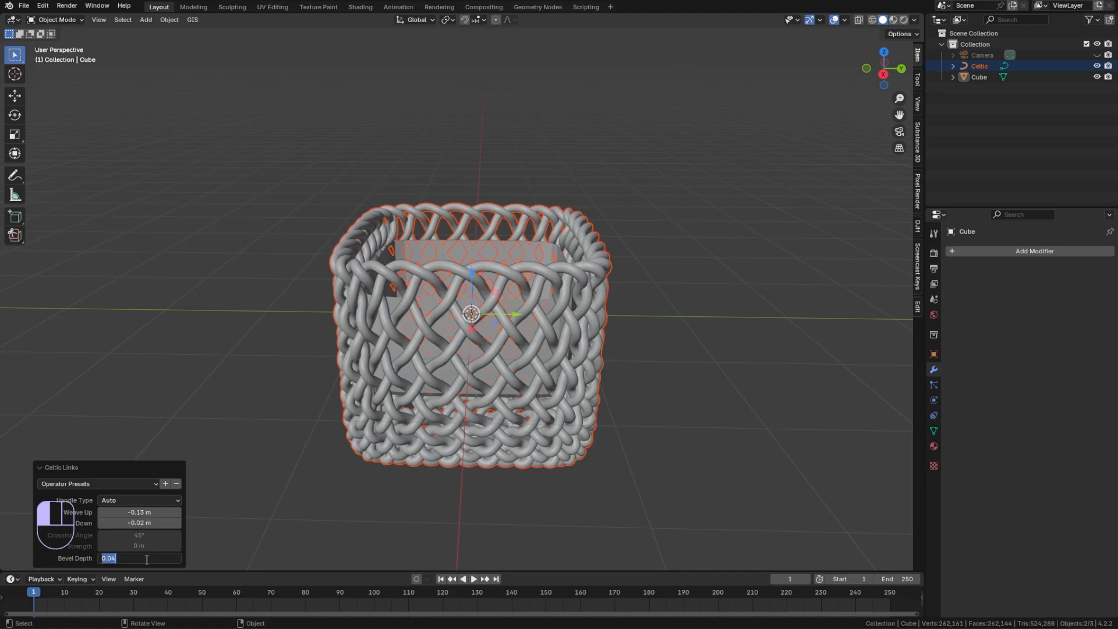
{"action": "left_click", "coordinate": [182, 546]}
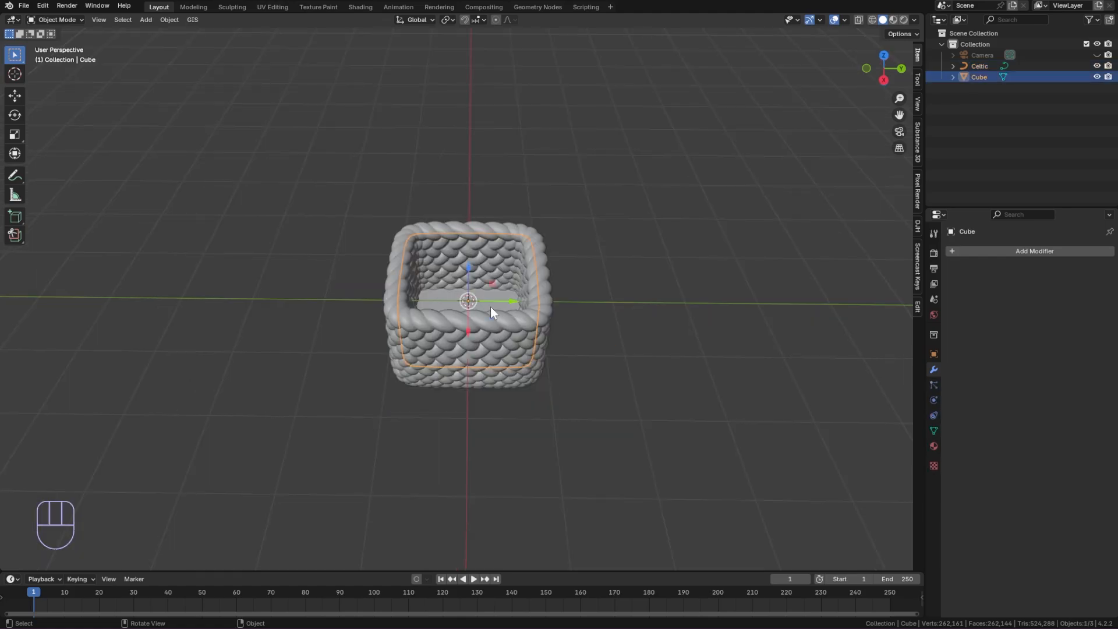
- Delete the original box inside the weave and hide the woven curve object
{"action": "middle_click_drag", "start_coordinate": [490, 306], "coordinate": [471, 338]}
{"action": "left_click", "coordinate": [467, 286]}
{"action": "key", "text": "Delete"}
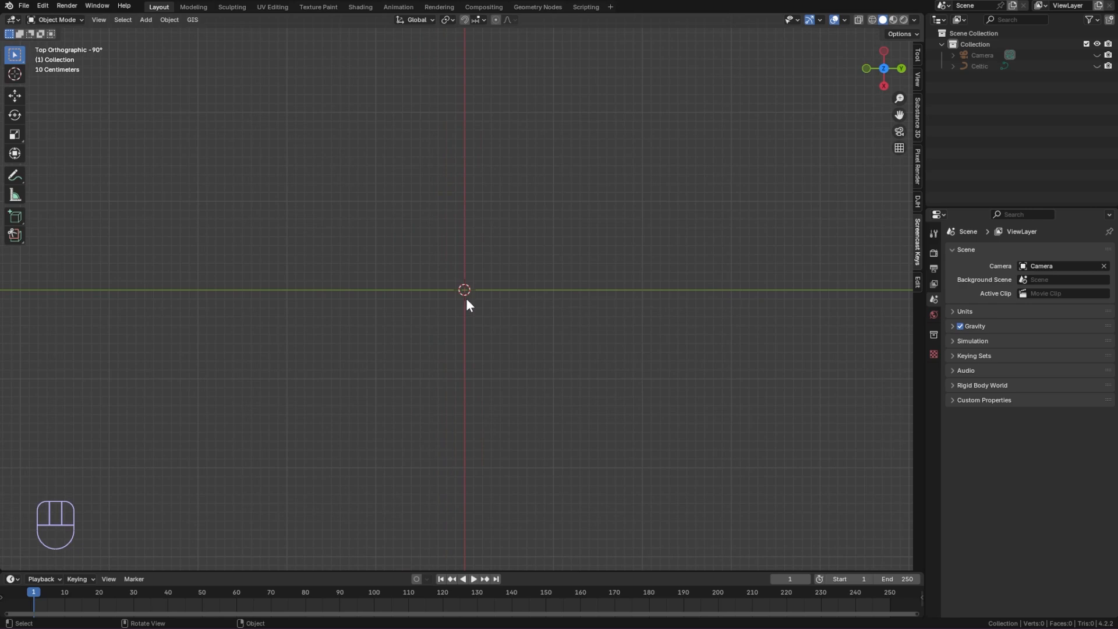
- Add a 32-vertex mesh circle at the origin and scale it down to about one fifth of its size
{"action": "key", "text": "shift+a"}
{"action": "mouse_move", "coordinate": [470, 294]}
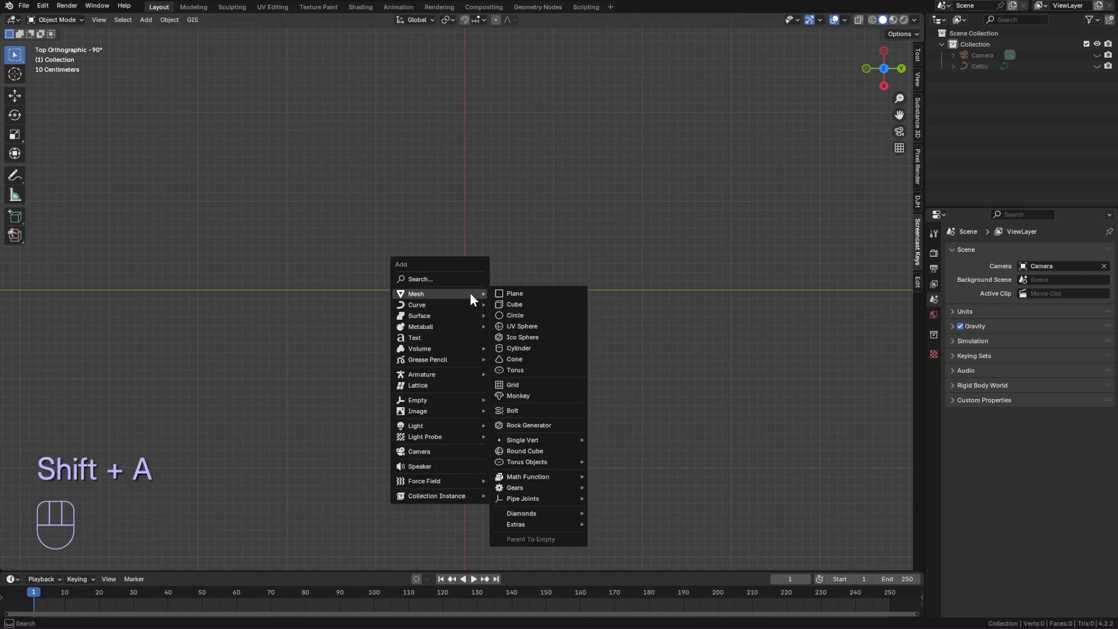
{"action": "left_click", "coordinate": [514, 315]}
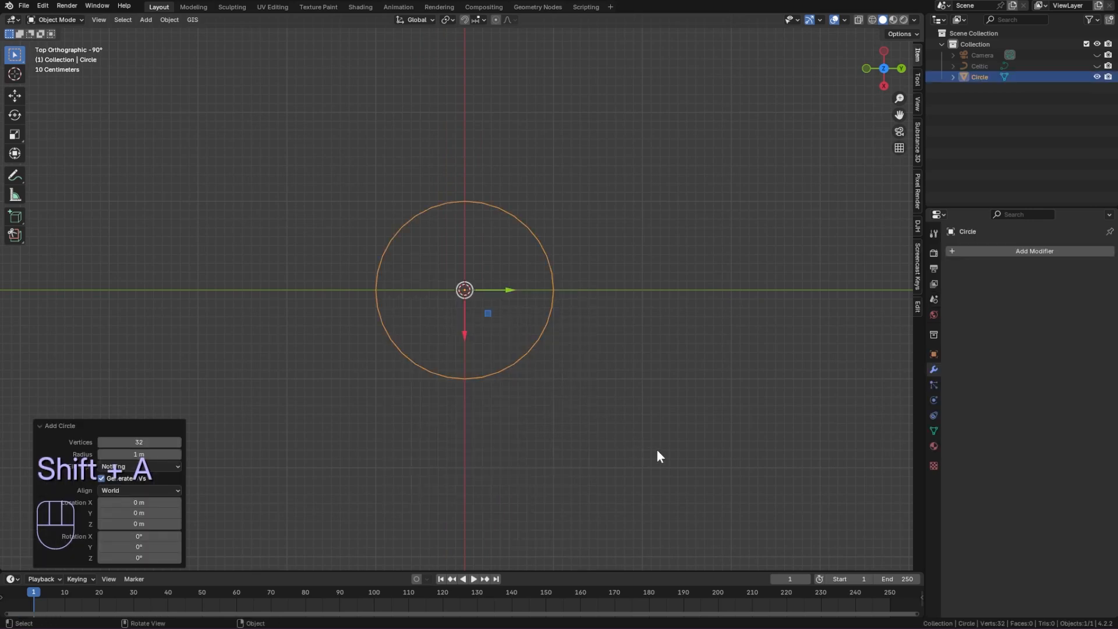
{"action": "key", "text": "s"}
{"action": "left_click", "coordinate": [504, 317]}
- Move the small circle about 0.23 m along negative X from the origin, centred on the X axis
{"action": "left_click_drag", "start_coordinate": [506, 289], "coordinate": [480, 288]}
{"action": "left_click_drag", "start_coordinate": [443, 331], "coordinate": [437, 306]}
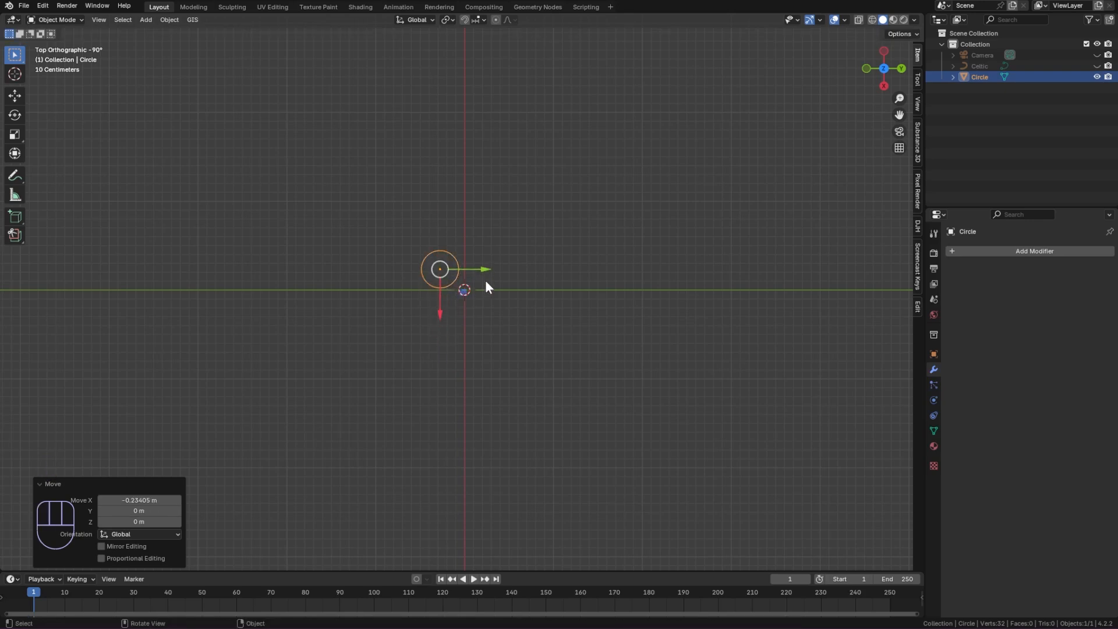
{"action": "left_click_drag", "start_coordinate": [484, 269], "coordinate": [489, 269]}
{"action": "left_click_drag", "start_coordinate": [489, 269], "coordinate": [507, 271]}
- Duplicate the small circle and place the copy about 0.46 m away along X, on the other side of the origin
{"action": "key", "text": "shift+d"}
{"action": "key", "text": "x"}
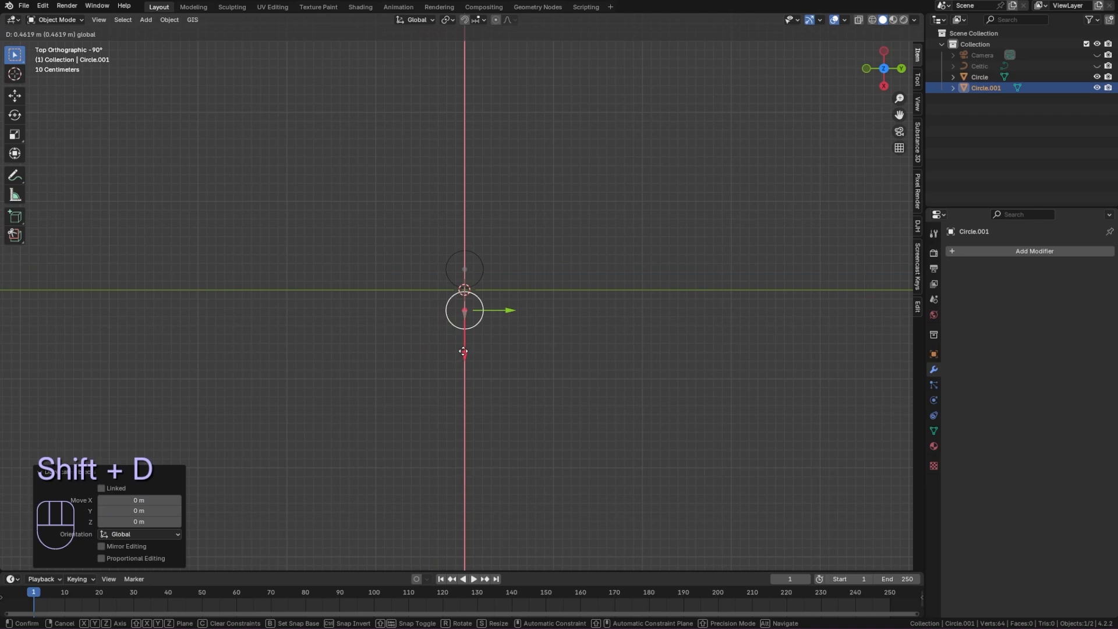
{"action": "left_click_drag", "start_coordinate": [463, 351], "coordinate": [463, 351]}
- Move the original circle about 0.02 m along positive X, closer to the duplicate
{"action": "left_click", "coordinate": [477, 283]}
{"action": "scroll", "coordinate": [489, 325], "scroll_direction": "up", "scroll_amount": 8}
{"action": "left_click_drag", "start_coordinate": [473, 241], "coordinate": [474, 248]}
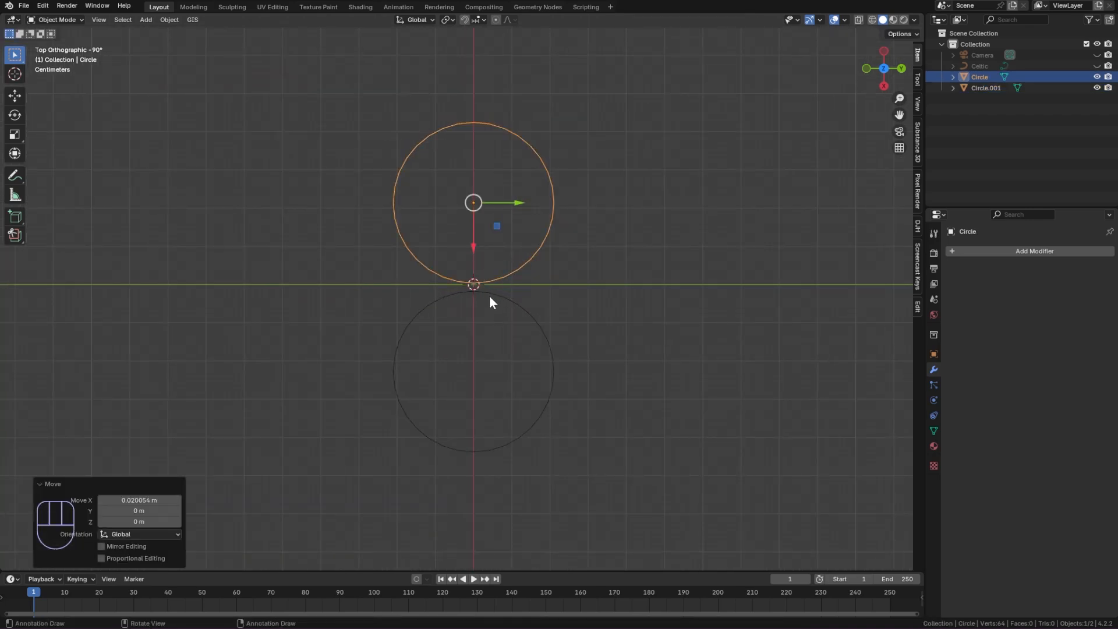
- Move the second circle along X until it touches the first, and duplicate both with the copies rotated about 89.3° around Z
{"action": "left_click", "coordinate": [489, 295]}
{"action": "left_click_drag", "start_coordinate": [474, 393], "coordinate": [474, 389]}
{"action": "left_click", "coordinate": [500, 279], "text": "shift"}
{"action": "key", "text": "shift+d"}
{"action": "right_click", "coordinate": [585, 346]}
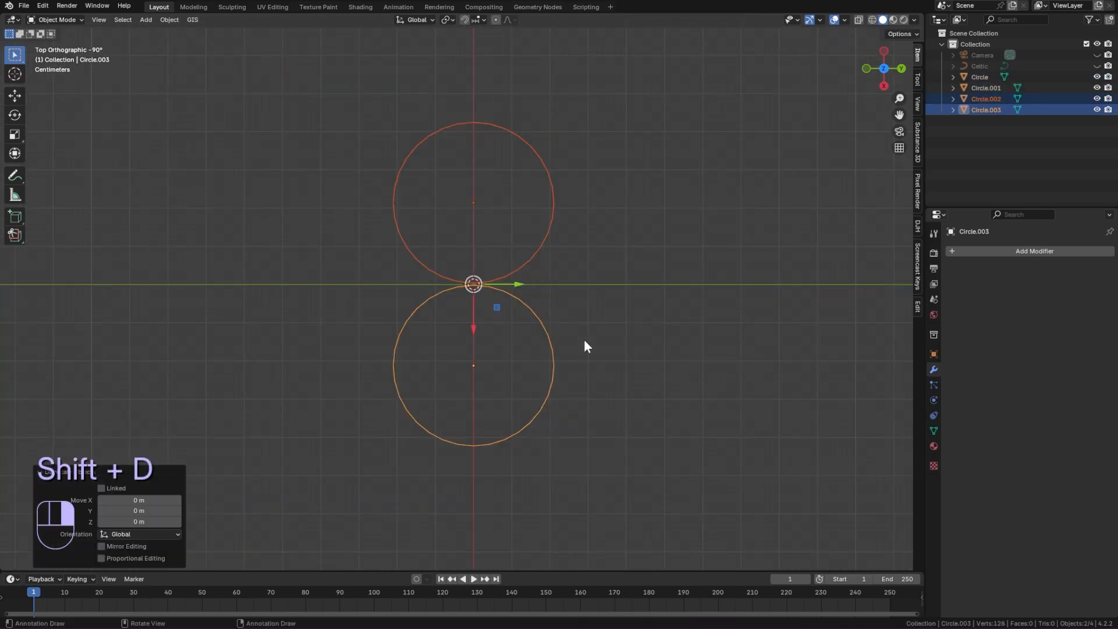
{"action": "key", "text": "r"}
{"action": "key", "text": "z"}
{"action": "left_click", "coordinate": [532, 180]}
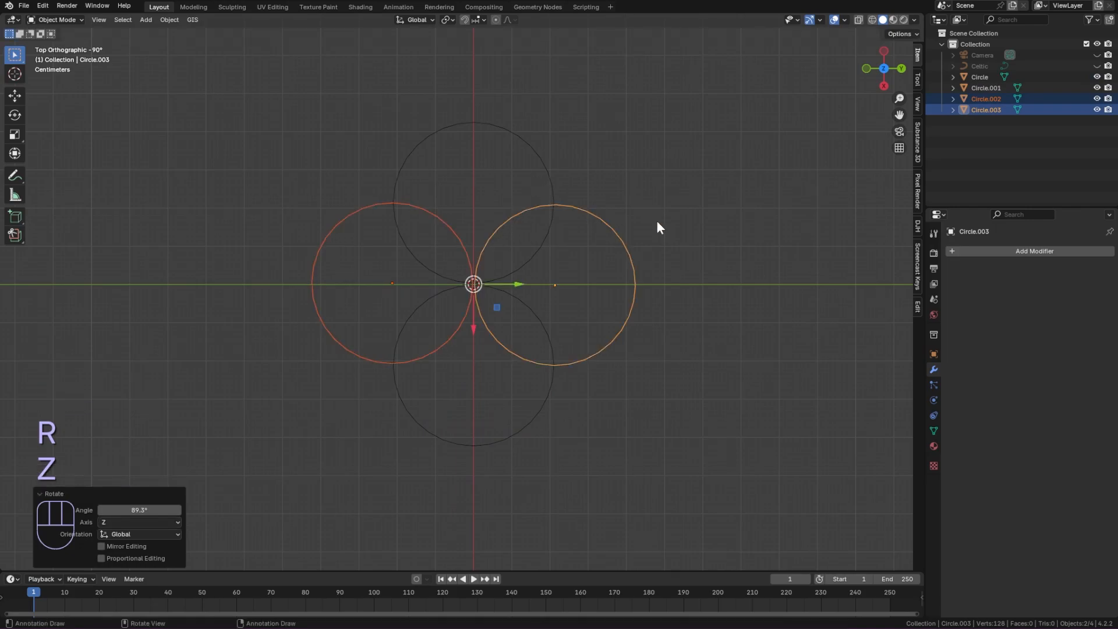
- Move the two rotated circles outward along Y in opposite directions, the negative-Y one by about 0.15 m
{"action": "left_click", "coordinate": [656, 222]}
{"action": "left_click", "coordinate": [627, 251]}
{"action": "left_click_drag", "start_coordinate": [588, 285], "coordinate": [644, 287]}
{"action": "left_click", "coordinate": [464, 318]}
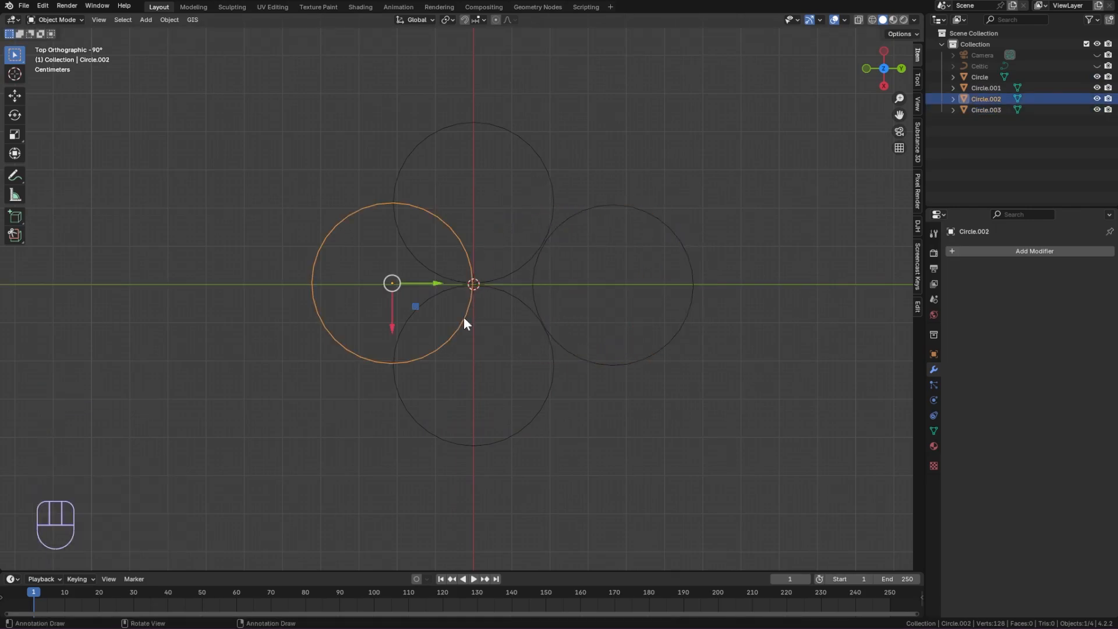
{"action": "left_click_drag", "start_coordinate": [432, 284], "coordinate": [369, 295]}
- Join all four circles into a single mesh object
{"action": "scroll", "coordinate": [579, 378], "scroll_direction": "down", "scroll_amount": 3}
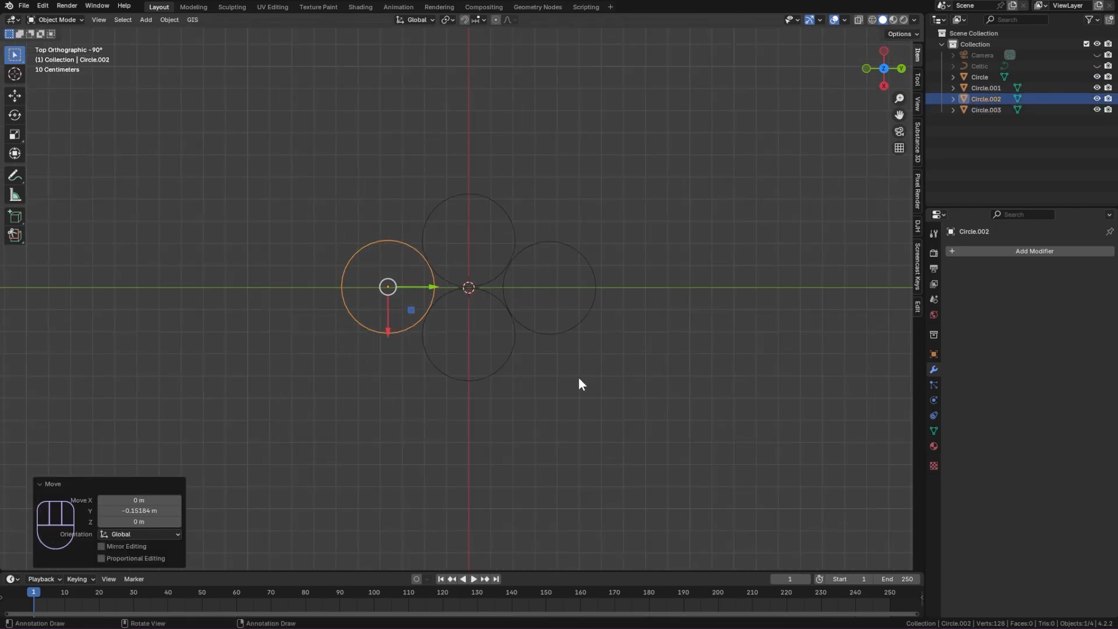
{"action": "scroll", "coordinate": [579, 381], "scroll_direction": "down", "scroll_amount": 1}
{"action": "key", "text": "a"}
{"action": "key", "text": "ctrl+j"}
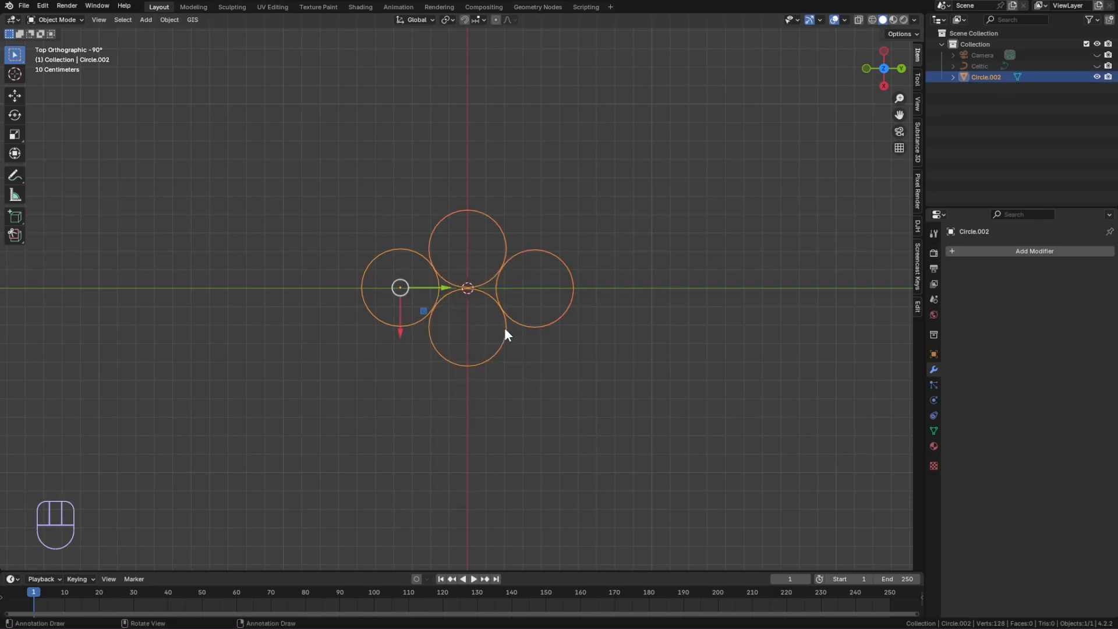
{"action": "scroll", "coordinate": [505, 333], "scroll_direction": "down", "scroll_amount": 2}
{"action": "middle_click_drag", "start_coordinate": [459, 288], "coordinate": [443, 327]}
{"action": "right_click", "coordinate": [442, 326]}
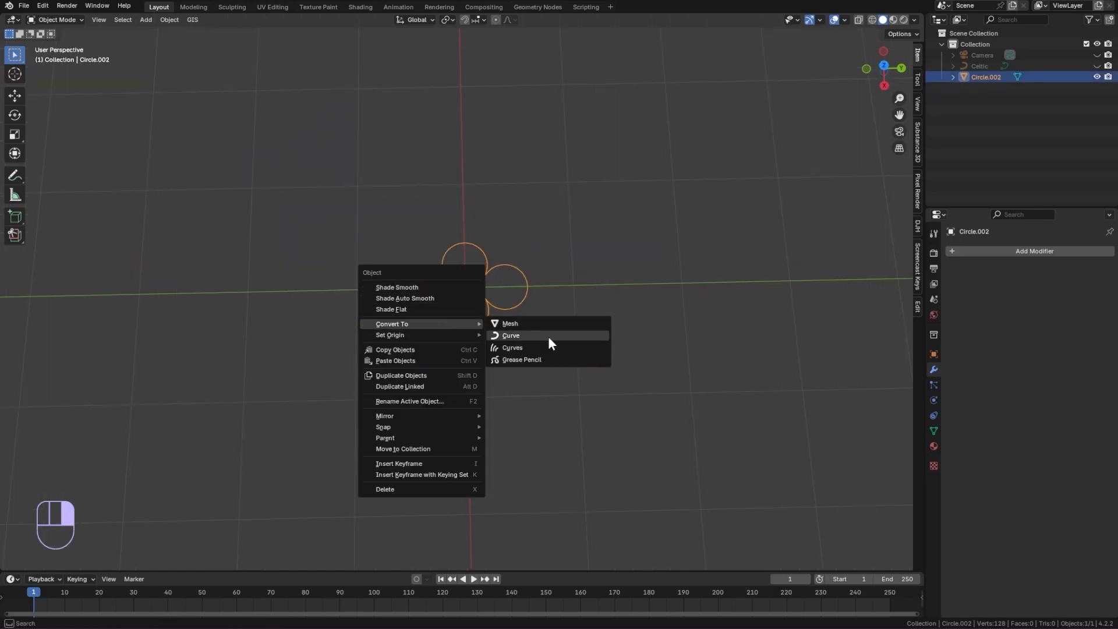
{"action": "left_click", "coordinate": [528, 352]}
{"action": "left_click", "coordinate": [838, 316]}
- Add a Screw modifier to the joined circles and set its screw offset to about 35.9 m
{"action": "left_click", "coordinate": [1067, 251]}
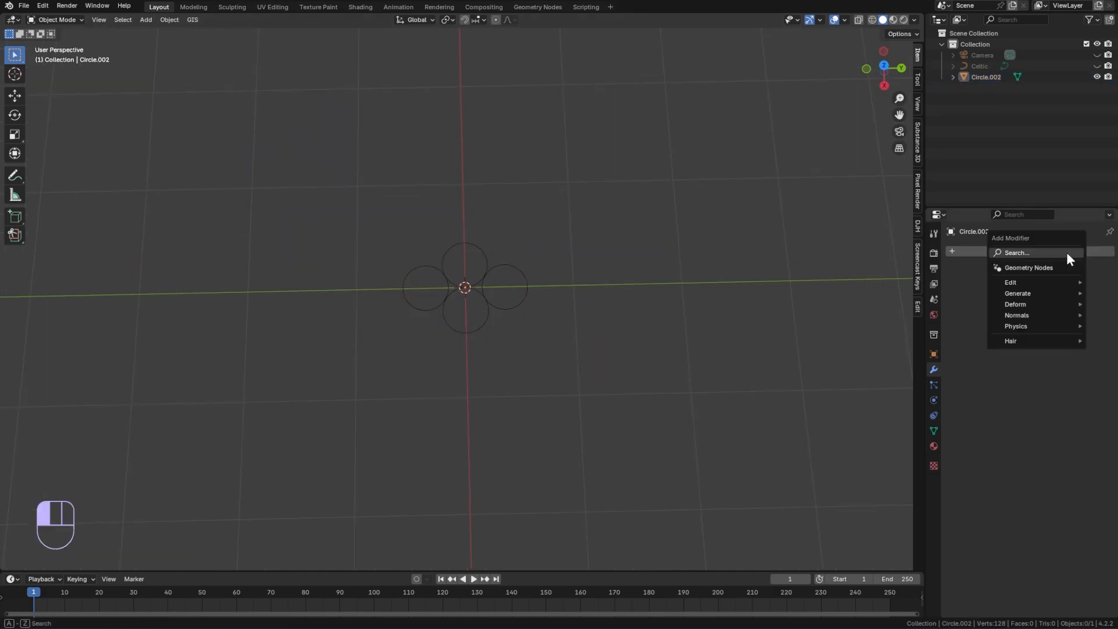
{"action": "left_click", "coordinate": [1034, 253]}
{"action": "type", "text": "screw"}
{"action": "key", "text": "Return"}
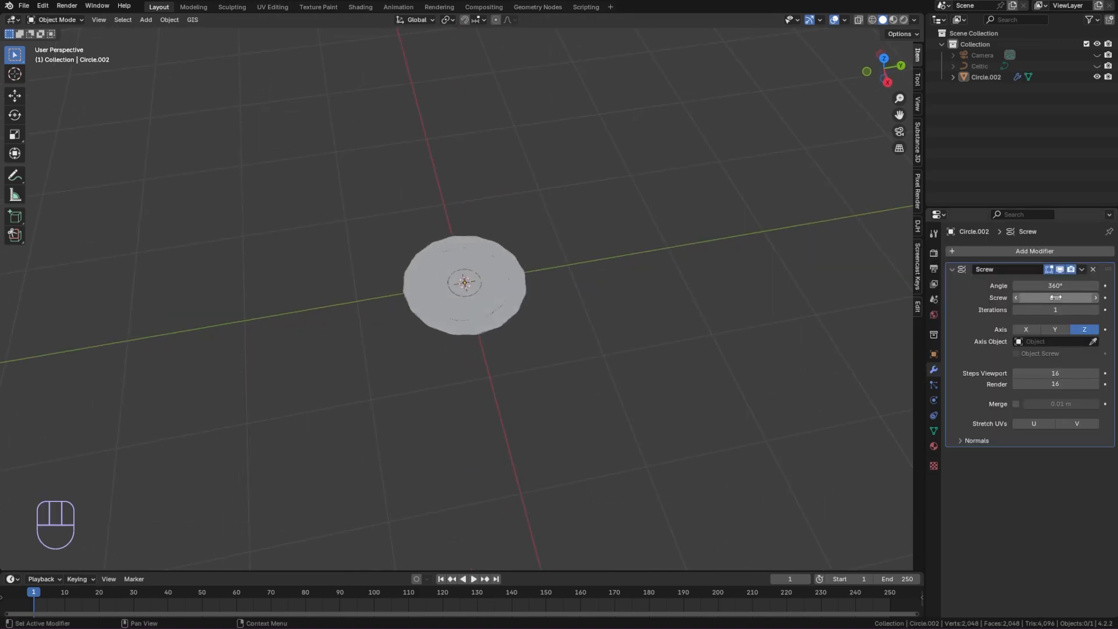
{"action": "left_click_drag", "start_coordinate": [1055, 298], "coordinate": [1106, 298]}
{"action": "middle_click_drag", "start_coordinate": [649, 318], "coordinate": [631, 264]}
{"action": "scroll", "coordinate": [632, 264], "scroll_direction": "down", "scroll_amount": 1}
{"action": "left_click_drag", "start_coordinate": [1053, 298], "coordinate": [1114, 298]}
{"action": "scroll", "coordinate": [612, 295], "scroll_direction": "down", "scroll_amount": 3}
{"action": "middle_click_drag", "start_coordinate": [614, 294], "coordinate": [711, 339]}
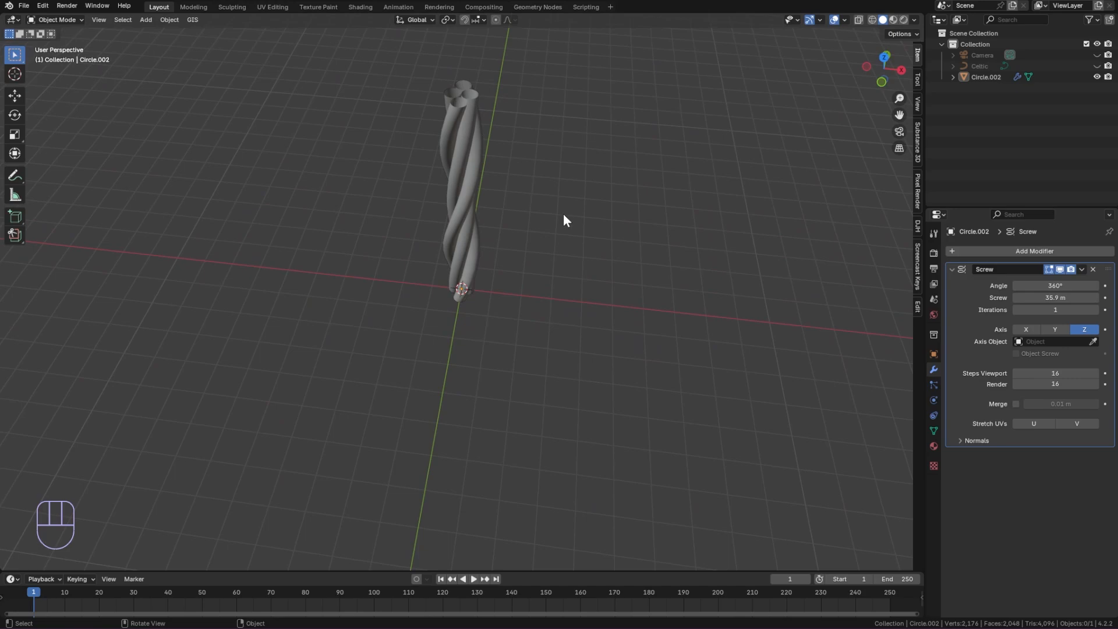
- Scale the twisted strand down to about 0.242 of its size and add a Bézier circle at the origin
{"action": "key", "text": "s"}
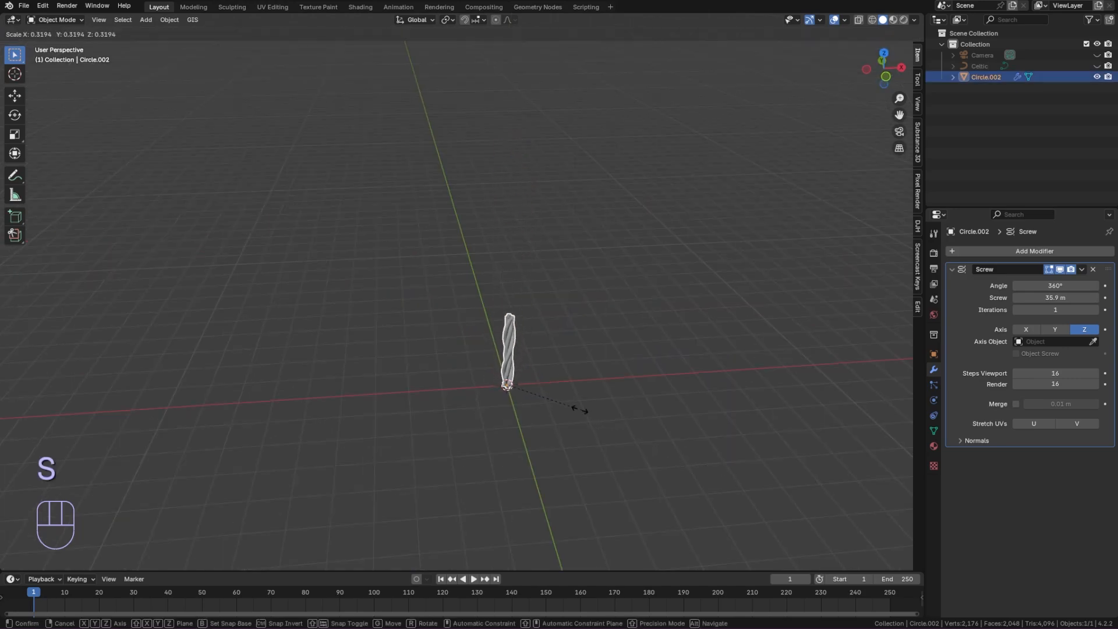
{"action": "left_click", "coordinate": [563, 404]}
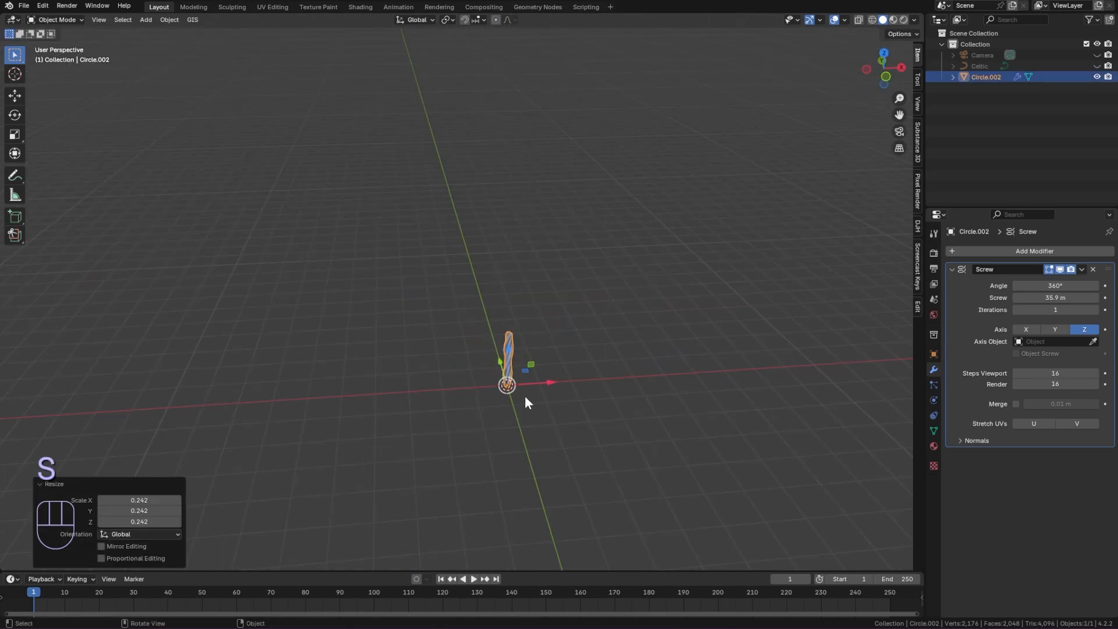
{"action": "key", "text": "shift+a"}
{"action": "mouse_move", "coordinate": [507, 390]}
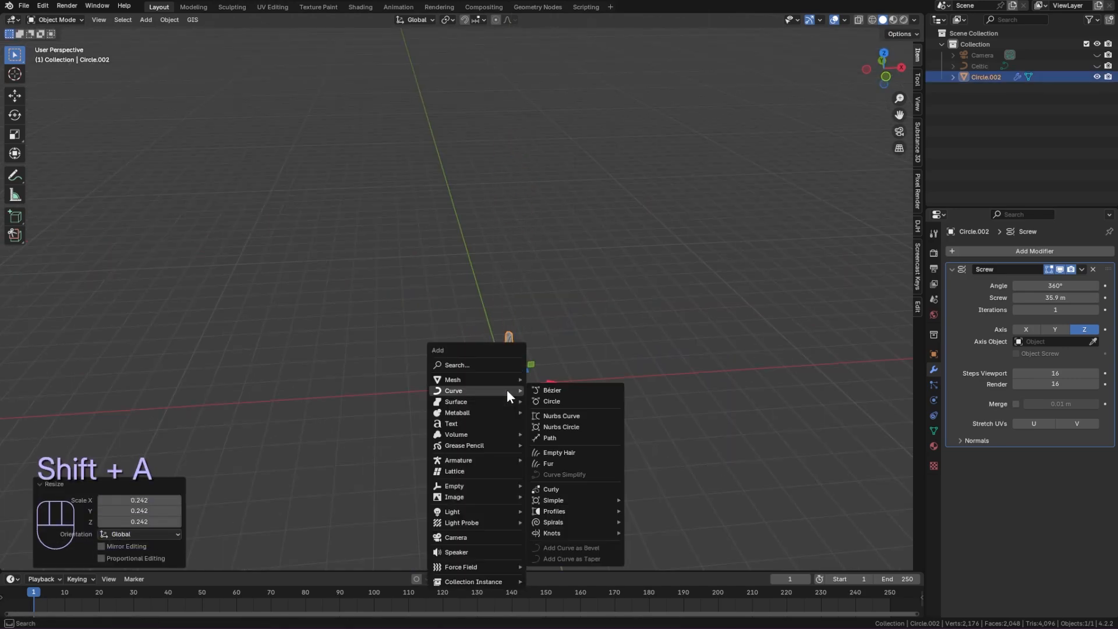
{"action": "left_click", "coordinate": [536, 400]}
- Add a Curve modifier to the twisted strand with BézierCircle as the curve object and Z as the deform axis
{"action": "left_click", "coordinate": [992, 250]}
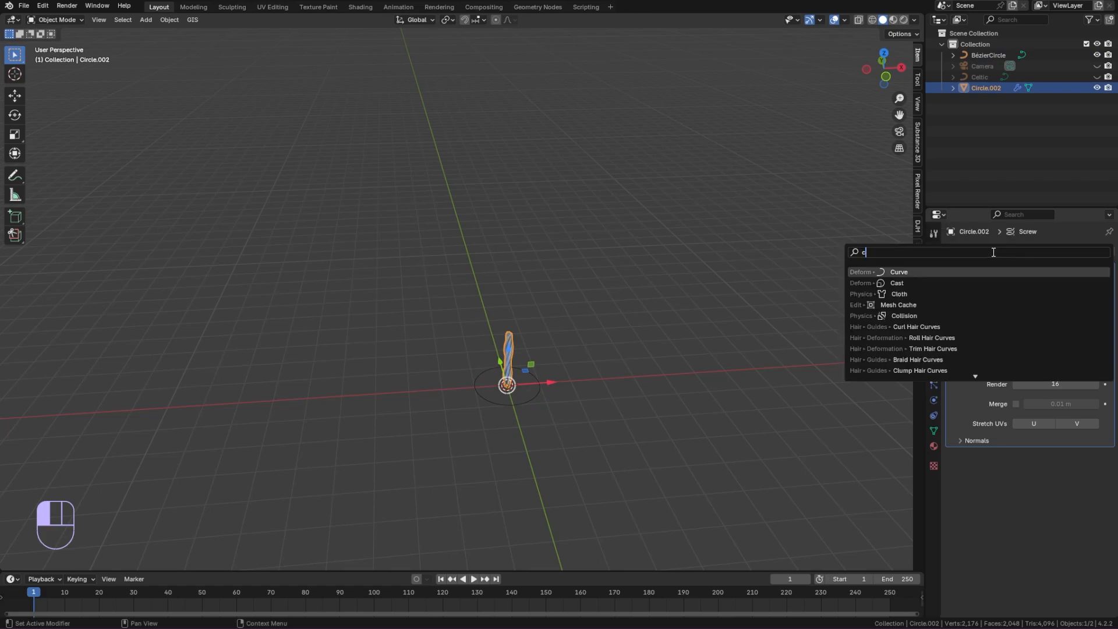
{"action": "type", "text": "curve"}
{"action": "left_click", "coordinate": [942, 268]}
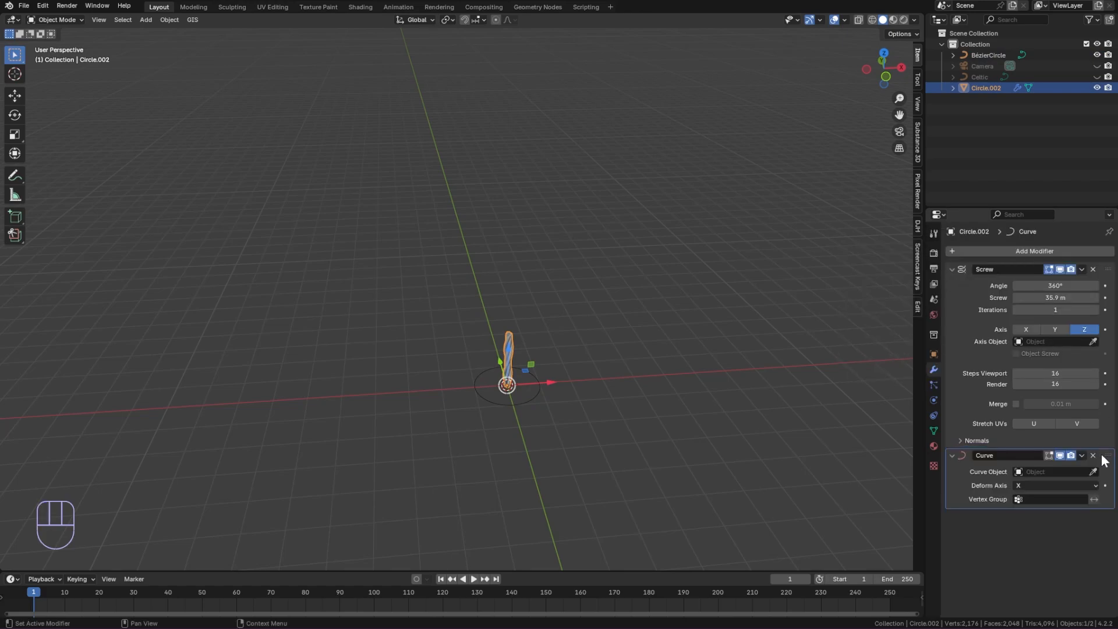
{"action": "left_click", "coordinate": [1093, 472]}
{"action": "left_click", "coordinate": [526, 400]}
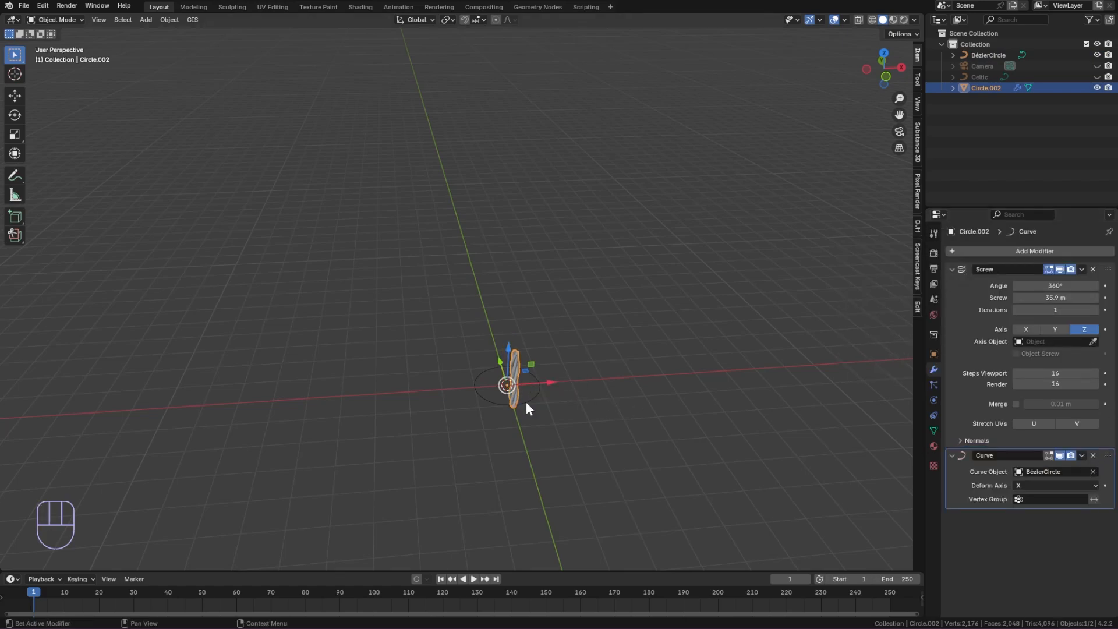
{"action": "left_click", "coordinate": [1033, 485]}
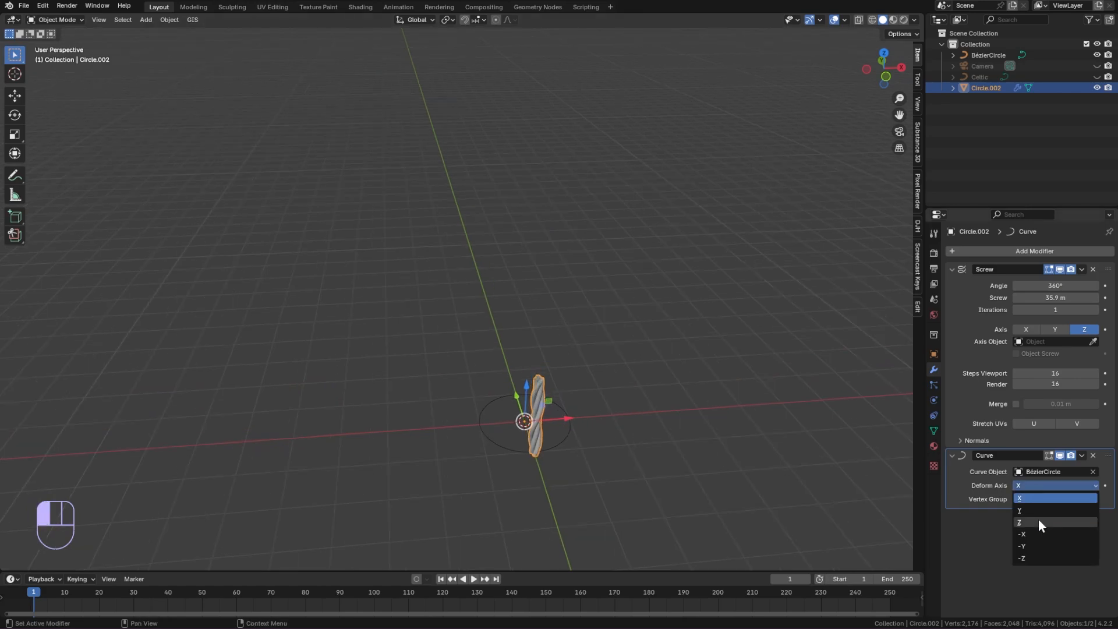
{"action": "left_click", "coordinate": [1039, 522]}
- Set the Screw modifier's screw offset to about 42.7 m and its iterations to 2
{"action": "key", "text": "KP_7"}
{"action": "left_click_drag", "start_coordinate": [1055, 298], "coordinate": [1089, 303]}
{"action": "left_click", "coordinate": [1092, 309]}
{"action": "type", "text": "2"}
{"action": "key", "text": "Return"}
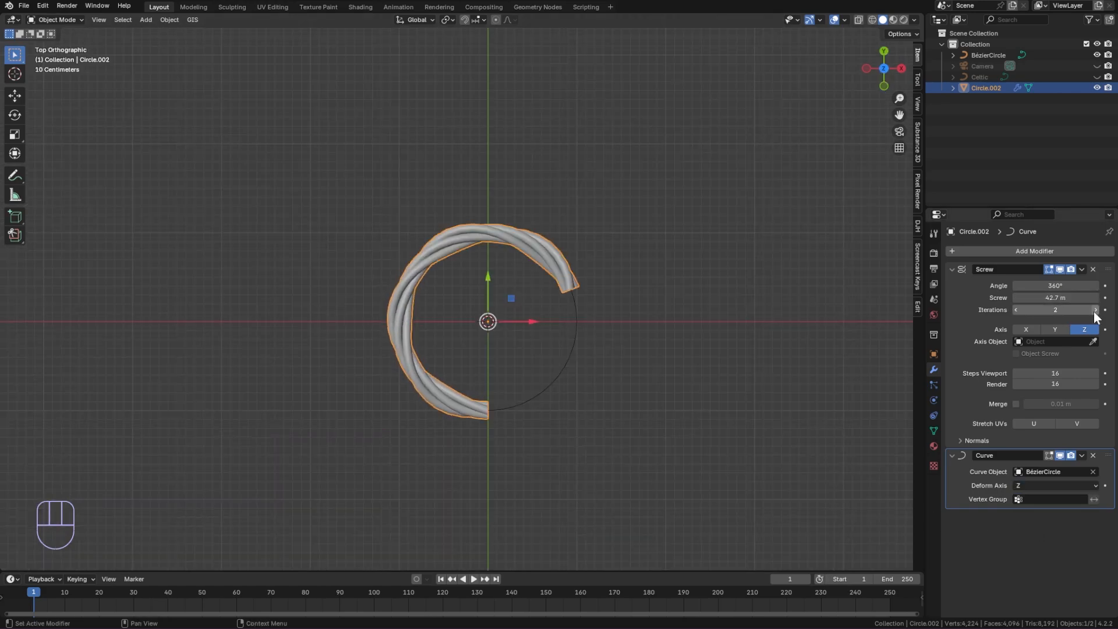
- Parent the twisted strand to the Bézier circle and rotate the circle around Z
{"action": "scroll", "coordinate": [527, 305], "scroll_direction": "down", "scroll_amount": 3}
{"action": "left_click", "coordinate": [527, 305], "text": "shift"}
{"action": "right_click", "coordinate": [526, 305]}
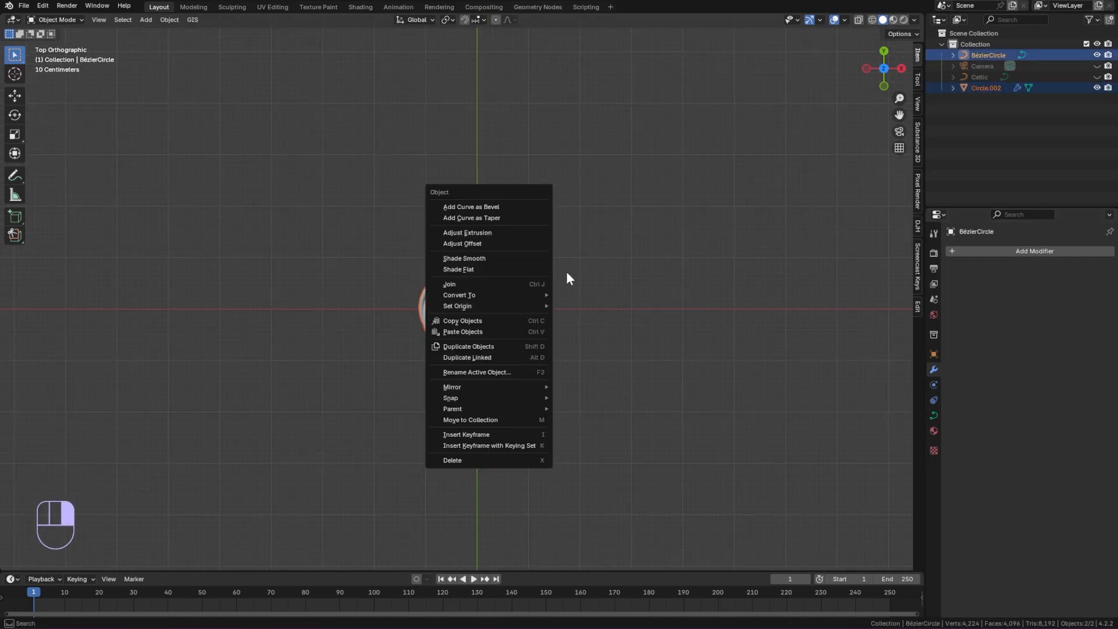
{"action": "mouse_move", "coordinate": [513, 409]}
{"action": "left_click", "coordinate": [579, 199]}
{"action": "key", "text": "r"}
{"action": "key", "text": "z"}
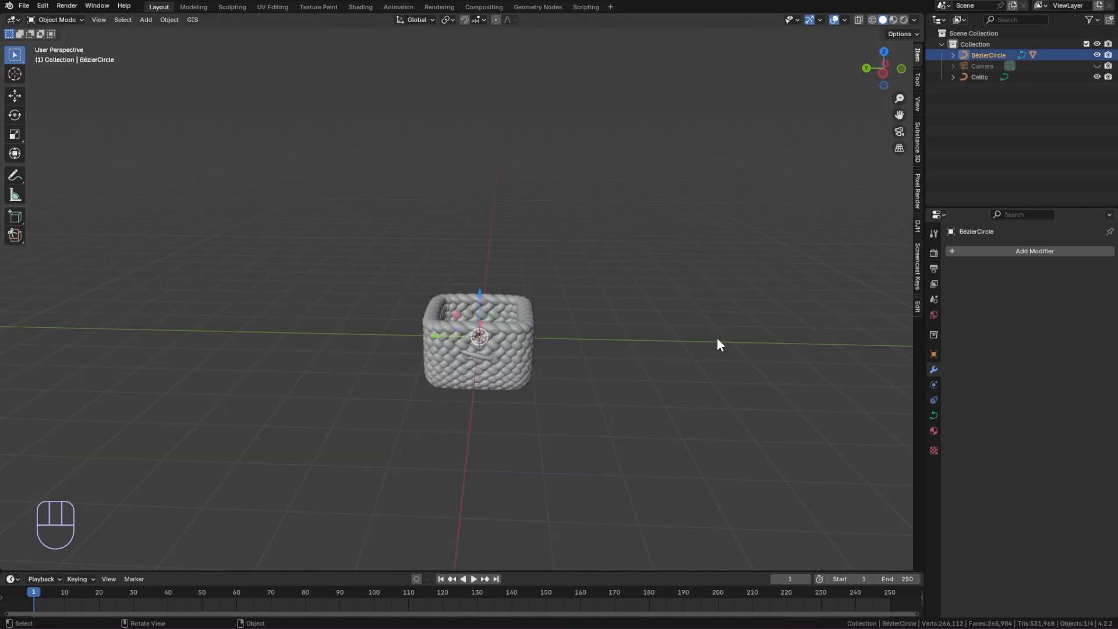
- Rotate the handle about 89.4° around X so it stands upright, and raise it about 0.97 m along Z
{"action": "key", "text": "r"}
{"action": "key", "text": "x"}
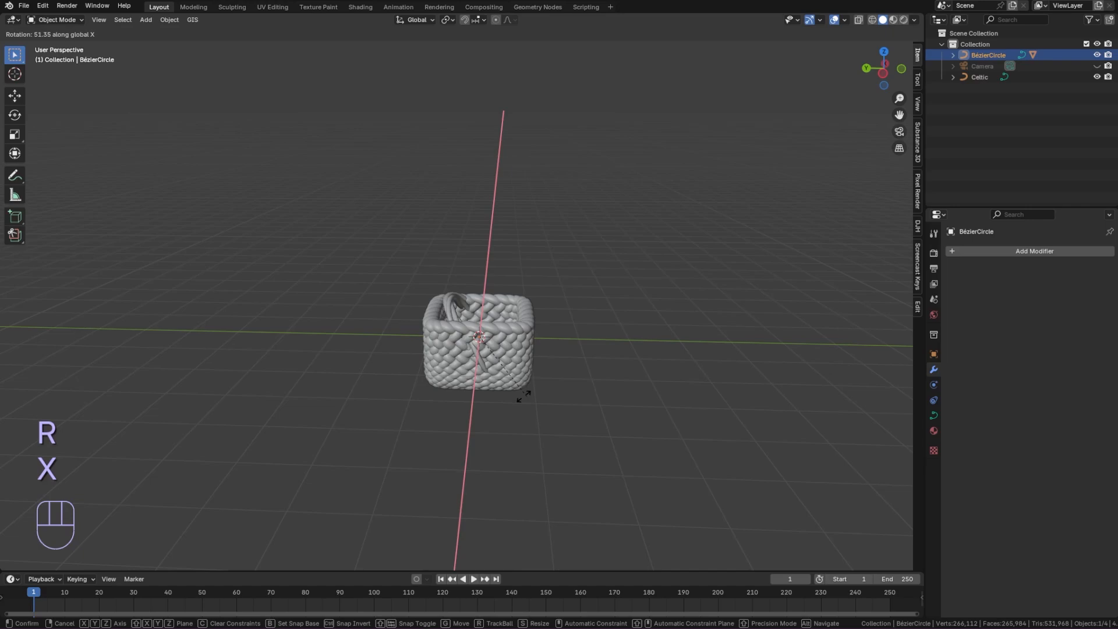
{"action": "left_click", "coordinate": [491, 351]}
{"action": "key", "text": "g"}
{"action": "key", "text": "z"}
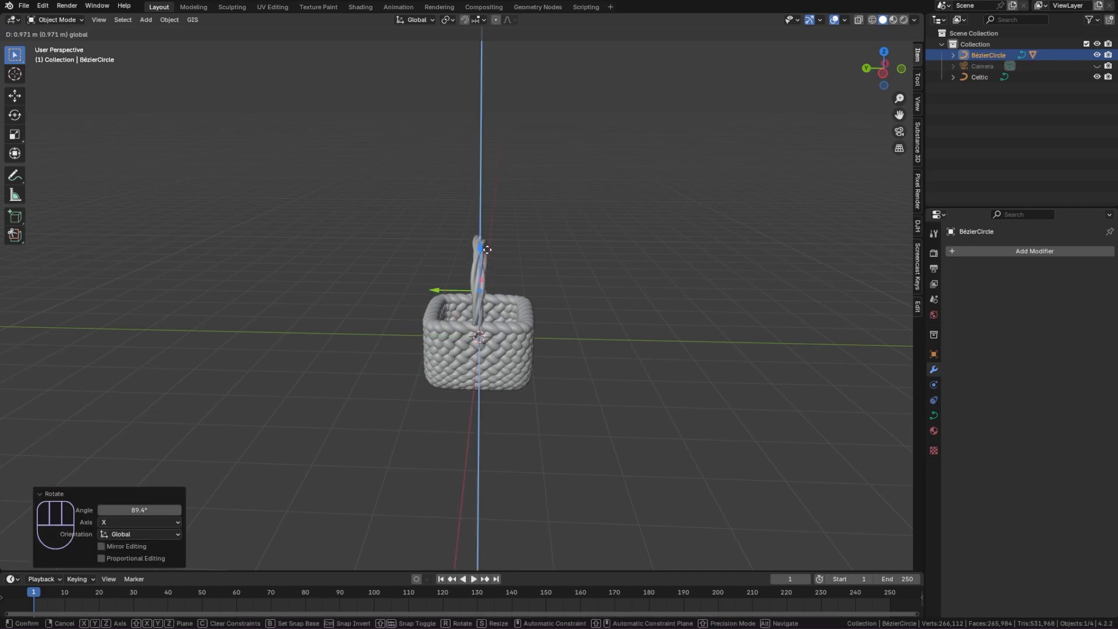
{"action": "left_click_drag", "start_coordinate": [486, 249], "coordinate": [487, 249]}
- Hide the Bézier circle and add a mesh plane rotated 90° around X
{"action": "middle_click_drag", "start_coordinate": [571, 262], "coordinate": [495, 286]}
{"action": "key", "text": "h"}
{"action": "key", "text": "shift+a"}
{"action": "mouse_move", "coordinate": [445, 354]}
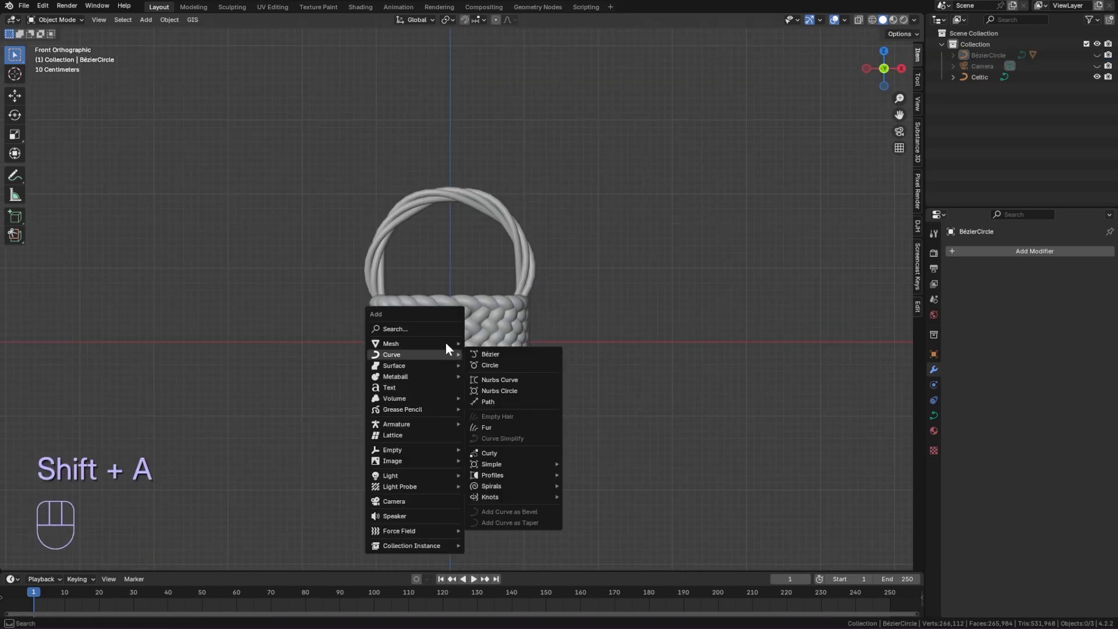
{"action": "left_click", "coordinate": [485, 344]}
{"action": "middle_click_drag", "start_coordinate": [484, 343], "coordinate": [419, 401]}
{"action": "key", "text": "r"}
{"action": "key", "text": "x"}
{"action": "key", "text": "9"}
{"action": "key", "text": "0"}
{"action": "left_click", "coordinate": [484, 374]}
- Move the plane in front of the basket and about 1.16 m along negative X, and narrow it along X to about 0.47
{"action": "left_click_drag", "start_coordinate": [488, 327], "coordinate": [410, 362]}
{"action": "left_click_drag", "start_coordinate": [402, 390], "coordinate": [342, 359]}
{"action": "middle_click_drag", "start_coordinate": [507, 460], "coordinate": [572, 467], "text": "alt"}
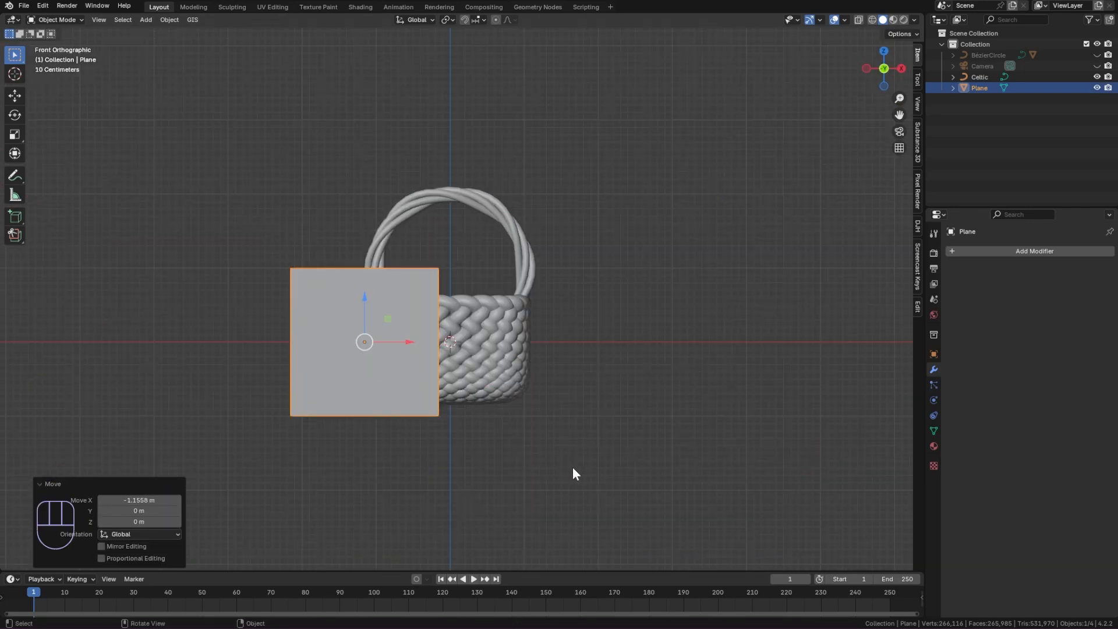
{"action": "key", "text": "s"}
{"action": "key", "text": "x"}
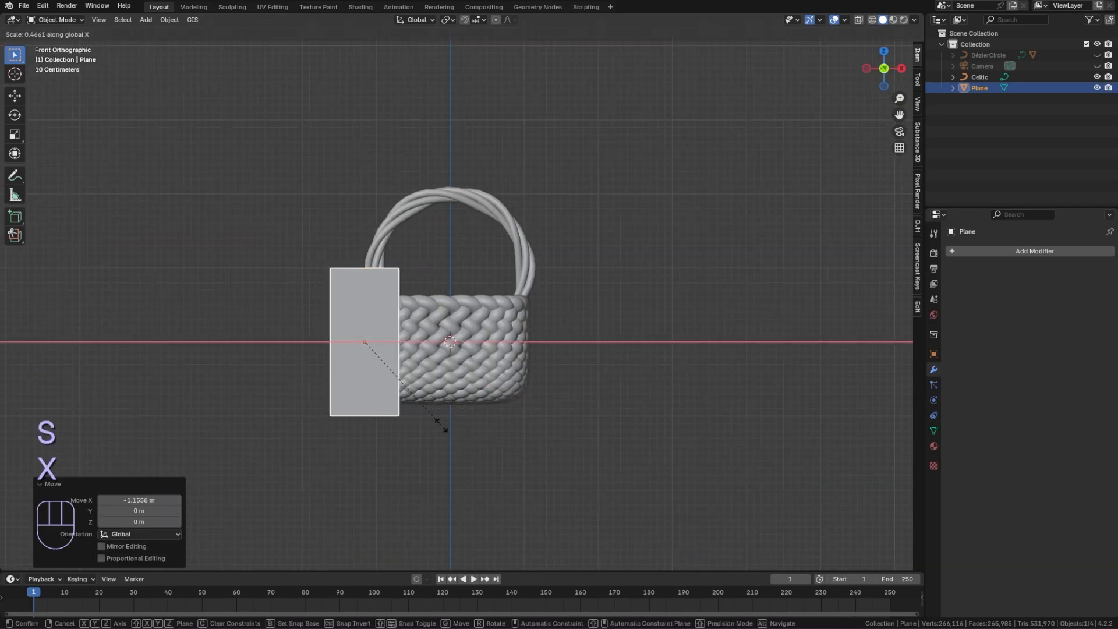
{"action": "left_click", "coordinate": [442, 425]}
- Scale the plane's two bottom vertices inward to about 0.57 in Edit Mode
{"action": "middle_click_drag", "start_coordinate": [441, 425], "coordinate": [419, 419]}
{"action": "key", "text": "Tab"}
{"action": "key", "text": "1"}
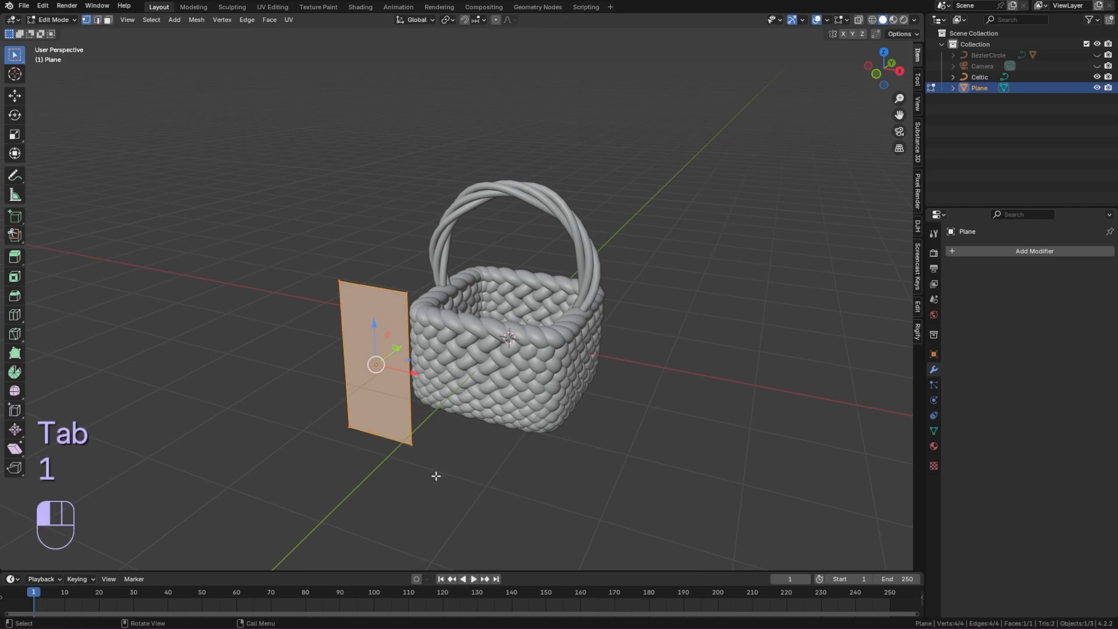
{"action": "left_click_drag", "start_coordinate": [436, 475], "coordinate": [315, 406]}
{"action": "key", "text": "s"}
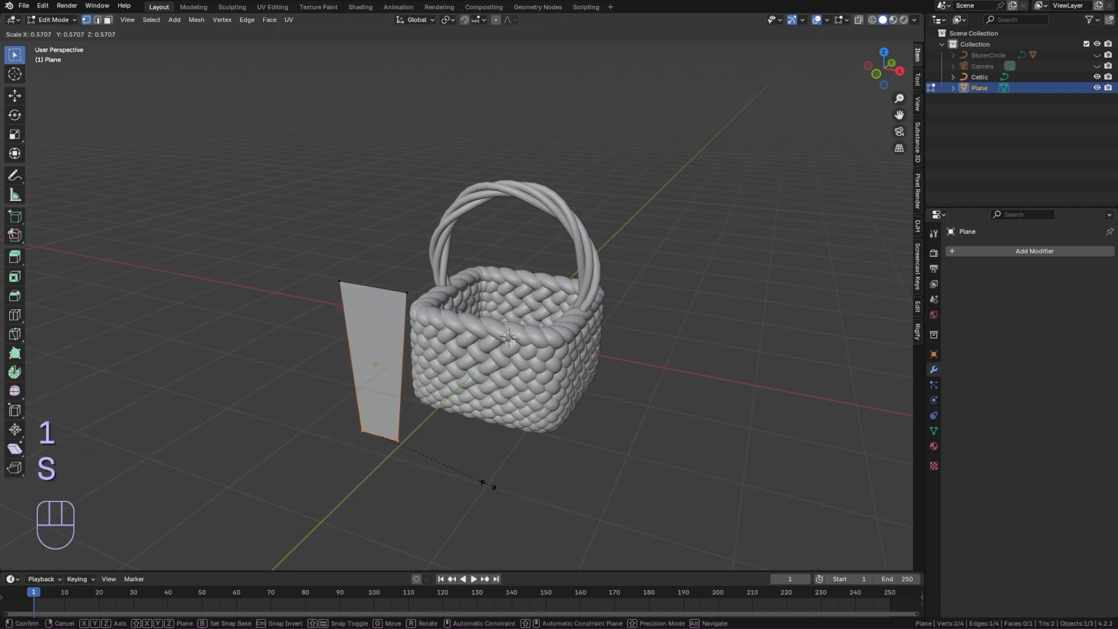
{"action": "left_click", "coordinate": [492, 486]}
- Add a horizontal loop cut across the middle of the plane and widen it to about 1.465
{"action": "key", "text": "ctrl+r"}
{"action": "left_click", "coordinate": [392, 374]}
{"action": "left_click", "coordinate": [392, 374]}
{"action": "middle_click_drag", "start_coordinate": [392, 374], "coordinate": [413, 343], "text": "shift"}
{"action": "key", "text": "s"}
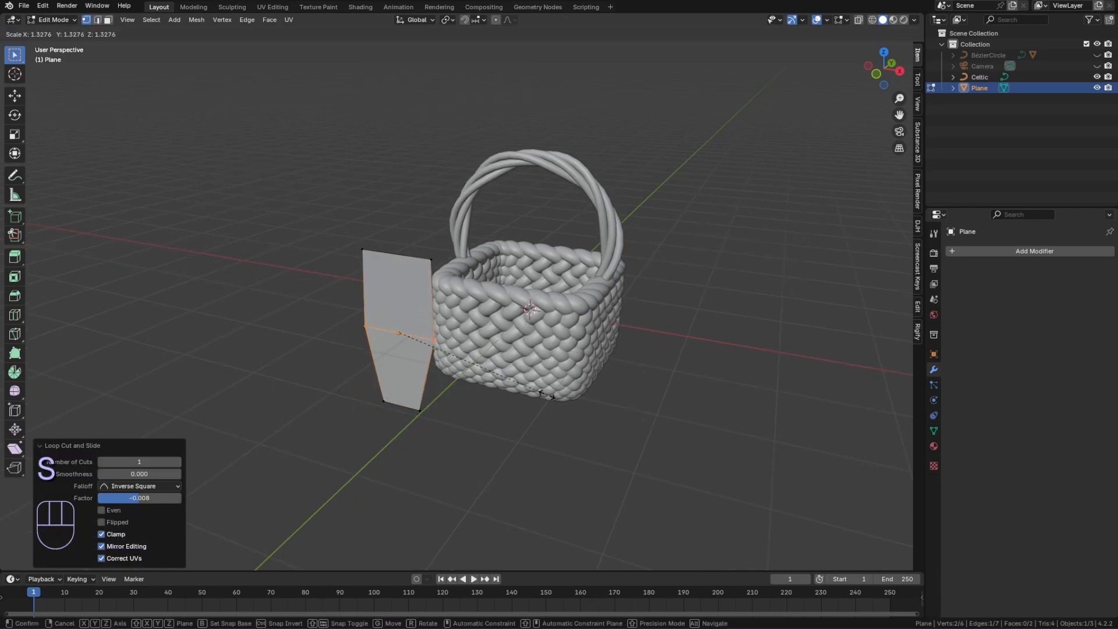
{"action": "left_click", "coordinate": [562, 402]}
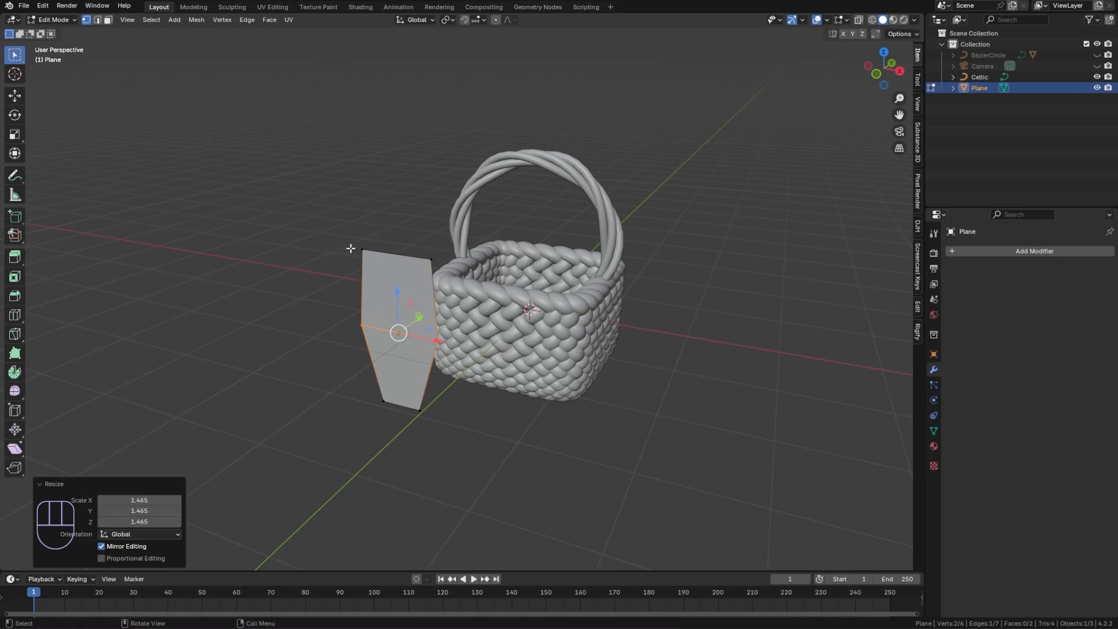
- Scale the plane's two top vertices inward to about 0.66
{"action": "left_click_drag", "start_coordinate": [347, 241], "coordinate": [441, 271]}
{"action": "key", "text": "s"}
{"action": "left_click", "coordinate": [575, 326]}
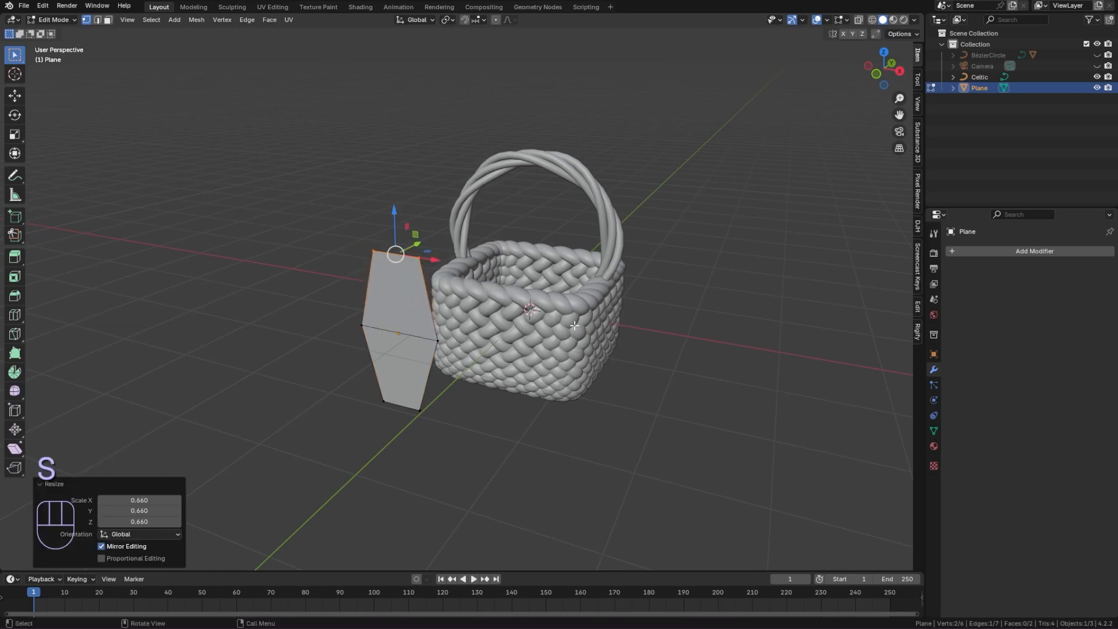
- Extrude the plane's top edge up and toward the basket to form a short slanted flap
{"action": "middle_click_drag", "start_coordinate": [511, 297], "coordinate": [474, 293]}
{"action": "key", "text": "e"}
{"action": "left_click", "coordinate": [501, 273]}
{"action": "middle_click_drag", "start_coordinate": [501, 273], "coordinate": [448, 262]}
{"action": "key", "text": "Tab"}
{"action": "key", "text": "Tab"}
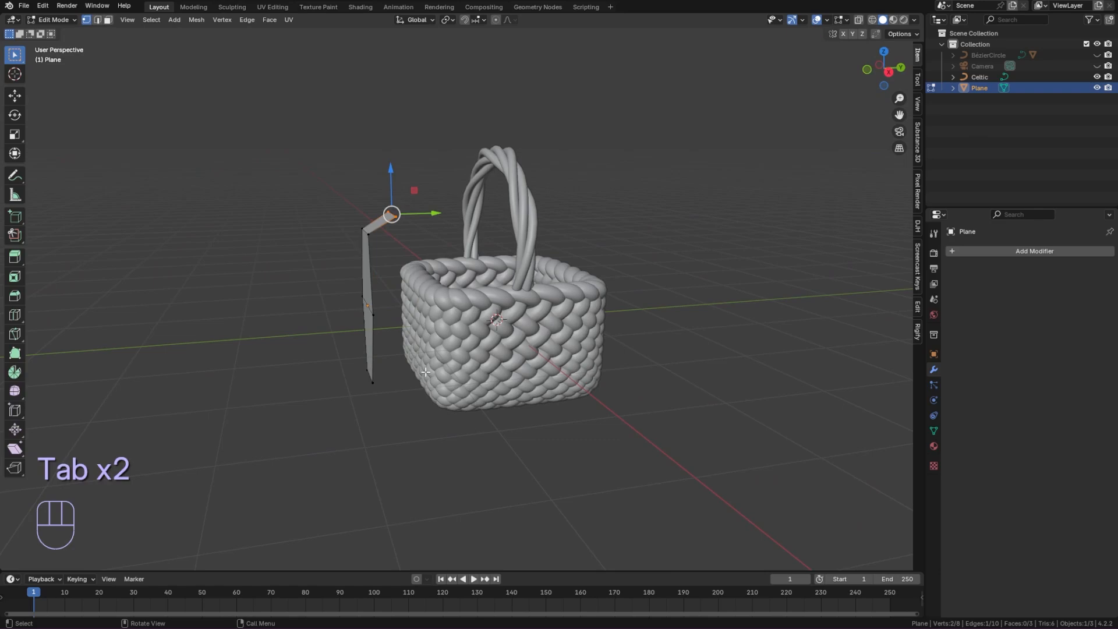
- Extrude all the plane's faces along their normals for thickness and give the object a level 2 Subdivision modifier
{"action": "key", "text": "a"}
{"action": "key", "text": "alt+e"}
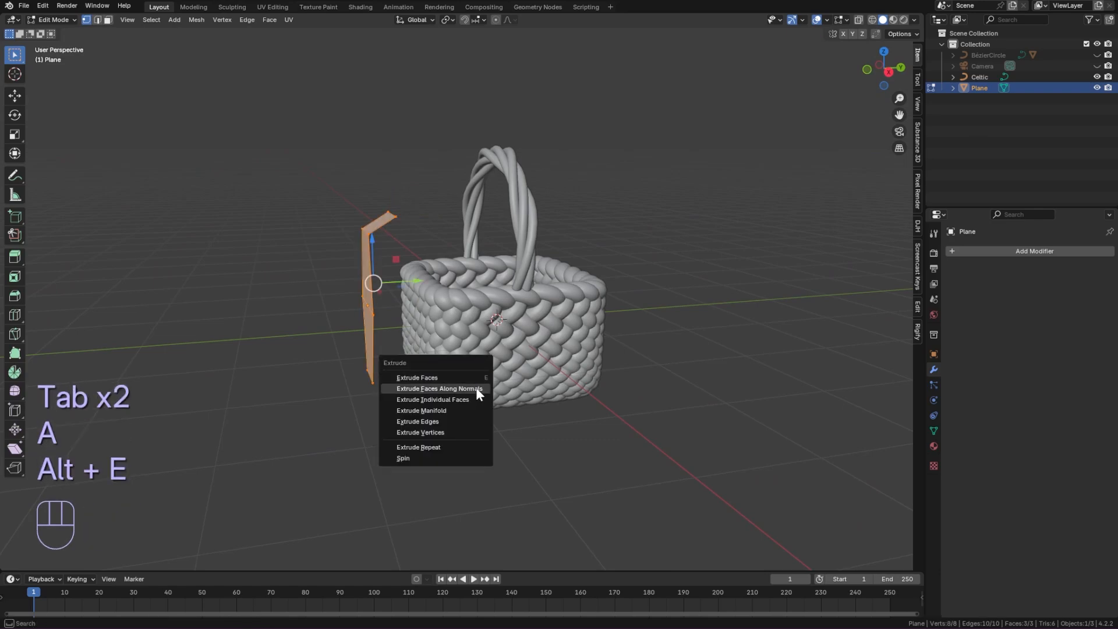
{"action": "left_click", "coordinate": [477, 387]}
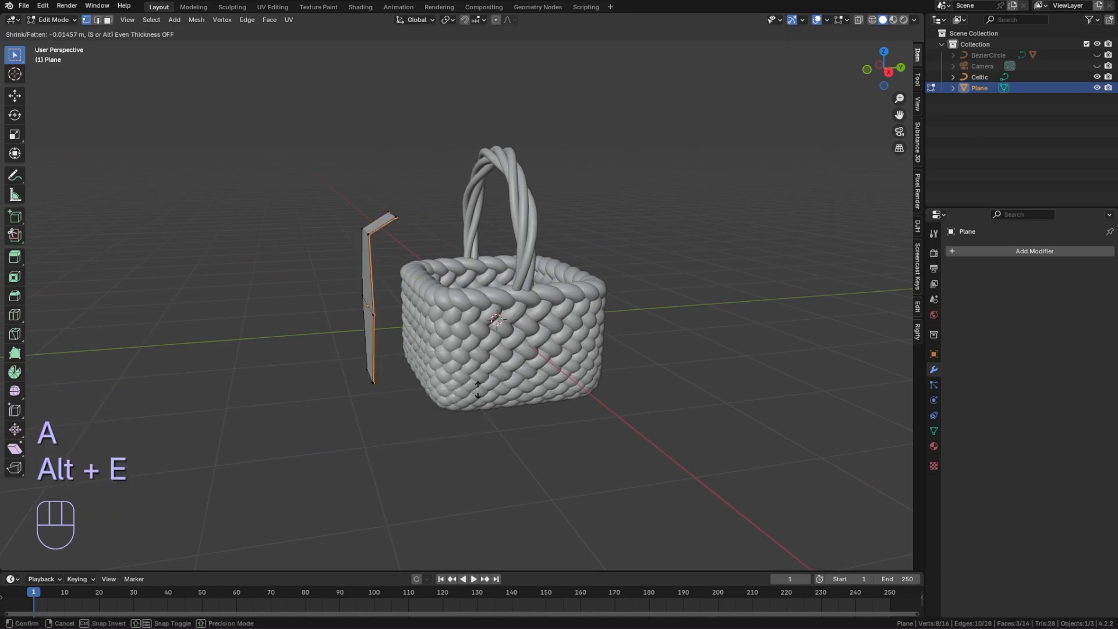
{"action": "left_click", "coordinate": [511, 400]}
{"action": "key", "text": "Tab"}
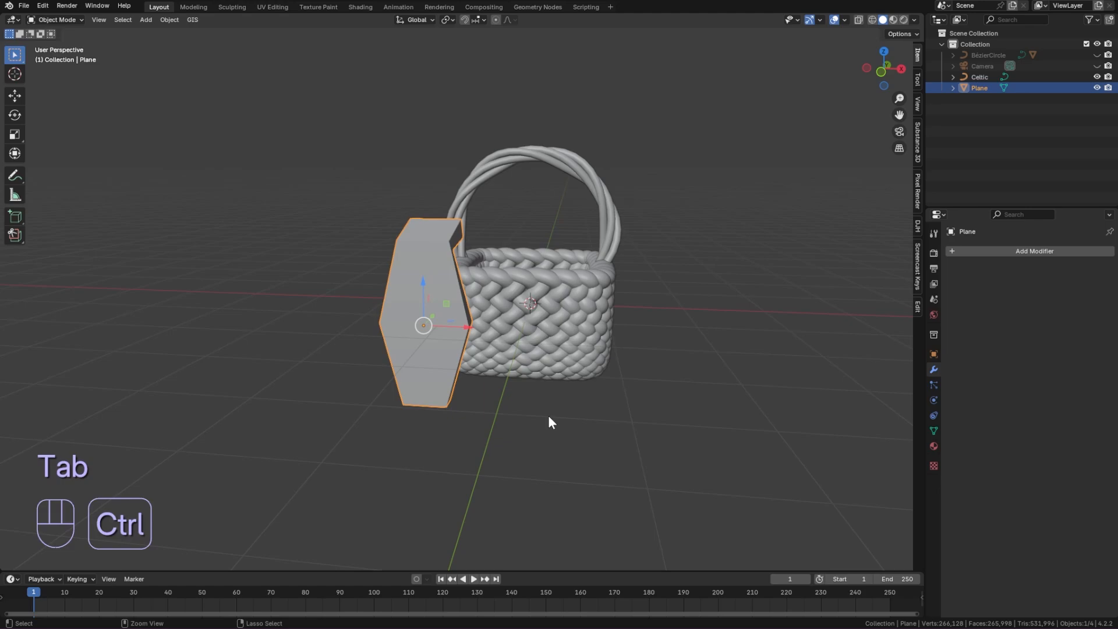
{"action": "key", "text": "ctrl+2"}
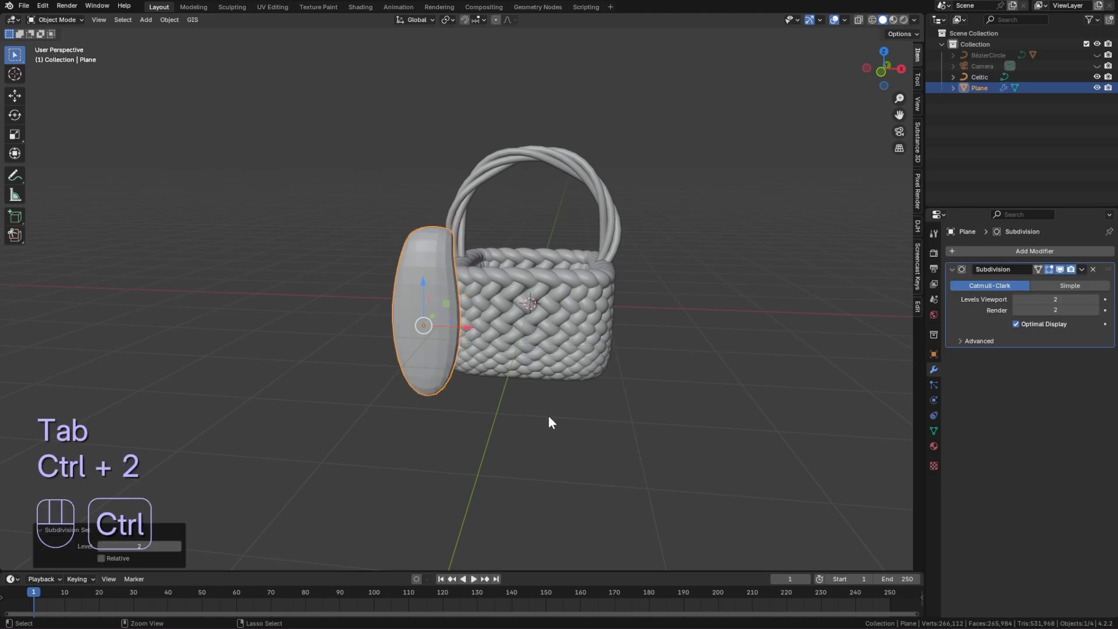
{"action": "key", "text": "KP_7"}
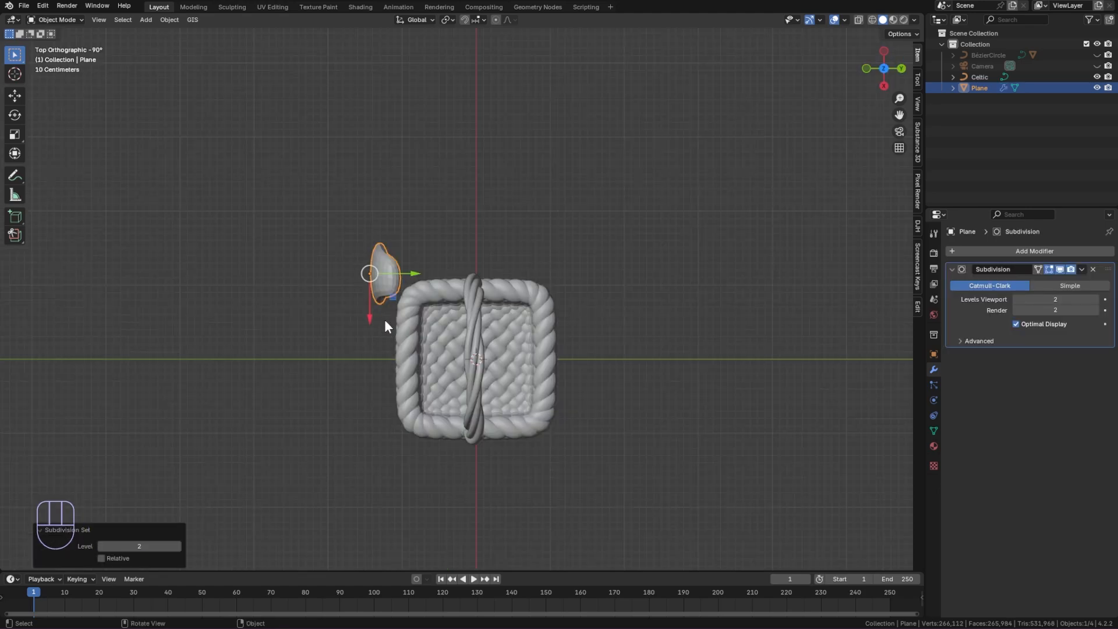
- Move the petal-shaped part about 0.19 m along Y onto the basket's corner and rotate it about Z to match the corner
{"action": "key", "text": "g"}
{"action": "key", "text": "y"}
{"action": "left_click", "coordinate": [435, 318]}
{"action": "key", "text": "r"}
{"action": "key", "text": "z"}
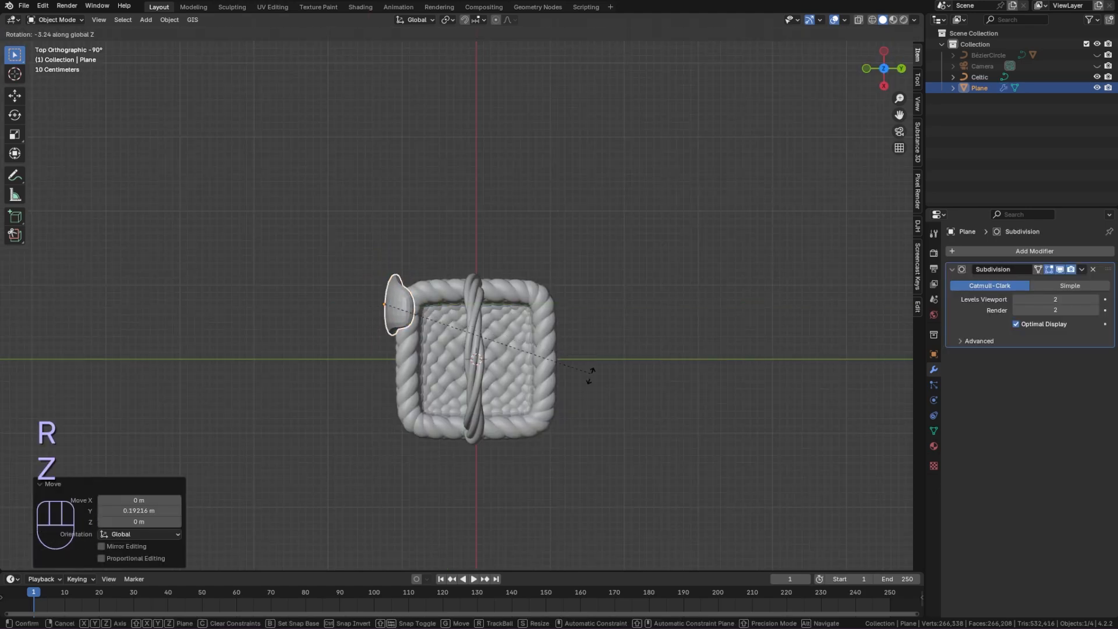
{"action": "left_click", "coordinate": [529, 404]}
- Select the petal's upper vertices and lower them so its top sits closer to the basket's rim
{"action": "key", "text": "Tab"}
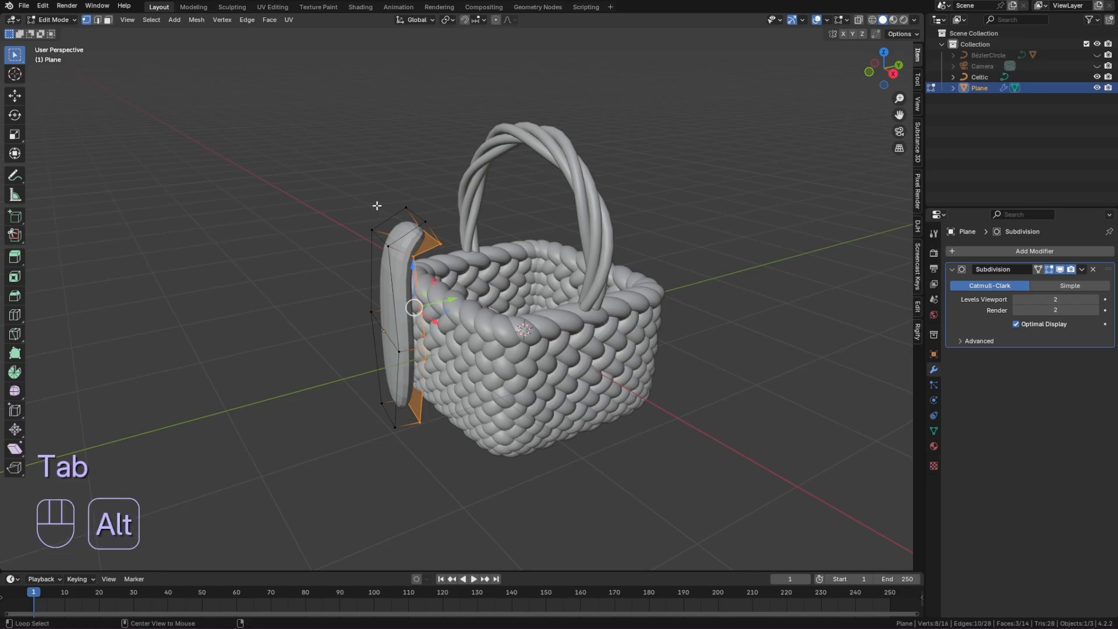
{"action": "key", "text": "alt+z"}
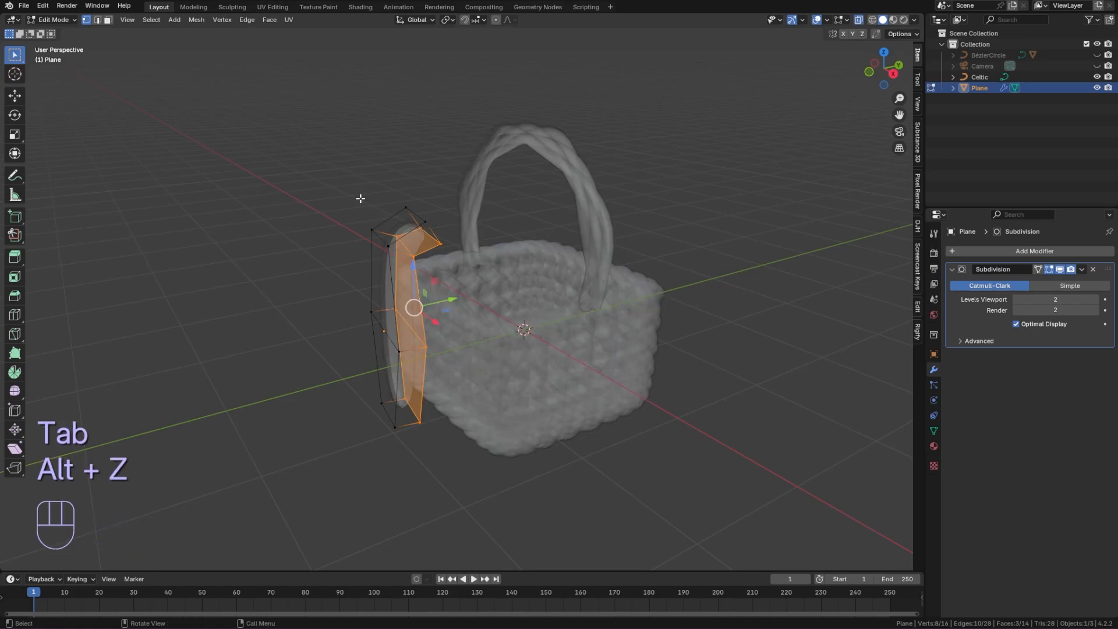
{"action": "key", "text": "1"}
{"action": "left_click_drag", "start_coordinate": [361, 198], "coordinate": [474, 264]}
{"action": "left_click_drag", "start_coordinate": [407, 201], "coordinate": [409, 226]}
{"action": "key", "text": "Tab"}
{"action": "right_click", "coordinate": [492, 341]}
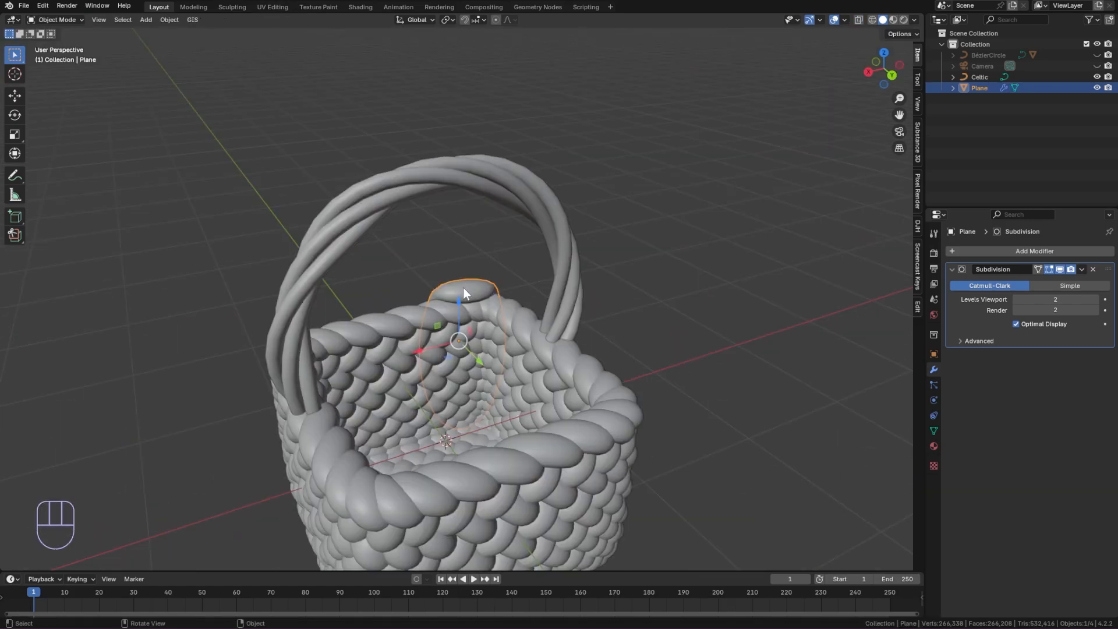
- Extrude the petal's inner flap face, lower it about 0.19 m, shrink it to about 0.57 and shift it about -0.13 m along Y
{"action": "key", "text": "Tab"}
{"action": "middle_click_drag", "start_coordinate": [469, 308], "coordinate": [486, 309]}
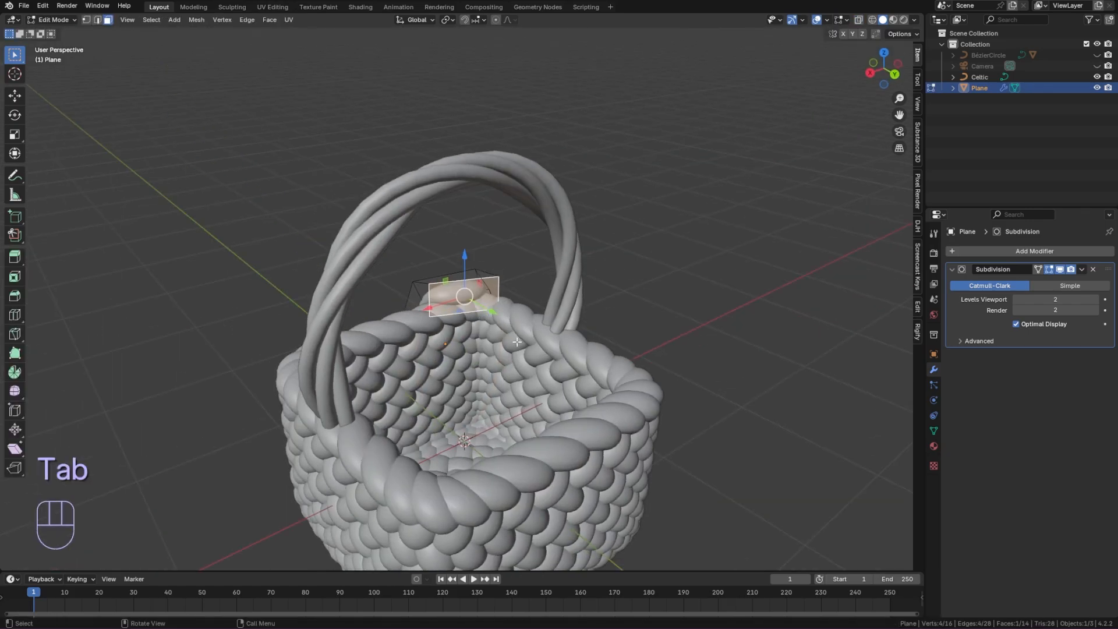
{"action": "key", "text": "e"}
{"action": "left_click", "coordinate": [526, 379]}
{"action": "left_click_drag", "start_coordinate": [489, 270], "coordinate": [490, 294]}
{"action": "key", "text": "s"}
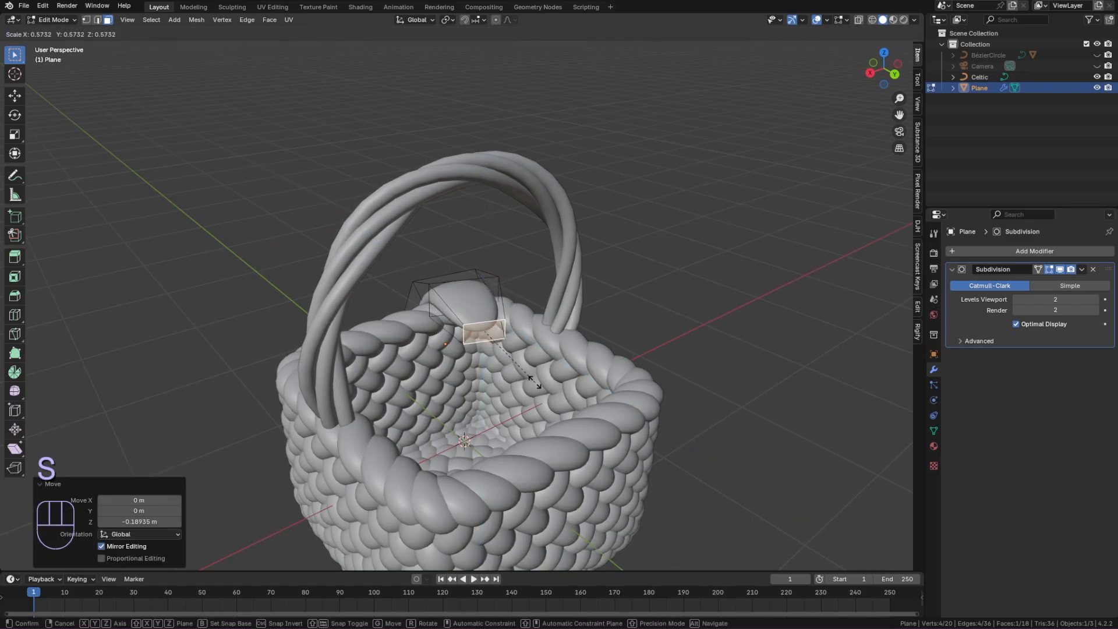
{"action": "left_click", "coordinate": [529, 375]}
{"action": "left_click_drag", "start_coordinate": [510, 347], "coordinate": [498, 330]}
- Fit the extruded flap end against the basket's inner corner, moving it down, about -0.20 m along Y and -0.04 m along X
{"action": "middle_click_drag", "start_coordinate": [499, 330], "coordinate": [488, 289]}
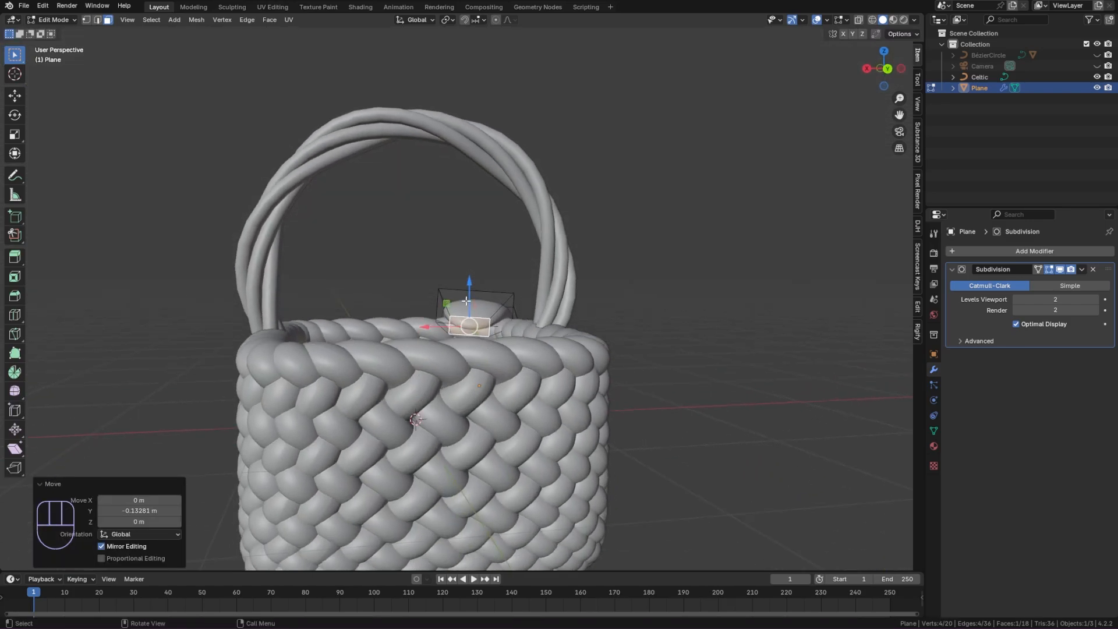
{"action": "left_click_drag", "start_coordinate": [468, 286], "coordinate": [469, 306]}
{"action": "middle_click_drag", "start_coordinate": [470, 326], "coordinate": [557, 373]}
{"action": "left_click_drag", "start_coordinate": [503, 336], "coordinate": [471, 335]}
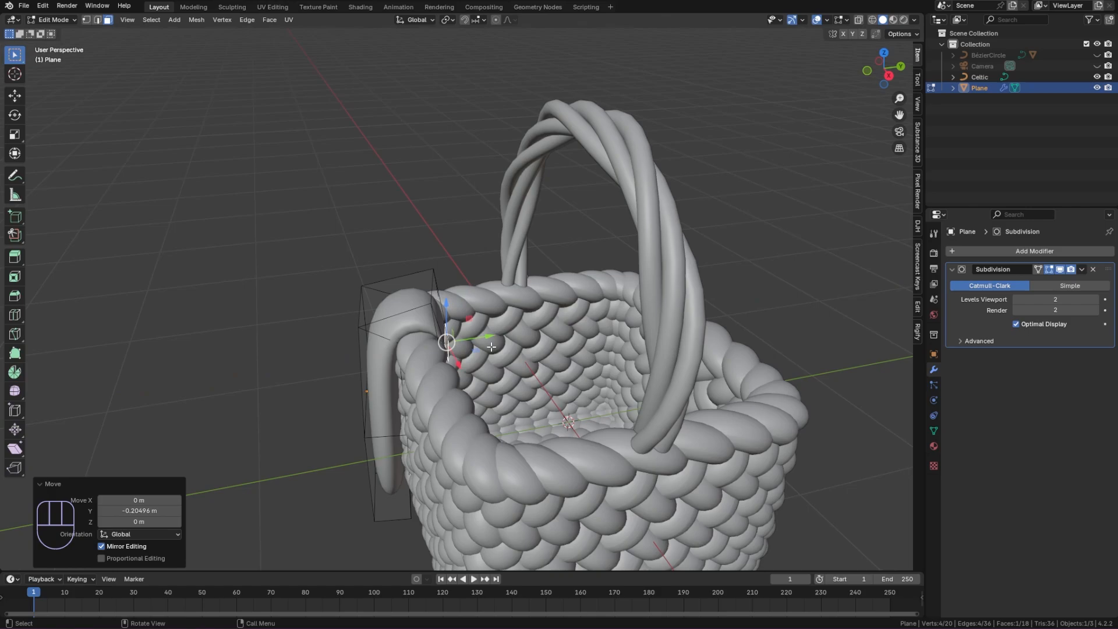
{"action": "middle_click_drag", "start_coordinate": [480, 337], "coordinate": [363, 314]}
{"action": "left_click_drag", "start_coordinate": [430, 348], "coordinate": [441, 347]}
{"action": "scroll", "coordinate": [637, 358], "scroll_direction": "down", "scroll_amount": 3}
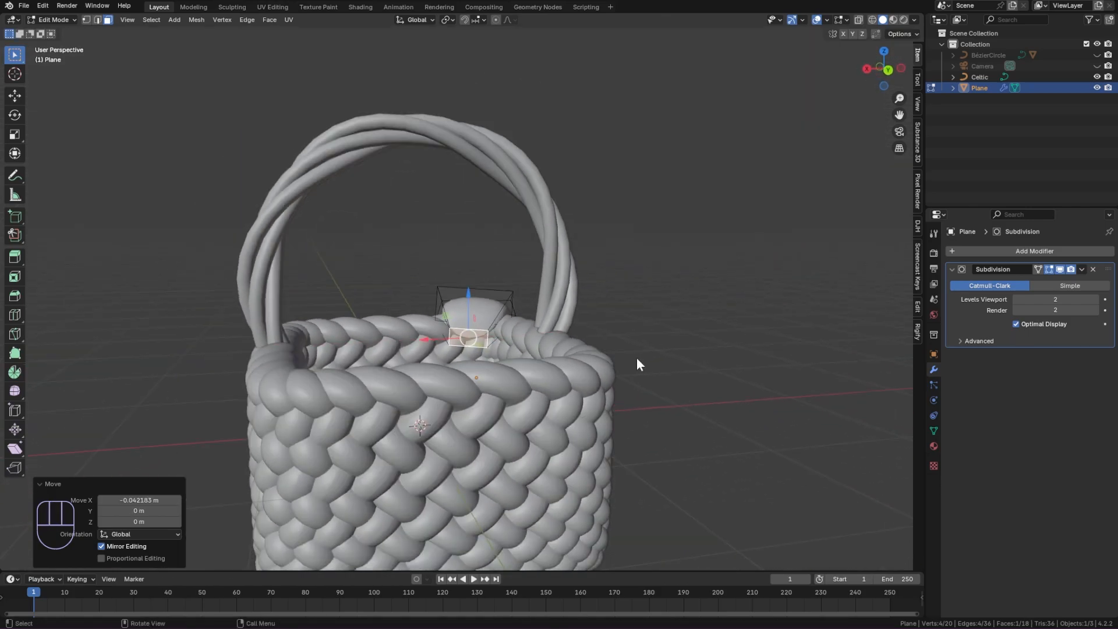
{"action": "key", "text": "Tab"}
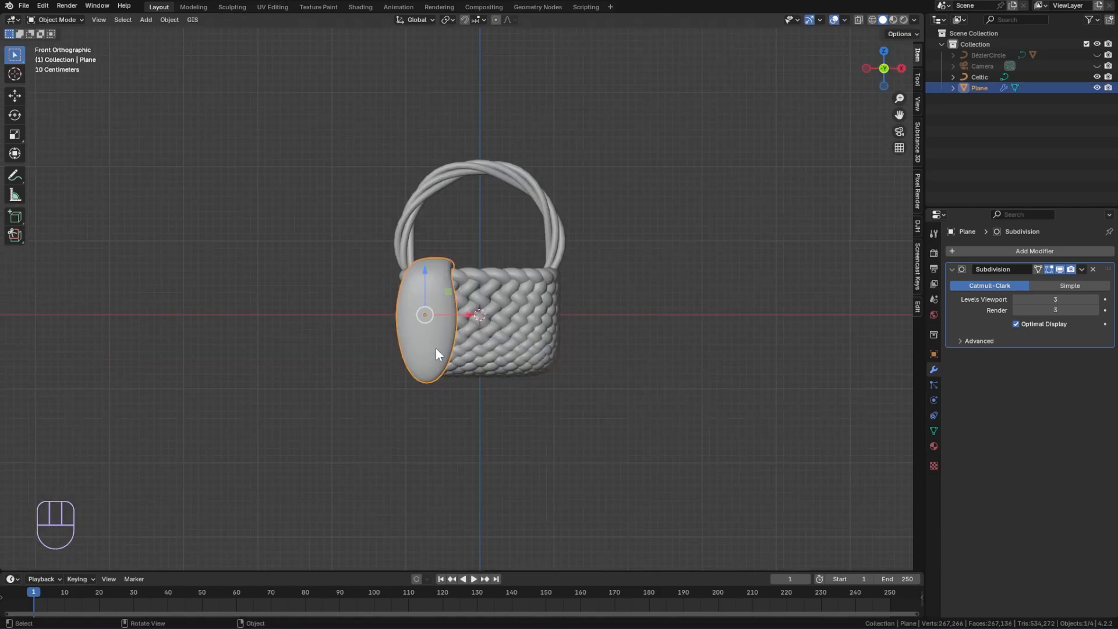
- Apply all transforms to the petal and add a Mirror modifier across the X axis
{"action": "key", "text": "ctrl+a"}
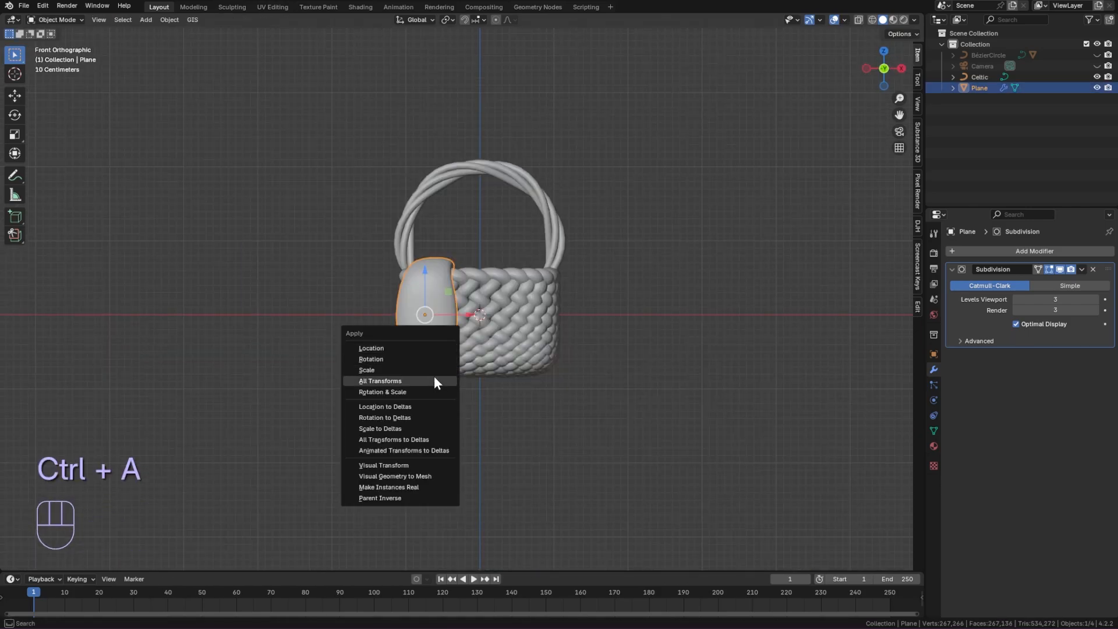
{"action": "left_click", "coordinate": [434, 378]}
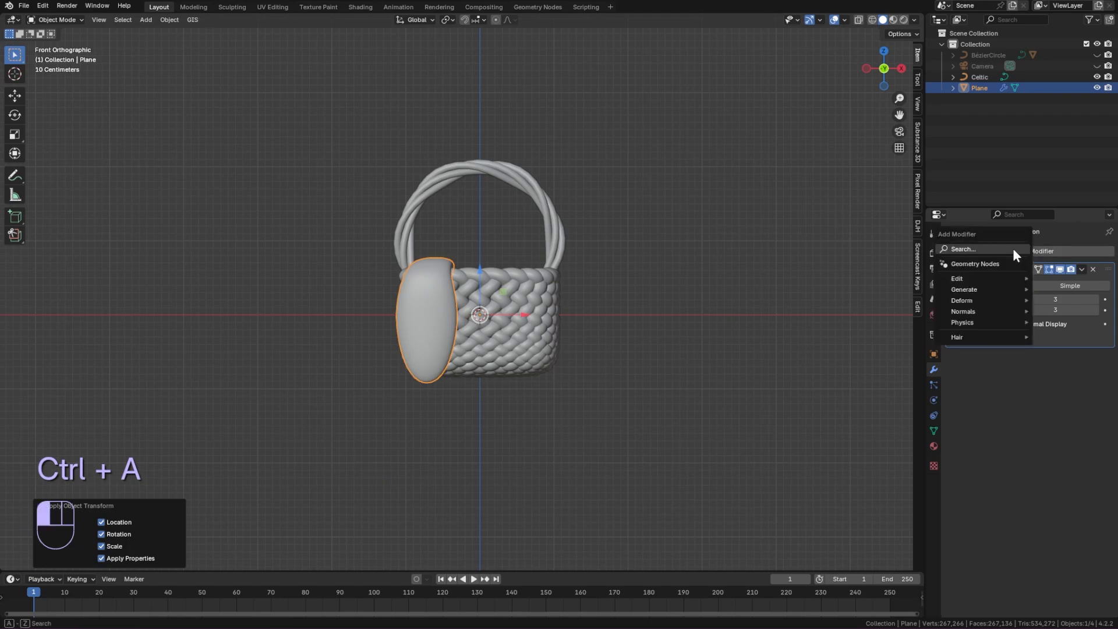
{"action": "left_click", "coordinate": [1012, 248]}
{"action": "type", "text": "mir"}
{"action": "left_click", "coordinate": [990, 273]}
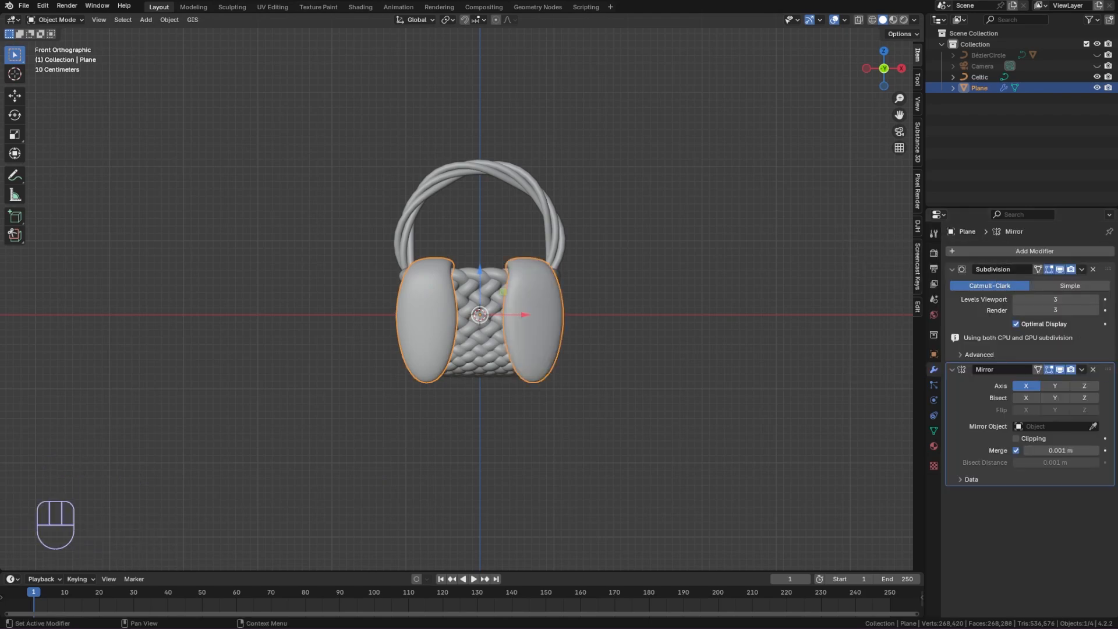
- Select the petal's whole mesh and scale it narrower along X
{"action": "scroll", "coordinate": [651, 439], "scroll_direction": "up", "scroll_amount": 1}
{"action": "key", "text": "Tab"}
{"action": "key", "text": "a"}
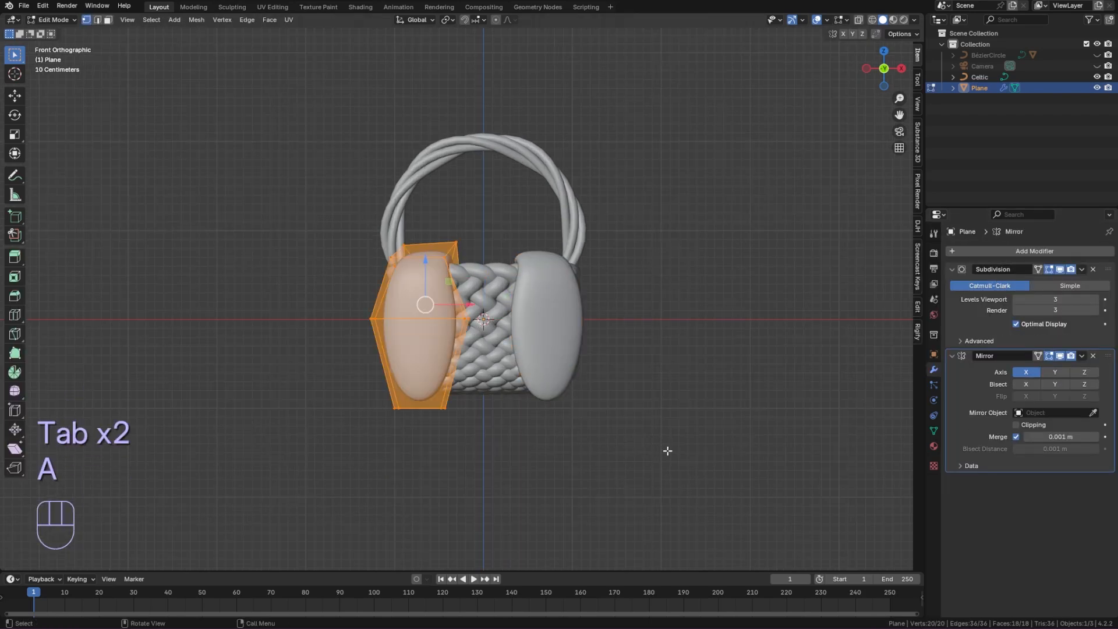
{"action": "key", "text": "s"}
{"action": "key", "text": "x"}
{"action": "left_click", "coordinate": [504, 358]}
{"action": "key", "text": "Tab"}
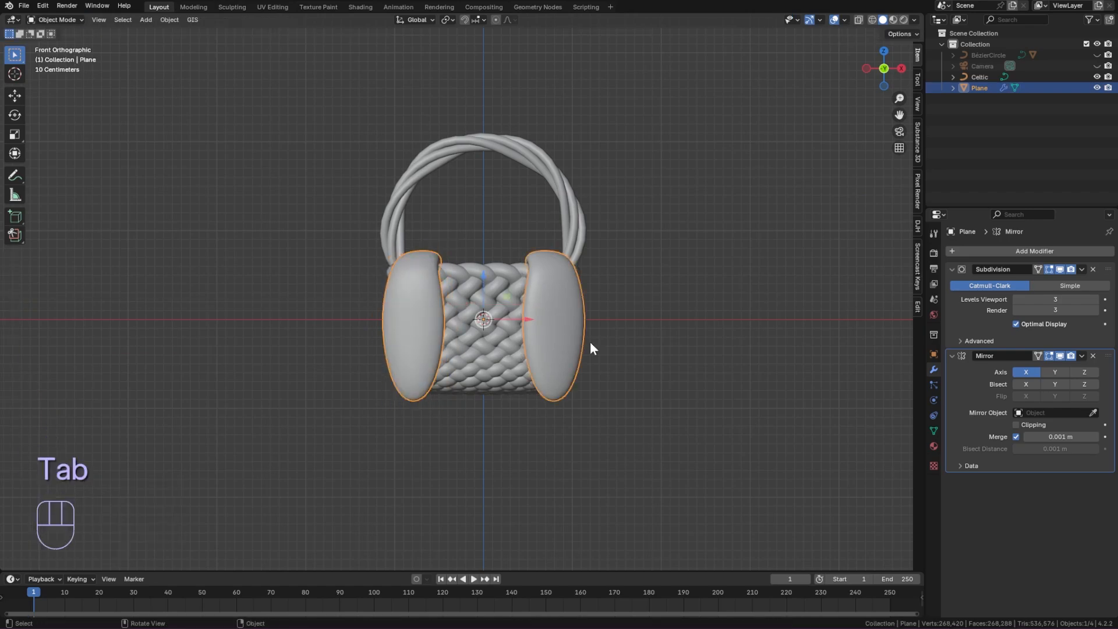
- Raise the petal's bottom vertices to shorten it and nudge its outer middle vertices along X
{"action": "key", "text": "Tab"}
{"action": "key", "text": "1"}
{"action": "key", "text": "alt+z"}
{"action": "left_click_drag", "start_coordinate": [495, 443], "coordinate": [378, 401]}
{"action": "key", "text": "alt+z"}
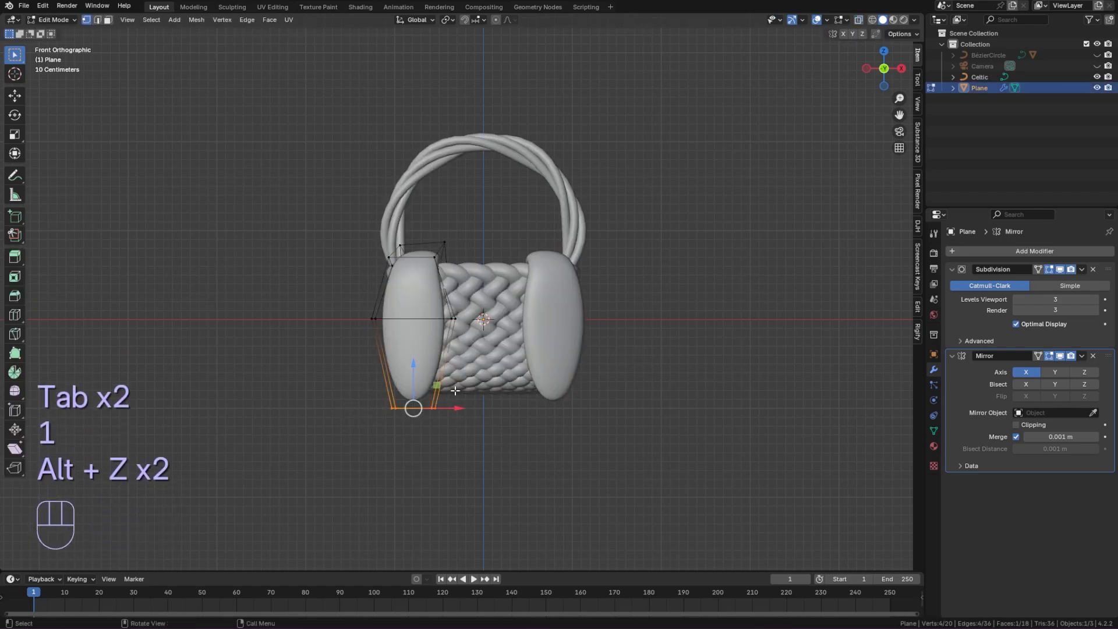
{"action": "left_click_drag", "start_coordinate": [419, 366], "coordinate": [419, 335]}
{"action": "left_click_drag", "start_coordinate": [357, 307], "coordinate": [382, 330]}
{"action": "left_click_drag", "start_coordinate": [395, 318], "coordinate": [391, 319]}
{"action": "key", "text": "Tab"}
- Add a cube at the basket's centre and scale it down to fit inside the rim
{"action": "key", "text": "KP_7"}
{"action": "key", "text": "shift+a"}
{"action": "mouse_move", "coordinate": [483, 281]}
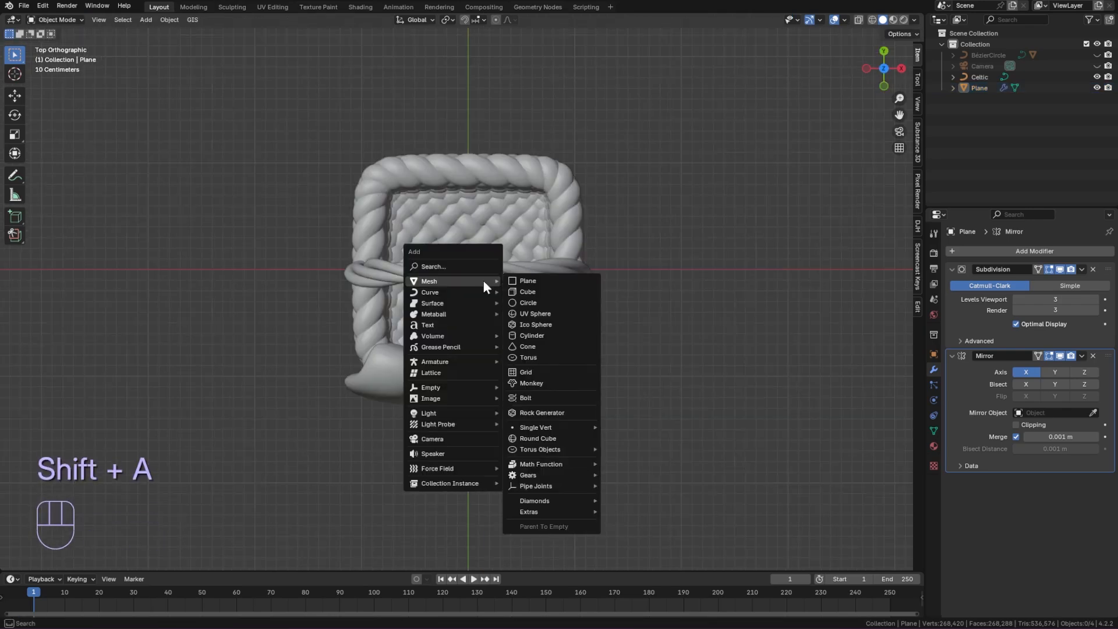
{"action": "left_click", "coordinate": [536, 287]}
{"action": "middle_click_drag", "start_coordinate": [617, 495], "coordinate": [635, 425]}
{"action": "key", "text": "s"}
{"action": "left_click", "coordinate": [616, 409]}
- Delete the cube's top face to make an open box
{"action": "key", "text": "Tab"}
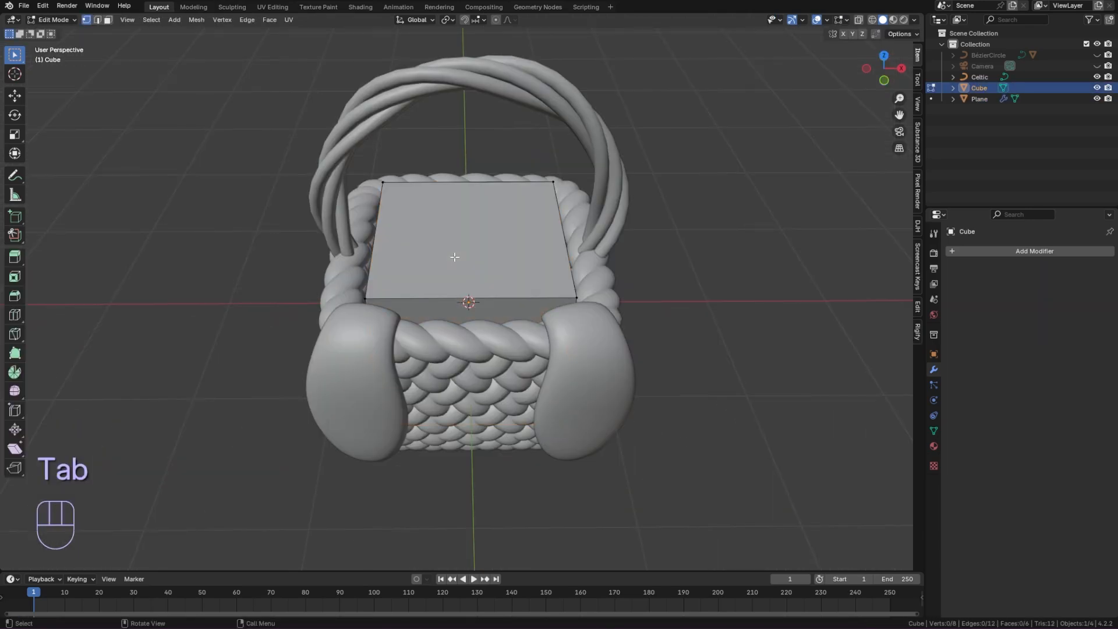
{"action": "key", "text": "2"}
{"action": "key", "text": "3"}
{"action": "left_click", "coordinate": [455, 252]}
{"action": "key", "text": "x"}
{"action": "left_click", "coordinate": [454, 252]}
{"action": "middle_click_drag", "start_coordinate": [501, 262], "coordinate": [518, 297], "text": "alt"}
- Lower the open box's top vertices to just below the basket's rim
{"action": "key", "text": "Tab"}
{"action": "key", "text": "Tab"}
{"action": "key", "text": "alt+z"}
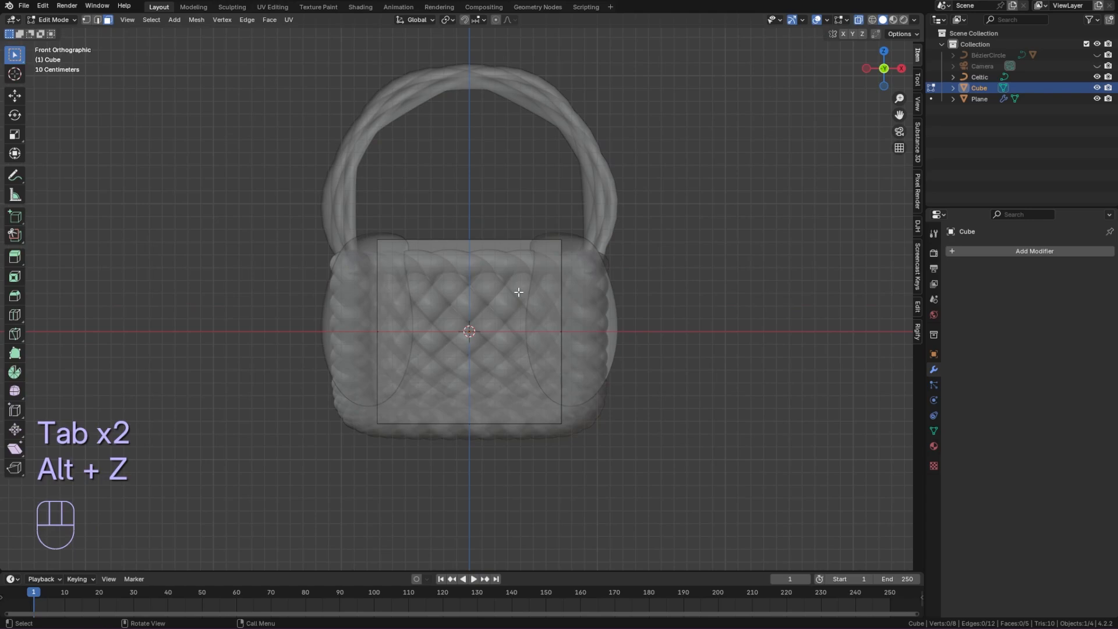
{"action": "key", "text": "1"}
{"action": "left_click_drag", "start_coordinate": [293, 197], "coordinate": [679, 282]}
{"action": "left_click_drag", "start_coordinate": [469, 233], "coordinate": [504, 254]}
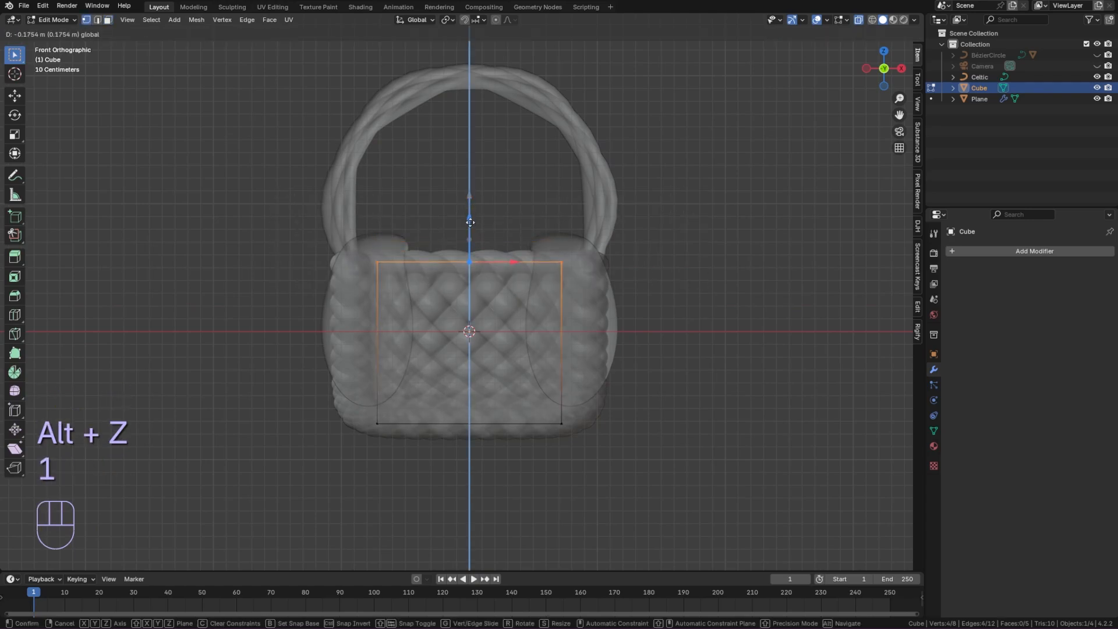
{"action": "key", "text": "alt+z"}
- Give the open box a level 2 Subdivision modifier and a Bevel modifier placed above it in the stack
{"action": "middle_click_drag", "start_coordinate": [503, 254], "coordinate": [524, 372]}
{"action": "key", "text": "Tab"}
{"action": "key", "text": "ctrl+2"}
{"action": "left_click", "coordinate": [971, 255]}
{"action": "type", "text": "be"}
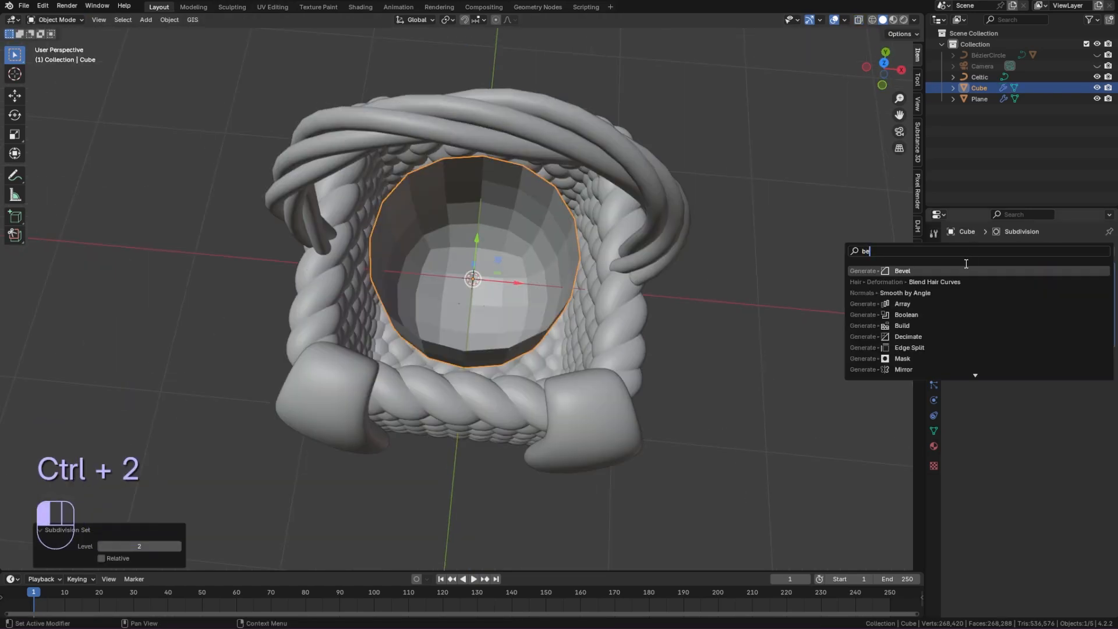
{"action": "key", "text": "Return"}
{"action": "left_click_drag", "start_coordinate": [1108, 355], "coordinate": [1096, 239]}
- Raise the box about 0.11 m and scale it along X and Y to fill the basket's interior
{"action": "left_click_drag", "start_coordinate": [473, 264], "coordinate": [474, 257]}
{"action": "middle_click_drag", "start_coordinate": [502, 314], "coordinate": [511, 350], "text": "alt"}
{"action": "key", "text": "s"}
{"action": "key", "text": "x"}
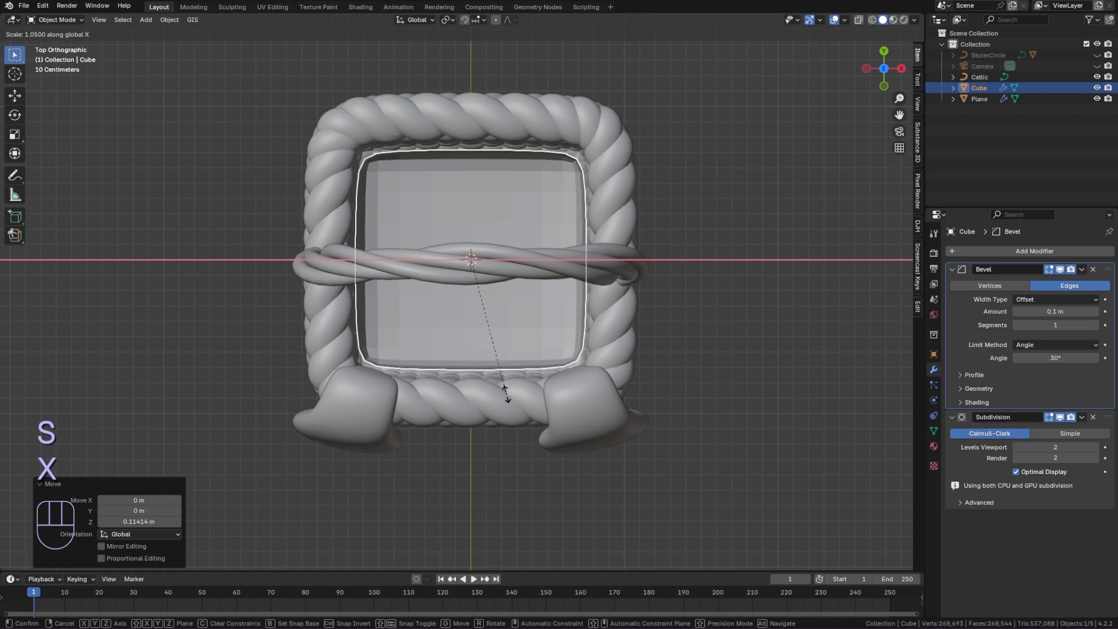
{"action": "left_click", "coordinate": [521, 407]}
{"action": "key", "text": "s"}
{"action": "key", "text": "y"}
{"action": "left_click", "coordinate": [522, 422]}
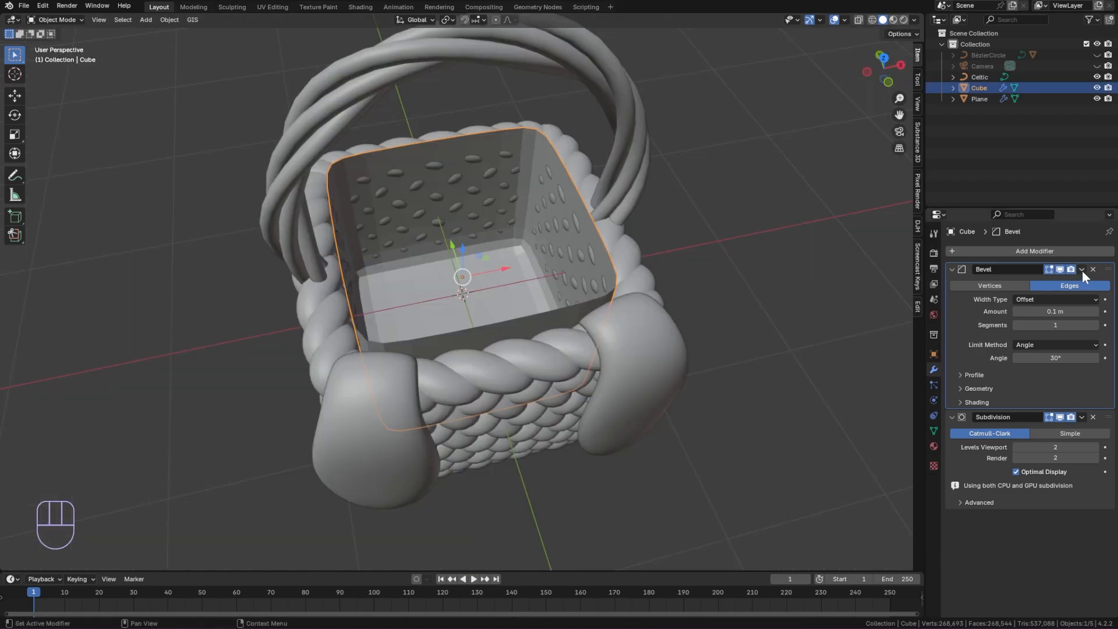
- Apply the box's Bevel and Subdivision modifiers
{"action": "left_click", "coordinate": [1082, 270]}
{"action": "left_click", "coordinate": [1078, 281]}
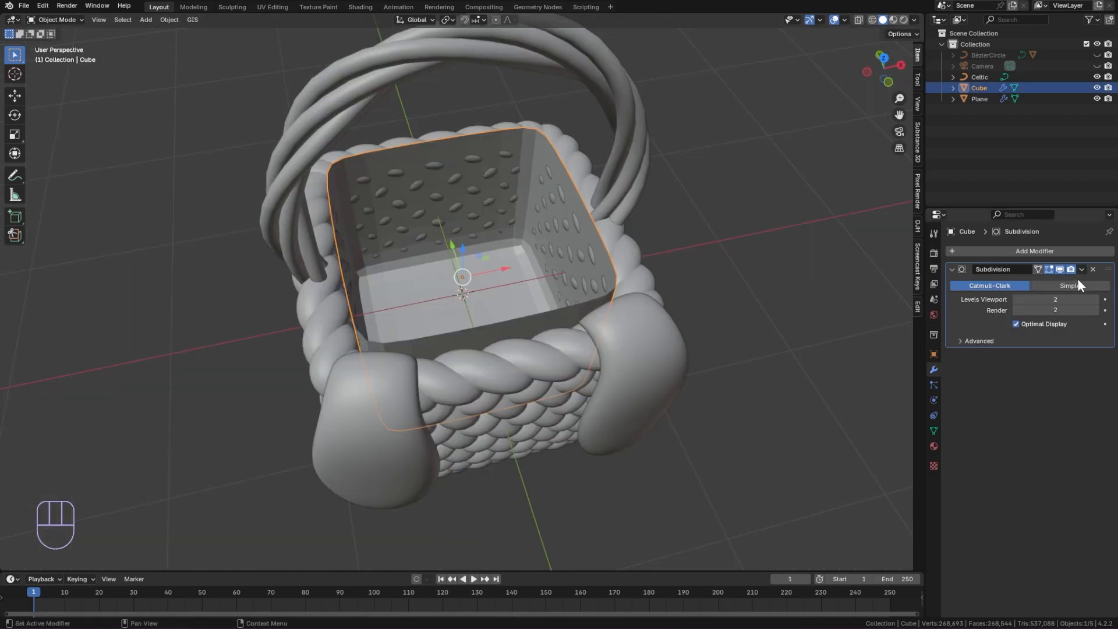
{"action": "left_click", "coordinate": [1082, 270]}
{"action": "left_click", "coordinate": [1078, 282]}
- Add a Solidify modifier to the box and adjust its thickness to 0.02 m
{"action": "left_click", "coordinate": [1070, 252]}
{"action": "type", "text": "sol"}
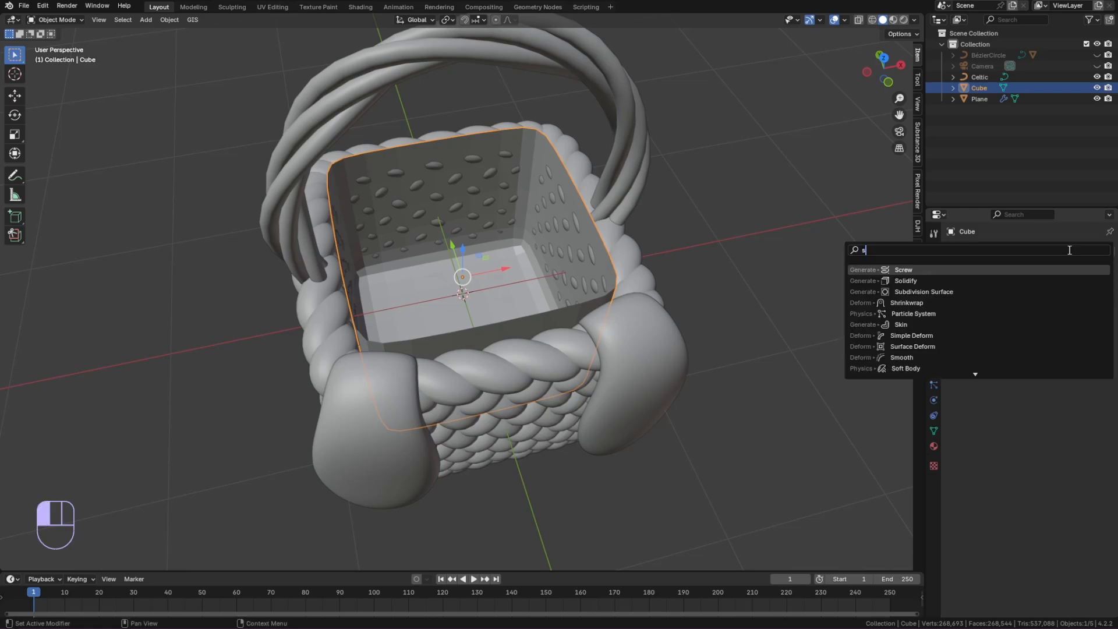
{"action": "left_click", "coordinate": [1028, 268]}
{"action": "left_click_drag", "start_coordinate": [1054, 299], "coordinate": [1078, 299]}
{"action": "key", "text": "ctrl+z"}
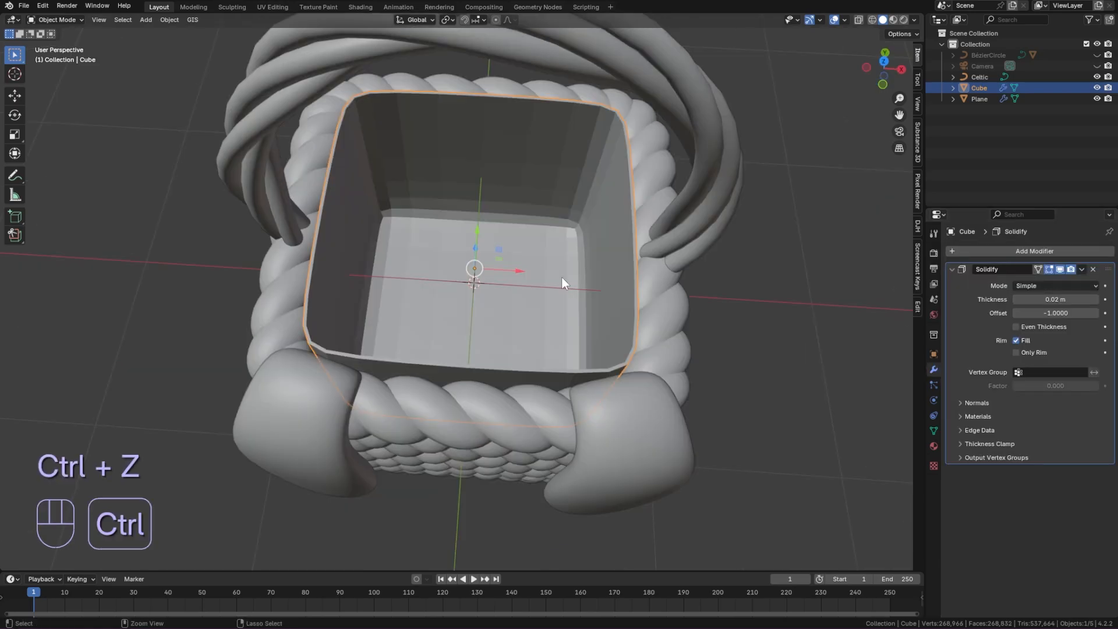
- Shade the inner box smooth and lower its top rim vertices
{"action": "right_click", "coordinate": [533, 258]}
{"action": "left_click", "coordinate": [532, 259]}
{"action": "key", "text": "Tab"}
{"action": "key", "text": "1"}
{"action": "key", "text": "alt+z"}
{"action": "left_click_drag", "start_coordinate": [496, 186], "coordinate": [496, 220]}
{"action": "key", "text": "Tab"}
{"action": "key", "text": "alt+z"}
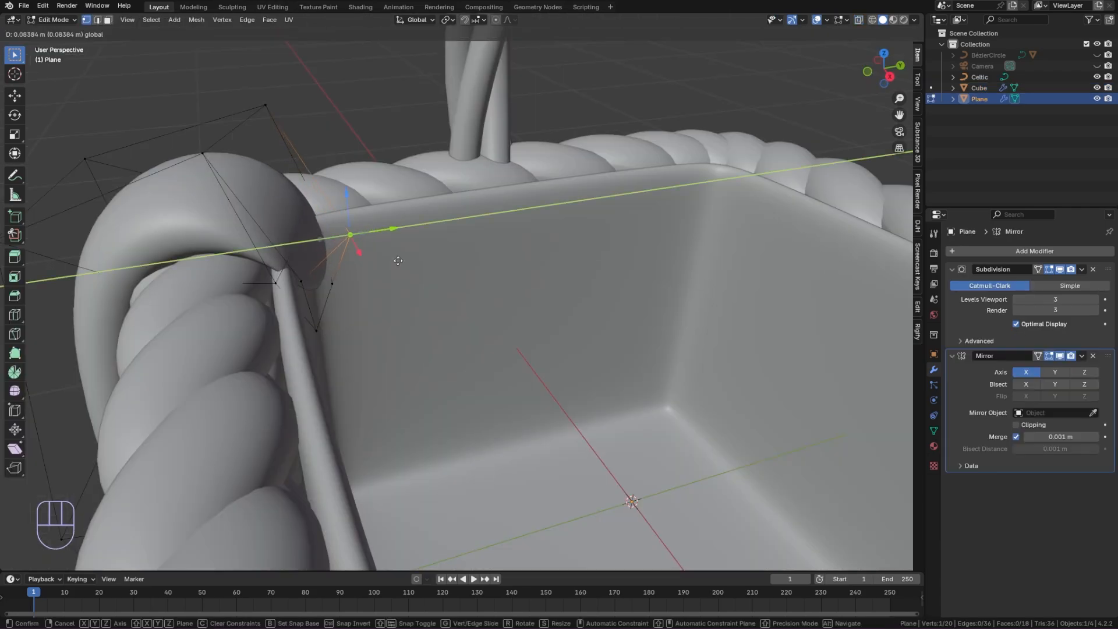
- Move the lower vertices of the petal's inner flap along Y to fit it against the lining's corner
{"action": "left_click", "coordinate": [406, 263]}
{"action": "left_click", "coordinate": [332, 283]}
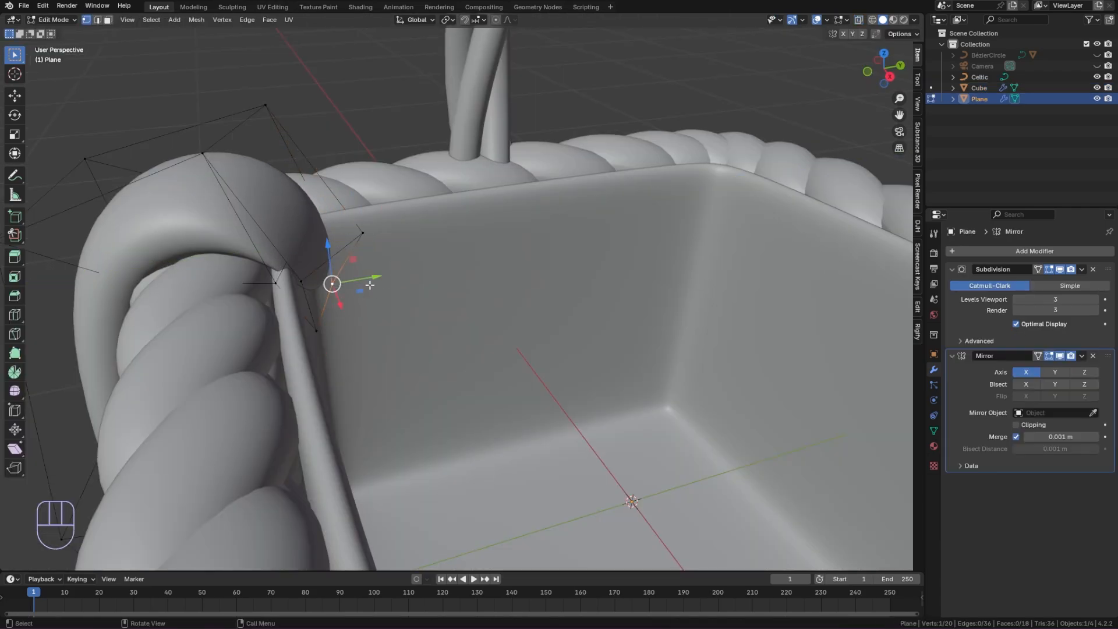
{"action": "left_click_drag", "start_coordinate": [370, 285], "coordinate": [369, 282]}
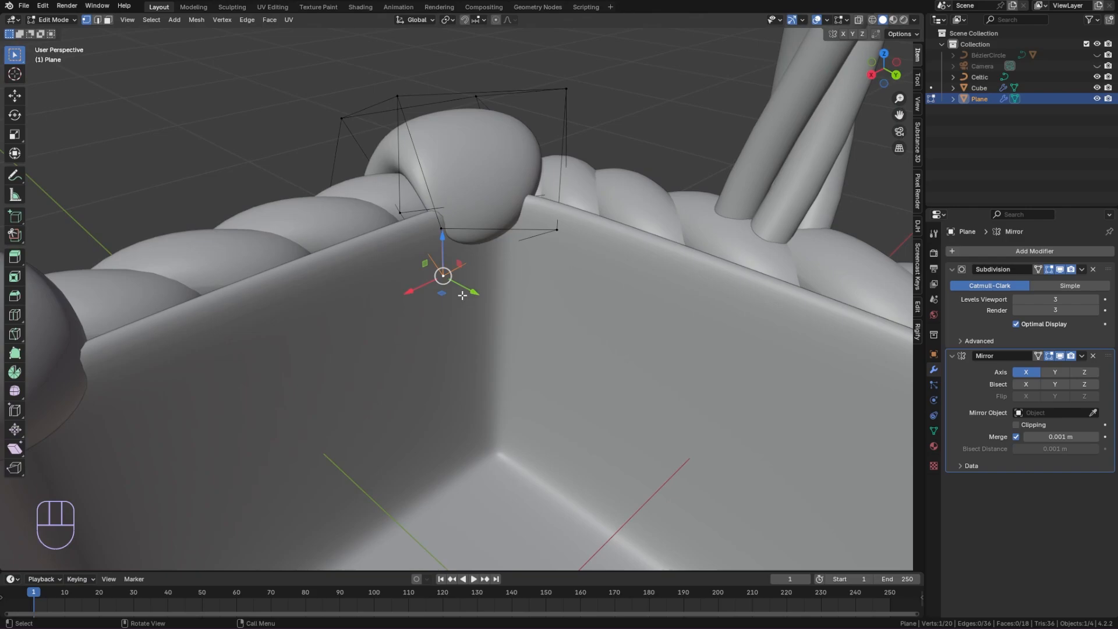
{"action": "left_click_drag", "start_coordinate": [434, 259], "coordinate": [584, 245]}
{"action": "left_click", "coordinate": [584, 245]}
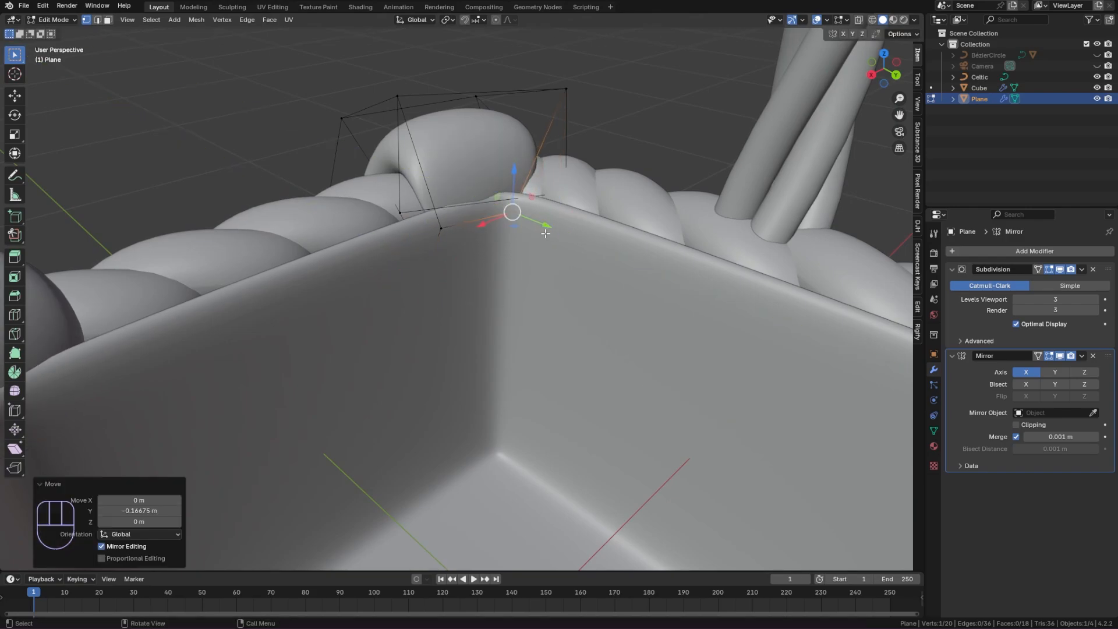
- Reposition the remaining vertices at the flap's end so it curls neatly over the basket's inner rim
{"action": "middle_click_drag", "start_coordinate": [584, 246], "coordinate": [497, 188]}
{"action": "left_click", "coordinate": [501, 187]}
{"action": "left_click_drag", "start_coordinate": [461, 198], "coordinate": [478, 196]}
{"action": "left_click_drag", "start_coordinate": [521, 213], "coordinate": [526, 222]}
{"action": "middle_click_drag", "start_coordinate": [312, 243], "coordinate": [407, 244]}
{"action": "left_click", "coordinate": [293, 229]}
{"action": "left_click_drag", "start_coordinate": [338, 226], "coordinate": [320, 227]}
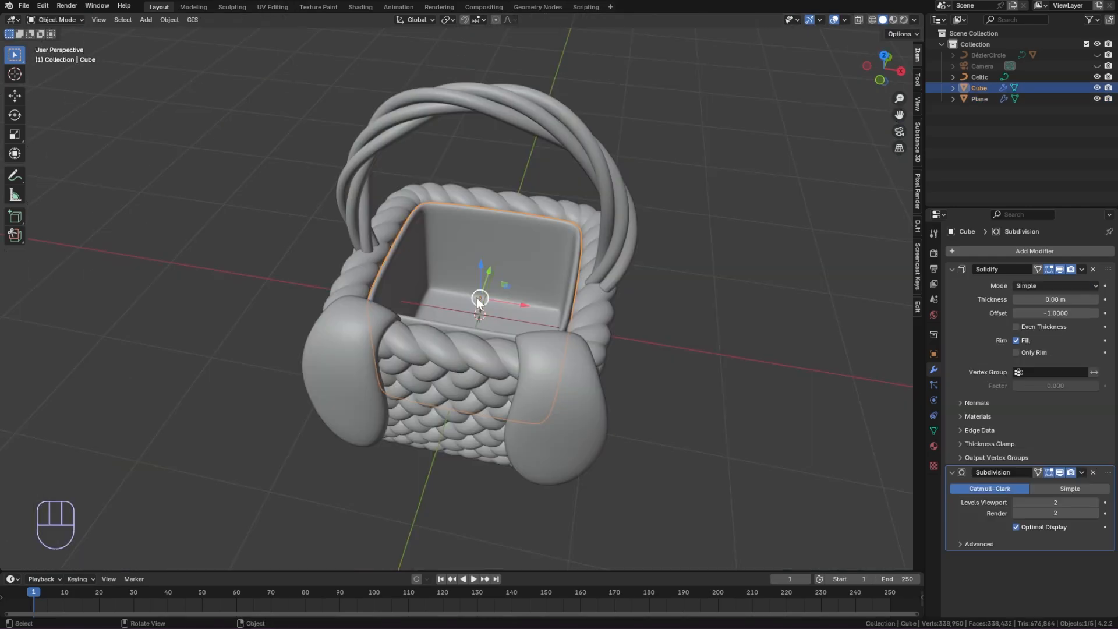
- Add a loop cut around the inner box's walls, slide it to factor -1 and scale the new loop
{"action": "key", "text": "Tab"}
{"action": "key", "text": "ctrl+r"}
{"action": "left_click", "coordinate": [413, 265]}
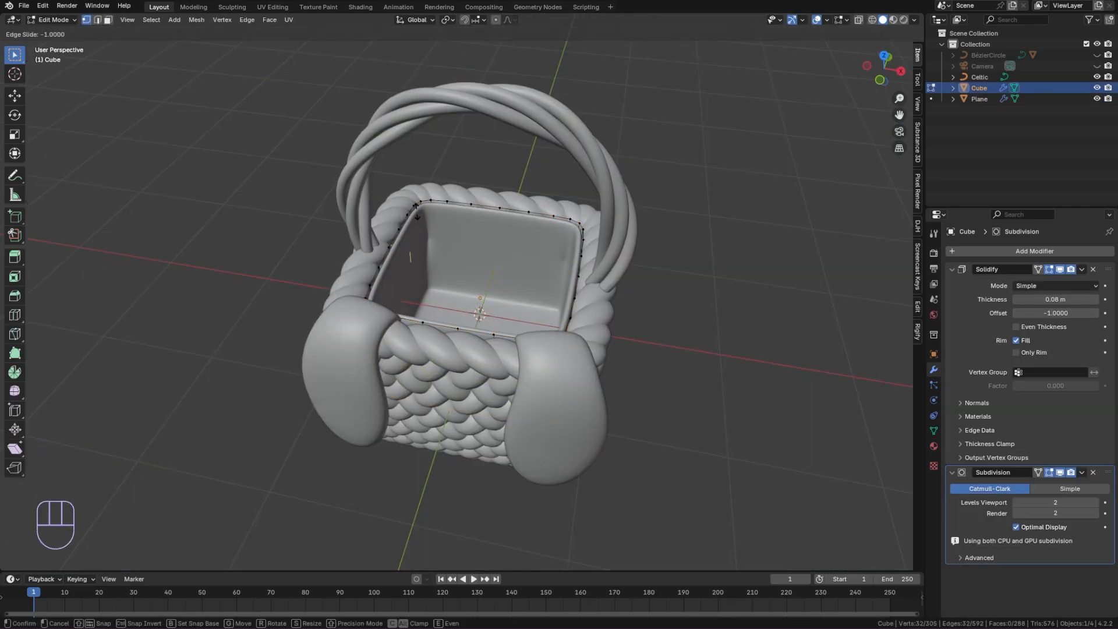
{"action": "left_click", "coordinate": [496, 244]}
{"action": "key", "text": "s"}
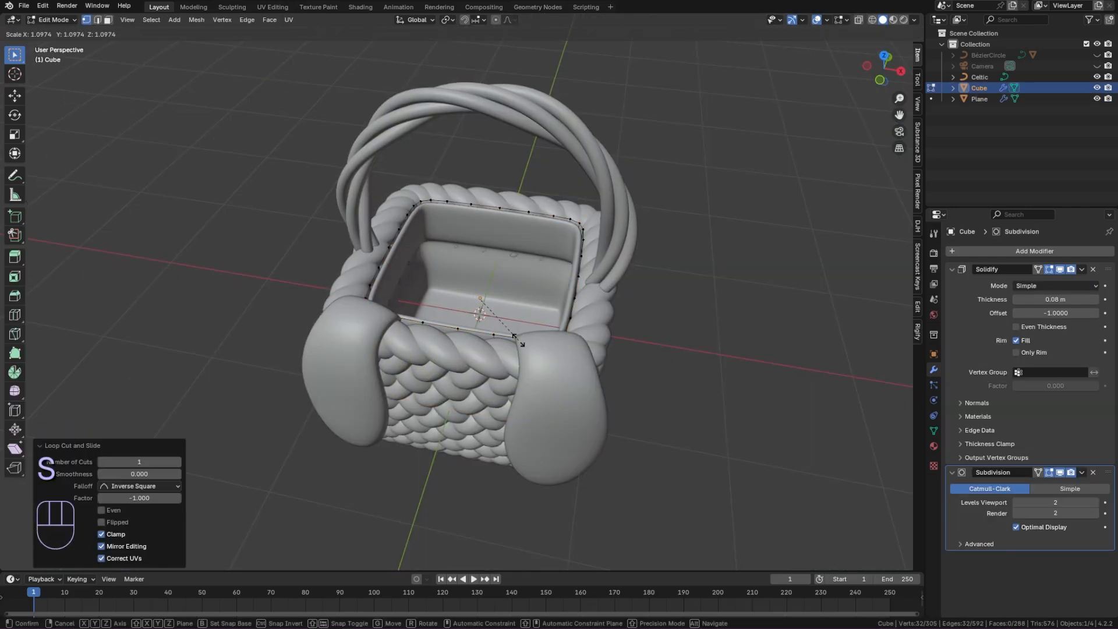
{"action": "left_click", "coordinate": [480, 273]}
{"action": "key", "text": "Tab"}
- Add a second cube at the basket's centre and give it a level 2 Subdivision modifier
{"action": "key", "text": "KP_1"}
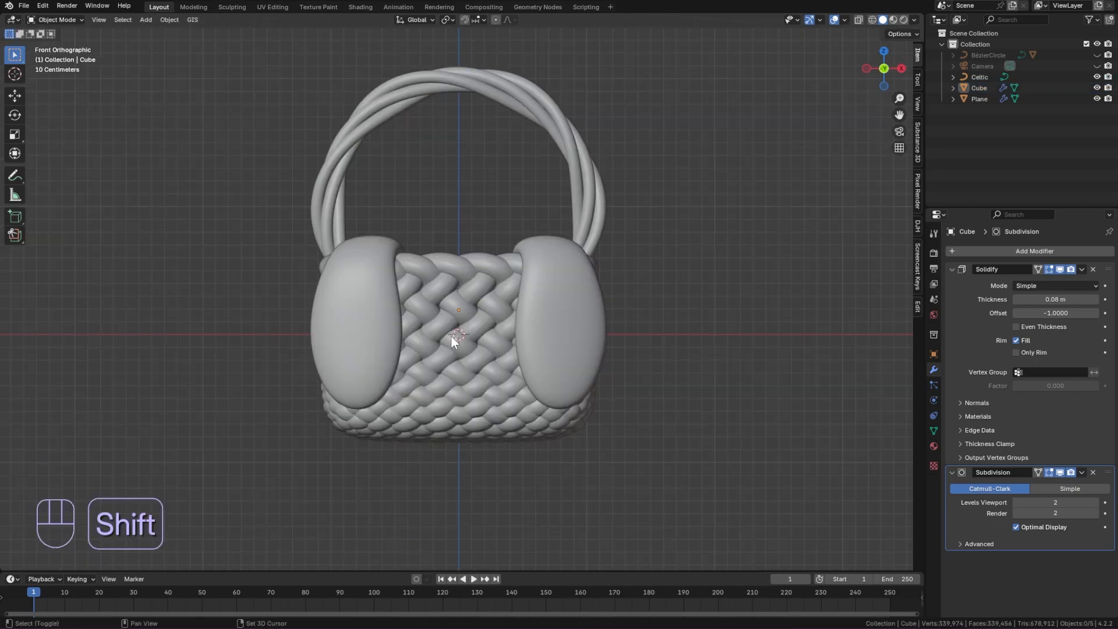
{"action": "key", "text": "shift+a"}
{"action": "left_click", "coordinate": [495, 348]}
{"action": "key", "text": "ctrl+2"}
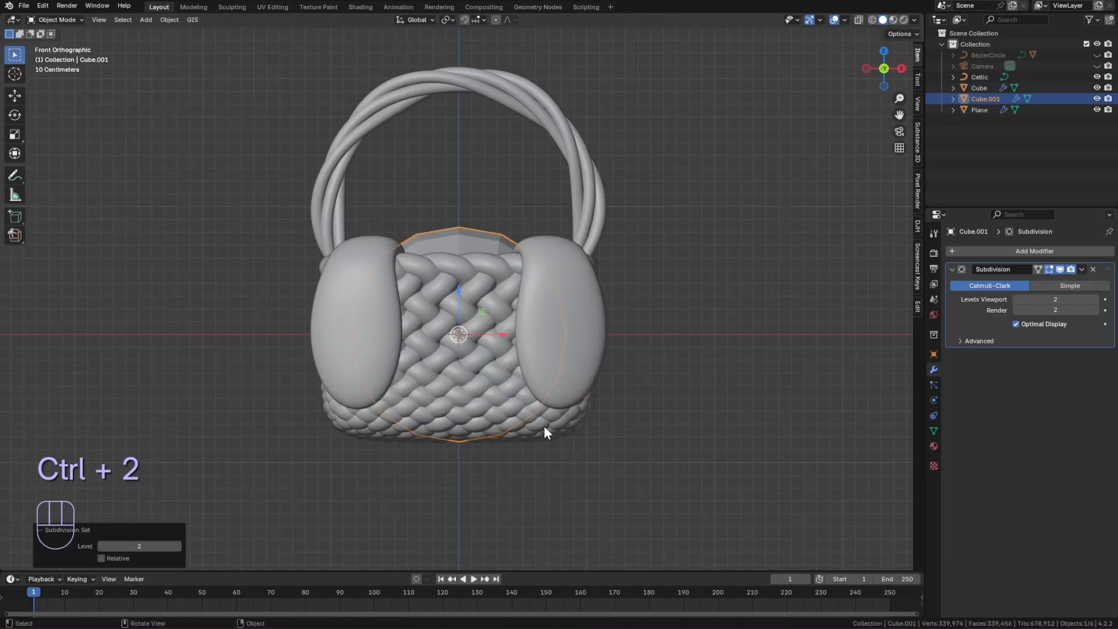
- Move the rounded cube along Y to the basket's front and scale it down to a small ball
{"action": "middle_click_drag", "start_coordinate": [544, 429], "coordinate": [460, 460]}
{"action": "key", "text": "g"}
{"action": "key", "text": "y"}
{"action": "left_click", "coordinate": [571, 439]}
{"action": "key", "text": "s"}
{"action": "left_click", "coordinate": [448, 380]}
{"action": "key", "text": "KP_1"}
{"action": "key", "text": "s"}
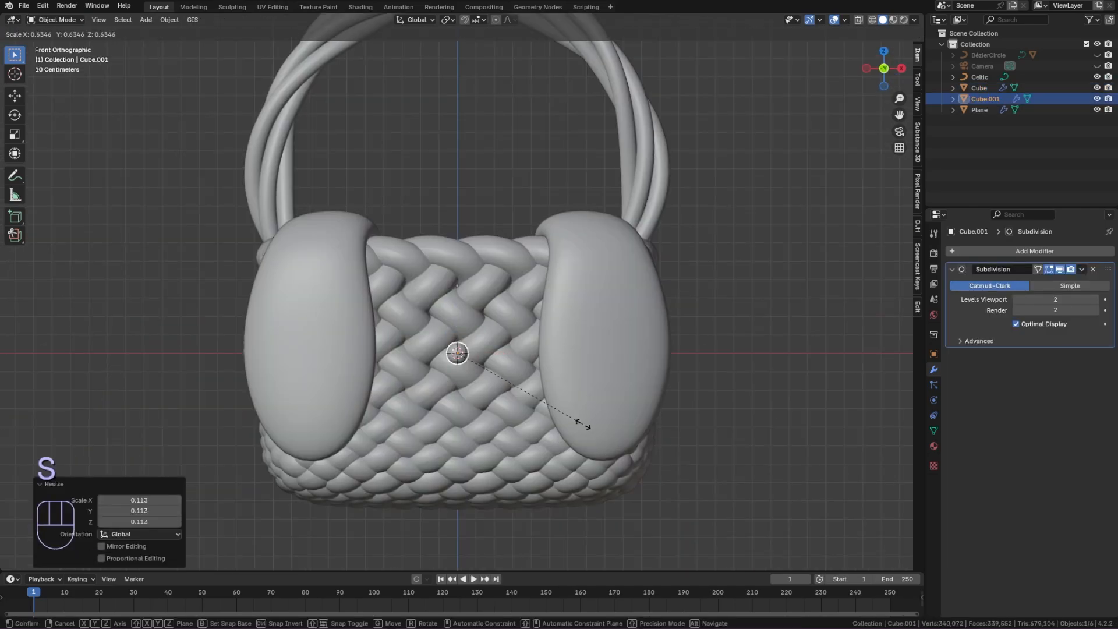
{"action": "left_click", "coordinate": [574, 416]}
- Lower the small ball about 0.18 m along Z and shade it smooth
{"action": "left_click_drag", "start_coordinate": [457, 322], "coordinate": [457, 359]}
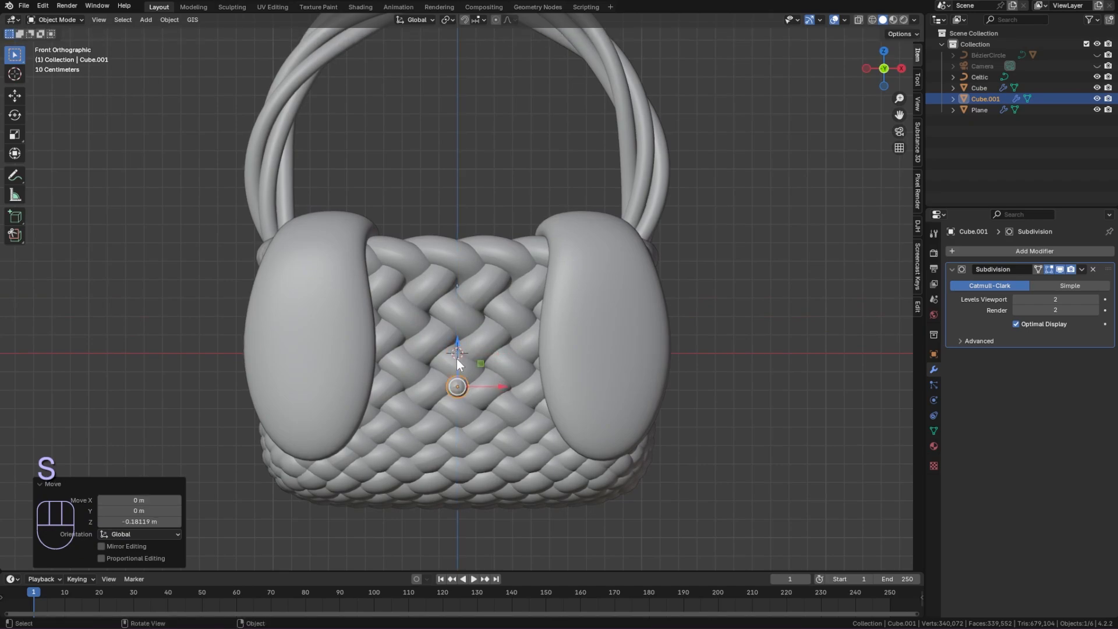
{"action": "right_click", "coordinate": [457, 383]}
{"action": "left_click", "coordinate": [459, 387]}
- Move the ball along Y against the front weave and stretch it along X by about 1.455 into an oval nose
{"action": "middle_click_drag", "start_coordinate": [459, 386], "coordinate": [416, 406]}
{"action": "scroll", "coordinate": [417, 406], "scroll_direction": "up", "scroll_amount": 5}
{"action": "key", "text": "g"}
{"action": "key", "text": "y"}
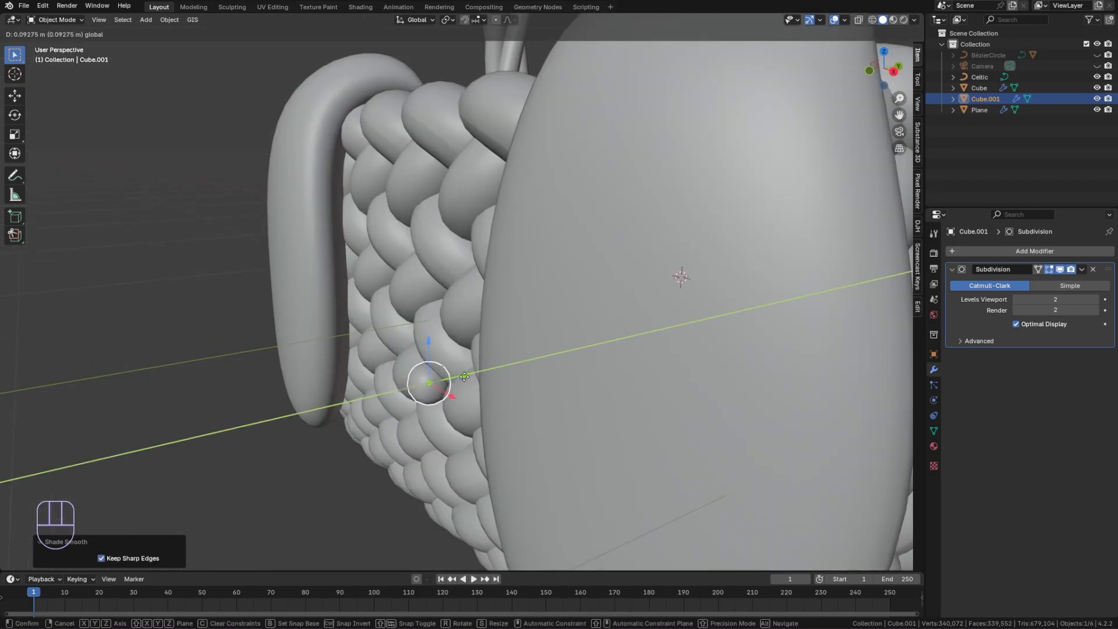
{"action": "left_click", "coordinate": [464, 377]}
{"action": "key", "text": "KP_1"}
{"action": "key", "text": "s"}
{"action": "key", "text": "x"}
{"action": "left_click", "coordinate": [541, 395]}
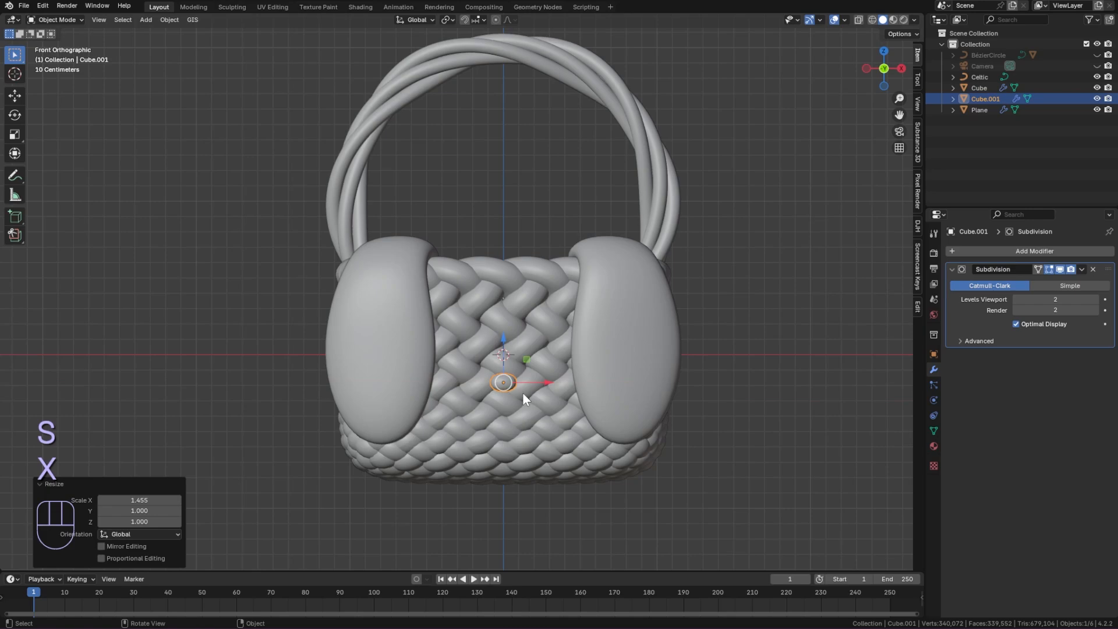
- Duplicate the nose as an eye, move it up about 0.19 m and along X about 0.22 m, and rotate it upright about Y
{"action": "key", "text": "shift+d"}
{"action": "left_click", "coordinate": [550, 354]}
{"action": "left_click_drag", "start_coordinate": [551, 354], "coordinate": [585, 354]}
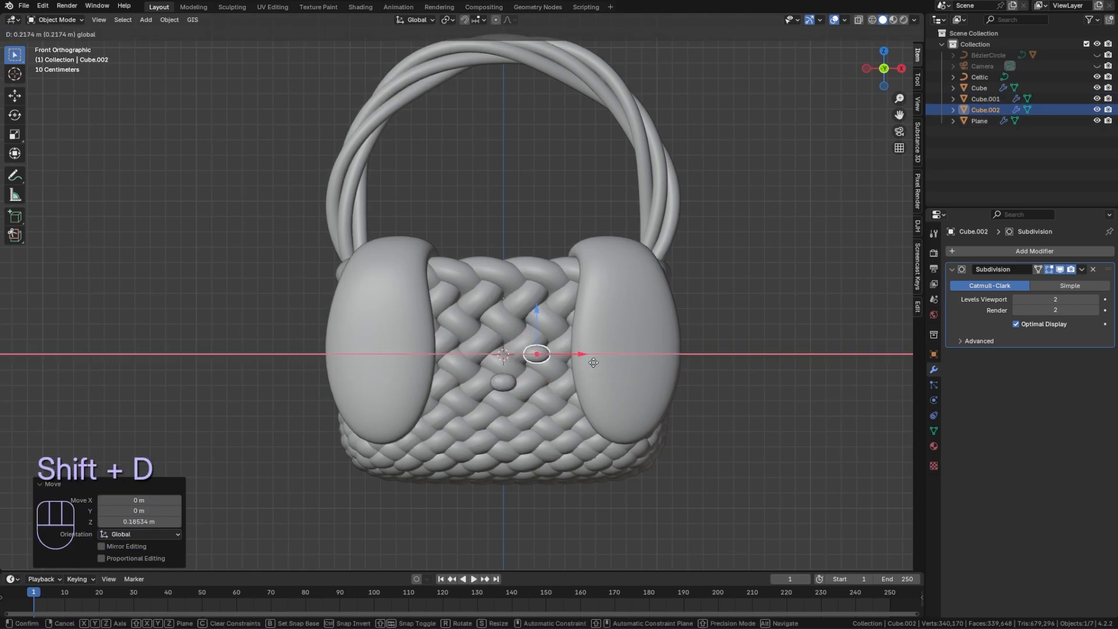
{"action": "key", "text": "r"}
{"action": "key", "text": "y"}
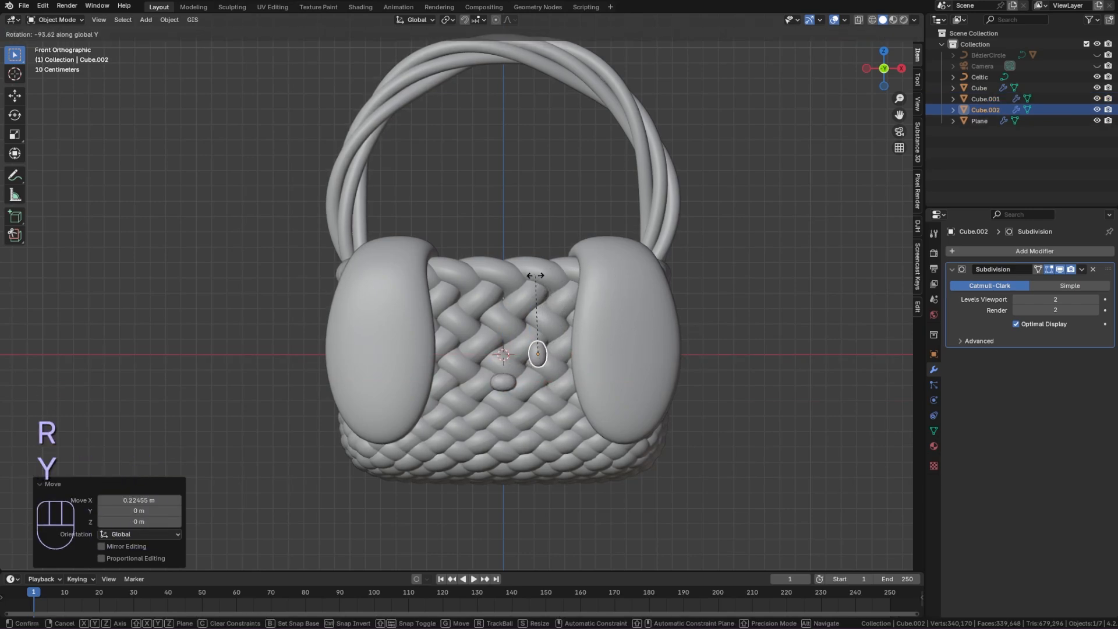
- Add a Mirror modifier to the eye and apply its transforms so a matching eye sits across the X axis
{"action": "key", "text": "Delete"}
{"action": "left_click", "coordinate": [1003, 254]}
{"action": "type", "text": "m"}
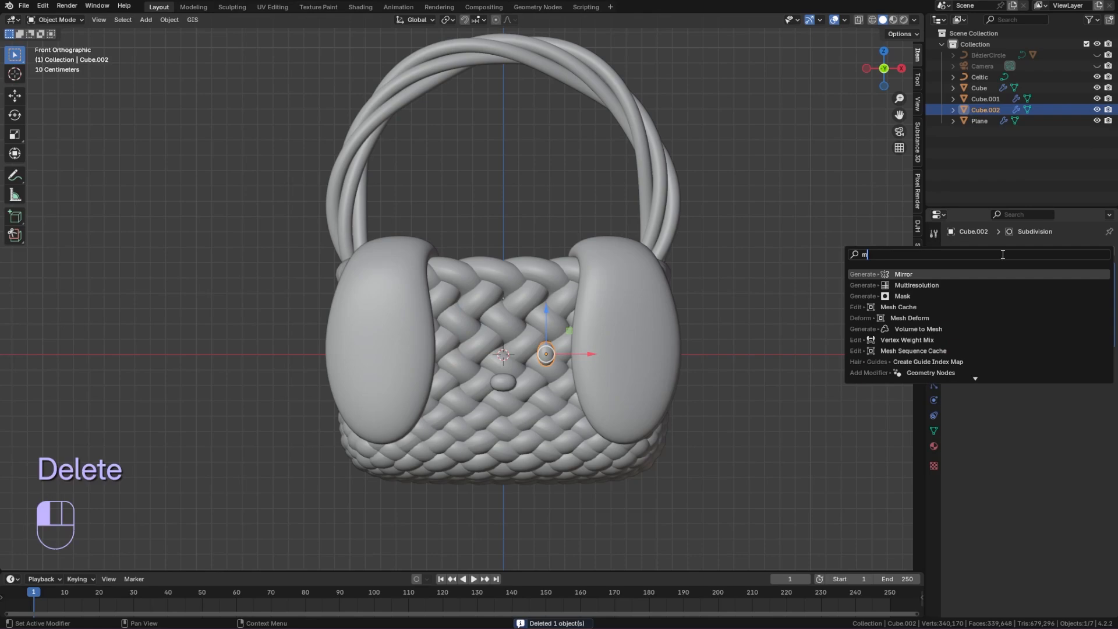
{"action": "left_click", "coordinate": [952, 273]}
{"action": "key", "text": "ctrl+a"}
{"action": "left_click", "coordinate": [547, 358]}
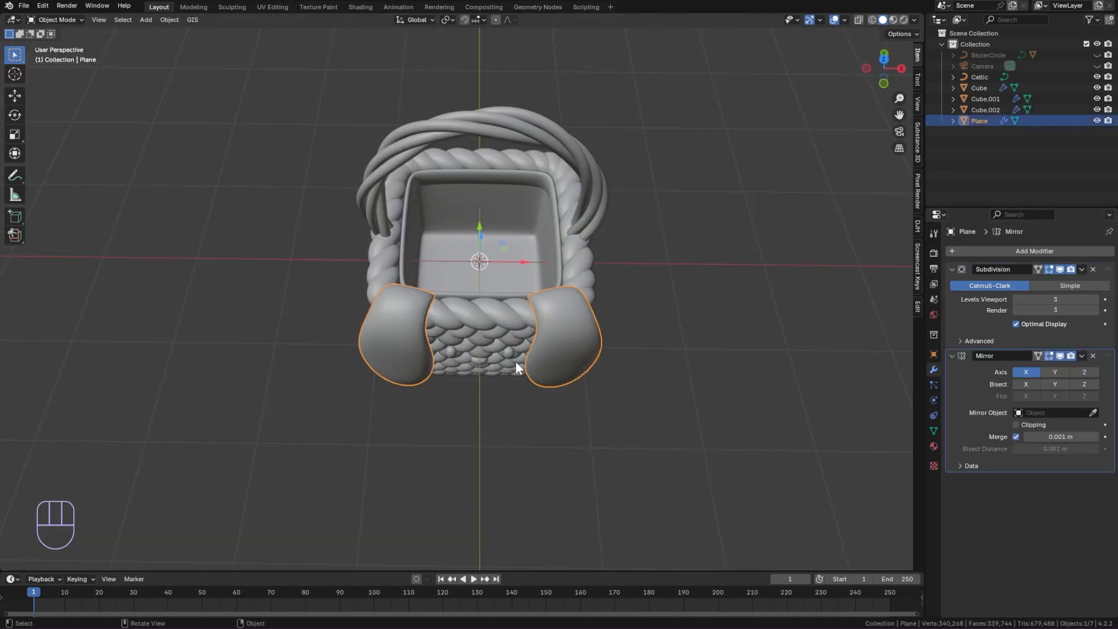
- Scale the petal piece's upper vertices to about 0.565 and raise them about 0.054 m along Z
{"action": "key", "text": "Tab"}
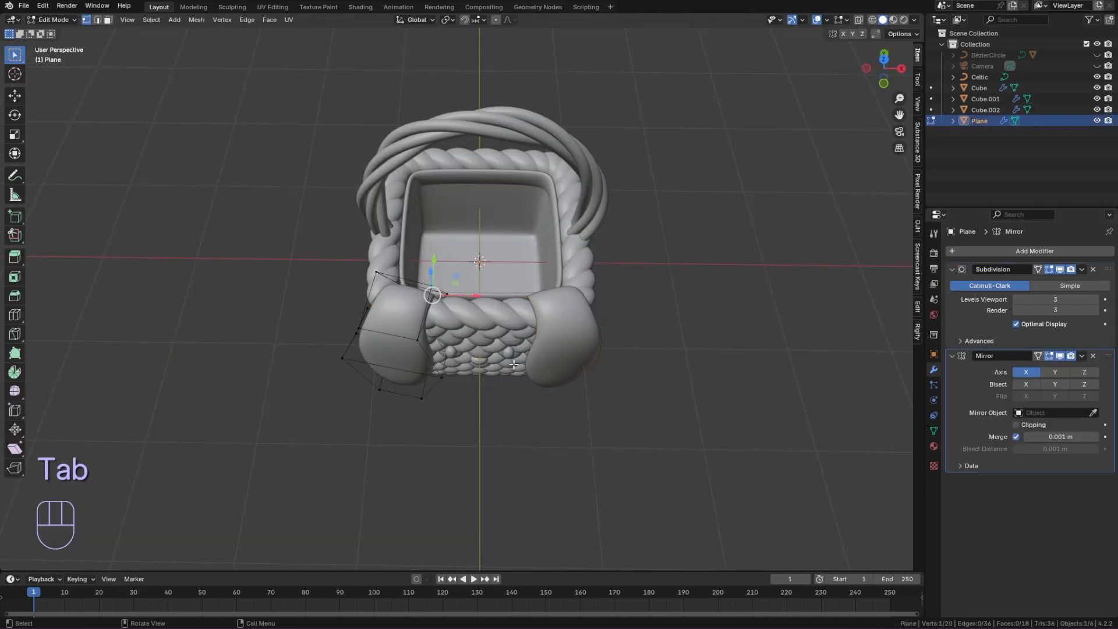
{"action": "key", "text": "alt+z"}
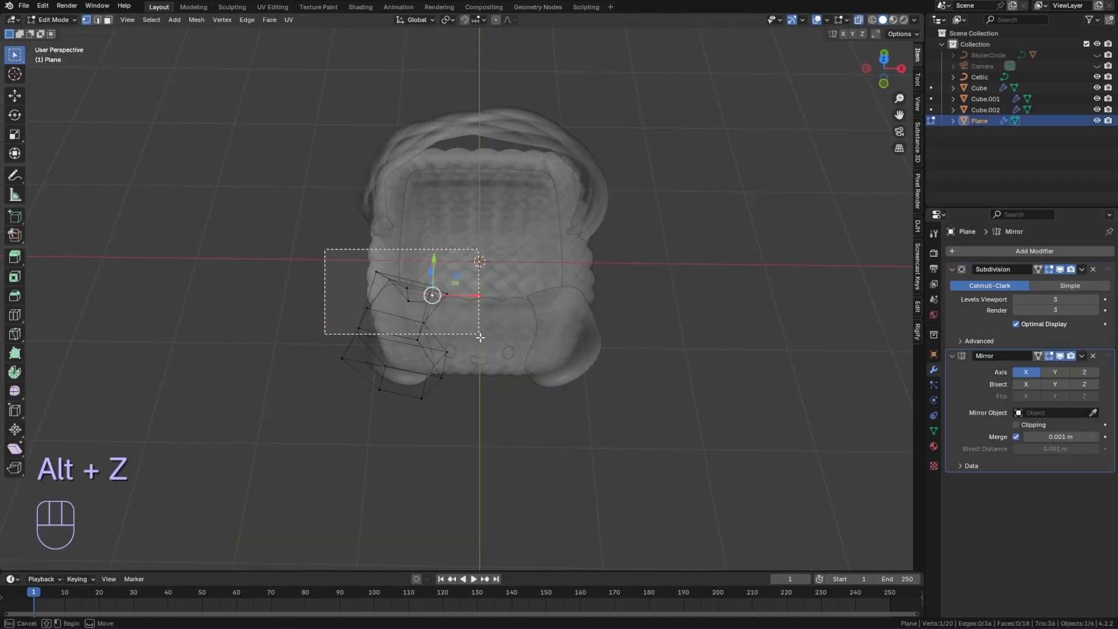
{"action": "left_click_drag", "start_coordinate": [479, 336], "coordinate": [481, 339]}
{"action": "key", "text": "alt+z"}
{"action": "key", "text": "s"}
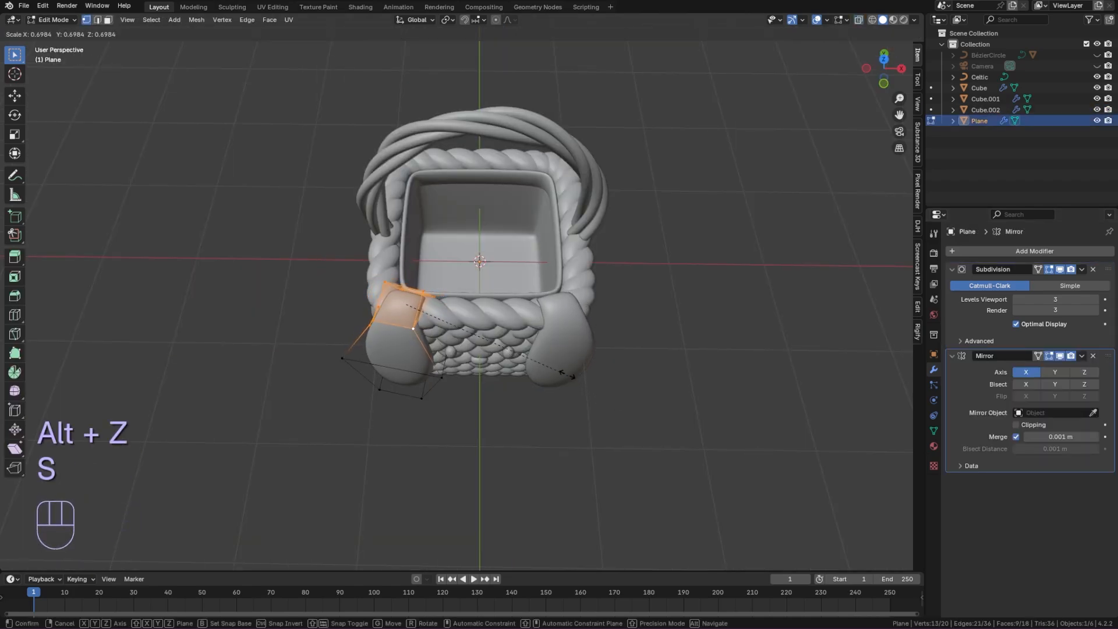
{"action": "left_click", "coordinate": [636, 407]}
{"action": "key", "text": "g"}
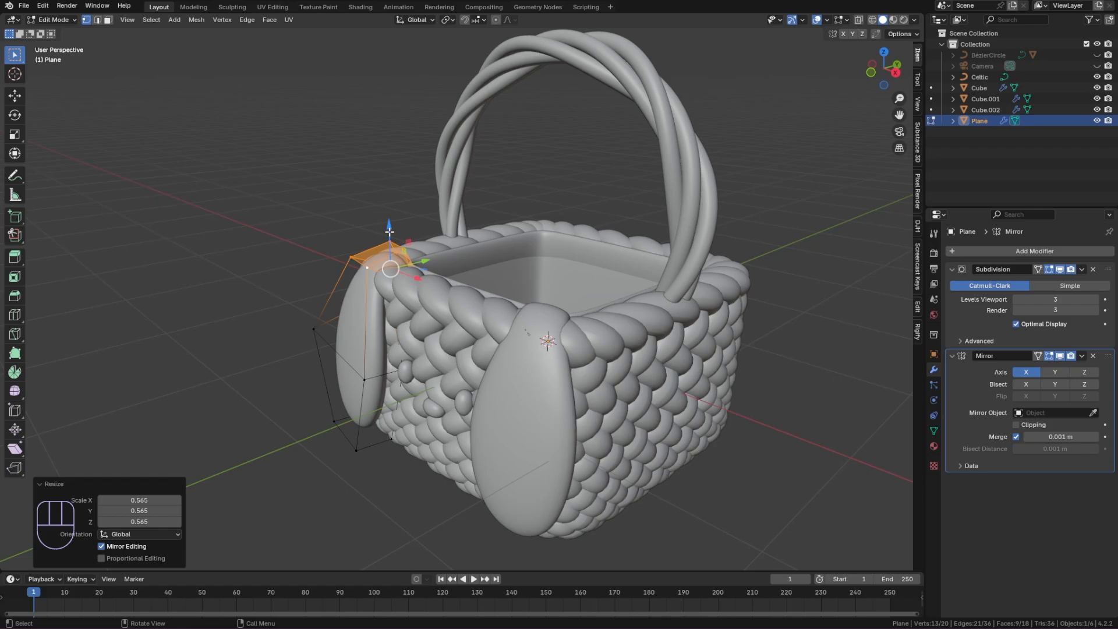
{"action": "key", "text": "z"}
{"action": "left_click", "coordinate": [390, 220]}
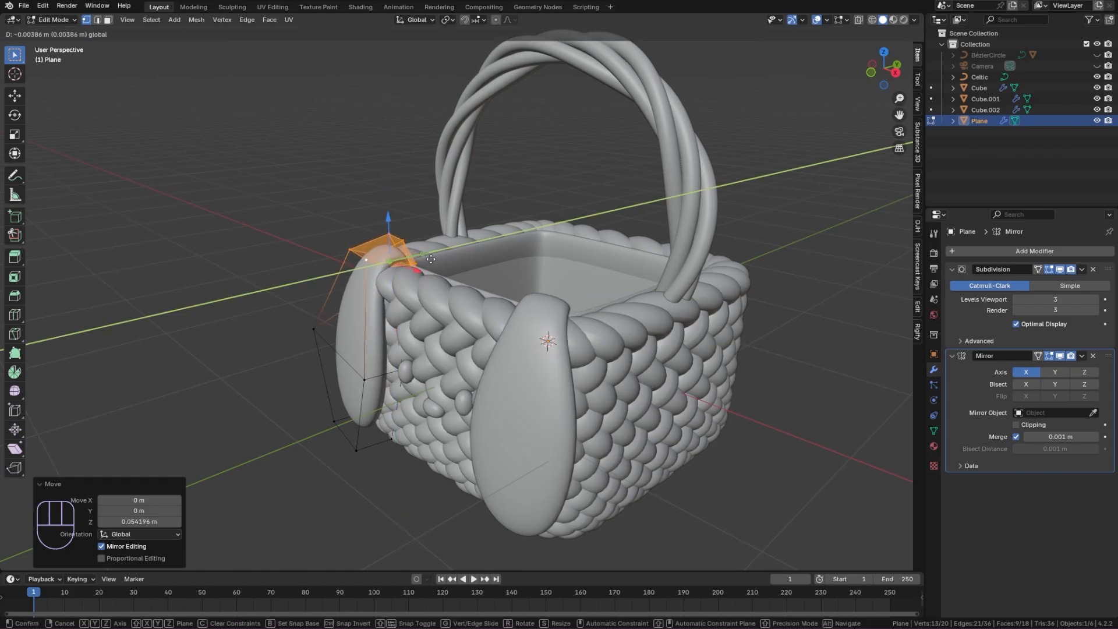
- Lower the vertices at the end of the petal's inner flap about 0.083 m so it hugs the basket's rim
{"action": "scroll", "coordinate": [407, 233], "scroll_direction": "up", "scroll_amount": 4}
{"action": "key", "text": "alt+a"}
{"action": "key", "text": "alt+z"}
{"action": "left_click_drag", "start_coordinate": [410, 185], "coordinate": [487, 262]}
{"action": "key", "text": "alt+z"}
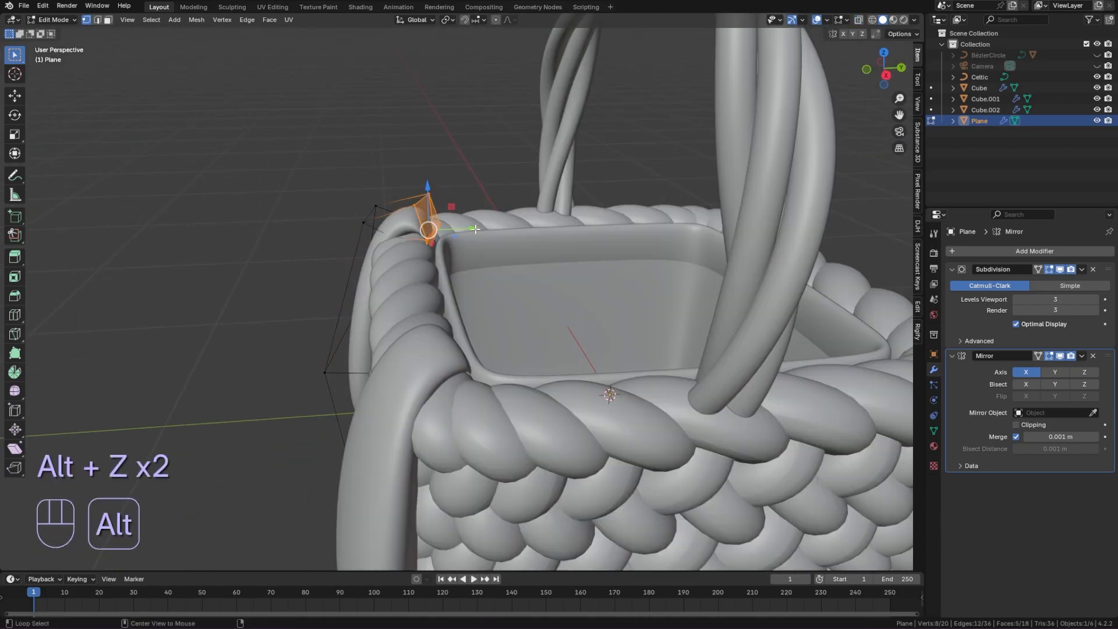
{"action": "left_click_drag", "start_coordinate": [424, 205], "coordinate": [434, 203]}
{"action": "scroll", "coordinate": [434, 203], "scroll_direction": "down", "scroll_amount": 10}
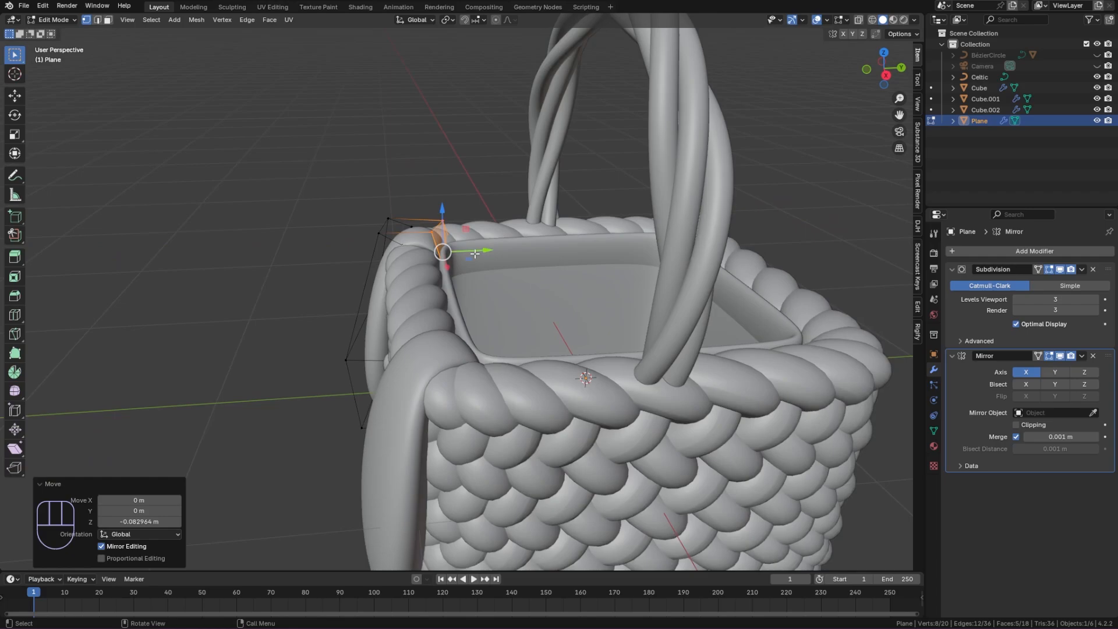
- Select the petal's lowest vertices in X-ray view and scale them to reshape its bottom tip
{"action": "middle_click_drag", "start_coordinate": [434, 203], "coordinate": [410, 388]}
{"action": "key", "text": "Tab"}
{"action": "key", "text": "Tab"}
{"action": "key", "text": "alt+z"}
{"action": "left_click_drag", "start_coordinate": [454, 425], "coordinate": [354, 386]}
{"action": "key", "text": "alt+z"}
{"action": "key", "text": "s"}
{"action": "left_click", "coordinate": [492, 424]}
- Raise the petal's bottom vertices about 0.227 m along Z and bring them back down slightly
{"action": "key", "text": "g"}
{"action": "key", "text": "z"}
{"action": "left_click", "coordinate": [588, 412]}
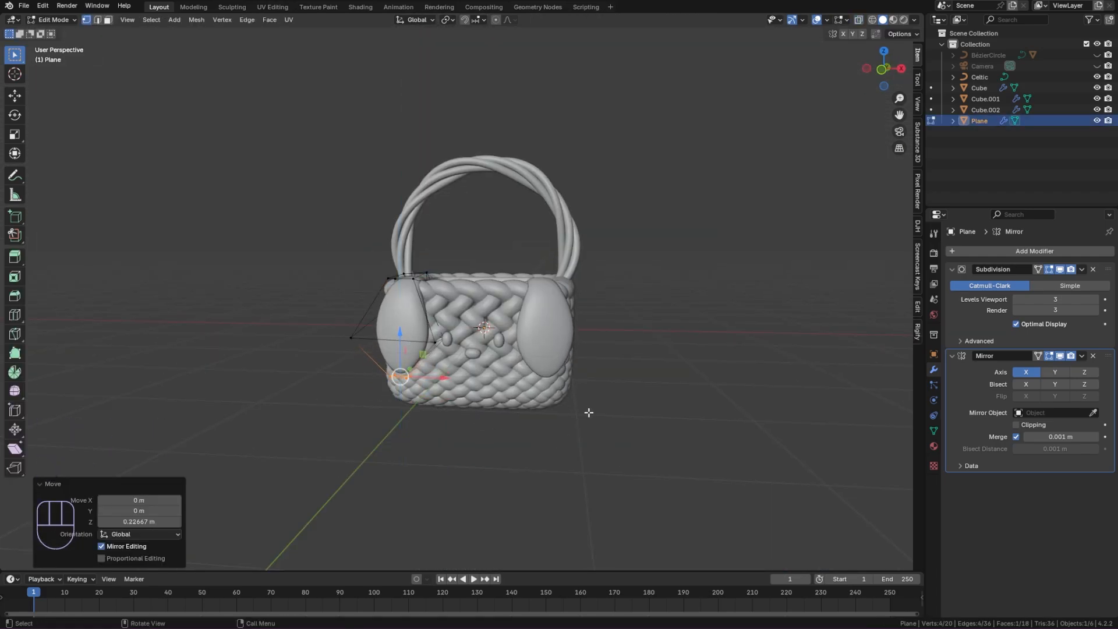
{"action": "key", "text": "g"}
{"action": "key", "text": "z"}
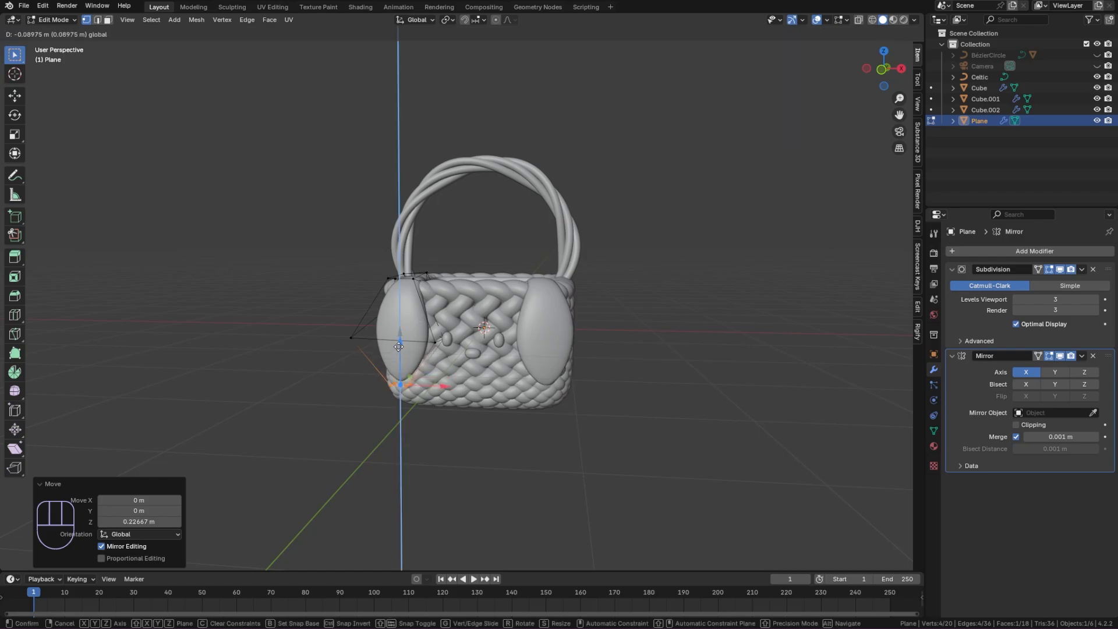
{"action": "left_click", "coordinate": [719, 402]}
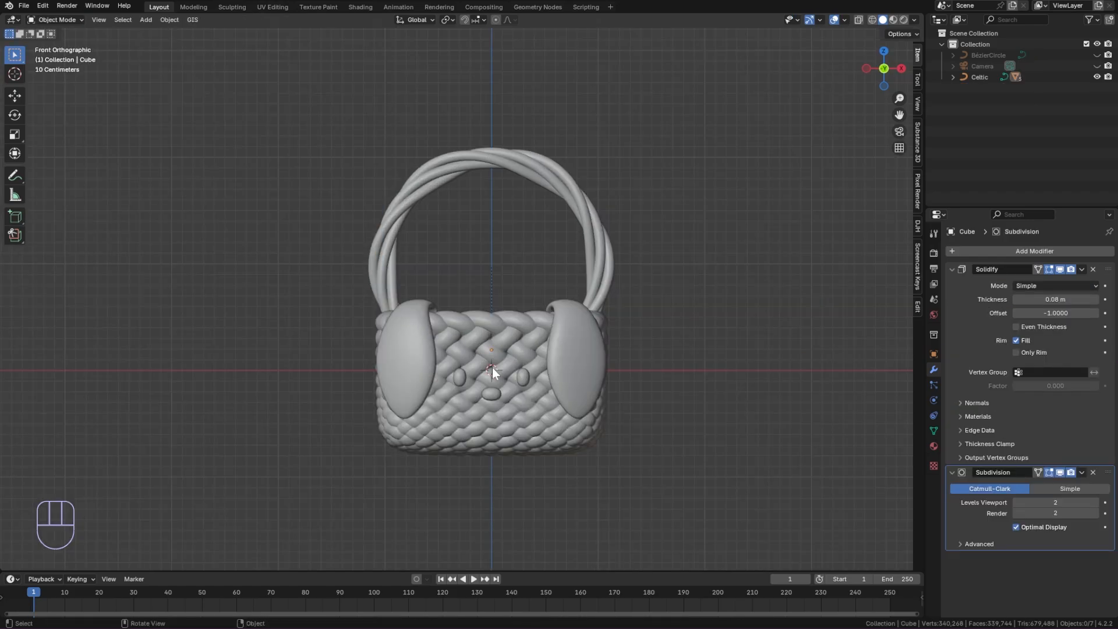
- Add a new cube at the basket's centre, isolate it in local view and scale it to about 0.349
{"action": "key", "text": "shift+a"}
{"action": "mouse_move", "coordinate": [492, 369]}
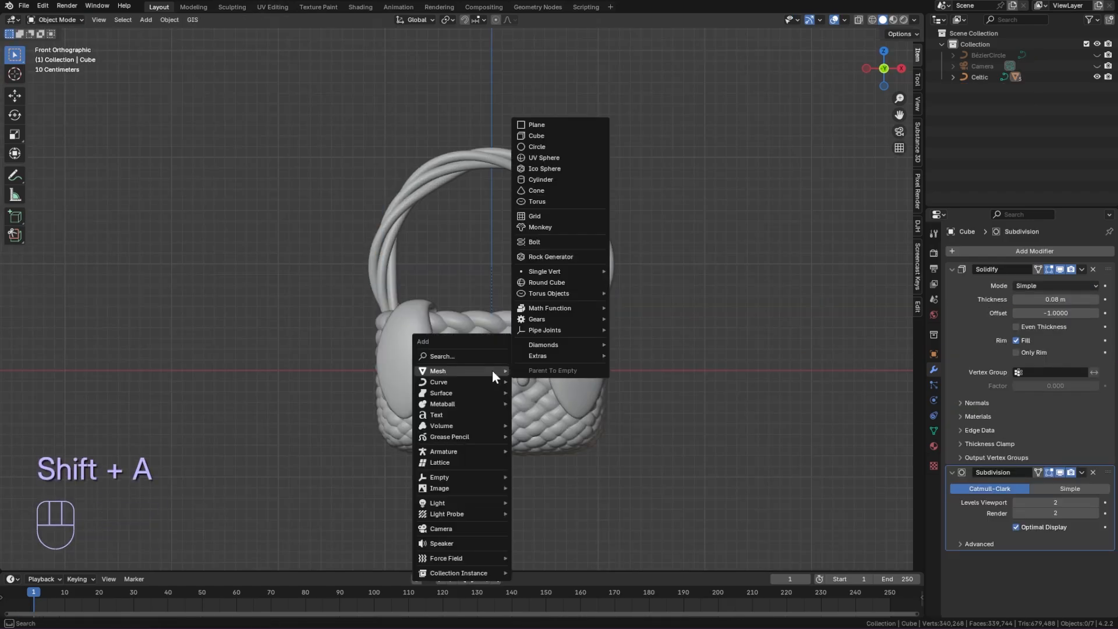
{"action": "left_click", "coordinate": [550, 139]}
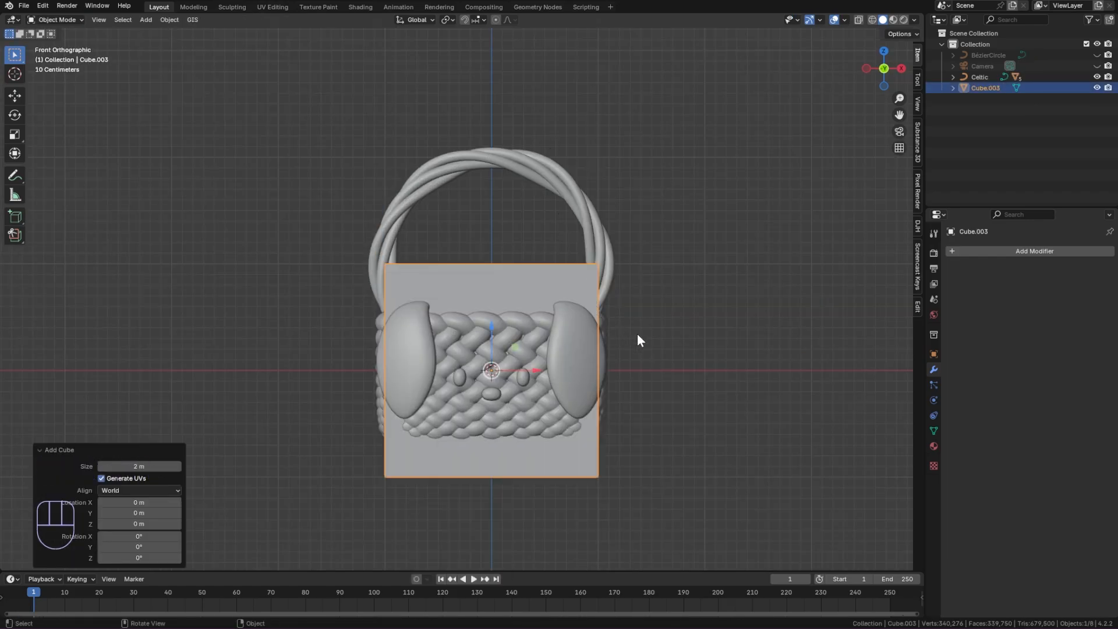
{"action": "key", "text": "slash"}
{"action": "key", "text": "s"}
{"action": "left_click", "coordinate": [537, 325]}
- Scale the cube's top vertices inward to taper it into a trapezoidal block
{"action": "key", "text": "alt+z"}
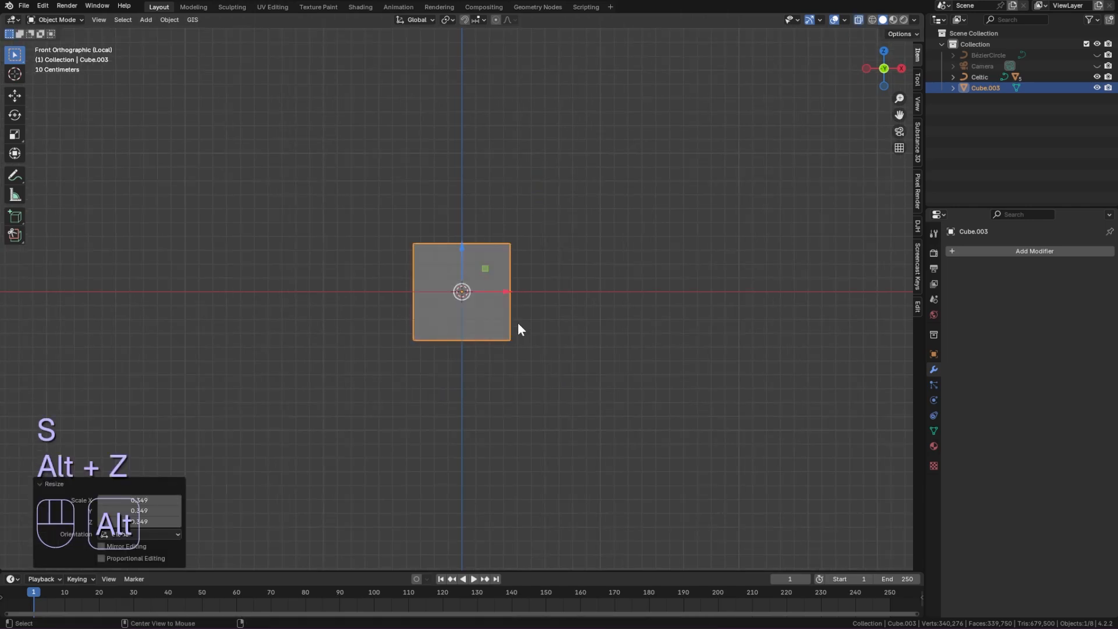
{"action": "key", "text": "Tab"}
{"action": "left_click_drag", "start_coordinate": [339, 164], "coordinate": [626, 261]}
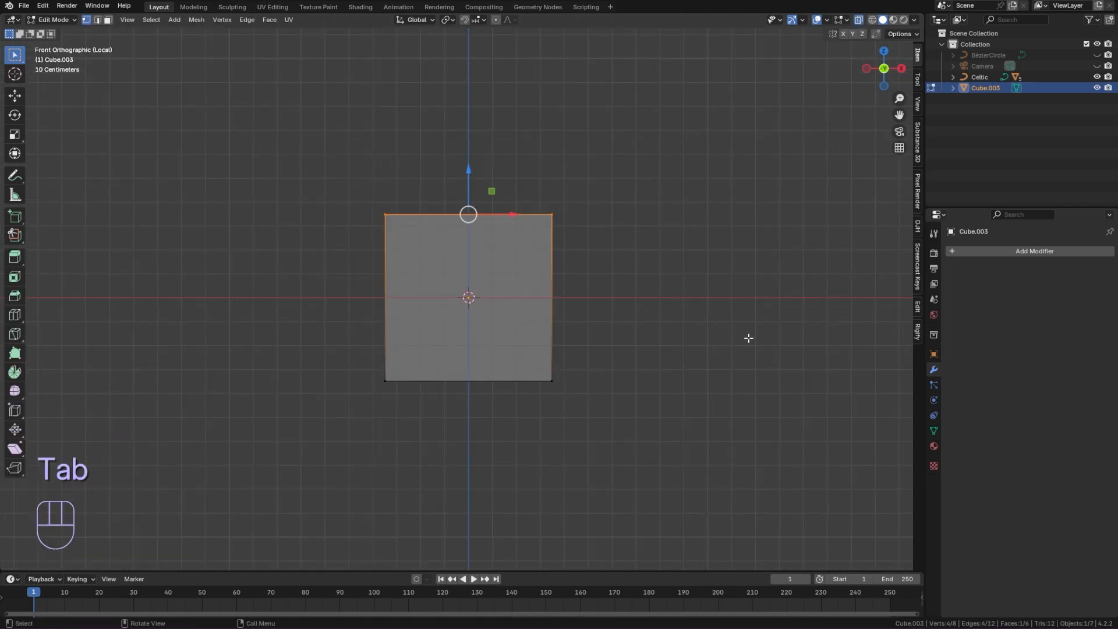
{"action": "key", "text": "s"}
{"action": "left_click", "coordinate": [627, 300]}
{"action": "key", "text": "Tab"}
{"action": "key", "text": "alt+z"}
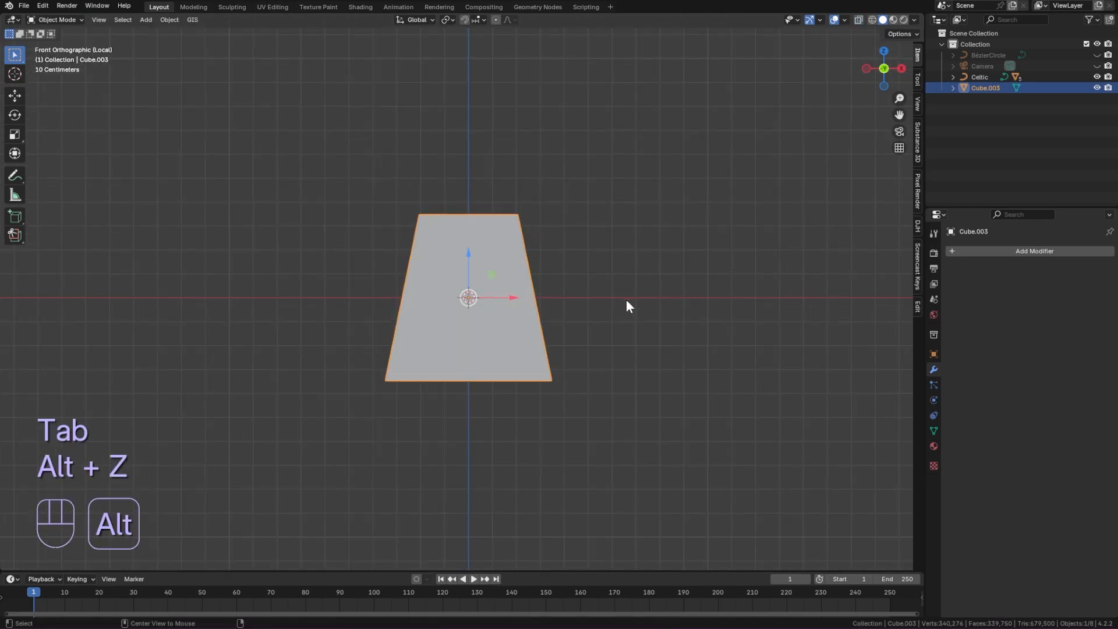
- Turn the tapered cube into a smooth-shaded egg with a level 3 Subdivision modifier and move it out beside the basket along X
{"action": "key", "text": "ctrl+2"}
{"action": "right_click", "coordinate": [477, 311]}
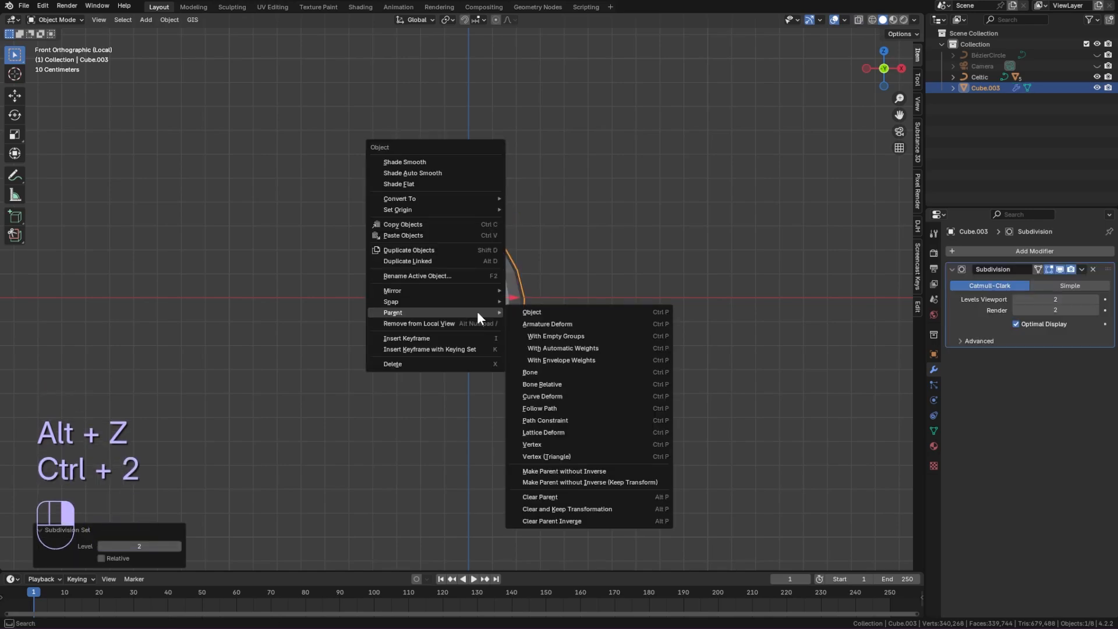
{"action": "left_click", "coordinate": [425, 165]}
{"action": "left_click", "coordinate": [549, 232]}
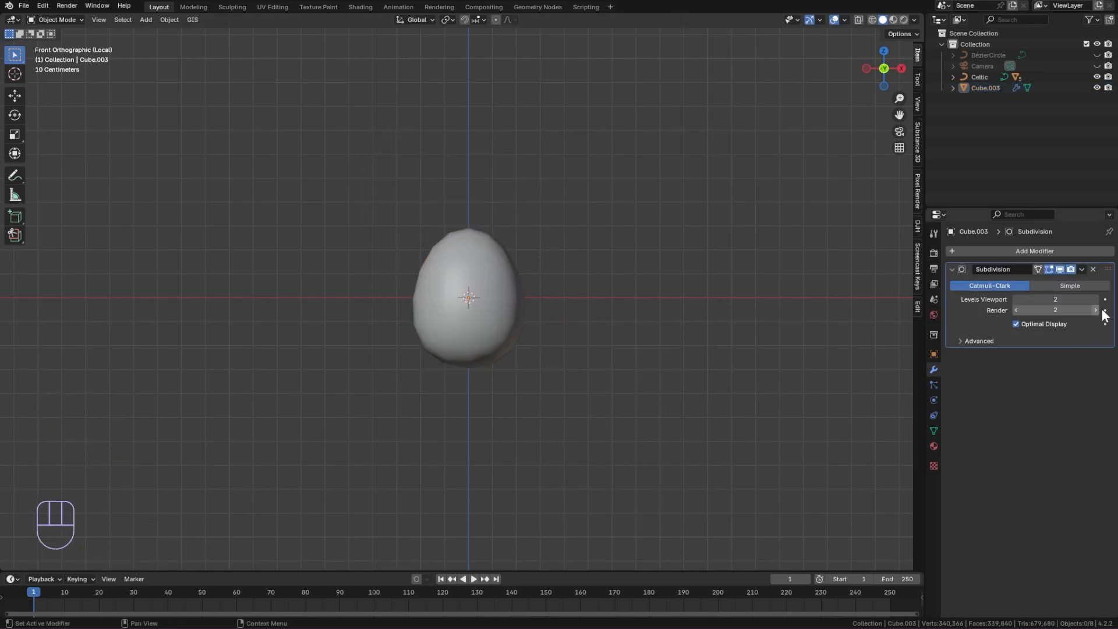
{"action": "left_click", "coordinate": [491, 315]}
{"action": "key", "text": "KP_Divide"}
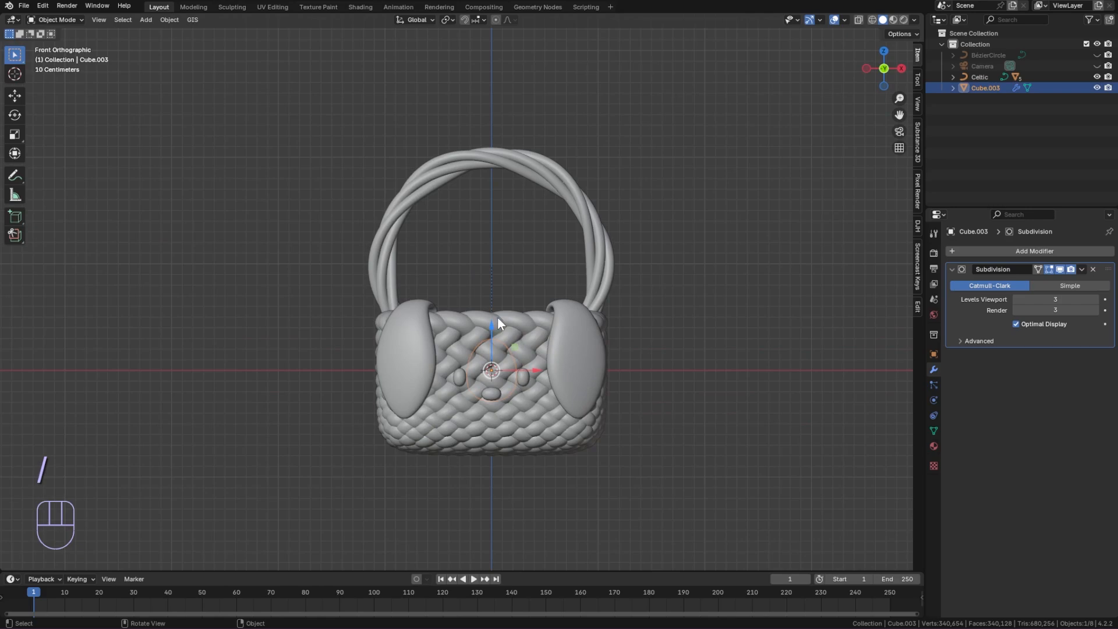
{"action": "left_click_drag", "start_coordinate": [538, 369], "coordinate": [381, 383]}
- Add a cube with level 2 subdivision, place it behind the basket along Y and scale it down to a small ball
{"action": "key", "text": "shift+a"}
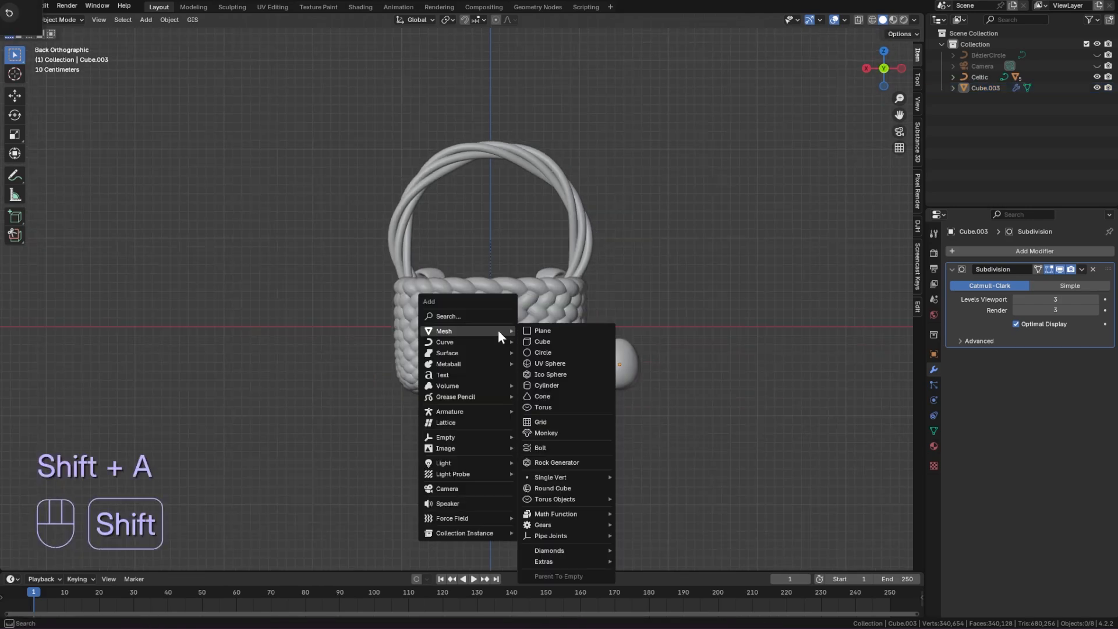
{"action": "left_click", "coordinate": [536, 341]}
{"action": "key", "text": "ctrl+2"}
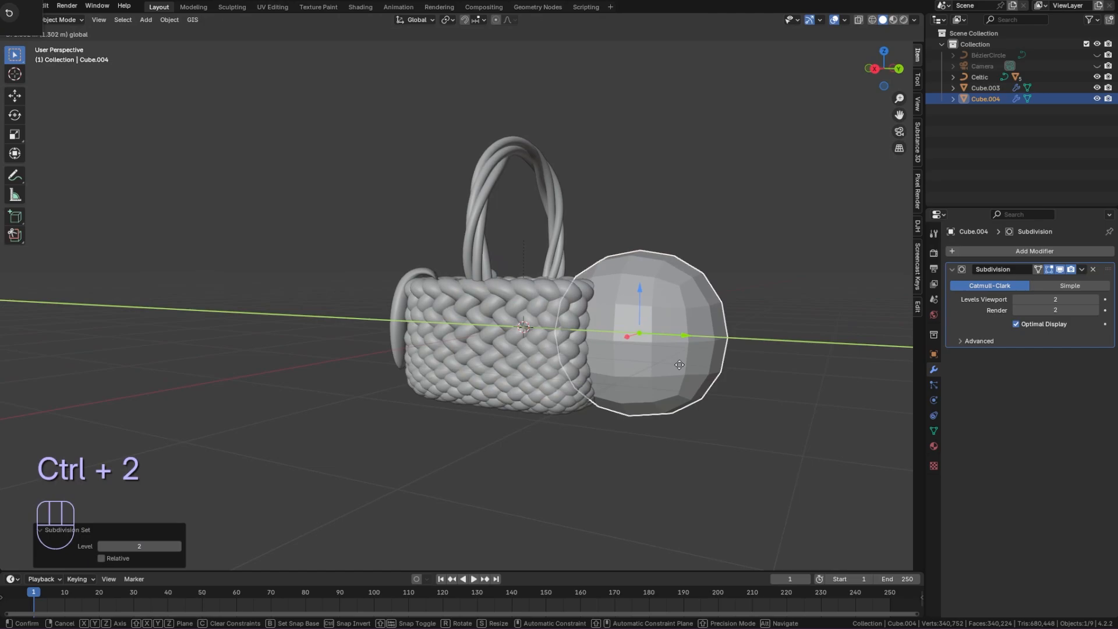
{"action": "key", "text": "s"}
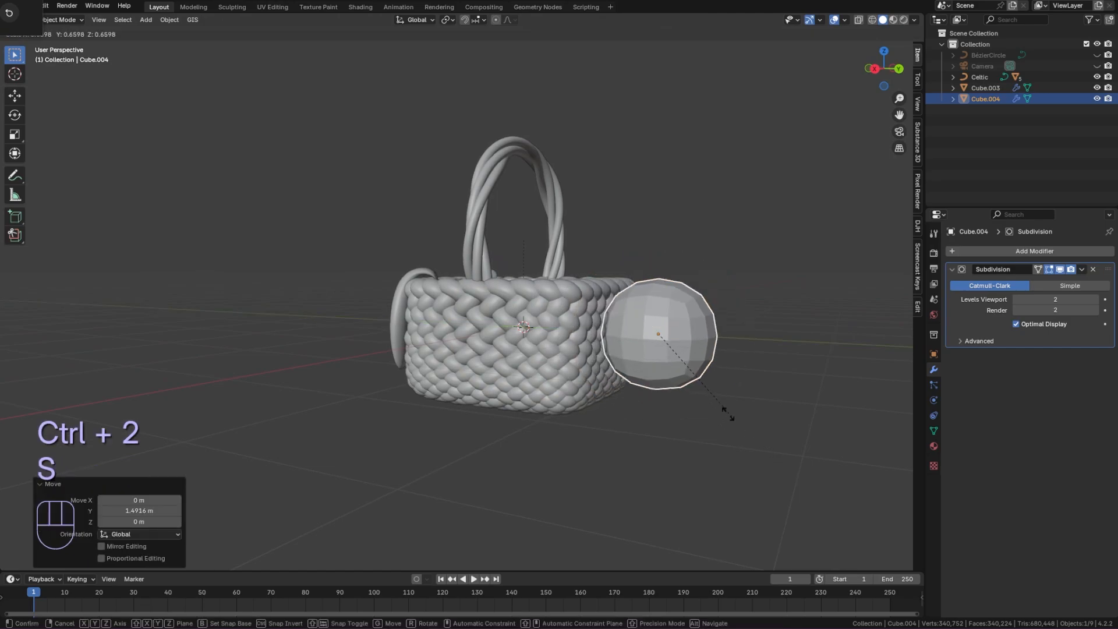
{"action": "left_click", "coordinate": [679, 365]}
{"action": "key", "text": "KP_3"}
{"action": "left_click_drag", "start_coordinate": [587, 330], "coordinate": [553, 329]}
- Extrude the small ball's bottom face about 0.18 m downward and scale the extruded face down
{"action": "middle_click_drag", "start_coordinate": [507, 404], "coordinate": [504, 375]}
{"action": "key", "text": "Tab"}
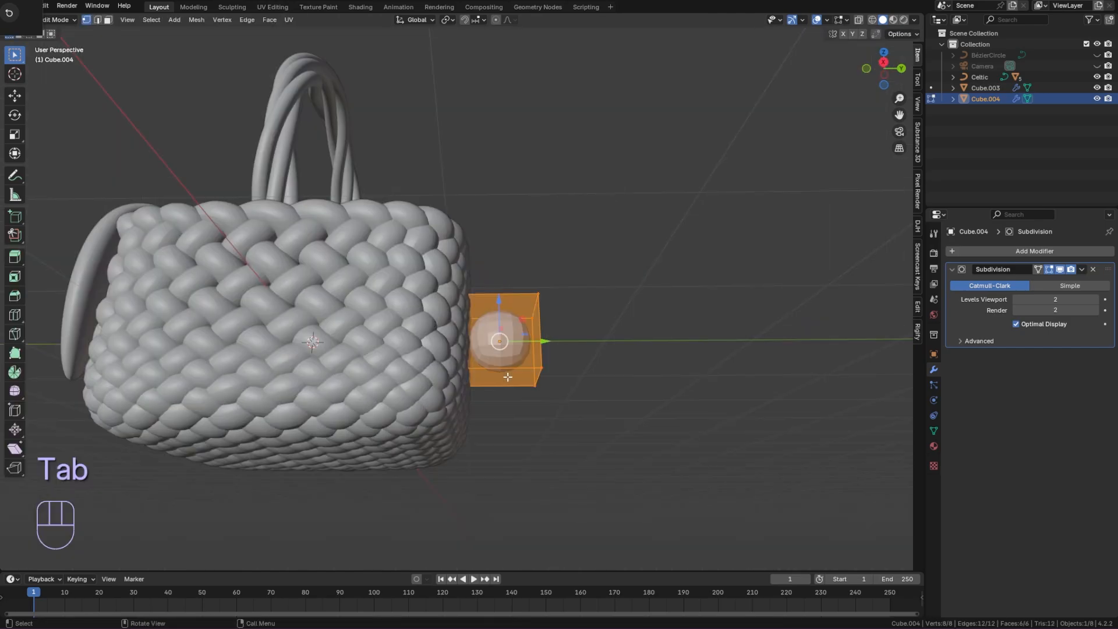
{"action": "key", "text": "3"}
{"action": "left_click", "coordinate": [508, 377]}
{"action": "key", "text": "e"}
{"action": "left_click", "coordinate": [508, 414]}
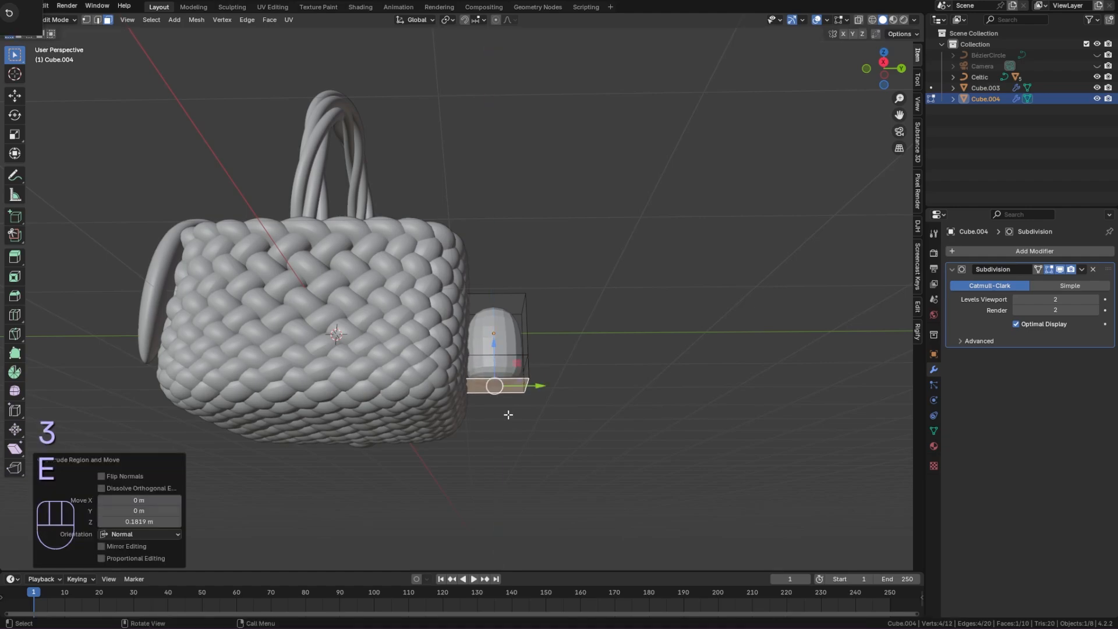
{"action": "key", "text": "s"}
{"action": "left_click", "coordinate": [509, 398]}
- Scale down the edge loop above the narrowed end to refine the teardrop shape
{"action": "key", "text": "2"}
{"action": "left_click", "coordinate": [510, 358], "text": "alt"}
{"action": "key", "text": "s"}
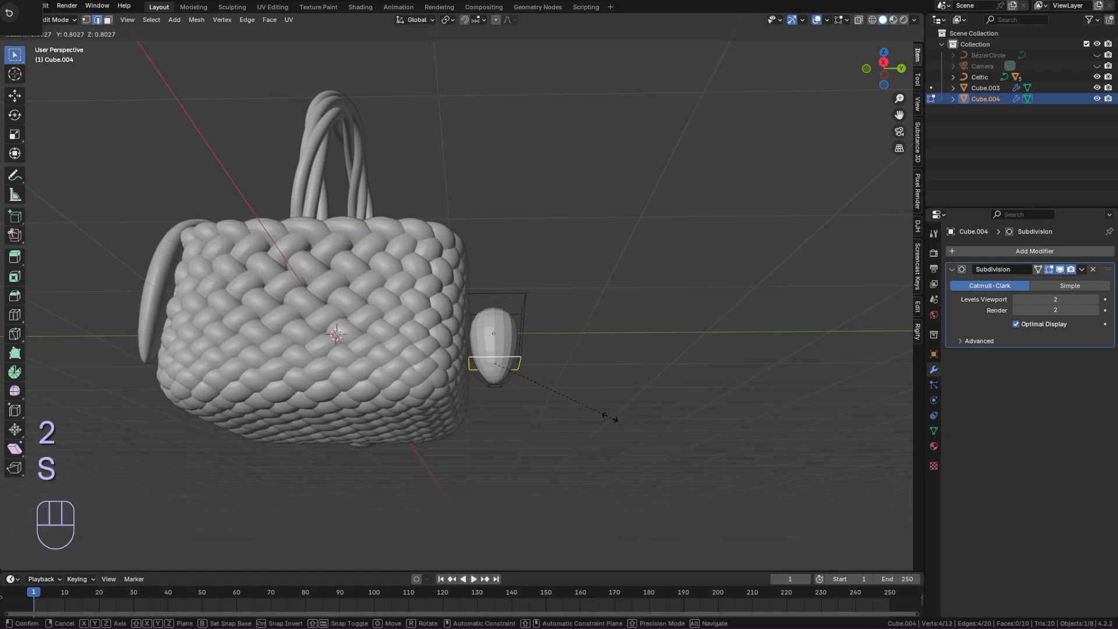
{"action": "left_click", "coordinate": [594, 411]}
{"action": "key", "text": "Tab"}
- Rotate the teardrop tail about the global X axis so its tip angles down into the basket's back, and shift it along Y
{"action": "key", "text": "KP_3"}
{"action": "key", "text": "r"}
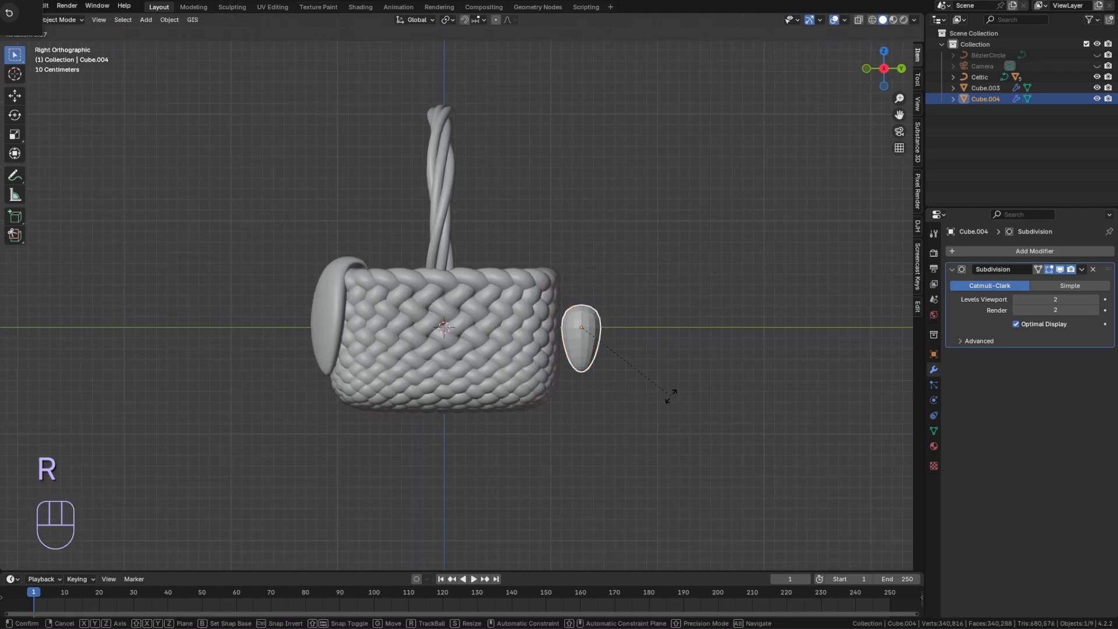
{"action": "key", "text": "x"}
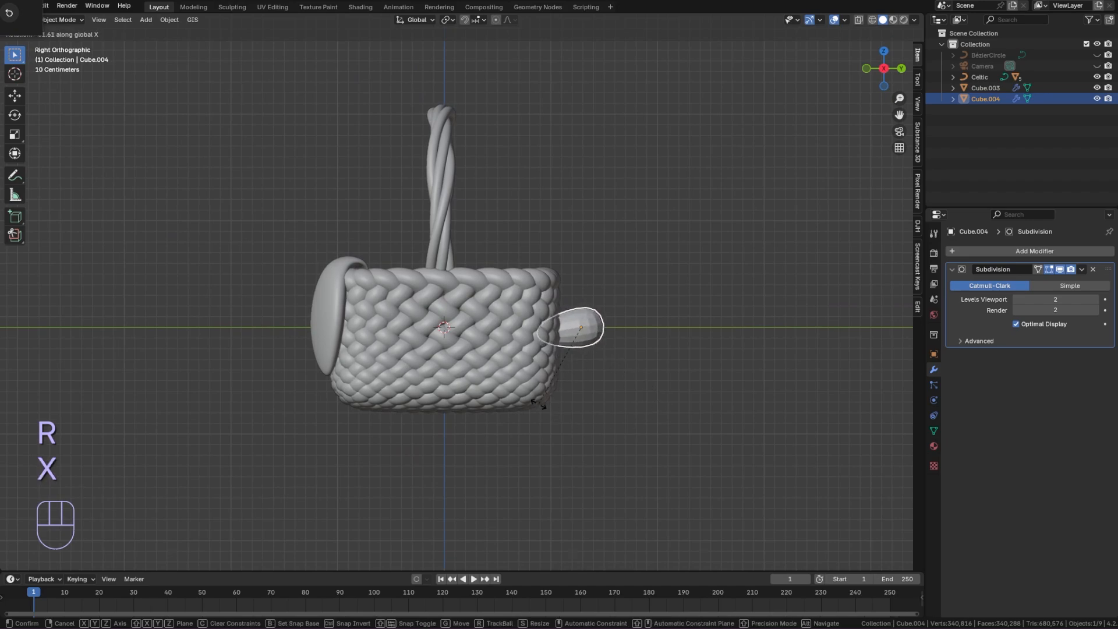
{"action": "left_click", "coordinate": [607, 387]}
{"action": "key", "text": "r"}
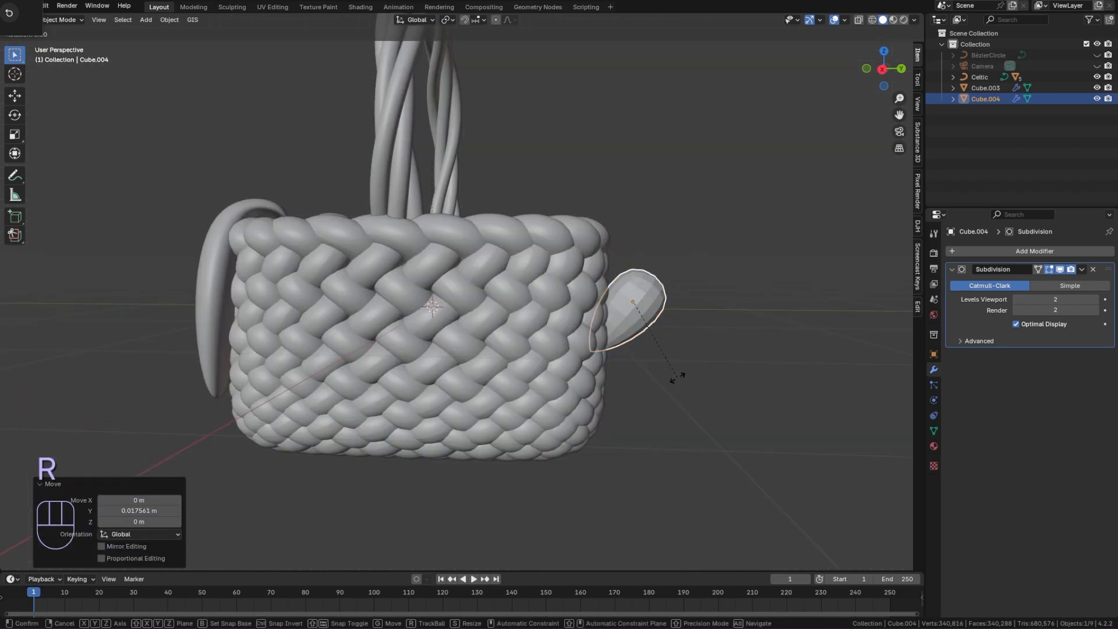
{"action": "key", "text": "x"}
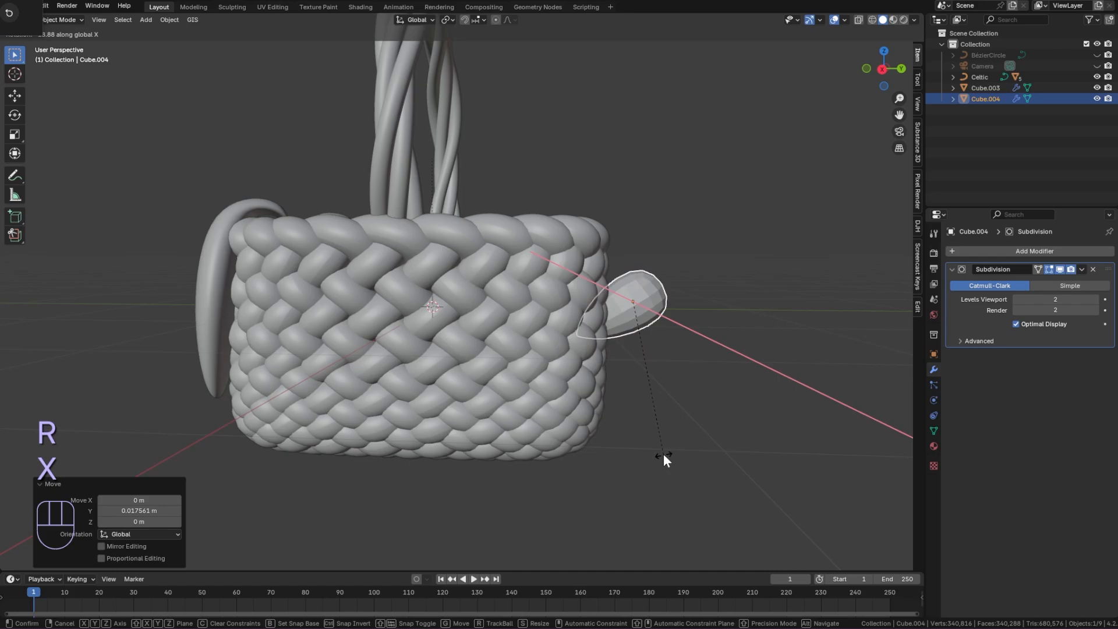
{"action": "left_click", "coordinate": [664, 456]}
{"action": "left_click_drag", "start_coordinate": [677, 303], "coordinate": [696, 309]}
{"action": "key", "text": "r"}
{"action": "key", "text": "x"}
{"action": "left_click", "coordinate": [694, 310]}
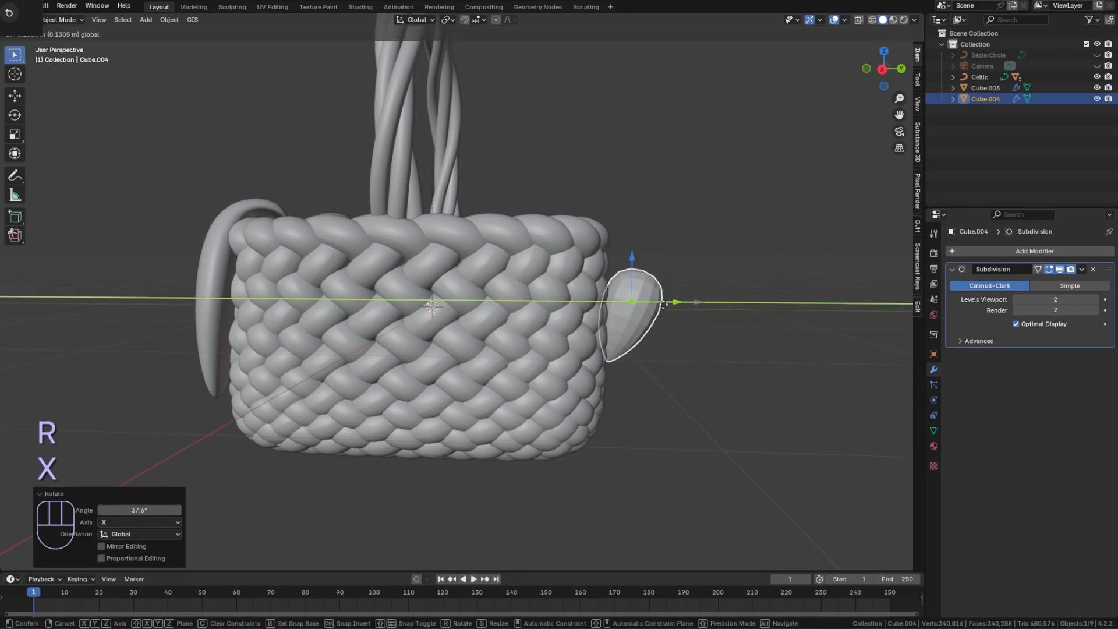
- Apply the tail's Subdivision modifier and separate a duplicate of its rounded upper faces into a new object
{"action": "left_click", "coordinate": [1081, 269]}
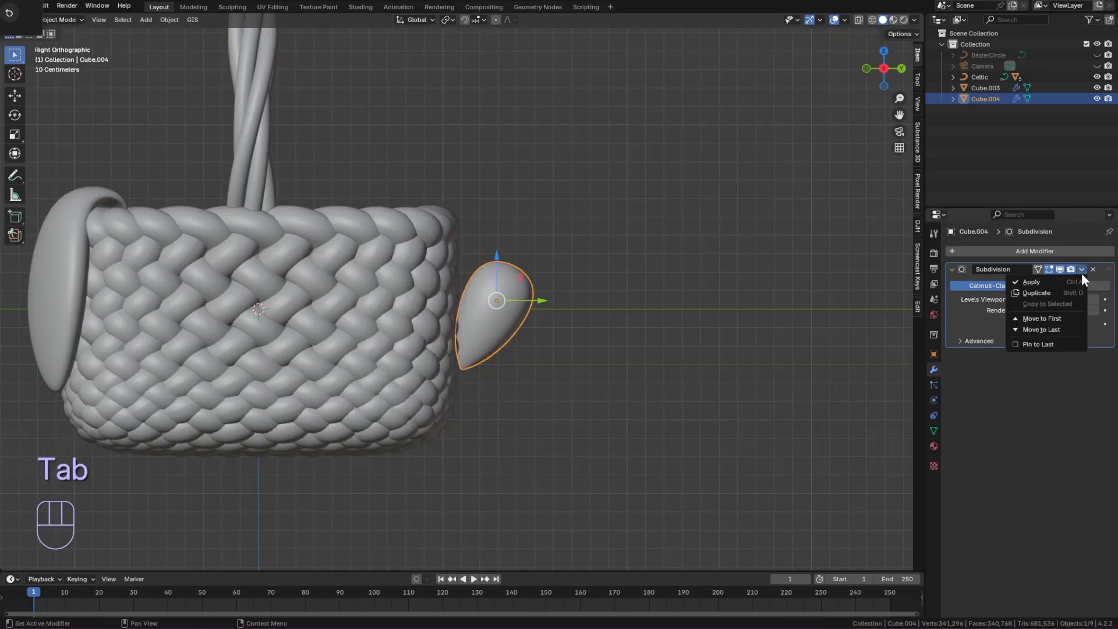
{"action": "left_click", "coordinate": [1079, 278]}
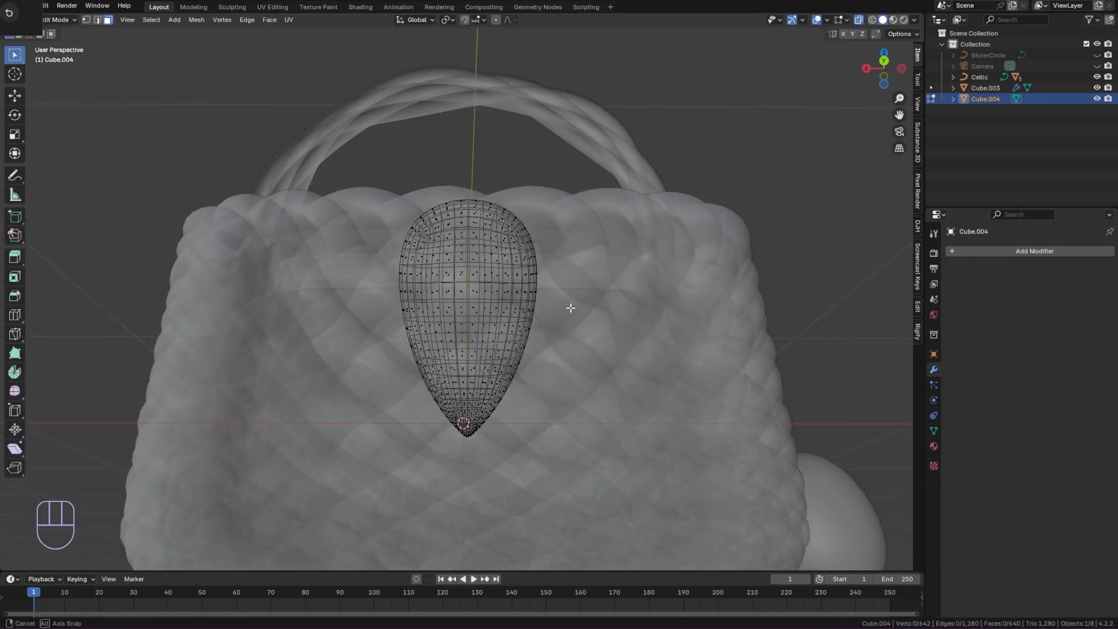
{"action": "left_click_drag", "start_coordinate": [292, 142], "coordinate": [616, 275]}
{"action": "scroll", "coordinate": [571, 277], "scroll_direction": "down", "scroll_amount": 2}
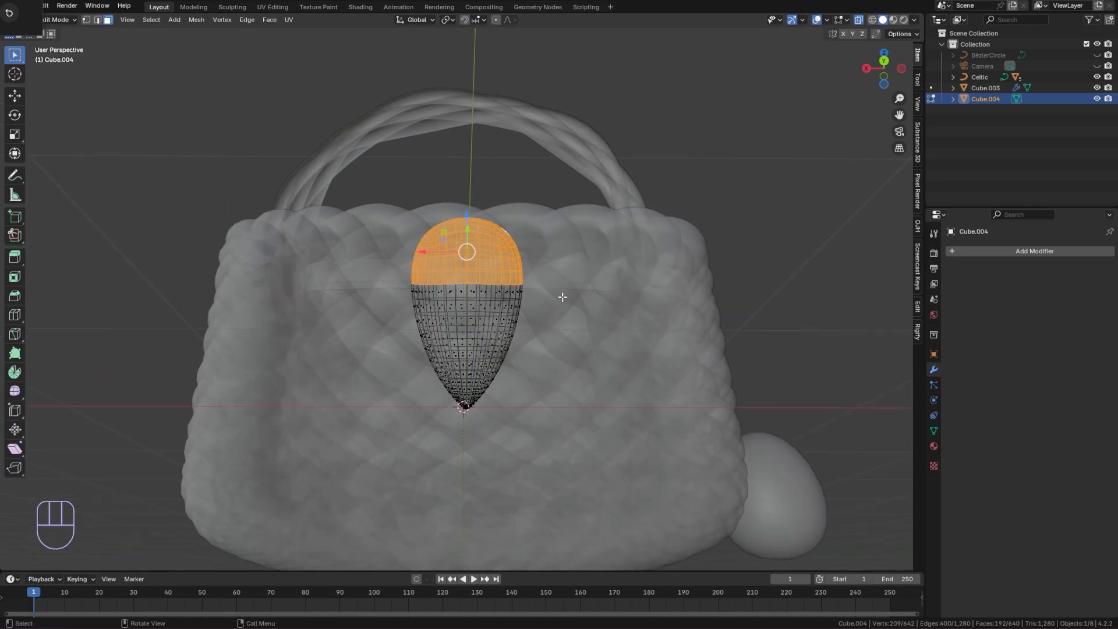
{"action": "middle_click_drag", "start_coordinate": [563, 297], "coordinate": [616, 325]}
{"action": "key", "text": "shift+d"}
{"action": "right_click", "coordinate": [542, 312]}
{"action": "key", "text": "p"}
{"action": "left_click", "coordinate": [536, 320]}
{"action": "key", "text": "alt+z"}
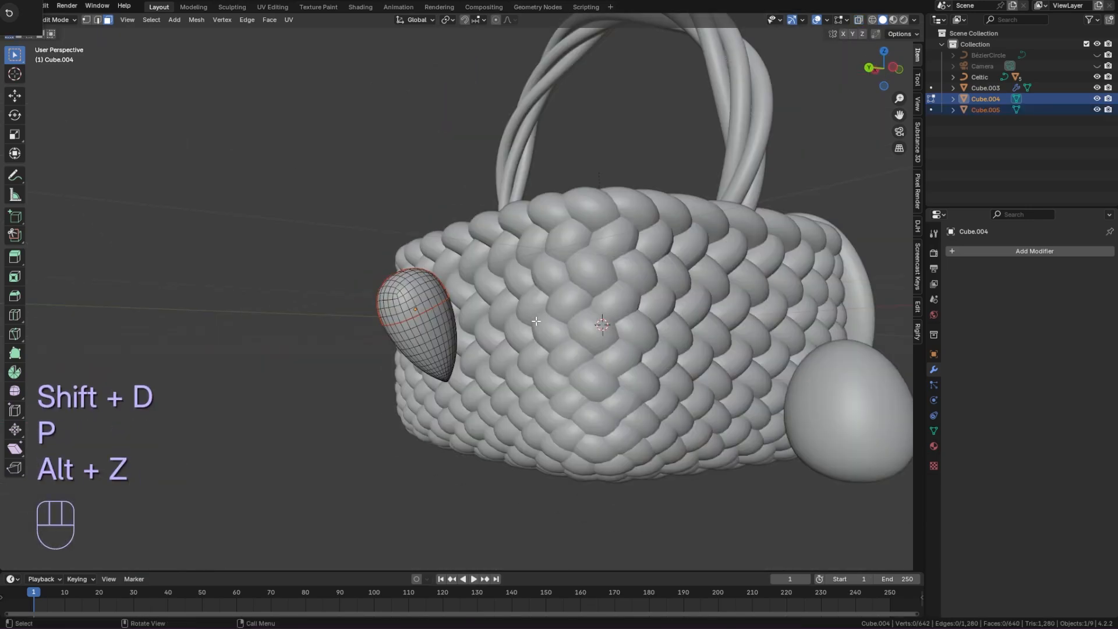
- Scale the separated tail cap uniformly to 1.01 so it sits just outside the tail surface
{"action": "key", "text": "Tab"}
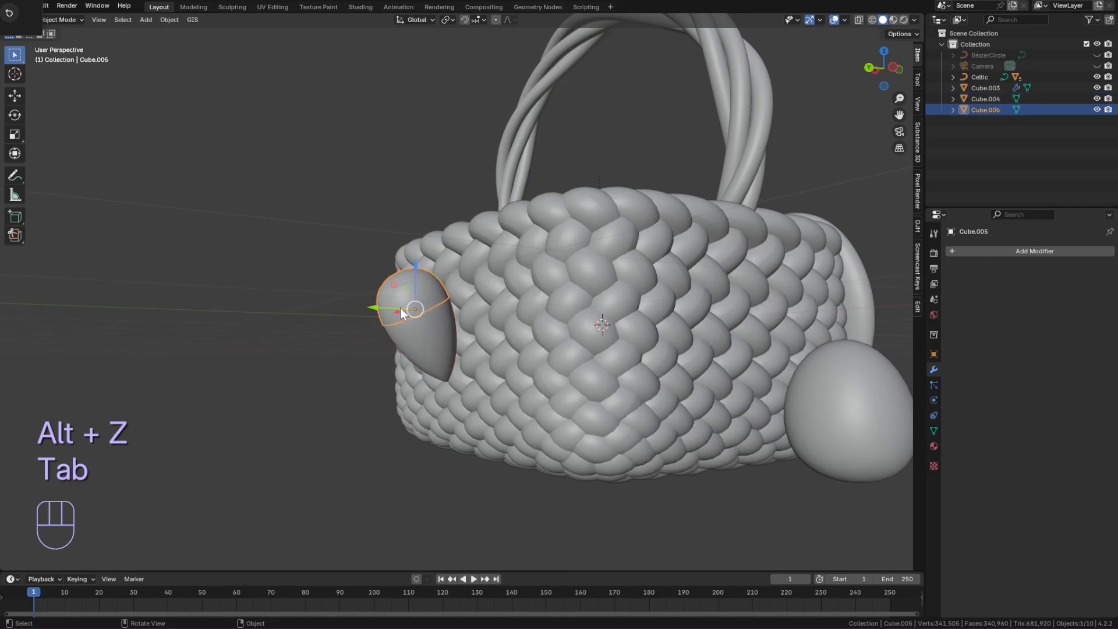
{"action": "key", "text": "s"}
{"action": "left_click", "coordinate": [460, 330]}
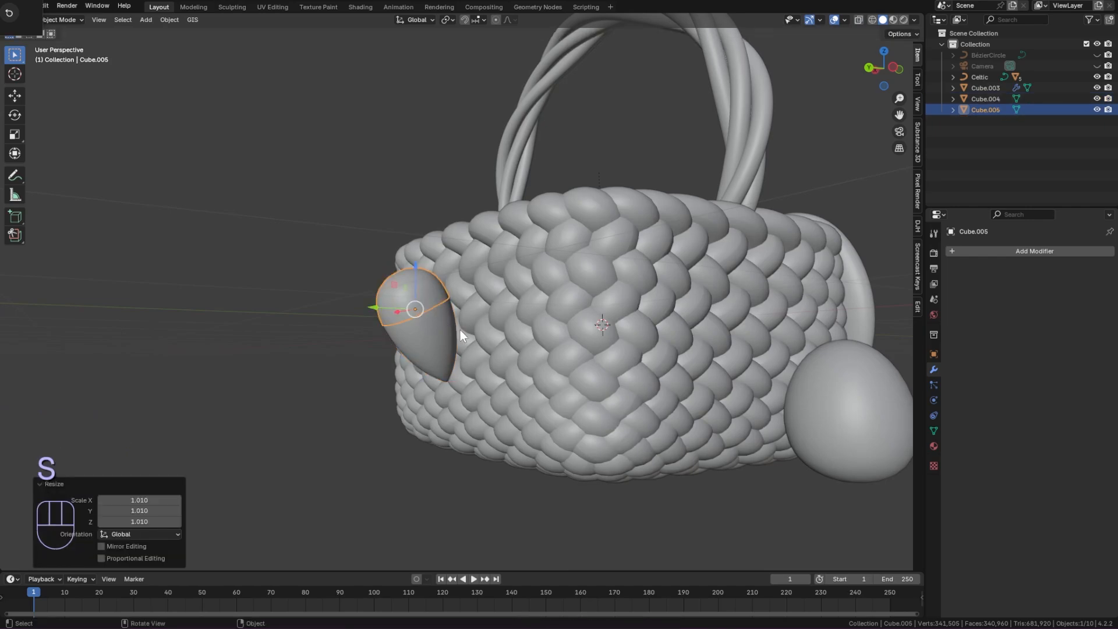
- Reduce the cap's lower rim selection to every other vertex with Checker Deselect and move those vertices to form a zigzag edge
{"action": "key", "text": "Tab"}
{"action": "key", "text": "1"}
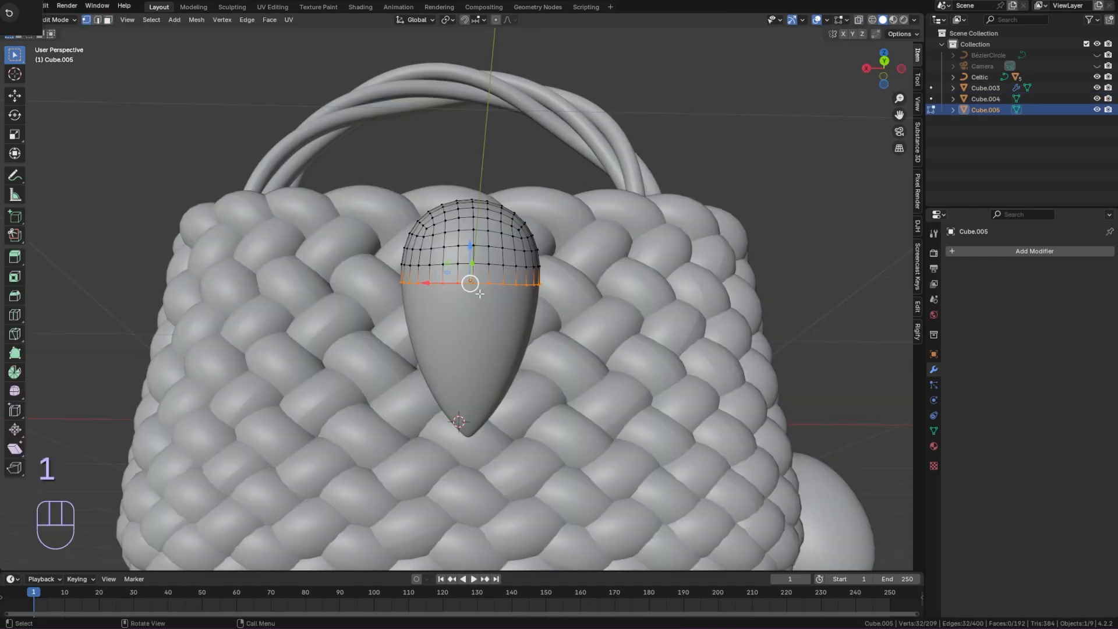
{"action": "left_click", "coordinate": [146, 19]}
{"action": "left_click", "coordinate": [196, 126]}
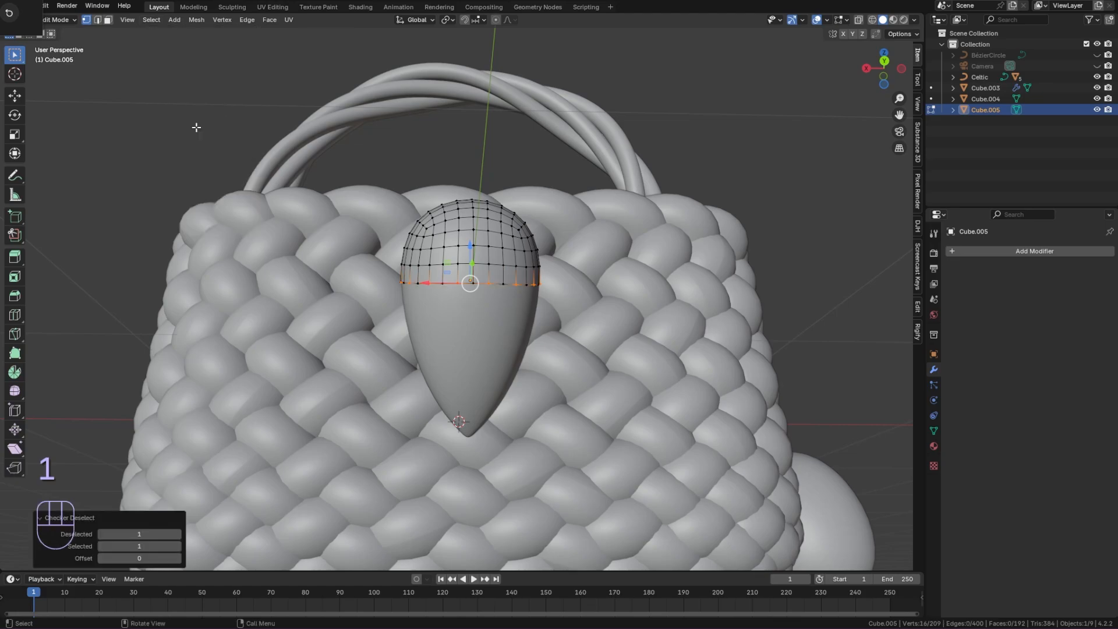
{"action": "middle_click_drag", "start_coordinate": [515, 252], "coordinate": [585, 315]}
{"action": "key", "text": "g"}
{"action": "left_click", "coordinate": [526, 255]}
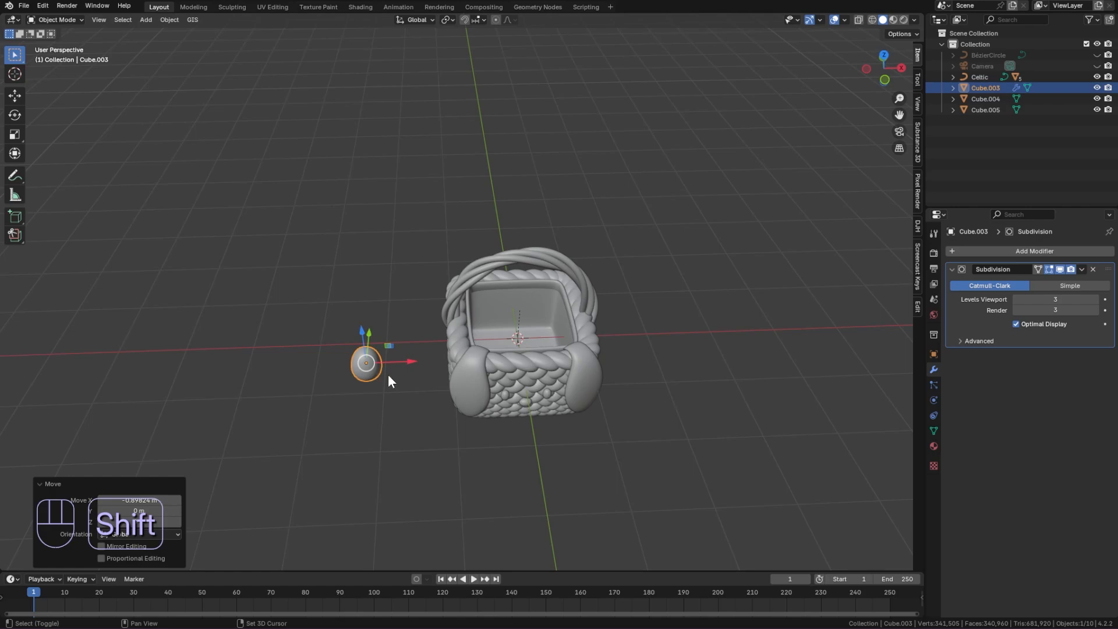
- Duplicate the egg beside the basket, place the copy inside the basket and tilt it about the X axis
{"action": "key", "text": "shift+d"}
{"action": "key", "text": "r"}
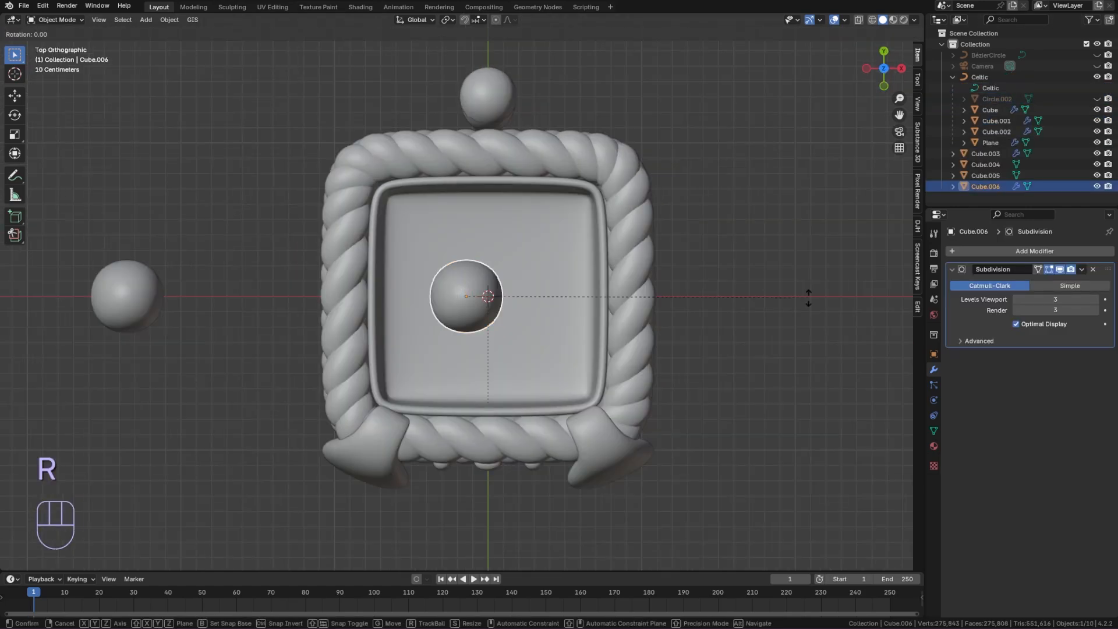
{"action": "key", "text": "x"}
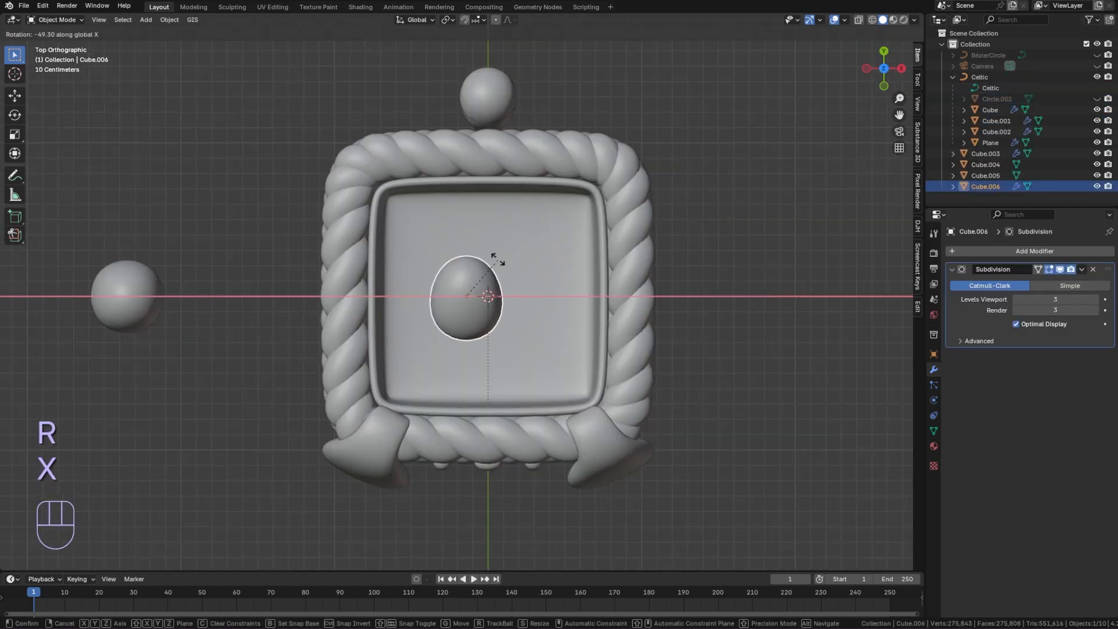
- Duplicate the egg inside the basket, offset the copy along X and Y, and rotate it 199° about Z and also about Y
{"action": "key", "text": "shift+d"}
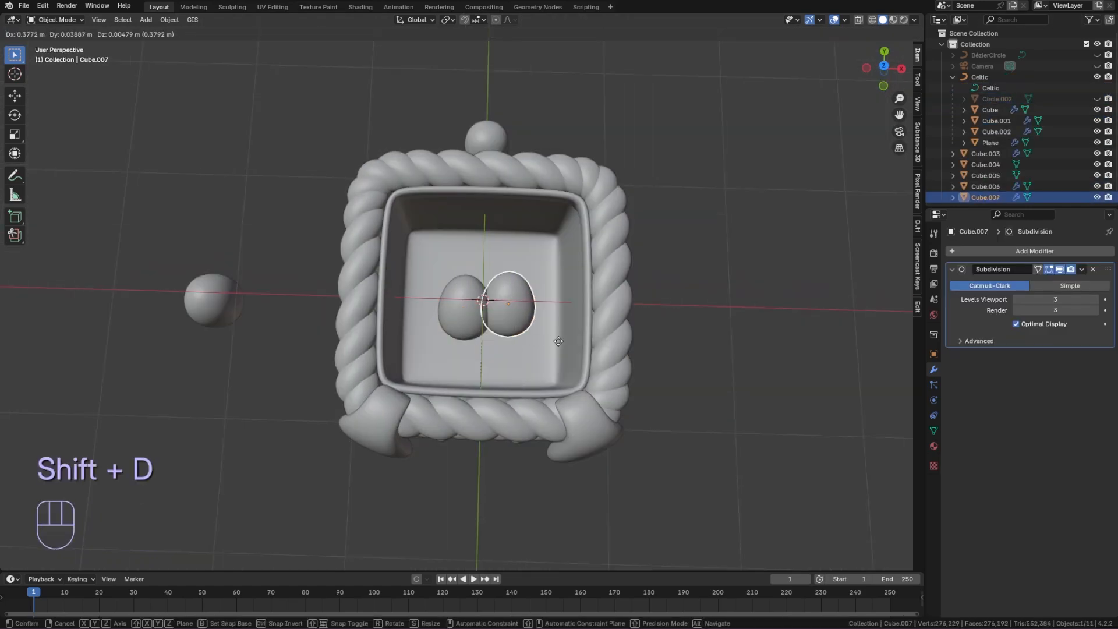
{"action": "right_click", "coordinate": [513, 297]}
{"action": "left_click_drag", "start_coordinate": [510, 308], "coordinate": [556, 310]}
{"action": "left_click", "coordinate": [511, 256]}
{"action": "left_click", "coordinate": [512, 285]}
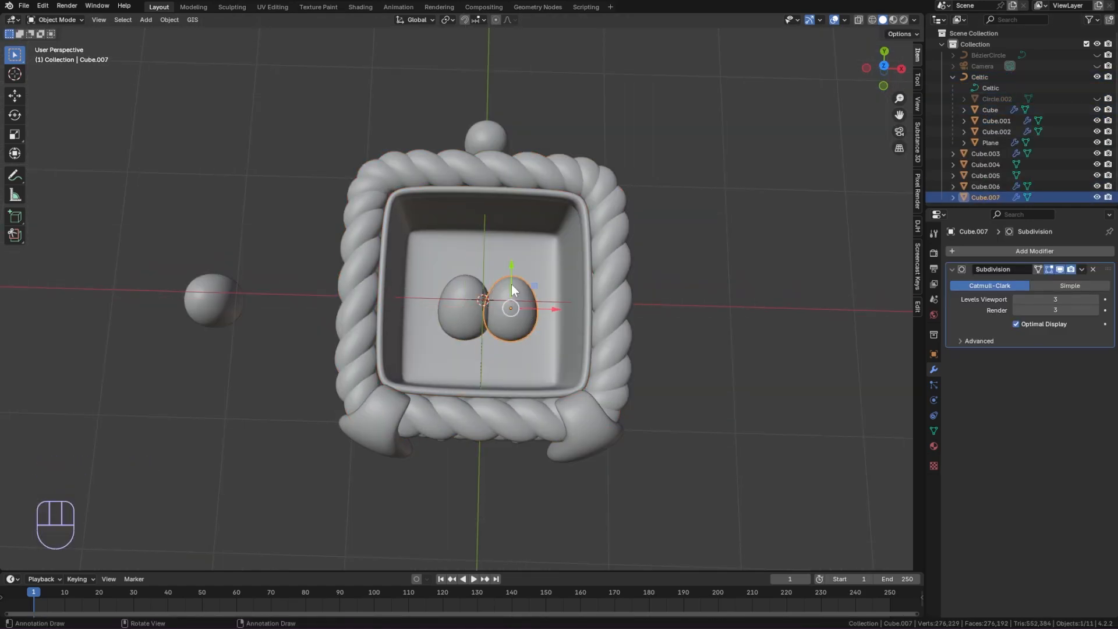
{"action": "key", "text": "r"}
{"action": "key", "text": "z"}
{"action": "left_click", "coordinate": [617, 337]}
{"action": "key", "text": "r"}
{"action": "key", "text": "y"}
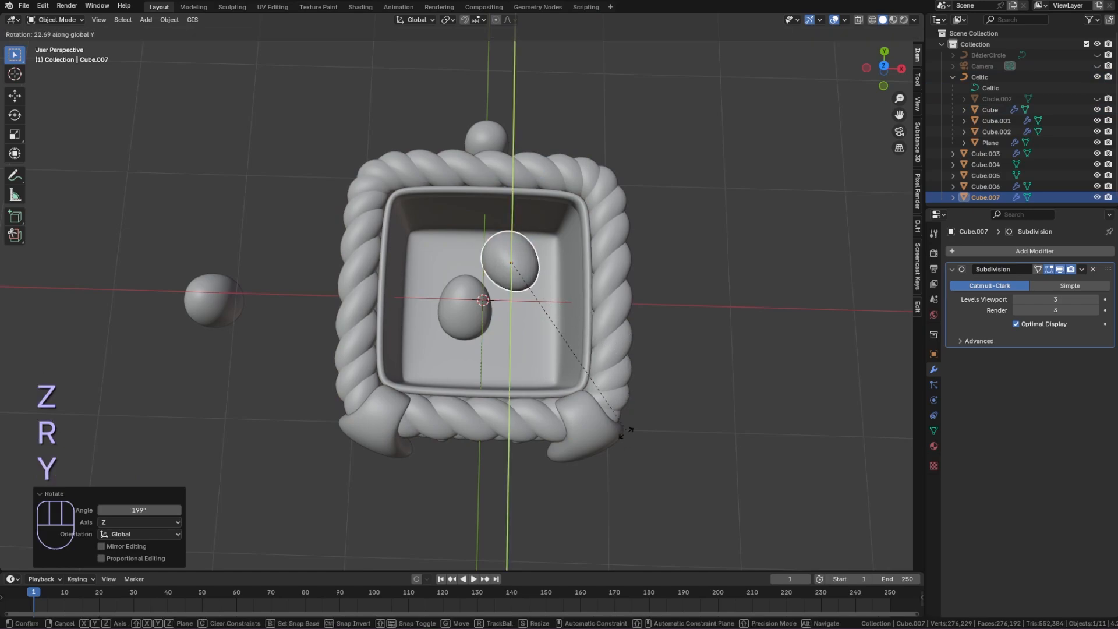
{"action": "left_click", "coordinate": [591, 393]}
{"action": "left_click_drag", "start_coordinate": [510, 230], "coordinate": [511, 233]}
- Duplicate both basket eggs, move the copies about -0.51 m along Y, rotate them about Z and shift them along X
{"action": "left_click", "coordinate": [480, 307]}
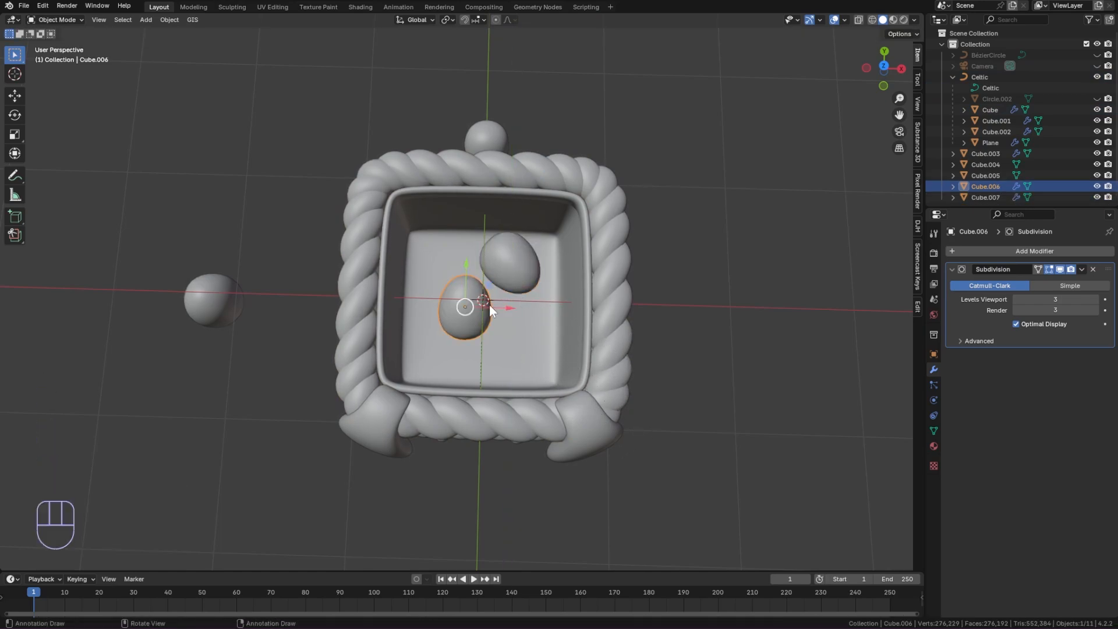
{"action": "left_click", "coordinate": [520, 271], "text": "shift"}
{"action": "key", "text": "shift+d"}
{"action": "right_click", "coordinate": [554, 282]}
{"action": "key", "text": "r"}
{"action": "key", "text": "z"}
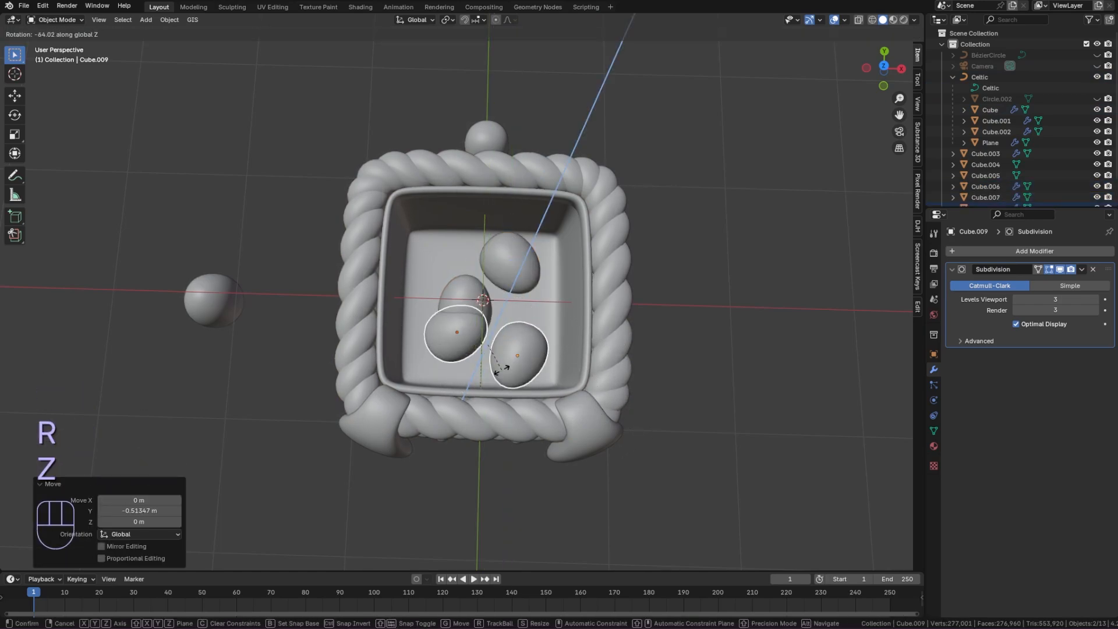
{"action": "left_click", "coordinate": [600, 38]}
{"action": "left_click_drag", "start_coordinate": [521, 341], "coordinate": [484, 342]}
- Move the egg in the front corner about -0.07 m along Y and rotate it about X and by about -21° about Y
{"action": "left_click", "coordinate": [464, 340]}
{"action": "left_click_drag", "start_coordinate": [446, 295], "coordinate": [444, 311]}
{"action": "scroll", "coordinate": [528, 362], "scroll_direction": "up", "scroll_amount": 1}
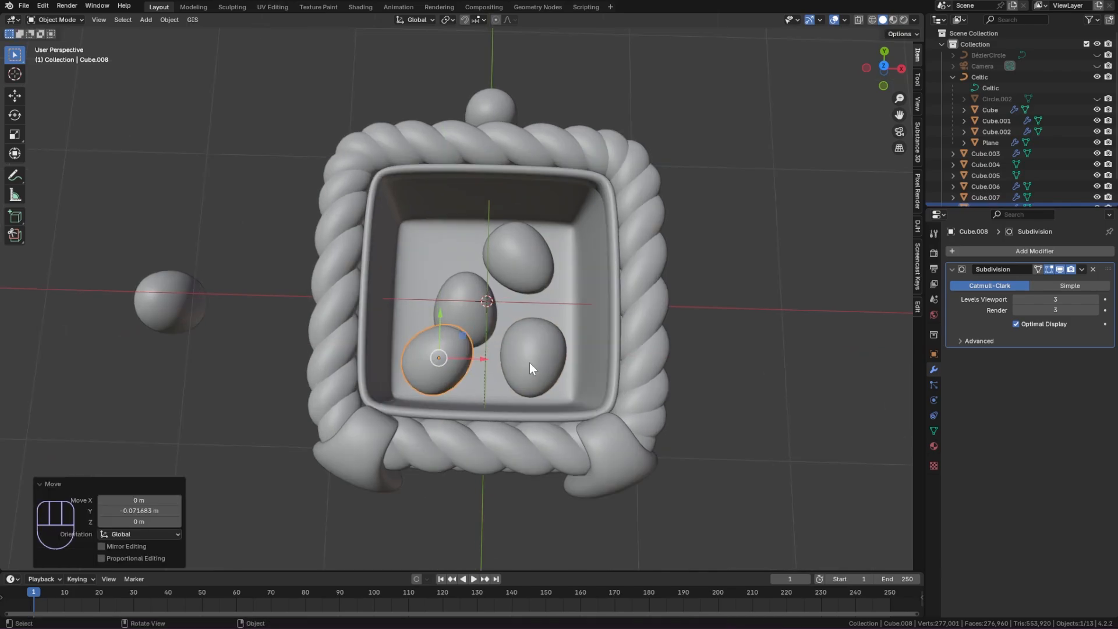
{"action": "middle_click_drag", "start_coordinate": [535, 369], "coordinate": [480, 342]}
{"action": "key", "text": "r"}
{"action": "key", "text": "x"}
{"action": "key", "text": "r"}
{"action": "key", "text": "y"}
{"action": "left_click", "coordinate": [396, 338]}
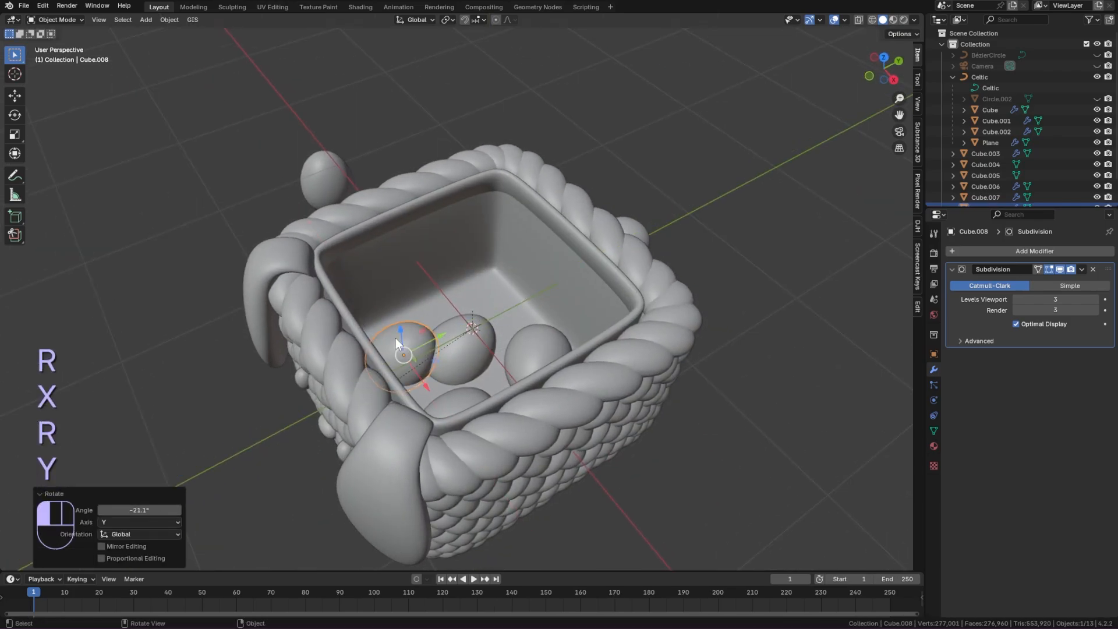
{"action": "left_click", "coordinate": [393, 308]}
- Duplicate the central egg, raise the copy about 0.42 m along Z and rotate it about -25° about X
{"action": "scroll", "coordinate": [672, 410], "scroll_direction": "down", "scroll_amount": 1}
{"action": "middle_click_drag", "start_coordinate": [672, 410], "coordinate": [550, 378]}
{"action": "key", "text": "shift+d"}
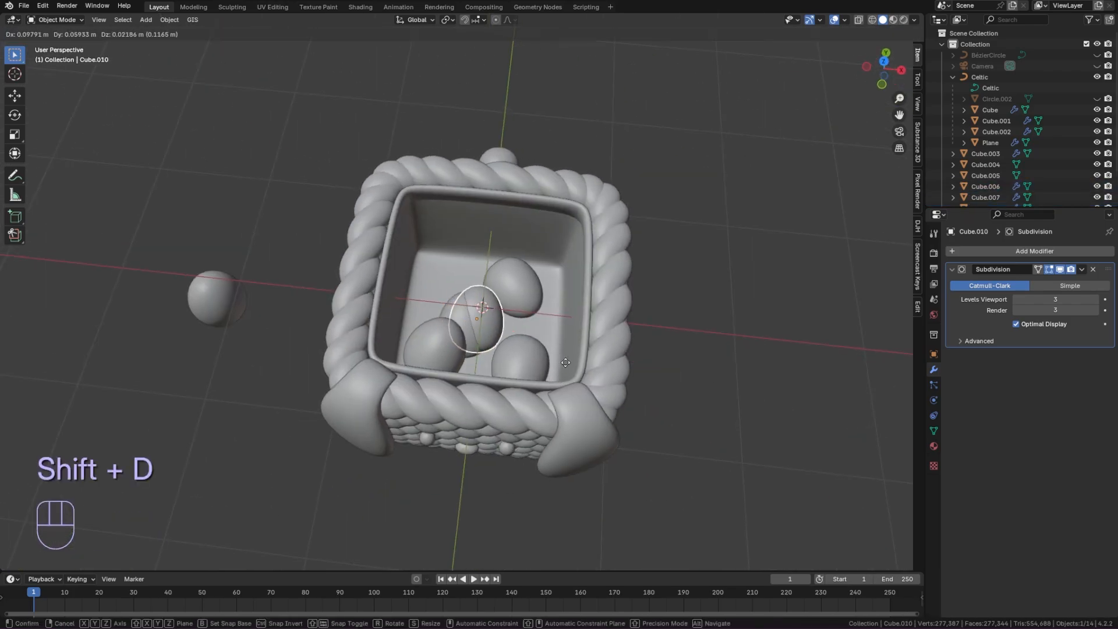
{"action": "left_click", "coordinate": [543, 341]}
{"action": "key", "text": "r"}
{"action": "key", "text": "x"}
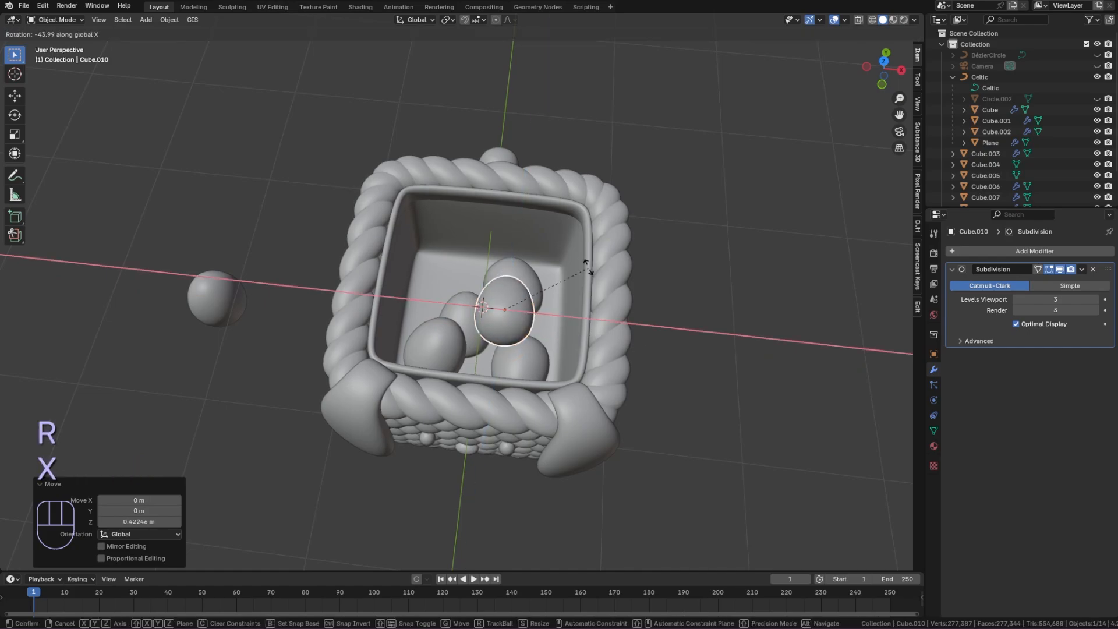
{"action": "left_click", "coordinate": [565, 301]}
{"action": "key", "text": "r"}
{"action": "key", "text": "y"}
{"action": "right_click", "coordinate": [591, 302]}
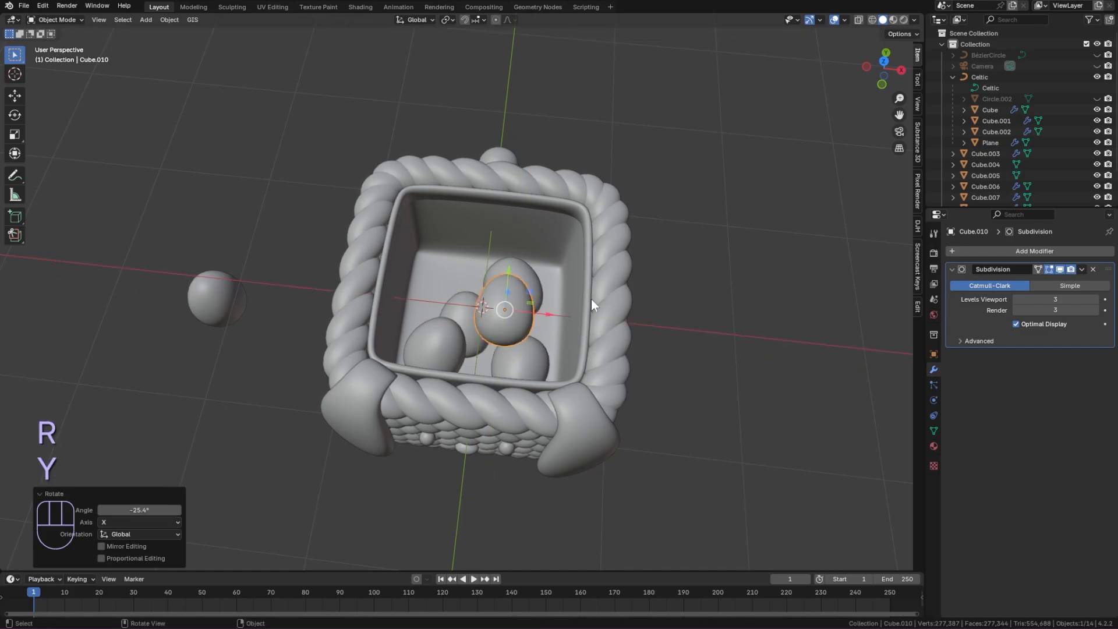
{"action": "key", "text": "z"}
{"action": "left_click", "coordinate": [611, 311]}
- Adjust the raised egg's position along Z and X so it rests on the eggs below
{"action": "middle_click_drag", "start_coordinate": [553, 303], "coordinate": [402, 294]}
{"action": "key", "text": "g"}
{"action": "key", "text": "z"}
{"action": "left_click", "coordinate": [522, 298]}
{"action": "key", "text": "g"}
{"action": "key", "text": "x"}
- Adjust the front-corner egg's height, rotate it about X and Z, and shift it along Y
{"action": "left_click", "coordinate": [384, 360]}
{"action": "left_click_drag", "start_coordinate": [385, 335], "coordinate": [386, 323]}
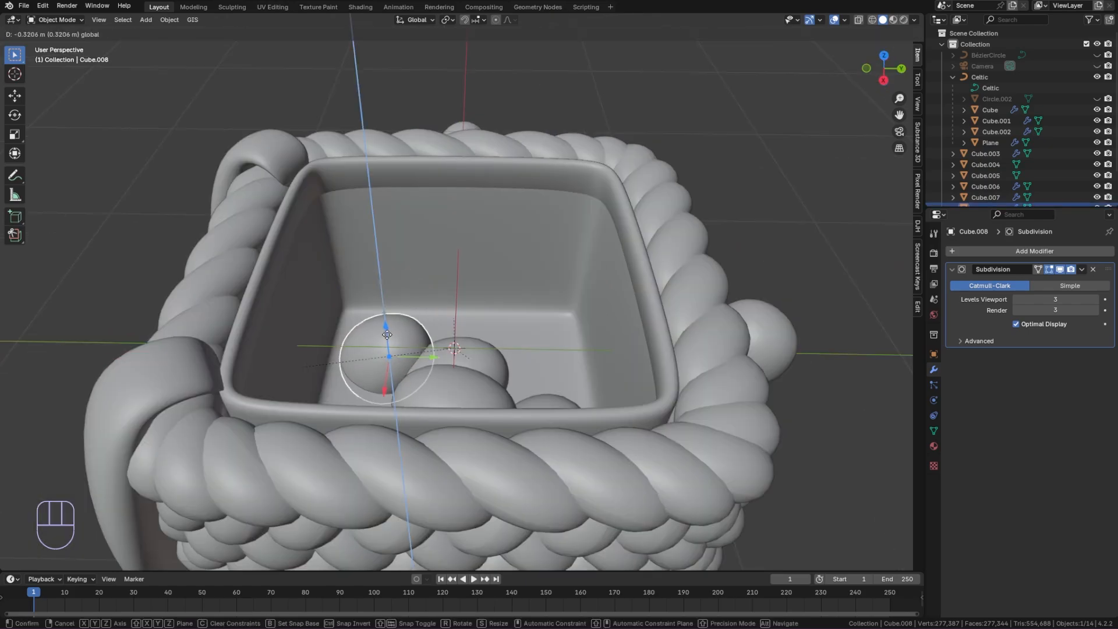
{"action": "key", "text": "r"}
{"action": "key", "text": "x"}
{"action": "left_click", "coordinate": [512, 297]}
{"action": "middle_click_drag", "start_coordinate": [512, 297], "coordinate": [531, 340]}
{"action": "key", "text": "r"}
{"action": "key", "text": "z"}
{"action": "left_click", "coordinate": [391, 400]}
{"action": "left_click_drag", "start_coordinate": [430, 301], "coordinate": [410, 299]}
- Duplicate the raised central egg, move the copy about -0.31 m along X and rotate it 203° about X
{"action": "middle_click_drag", "start_coordinate": [410, 301], "coordinate": [515, 332]}
{"action": "left_click", "coordinate": [527, 343]}
{"action": "key", "text": "shift+d"}
{"action": "right_click", "coordinate": [538, 347]}
{"action": "left_click_drag", "start_coordinate": [514, 402], "coordinate": [476, 378]}
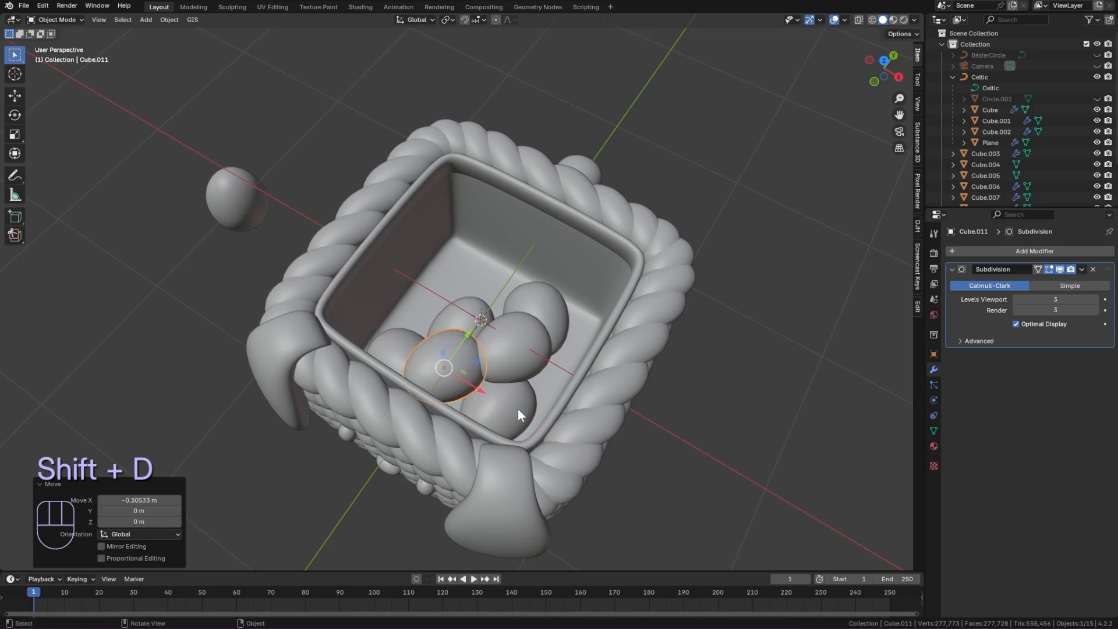
{"action": "key", "text": "r"}
{"action": "key", "text": "x"}
{"action": "left_click", "coordinate": [393, 328]}
- Rotate the new egg about Z in top view and nudge it along Y and X to rest between the front eggs
{"action": "left_click", "coordinate": [884, 61]}
{"action": "key", "text": "r"}
{"action": "key", "text": "z"}
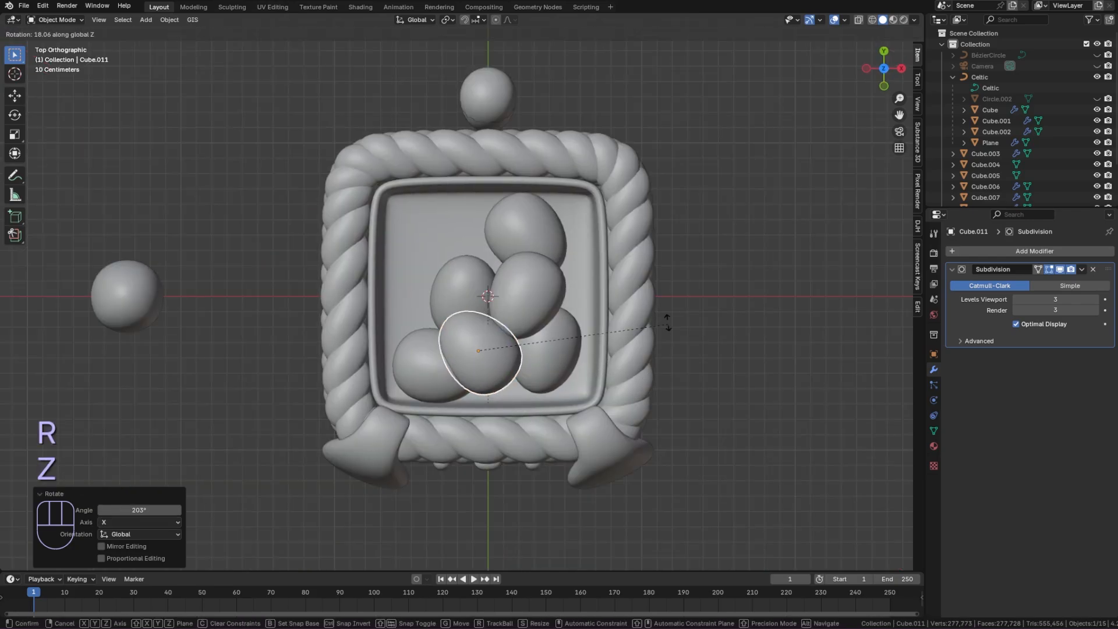
{"action": "left_click", "coordinate": [655, 326]}
{"action": "left_click_drag", "start_coordinate": [512, 351], "coordinate": [504, 351]}
{"action": "left_click_drag", "start_coordinate": [472, 307], "coordinate": [472, 317]}
{"action": "left_click_drag", "start_coordinate": [505, 360], "coordinate": [512, 361]}
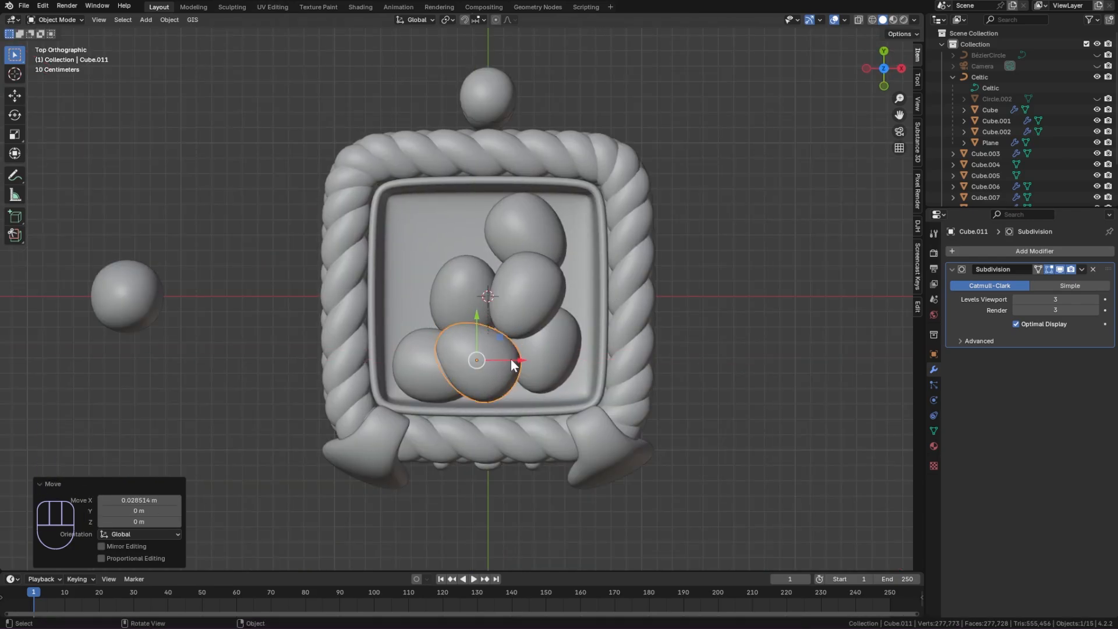
- Duplicate the central and front-corner eggs, move the copies about 0.37 m along Y, rotate them about Z and shift them along X
{"action": "scroll", "coordinate": [495, 338], "scroll_direction": "down", "scroll_amount": 1}
{"action": "left_click", "coordinate": [461, 294]}
{"action": "left_click", "coordinate": [428, 352], "text": "shift"}
{"action": "key", "text": "shift+d"}
{"action": "right_click", "coordinate": [465, 300]}
{"action": "left_click_drag", "start_coordinate": [453, 283], "coordinate": [454, 235]}
{"action": "key", "text": "r"}
{"action": "key", "text": "z"}
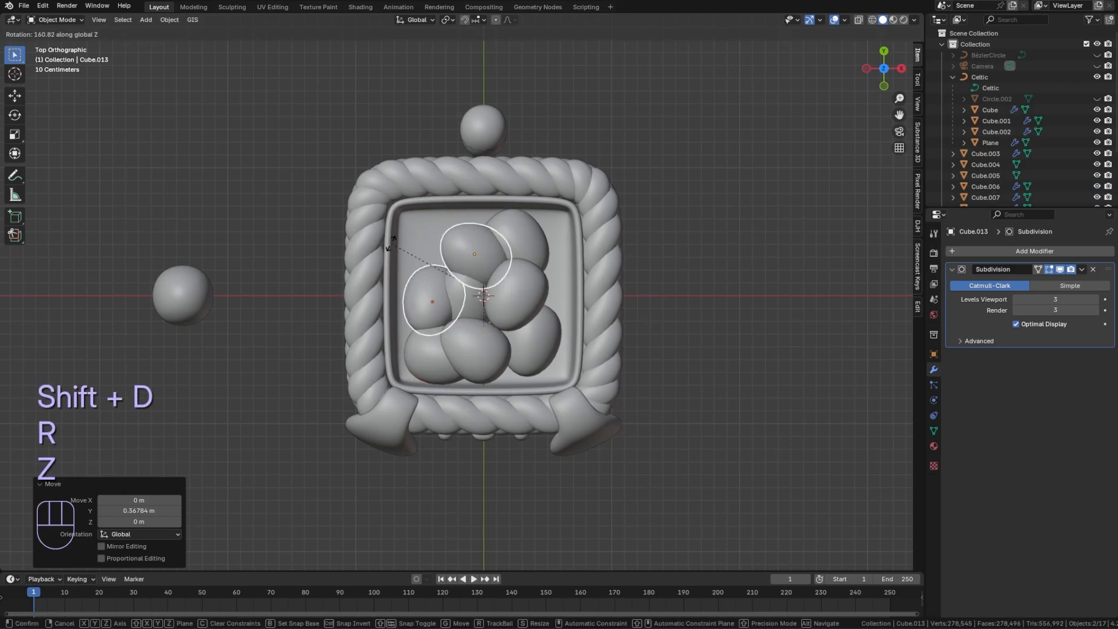
{"action": "left_click", "coordinate": [554, 239]}
{"action": "left_click_drag", "start_coordinate": [496, 277], "coordinate": [470, 277]}
{"action": "left_click_drag", "start_coordinate": [429, 258], "coordinate": [480, 260]}
- Raise the duplicated egg near the basket's back edge along Z
{"action": "left_click", "coordinate": [467, 247]}
{"action": "scroll", "coordinate": [501, 278], "scroll_direction": "up", "scroll_amount": 2}
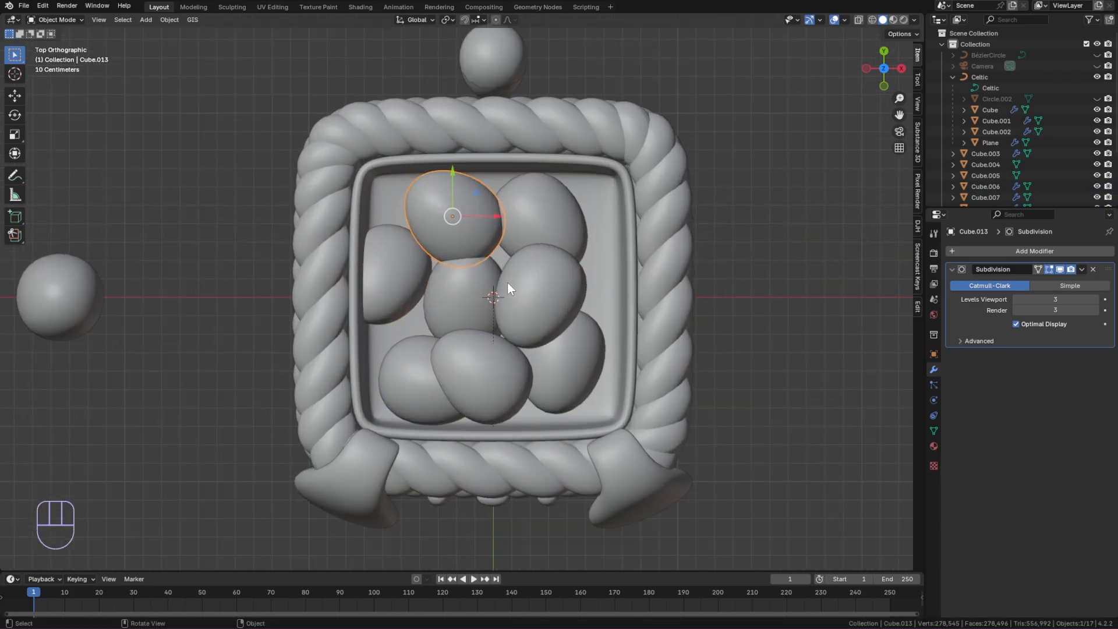
{"action": "middle_click_drag", "start_coordinate": [507, 282], "coordinate": [521, 248]}
{"action": "left_click_drag", "start_coordinate": [459, 238], "coordinate": [458, 228]}
- Raise the duplicated egg against the basket's side wall, shift it about 0.09 m along X and reposition it along Y
{"action": "left_click", "coordinate": [408, 303]}
{"action": "middle_click_drag", "start_coordinate": [446, 329], "coordinate": [433, 308]}
{"action": "left_click_drag", "start_coordinate": [396, 306], "coordinate": [396, 294]}
{"action": "left_click_drag", "start_coordinate": [440, 330], "coordinate": [452, 330]}
{"action": "middle_click_drag", "start_coordinate": [447, 294], "coordinate": [454, 317]}
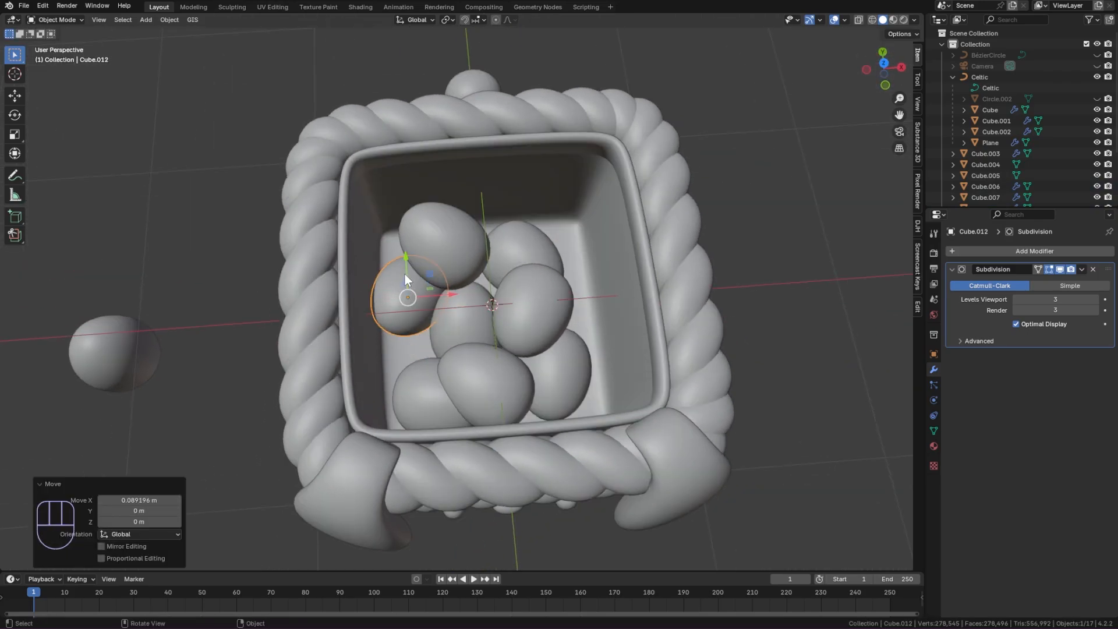
{"action": "left_click_drag", "start_coordinate": [405, 271], "coordinate": [404, 293]}
- Lift the side egg higher along Z, move it about -0.11 m along Y and deselect everything
{"action": "middle_click_drag", "start_coordinate": [421, 311], "coordinate": [478, 305]}
{"action": "left_click_drag", "start_coordinate": [418, 349], "coordinate": [416, 326]}
{"action": "middle_click_drag", "start_coordinate": [553, 381], "coordinate": [473, 315]}
{"action": "left_click_drag", "start_coordinate": [461, 288], "coordinate": [455, 288]}
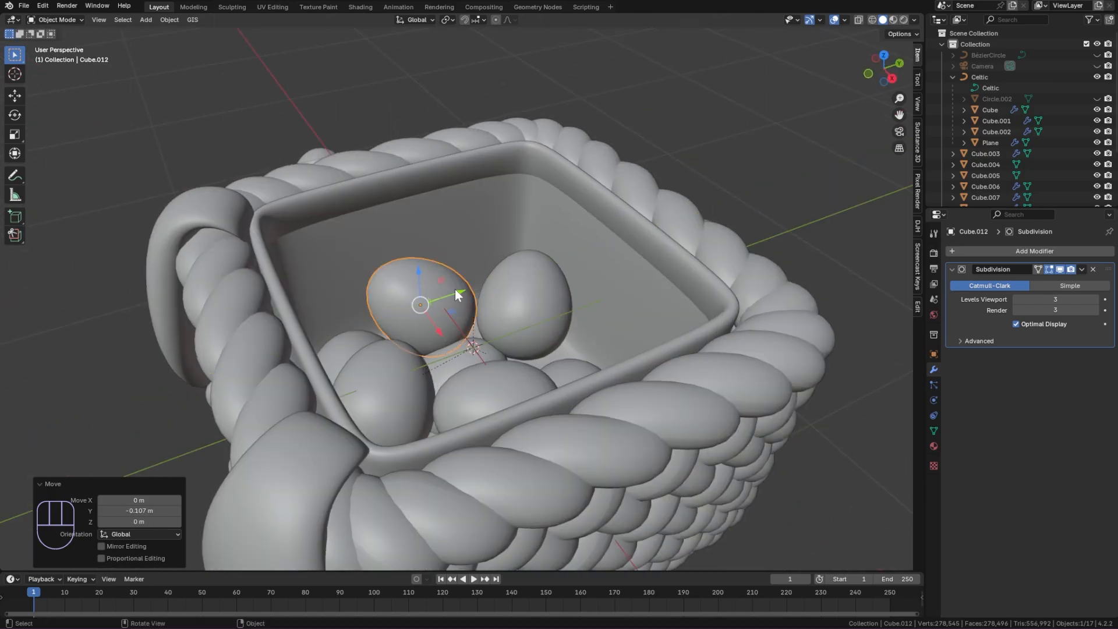
{"action": "middle_click_drag", "start_coordinate": [466, 294], "coordinate": [506, 321]}
{"action": "scroll", "coordinate": [582, 341], "scroll_direction": "down", "scroll_amount": 3}
{"action": "left_click", "coordinate": [650, 358]}
{"action": "middle_click_drag", "start_coordinate": [600, 349], "coordinate": [651, 367]}
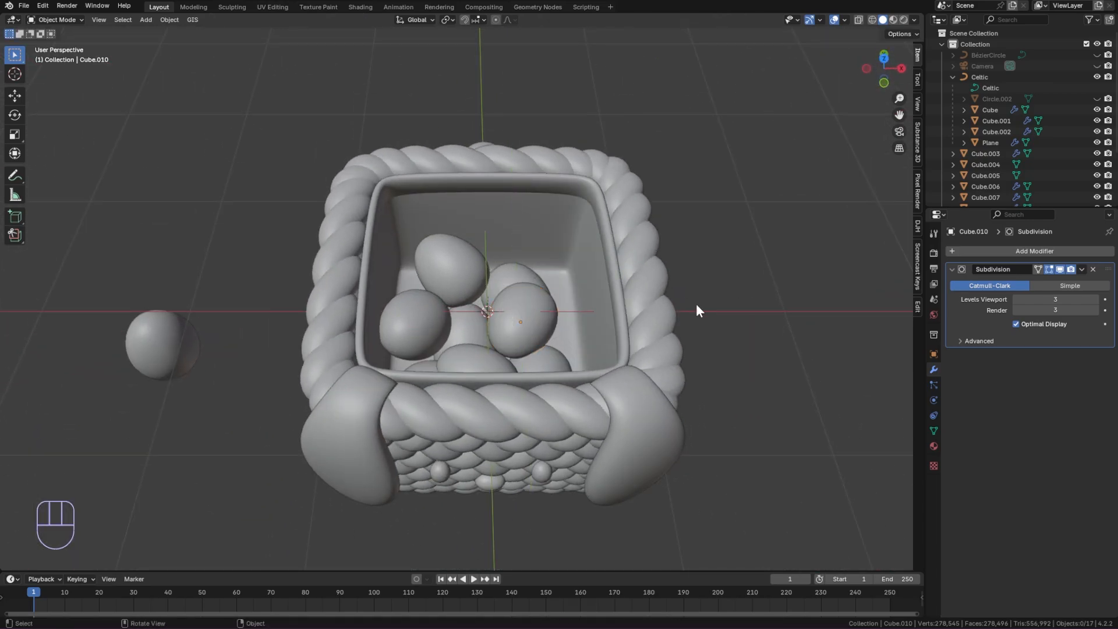
- Select one of the lower eggs in the basket and raise it about 0.35 m along Z
{"action": "middle_click_drag", "start_coordinate": [698, 308], "coordinate": [702, 328]}
{"action": "scroll", "coordinate": [641, 329], "scroll_direction": "down", "scroll_amount": 1}
{"action": "scroll", "coordinate": [408, 346], "scroll_direction": "up", "scroll_amount": 1}
{"action": "left_click", "coordinate": [476, 354]}
{"action": "middle_click_drag", "start_coordinate": [489, 349], "coordinate": [584, 344]}
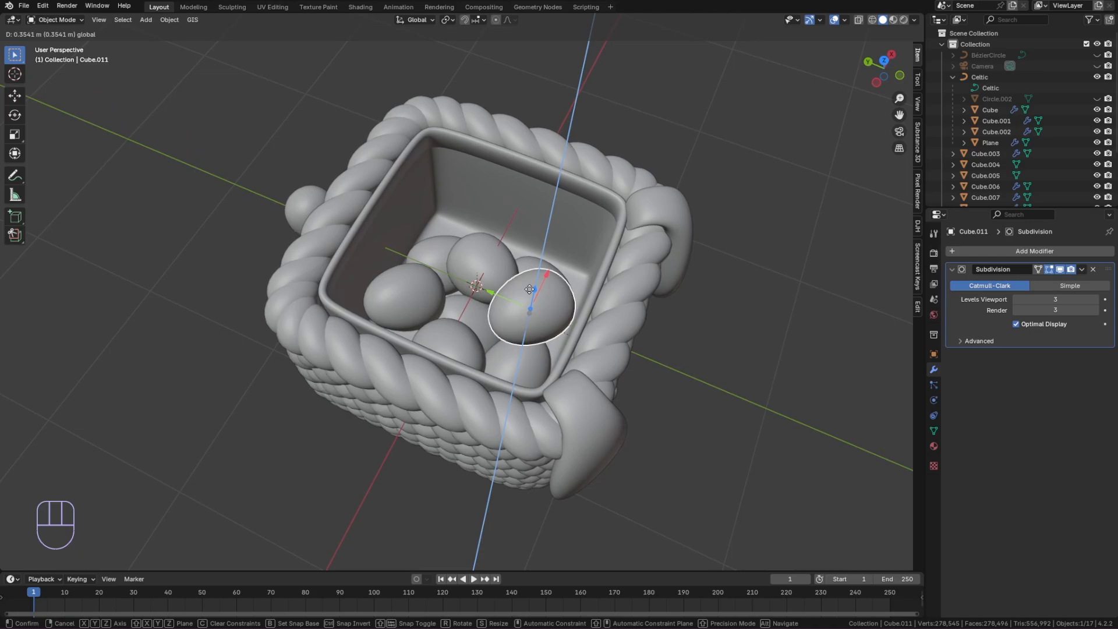
{"action": "left_click", "coordinate": [529, 290]}
- Shift the raised egg about 0.07 m along Y and rotate it about the X axis
{"action": "middle_click_drag", "start_coordinate": [529, 289], "coordinate": [641, 326]}
{"action": "key", "text": "r"}
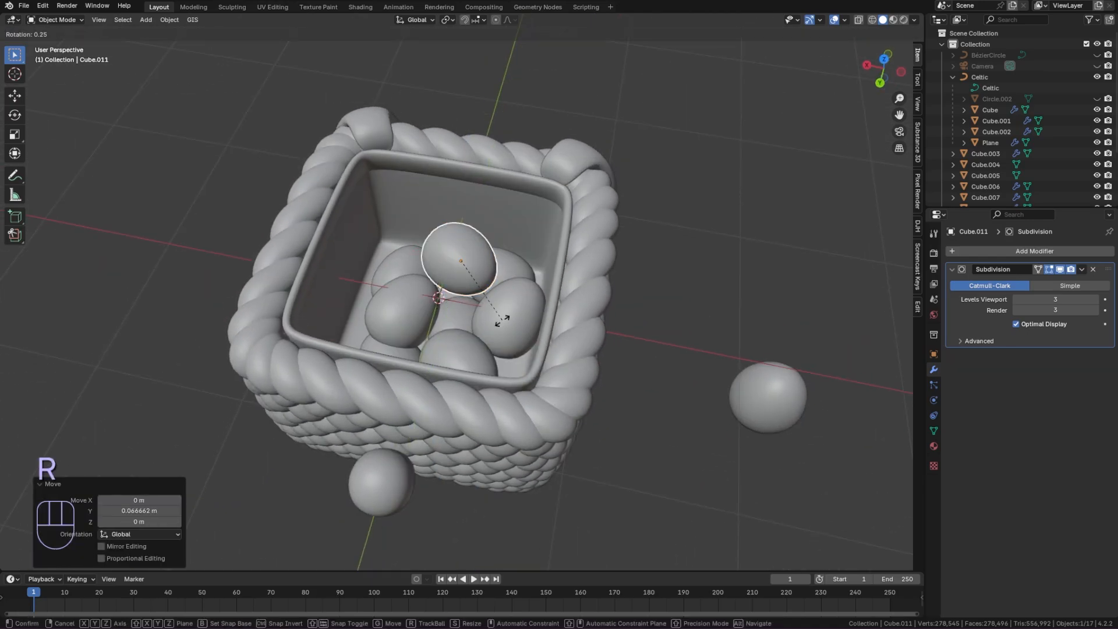
{"action": "key", "text": "x"}
{"action": "left_click", "coordinate": [557, 266]}
- Duplicate the raised egg, rotate the copy about X and Z, and reposition it lower and about 0.06 m along X
{"action": "middle_click_drag", "start_coordinate": [557, 266], "coordinate": [546, 244]}
{"action": "key", "text": "shift+d"}
{"action": "left_click", "coordinate": [555, 267]}
{"action": "key", "text": "r"}
{"action": "key", "text": "x"}
{"action": "key", "text": "r"}
{"action": "key", "text": "z"}
{"action": "left_click", "coordinate": [553, 259]}
{"action": "left_click_drag", "start_coordinate": [499, 214], "coordinate": [499, 230]}
{"action": "left_click_drag", "start_coordinate": [536, 255], "coordinate": [544, 254]}
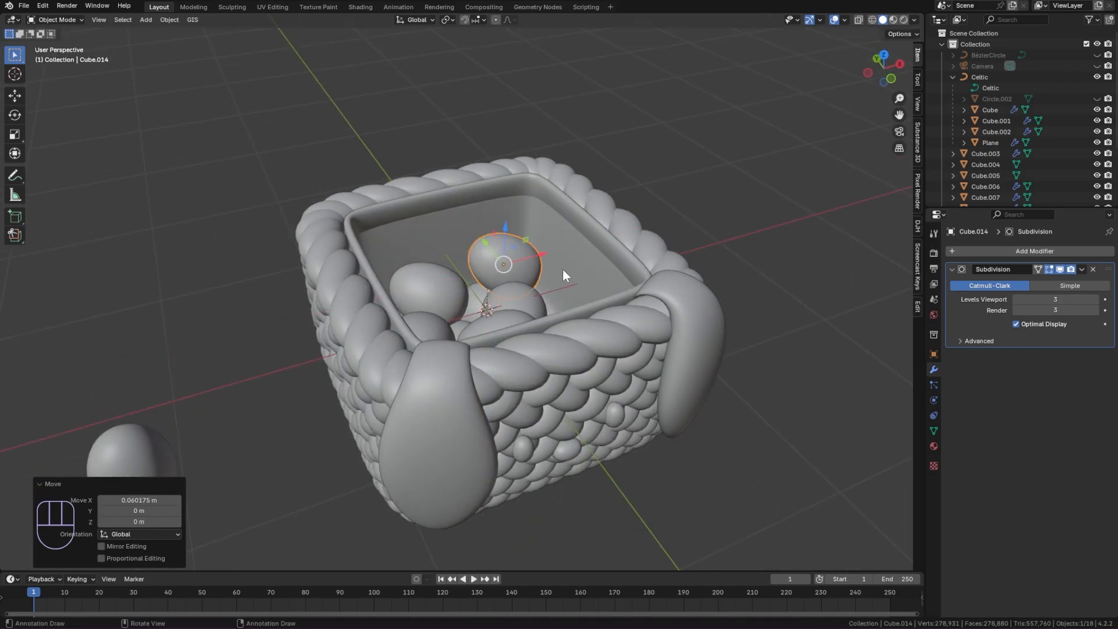
{"action": "key", "text": "r"}
{"action": "key", "text": "z"}
{"action": "right_click", "coordinate": [629, 204]}
{"action": "key", "text": "r"}
{"action": "key", "text": "x"}
{"action": "right_click", "coordinate": [612, 164]}
- Rotate the newly placed egg about the Y axis and deselect it
{"action": "key", "text": "r"}
{"action": "key", "text": "y"}
{"action": "left_click", "coordinate": [611, 152]}
{"action": "left_click", "coordinate": [673, 156]}
- Duplicate an egg in the pile, move the copy toward the basket's centre, lower it along Z and rotate it about Z
{"action": "key", "text": "shift+d"}
{"action": "right_click", "coordinate": [546, 310]}
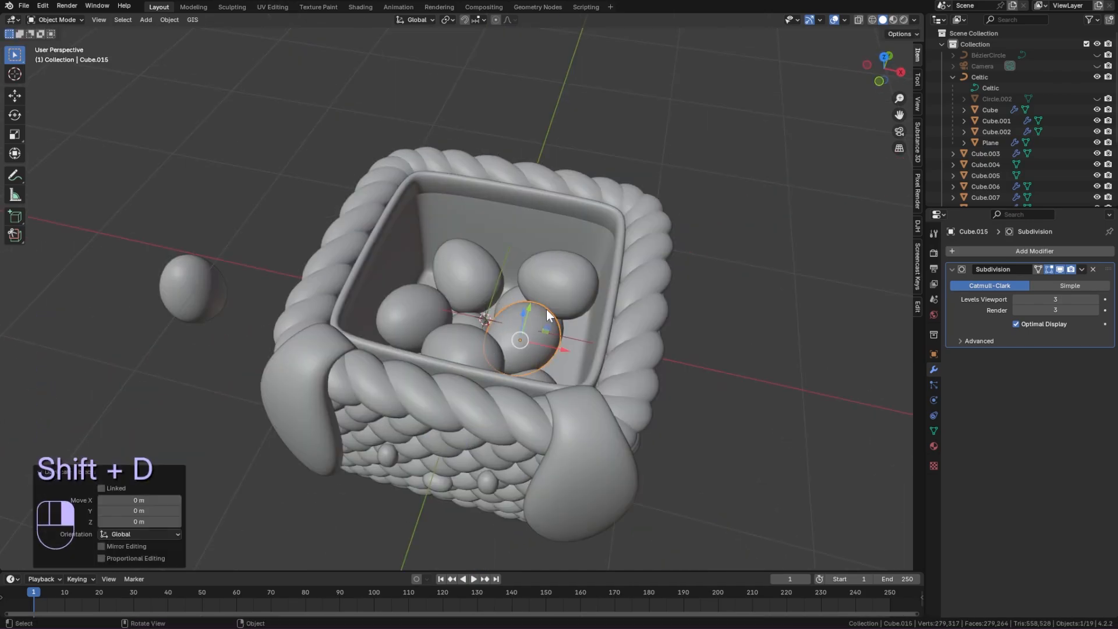
{"action": "left_click_drag", "start_coordinate": [568, 295], "coordinate": [546, 290]}
{"action": "left_click_drag", "start_coordinate": [508, 252], "coordinate": [507, 269]}
{"action": "middle_click_drag", "start_coordinate": [507, 269], "coordinate": [563, 265]}
{"action": "key", "text": "r"}
{"action": "key", "text": "z"}
{"action": "left_click_drag", "start_coordinate": [522, 264], "coordinate": [450, 248]}
{"action": "left_click", "coordinate": [504, 289]}
- Lower the central egg slightly along Z, nudge it along X and deselect everything
{"action": "middle_click_drag", "start_coordinate": [554, 349], "coordinate": [646, 344]}
{"action": "middle_click_drag", "start_coordinate": [449, 255], "coordinate": [434, 240]}
{"action": "left_click_drag", "start_coordinate": [447, 257], "coordinate": [447, 271]}
{"action": "left_click_drag", "start_coordinate": [404, 294], "coordinate": [413, 296]}
{"action": "middle_click_drag", "start_coordinate": [453, 284], "coordinate": [704, 298]}
{"action": "scroll", "coordinate": [704, 299], "scroll_direction": "down", "scroll_amount": 3}
{"action": "left_click", "coordinate": [667, 228]}
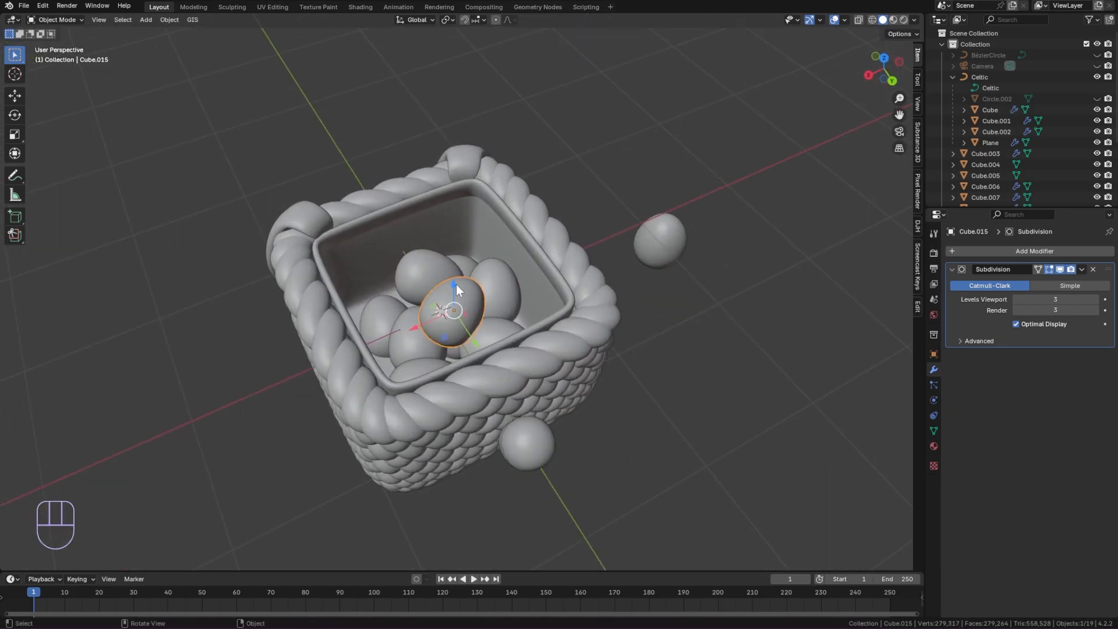
- Duplicate one of the lower eggs beside the central egg and move the copy along Y
{"action": "middle_click_drag", "start_coordinate": [667, 341], "coordinate": [626, 317]}
{"action": "middle_click_drag", "start_coordinate": [530, 293], "coordinate": [589, 319]}
{"action": "left_click", "coordinate": [407, 335]}
{"action": "key", "text": "shift+d"}
{"action": "right_click", "coordinate": [409, 336]}
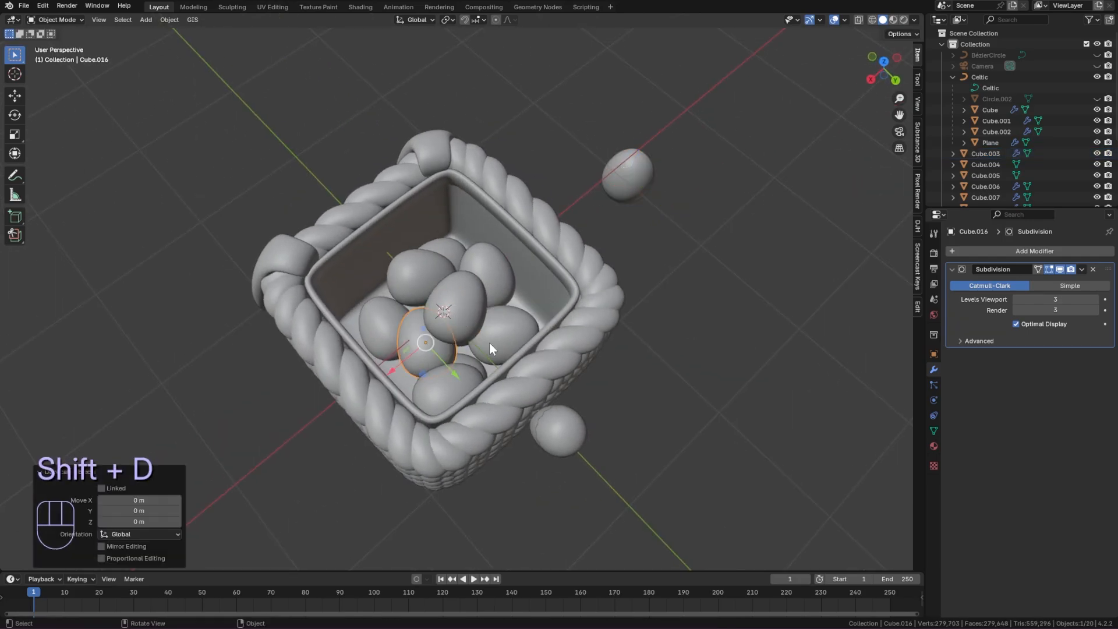
{"action": "left_click_drag", "start_coordinate": [459, 374], "coordinate": [429, 343]}
{"action": "middle_click_drag", "start_coordinate": [395, 336], "coordinate": [385, 319]}
- Nudge the duplicated egg along X, raise it along Z, adjust its Y position and deselect it
{"action": "left_click_drag", "start_coordinate": [351, 339], "coordinate": [342, 345]}
{"action": "left_click_drag", "start_coordinate": [373, 291], "coordinate": [368, 271]}
{"action": "left_click_drag", "start_coordinate": [396, 341], "coordinate": [392, 336]}
{"action": "left_click", "coordinate": [639, 368]}
- Duplicate another egg in the pile, move the copy along X, lower it slightly, fine-tune its position and deselect it
{"action": "middle_click_drag", "start_coordinate": [639, 368], "coordinate": [586, 352]}
{"action": "scroll", "coordinate": [585, 352], "scroll_direction": "up", "scroll_amount": 1}
{"action": "mouse_move", "coordinate": [533, 269]}
{"action": "middle_mouse_down"}
{"action": "mouse_move", "coordinate": [554, 310]}
{"action": "mouse_move", "coordinate": [540, 274]}
{"action": "middle_mouse_up"}
{"action": "left_click", "coordinate": [410, 329]}
{"action": "key", "text": "shift+d"}
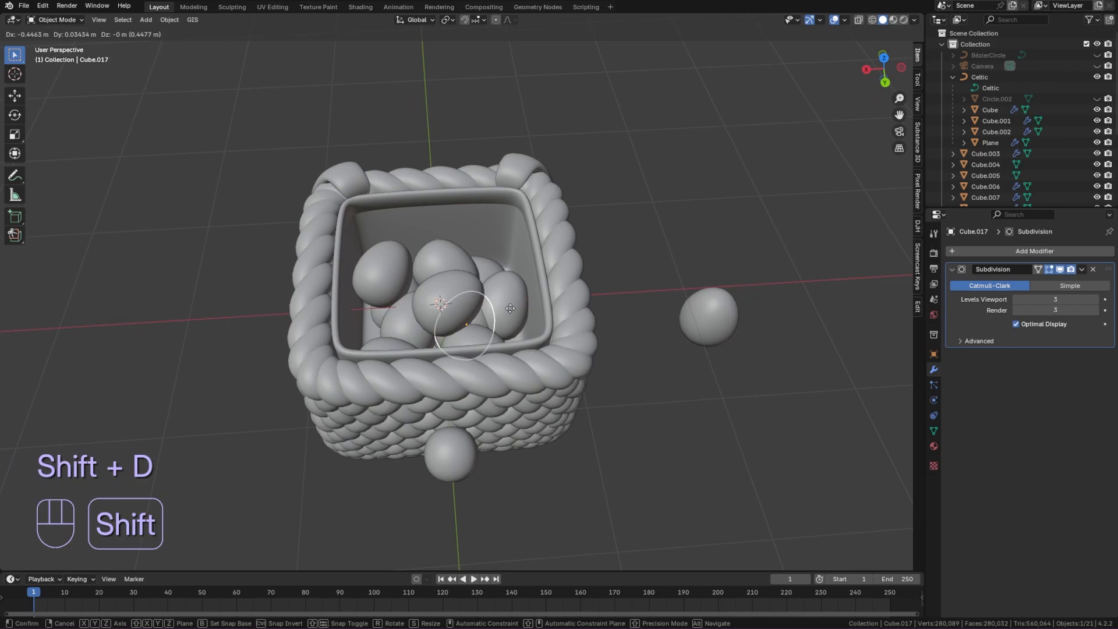
{"action": "right_click", "coordinate": [410, 329]}
{"action": "left_click_drag", "start_coordinate": [410, 304], "coordinate": [345, 309]}
{"action": "left_click_drag", "start_coordinate": [388, 279], "coordinate": [388, 286]}
{"action": "left_click_drag", "start_coordinate": [390, 343], "coordinate": [391, 338]}
{"action": "left_click", "coordinate": [749, 413]}
- Rotate the newest egg about Z and about -31° about X, and nudge it slightly along Y
{"action": "middle_click_drag", "start_coordinate": [635, 364], "coordinate": [827, 390]}
{"action": "left_click", "coordinate": [543, 319]}
{"action": "middle_click_drag", "start_coordinate": [539, 314], "coordinate": [515, 317]}
{"action": "key", "text": "r"}
{"action": "key", "text": "z"}
{"action": "left_click", "coordinate": [541, 367]}
{"action": "key", "text": "r"}
{"action": "key", "text": "x"}
{"action": "left_click", "coordinate": [588, 402]}
{"action": "middle_click_drag", "start_coordinate": [588, 401], "coordinate": [655, 425]}
{"action": "left_click_drag", "start_coordinate": [534, 228], "coordinate": [533, 225]}
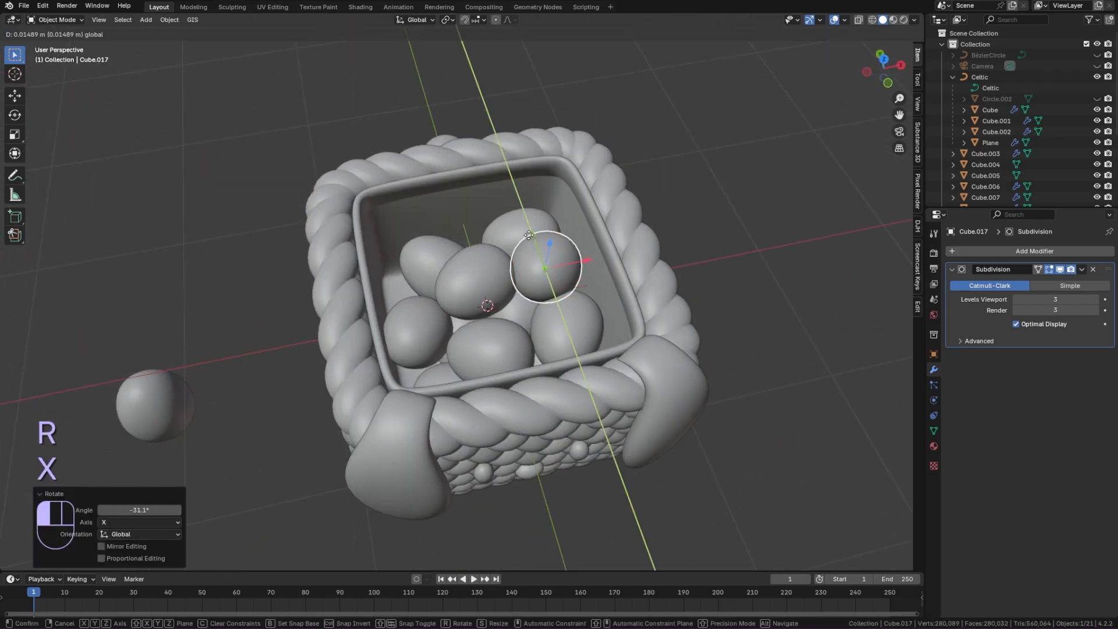
- Rotate the central top egg about Z and X, and shift it about -0.05 m along X
{"action": "left_click", "coordinate": [440, 295]}
{"action": "key", "text": "r"}
{"action": "key", "text": "z"}
{"action": "left_click", "coordinate": [538, 309]}
{"action": "key", "text": "r"}
{"action": "key", "text": "x"}
{"action": "left_click", "coordinate": [588, 304]}
{"action": "left_click_drag", "start_coordinate": [516, 276], "coordinate": [508, 279]}
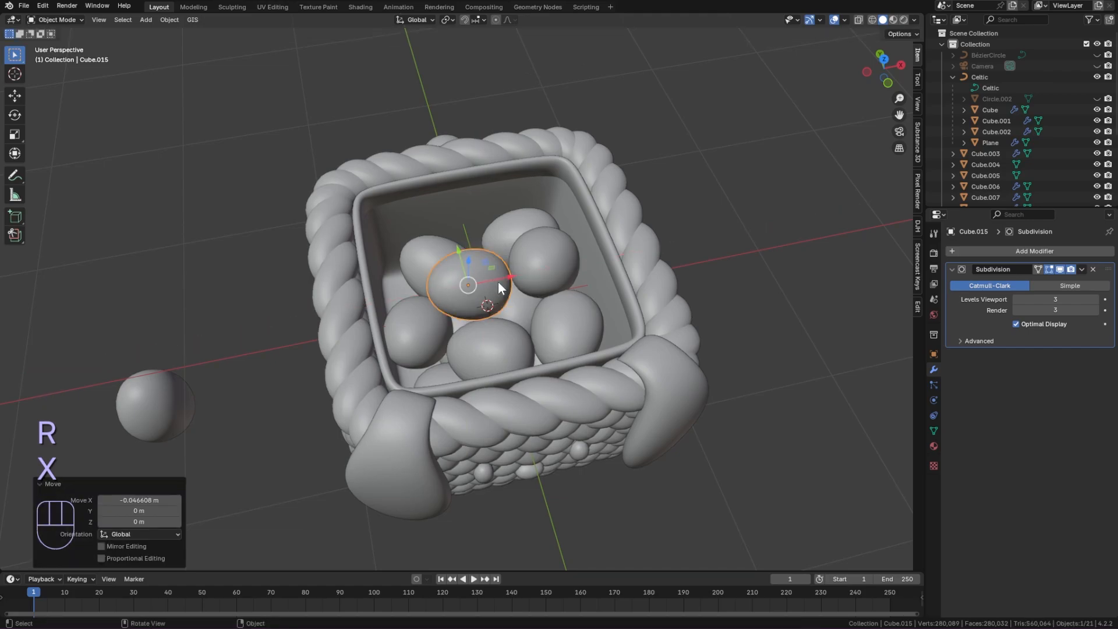
- Fine-tune an egg's position within the pile and deselect everything
{"action": "middle_click_drag", "start_coordinate": [454, 262], "coordinate": [513, 249]}
{"action": "left_click", "coordinate": [514, 249]}
{"action": "middle_click_drag", "start_coordinate": [514, 249], "coordinate": [350, 262]}
{"action": "left_click_drag", "start_coordinate": [554, 373], "coordinate": [551, 368]}
{"action": "left_click", "coordinate": [668, 301]}
- Shift the tilted egg near the basket's side wall slightly along negative Y and deselect it
{"action": "middle_click_drag", "start_coordinate": [668, 302], "coordinate": [551, 286]}
{"action": "left_click", "coordinate": [405, 345]}
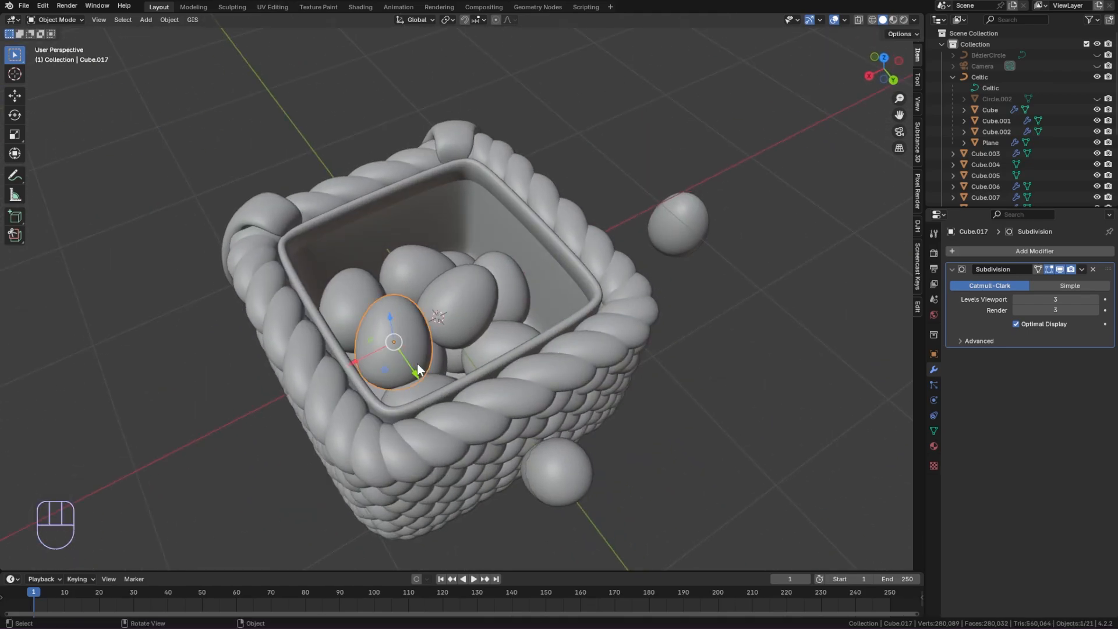
{"action": "left_click_drag", "start_coordinate": [417, 372], "coordinate": [411, 366]}
{"action": "left_click", "coordinate": [699, 380]}
- Nudge the egg in the basket corner beside the ear and deselect everything
{"action": "middle_click_drag", "start_coordinate": [699, 380], "coordinate": [397, 384]}
{"action": "left_click_drag", "start_coordinate": [454, 398], "coordinate": [452, 399]}
{"action": "left_click", "coordinate": [699, 402]}
{"action": "middle_click_drag", "start_coordinate": [699, 402], "coordinate": [721, 373]}
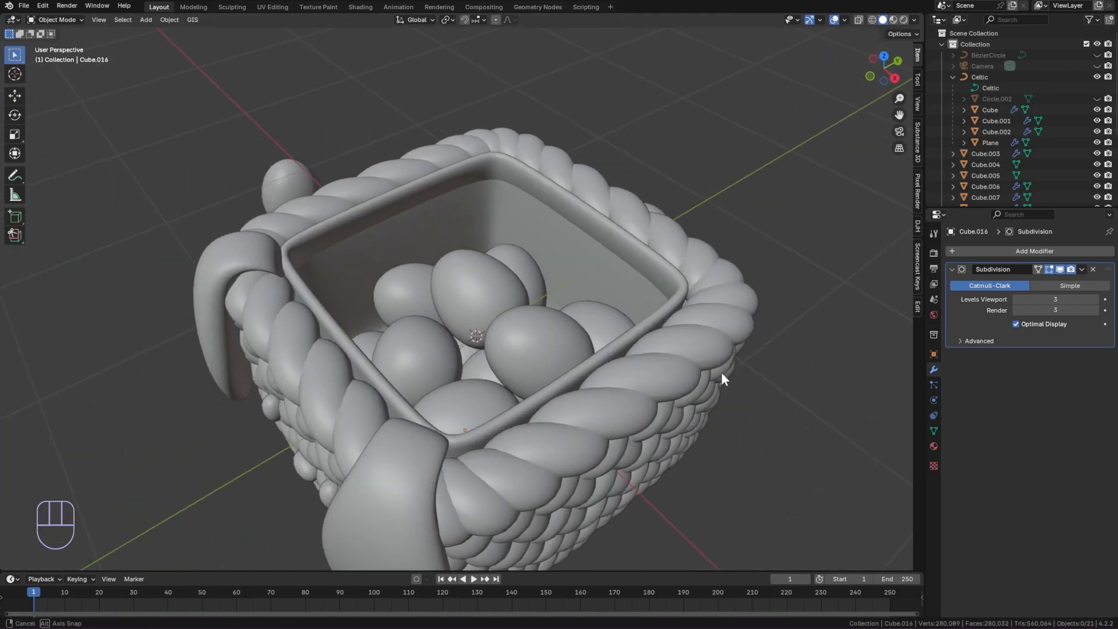
- Duplicate the central top egg, move the copy along negative Y and about -0.41 m along X
{"action": "scroll", "coordinate": [443, 326], "scroll_direction": "down", "scroll_amount": 1}
{"action": "left_click", "coordinate": [476, 289]}
{"action": "key", "text": "shift+d"}
{"action": "right_click", "coordinate": [502, 296]}
{"action": "left_click_drag", "start_coordinate": [510, 278], "coordinate": [471, 298]}
{"action": "left_click_drag", "start_coordinate": [464, 342], "coordinate": [432, 303]}
- Rotate the duplicated egg about X and Z, shift it along negative Y and lower it along Z
{"action": "key", "text": "r"}
{"action": "key", "text": "x"}
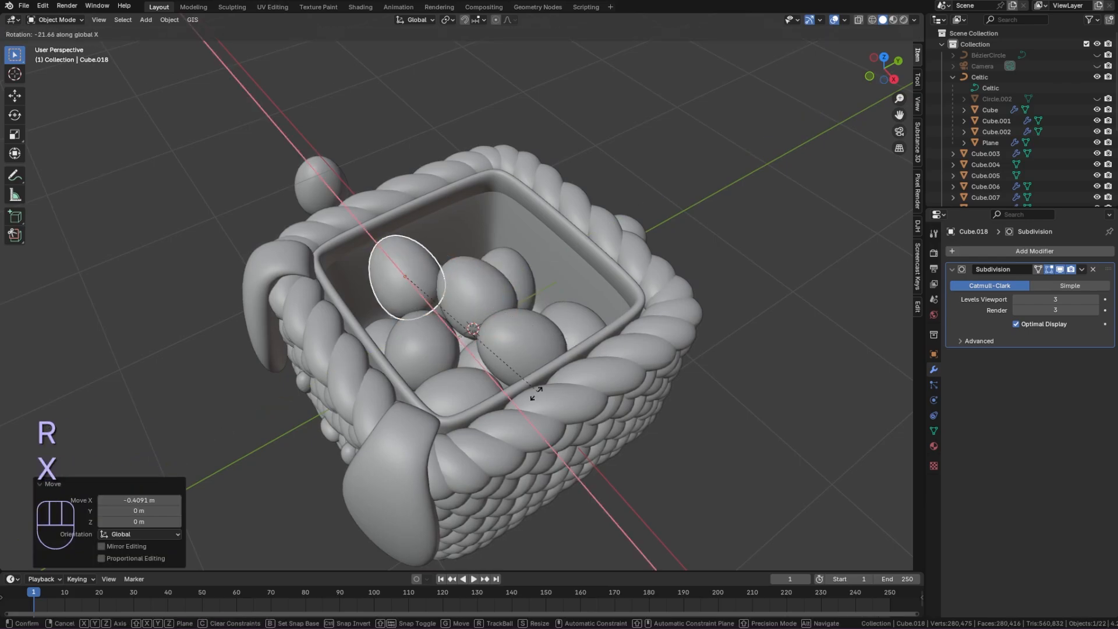
{"action": "left_click", "coordinate": [411, 309]}
{"action": "key", "text": "r"}
{"action": "key", "text": "z"}
{"action": "left_click", "coordinate": [430, 274]}
{"action": "left_click_drag", "start_coordinate": [442, 256], "coordinate": [425, 266]}
{"action": "left_click_drag", "start_coordinate": [391, 263], "coordinate": [394, 281]}
- Duplicate an egg at the front of the pile, move the copy about 0.29 m along Y and rotate it about Z
{"action": "middle_click_drag", "start_coordinate": [396, 286], "coordinate": [495, 291]}
{"action": "left_click", "coordinate": [487, 323]}
{"action": "key", "text": "shift+d"}
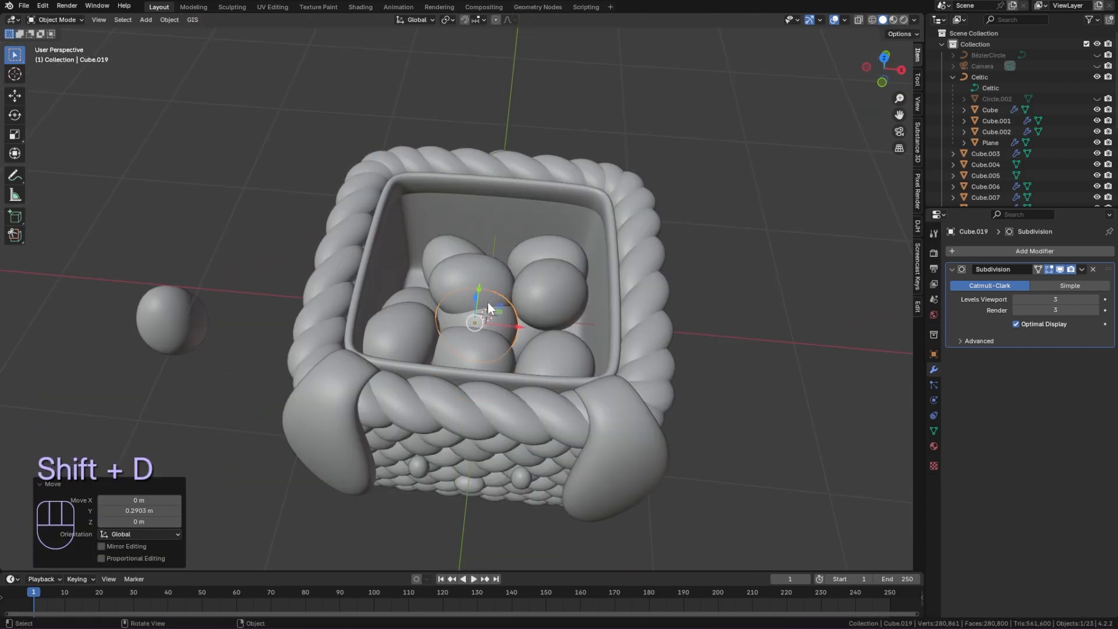
{"action": "mouse_move", "coordinate": [480, 300]}
{"action": "left_mouse_down"}
{"action": "mouse_move", "coordinate": [470, 275]}
{"action": "mouse_move", "coordinate": [476, 285]}
{"action": "left_mouse_up"}
{"action": "key", "text": "r"}
{"action": "key", "text": "z"}
{"action": "left_click", "coordinate": [541, 350]}
- Duplicate the egg again, move the copy along Y toward the basket's back and lower it about 0.12 m along Z
{"action": "middle_click_drag", "start_coordinate": [542, 350], "coordinate": [719, 391]}
{"action": "scroll", "coordinate": [728, 314], "scroll_direction": "down", "scroll_amount": 2}
{"action": "key", "text": "shift+d"}
{"action": "left_click", "coordinate": [517, 329]}
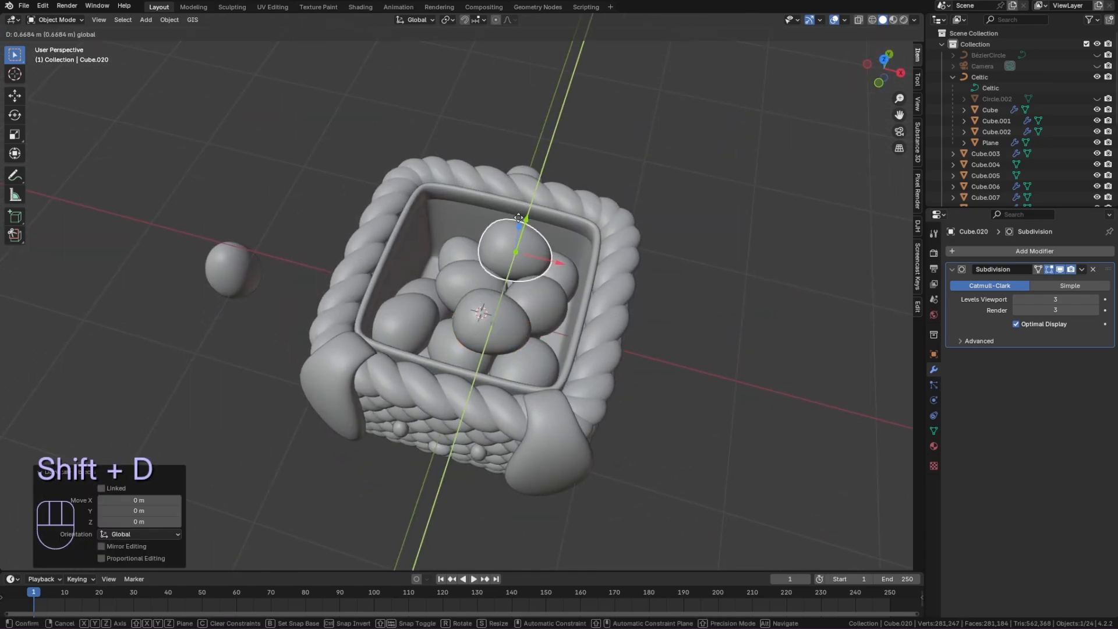
{"action": "middle_click_drag", "start_coordinate": [518, 328], "coordinate": [424, 215]}
{"action": "key", "text": "g"}
{"action": "key", "text": "y"}
{"action": "left_click", "coordinate": [425, 232]}
{"action": "key", "text": "g"}
{"action": "key", "text": "z"}
{"action": "left_click_drag", "start_coordinate": [425, 233], "coordinate": [426, 234]}
- Rotate the back egg about the Z axis and deselect it
{"action": "key", "text": "r"}
{"action": "key", "text": "z"}
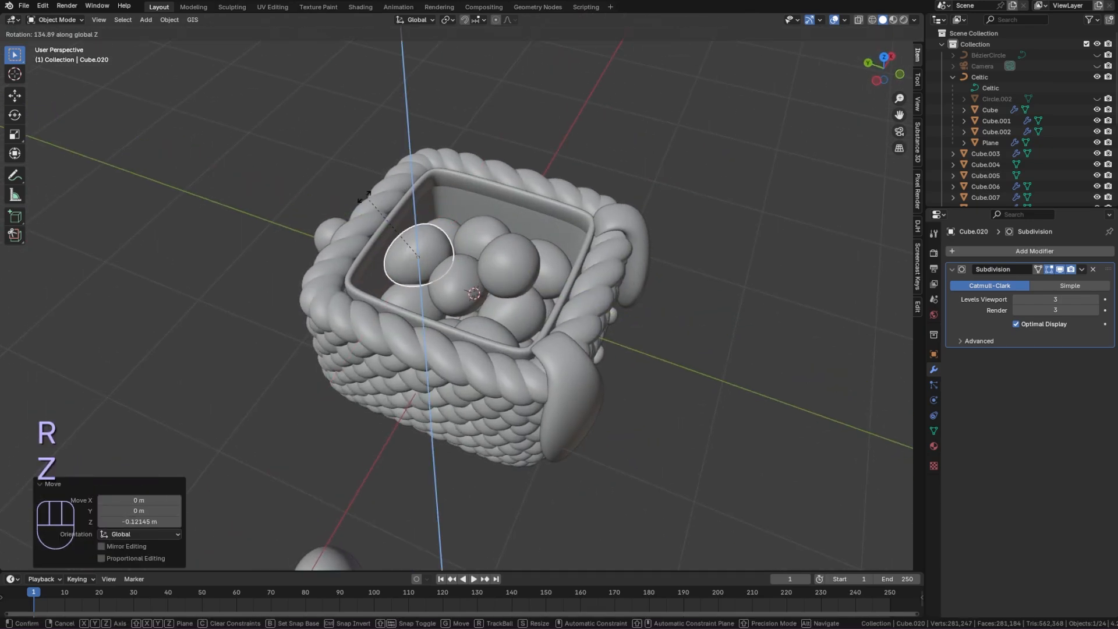
{"action": "left_click", "coordinate": [641, 272]}
{"action": "left_click", "coordinate": [672, 271]}
- Duplicate an upper egg, move the copy about -0.38 m along X and rotate it about X
{"action": "middle_click_drag", "start_coordinate": [673, 271], "coordinate": [634, 310]}
{"action": "scroll", "coordinate": [633, 309], "scroll_direction": "down", "scroll_amount": 2}
{"action": "left_click", "coordinate": [479, 283]}
{"action": "key", "text": "shift+d"}
{"action": "left_click", "coordinate": [458, 278]}
{"action": "key", "text": "r"}
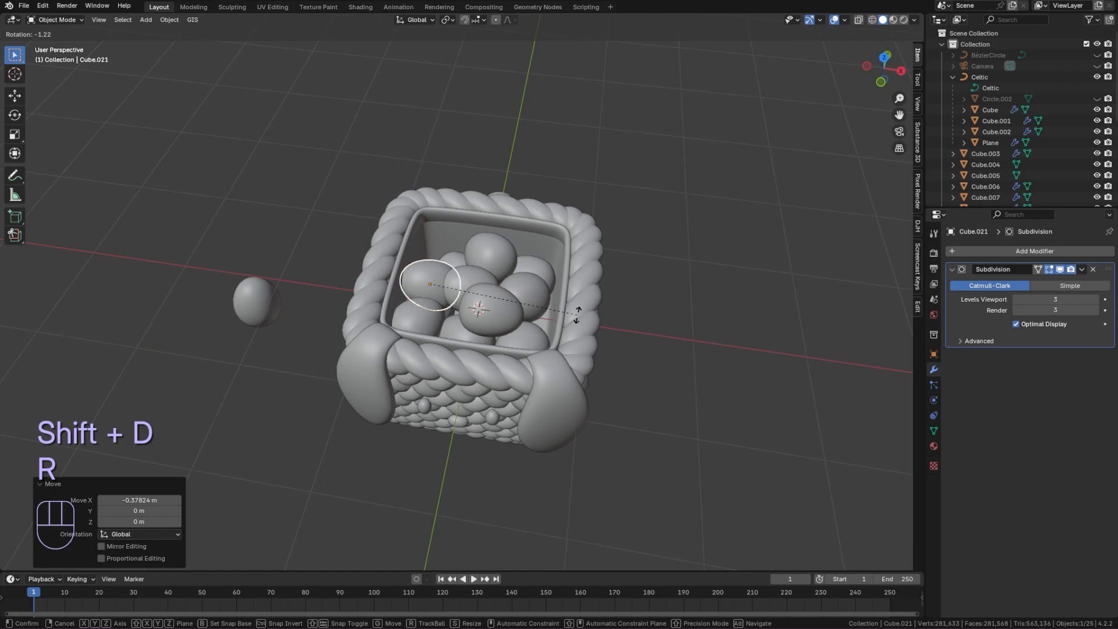
{"action": "key", "text": "x"}
{"action": "left_click", "coordinate": [573, 262]}
- Rotate the duplicated egg about Z, shift it toward the basket's back corner and rotate it about 32° about X
{"action": "key", "text": "r"}
{"action": "key", "text": "z"}
{"action": "left_click", "coordinate": [550, 239]}
{"action": "scroll", "coordinate": [495, 245], "scroll_direction": "up", "scroll_amount": 1}
{"action": "left_click_drag", "start_coordinate": [435, 254], "coordinate": [443, 222]}
{"action": "key", "text": "r"}
{"action": "key", "text": "x"}
{"action": "left_click", "coordinate": [668, 259]}
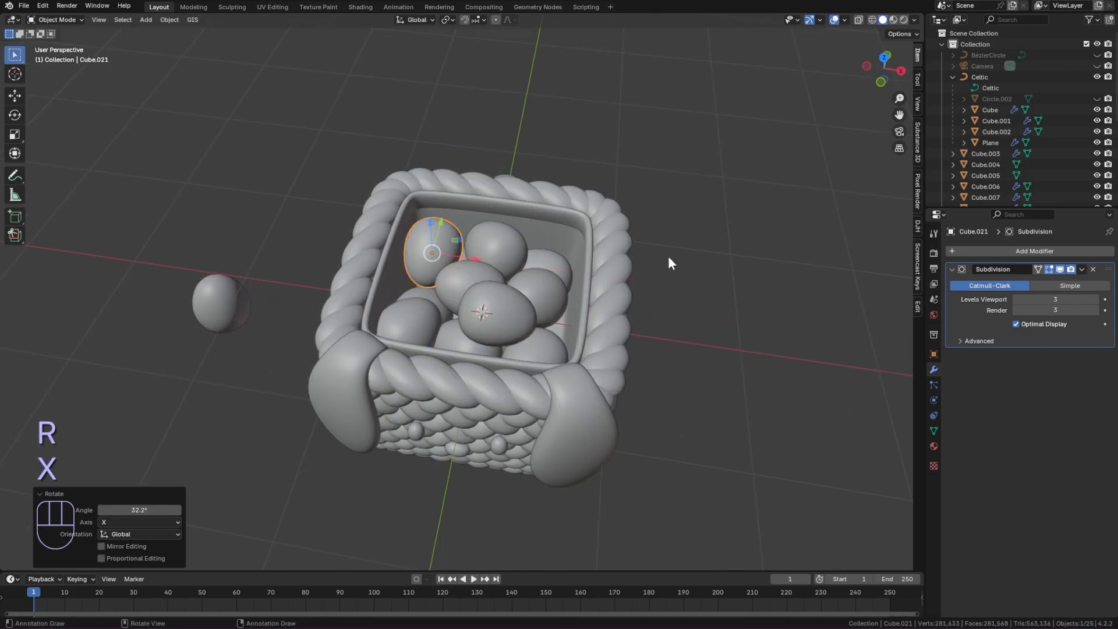
- Duplicate the back-corner egg, place the copy on the pile beside it, rotate it about Z and adjust its position
{"action": "middle_click_drag", "start_coordinate": [669, 259], "coordinate": [706, 292]}
{"action": "scroll", "coordinate": [706, 292], "scroll_direction": "up", "scroll_amount": 2}
{"action": "key", "text": "shift+d"}
{"action": "middle_click_drag", "start_coordinate": [625, 278], "coordinate": [413, 245]}
{"action": "key", "text": "r"}
{"action": "key", "text": "z"}
{"action": "left_click", "coordinate": [461, 267]}
{"action": "left_click_drag", "start_coordinate": [412, 244], "coordinate": [413, 232]}
{"action": "left_click", "coordinate": [413, 232]}
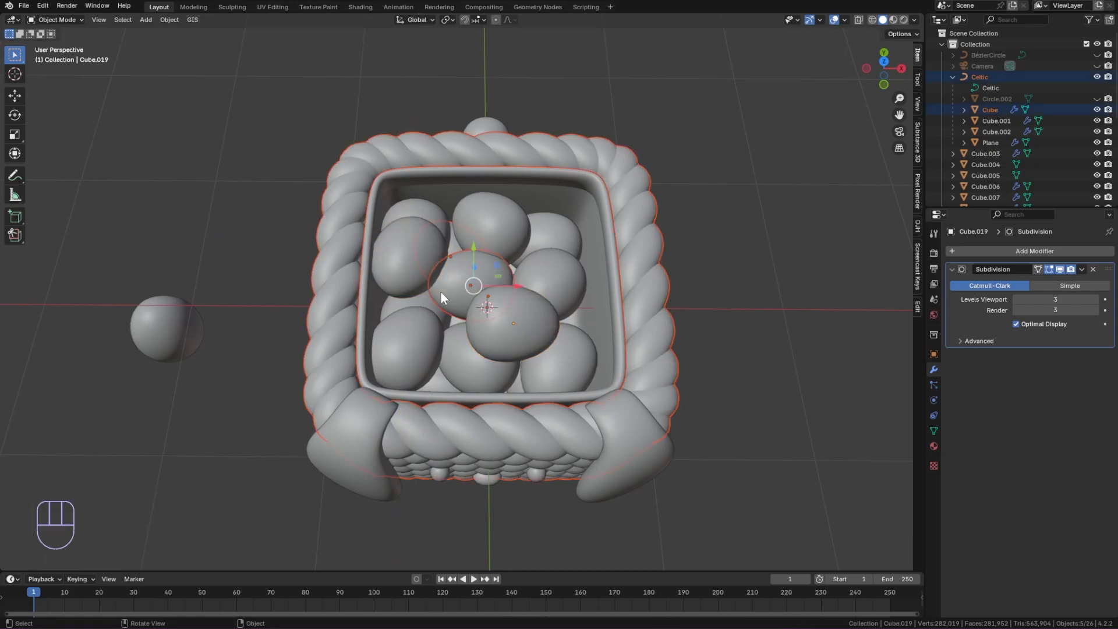
- Select the top egg at the front of the pile and rotate it about the Z axis
{"action": "middle_click_drag", "start_coordinate": [442, 292], "coordinate": [405, 218]}
{"action": "left_click", "coordinate": [489, 308]}
{"action": "key", "text": "r"}
{"action": "key", "text": "z"}
{"action": "left_click", "coordinate": [493, 291]}
{"action": "middle_click_drag", "start_coordinate": [492, 302], "coordinate": [509, 271]}
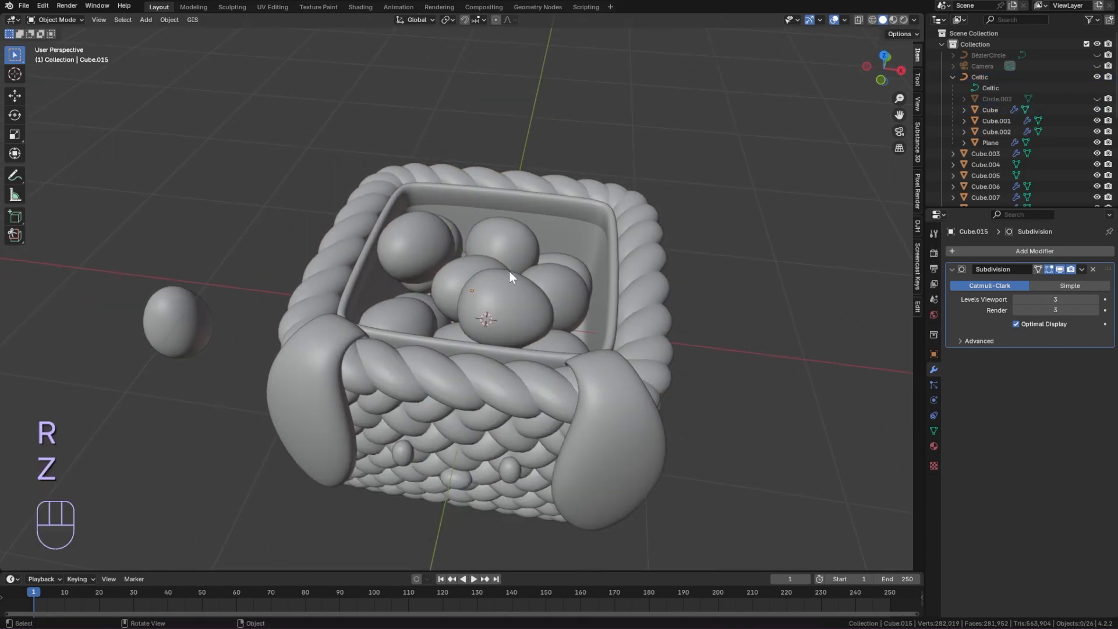
- Duplicate the upper egg near the basket's back corner and raise the copy about 0.19 m along Z
{"action": "left_click", "coordinate": [419, 254]}
{"action": "mouse_move", "coordinate": [414, 238]}
{"action": "left_mouse_down"}
{"action": "mouse_move", "coordinate": [417, 249]}
{"action": "mouse_move", "coordinate": [407, 232]}
{"action": "left_mouse_up"}
{"action": "middle_click_drag", "start_coordinate": [428, 244], "coordinate": [542, 284]}
{"action": "left_click", "coordinate": [493, 278]}
{"action": "scroll", "coordinate": [715, 299], "scroll_direction": "down", "scroll_amount": 2}
{"action": "key", "text": "shift+d"}
{"action": "left_click", "coordinate": [467, 229]}
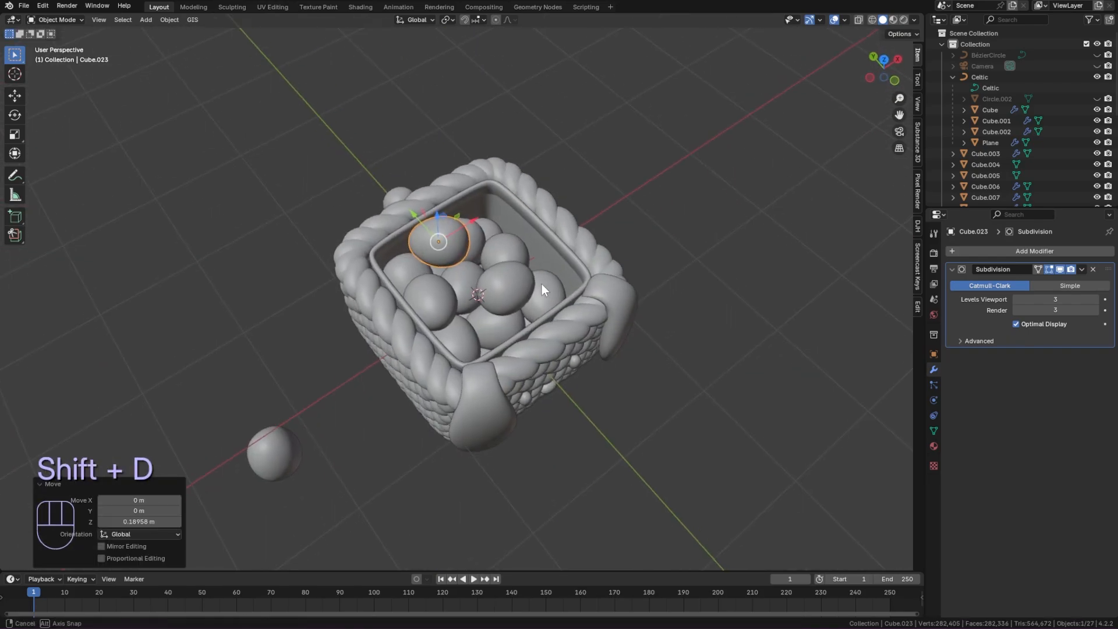
- Rotate the raised egg about Z and shift it to the middle of the pile's back side
{"action": "key", "text": "r"}
{"action": "key", "text": "z"}
{"action": "left_click", "coordinate": [428, 225]}
{"action": "left_click", "coordinate": [685, 220]}
{"action": "middle_click_drag", "start_coordinate": [685, 224], "coordinate": [622, 246]}
{"action": "key", "text": "r"}
{"action": "key", "text": "z"}
{"action": "left_click", "coordinate": [494, 230]}
{"action": "middle_click_drag", "start_coordinate": [494, 230], "coordinate": [574, 280]}
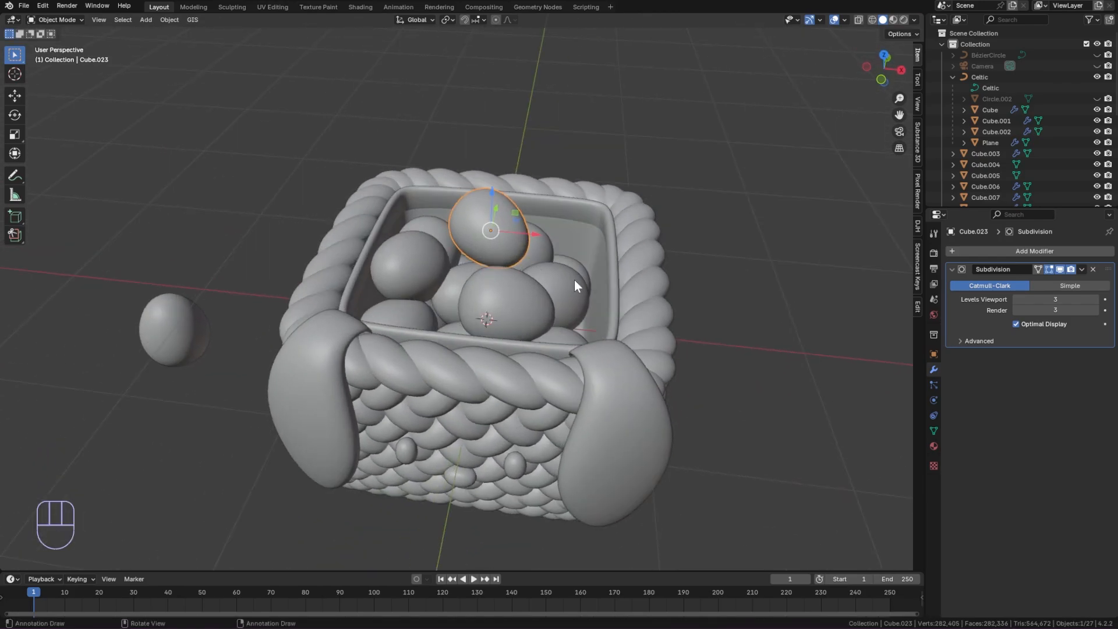
- Duplicate the back middle egg, place the copy in the other back corner of the basket and rotate it about Z
{"action": "key", "text": "shift+d"}
{"action": "left_click", "coordinate": [523, 239]}
{"action": "key", "text": "r"}
{"action": "key", "text": "z"}
{"action": "left_click", "coordinate": [550, 268]}
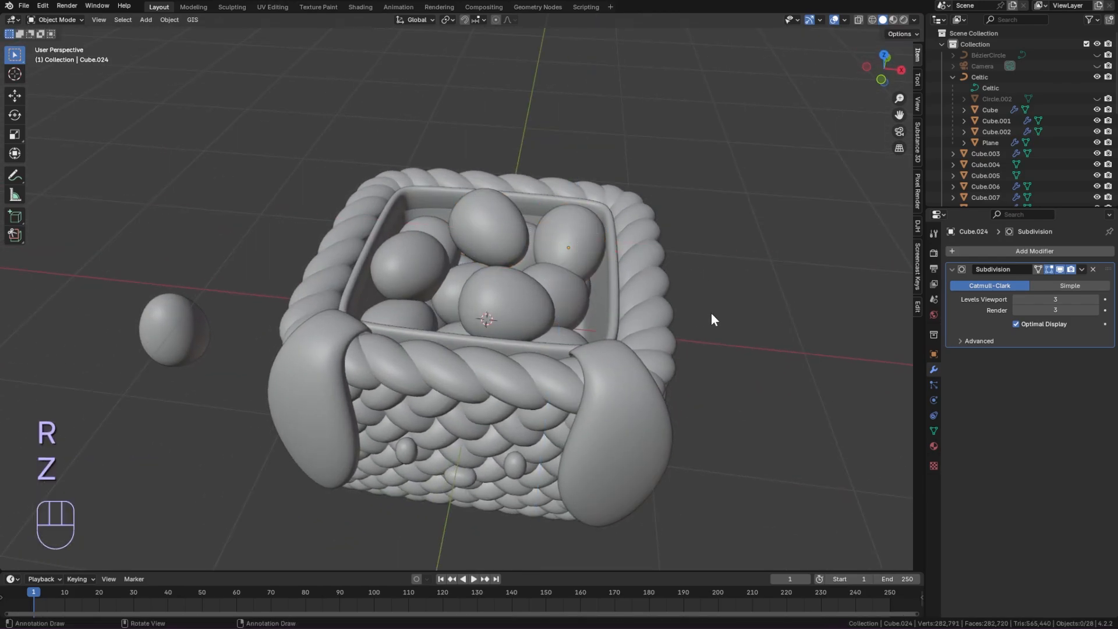
- Try repositioning the new corner egg along X and Z, and delete it
{"action": "middle_click_drag", "start_coordinate": [711, 313], "coordinate": [651, 313]}
{"action": "left_click", "coordinate": [583, 303]}
{"action": "key", "text": "g"}
{"action": "key", "text": "x"}
{"action": "key", "text": "z"}
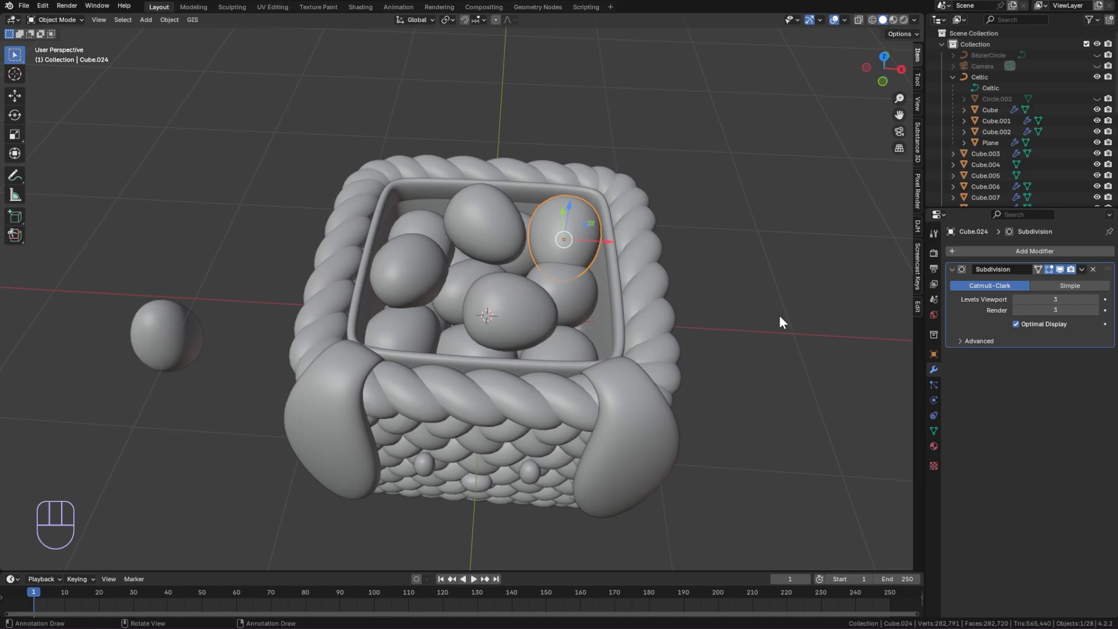
{"action": "left_click", "coordinate": [509, 283]}
{"action": "key", "text": "g"}
{"action": "key", "text": "z"}
{"action": "left_click", "coordinate": [564, 192]}
{"action": "middle_click_drag", "start_coordinate": [565, 192], "coordinate": [551, 276]}
{"action": "key", "text": "Delete"}
- Select an egg on the +X side of the pile and rotate it about the Z axis
{"action": "left_click", "coordinate": [609, 250]}
{"action": "key", "text": "r"}
{"action": "key", "text": "z"}
{"action": "left_click", "coordinate": [688, 305]}
- Shift the top back egg within the pile, rotate it about Z and deselect everything
{"action": "middle_click_drag", "start_coordinate": [693, 272], "coordinate": [559, 276]}
{"action": "left_click", "coordinate": [499, 237]}
{"action": "left_click_drag", "start_coordinate": [559, 276], "coordinate": [577, 279]}
{"action": "left_click", "coordinate": [576, 279]}
{"action": "middle_click_drag", "start_coordinate": [577, 279], "coordinate": [606, 326]}
{"action": "key", "text": "r"}
{"action": "key", "text": "z"}
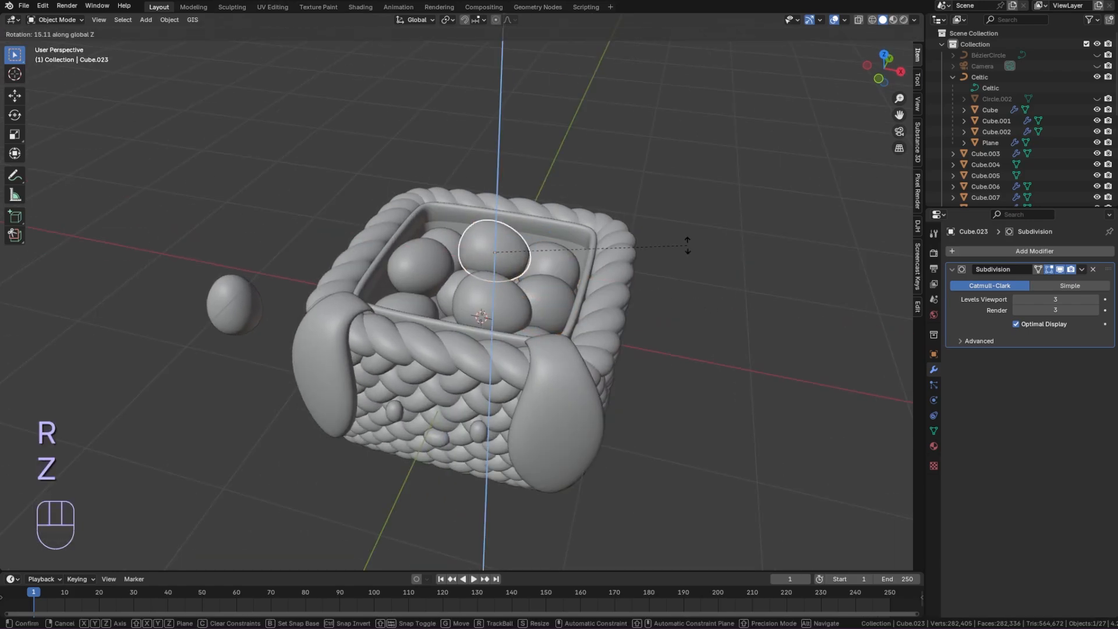
{"action": "left_click", "coordinate": [605, 336]}
{"action": "scroll", "coordinate": [605, 337], "scroll_direction": "down", "scroll_amount": 3}
{"action": "key", "text": "alt+a"}
- Unhide the basket's twisted handle and hide the loose egg beside the basket
{"action": "left_click", "coordinate": [1097, 56]}
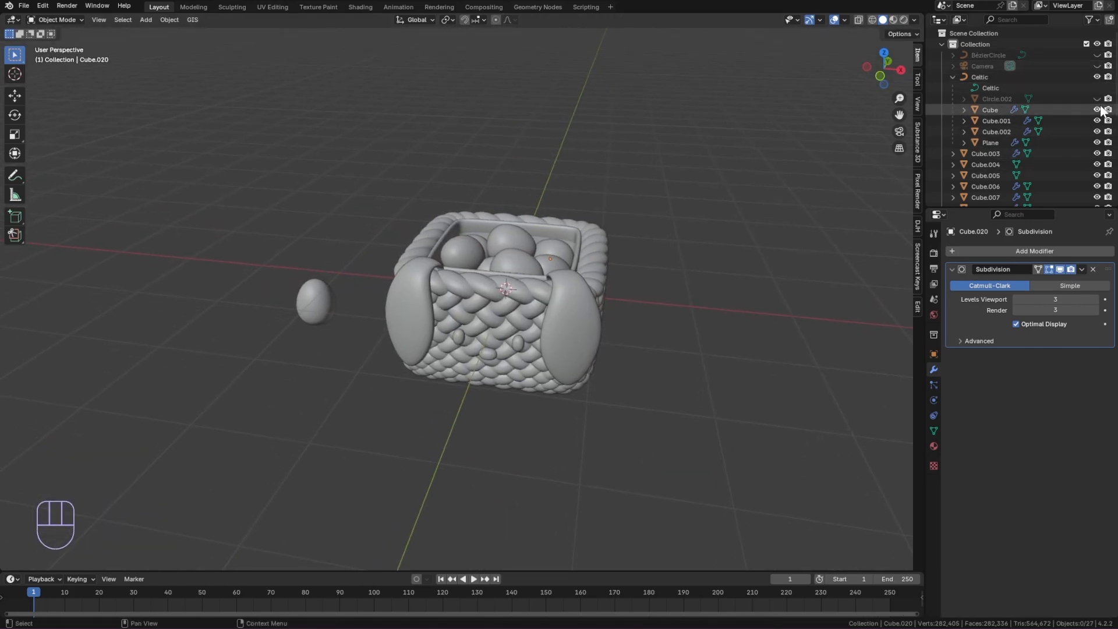
{"action": "left_click", "coordinate": [1097, 99]}
{"action": "left_click", "coordinate": [315, 300]}
{"action": "left_click", "coordinate": [1097, 154]}
{"action": "middle_click_drag", "start_coordinate": [715, 303], "coordinate": [835, 76]}
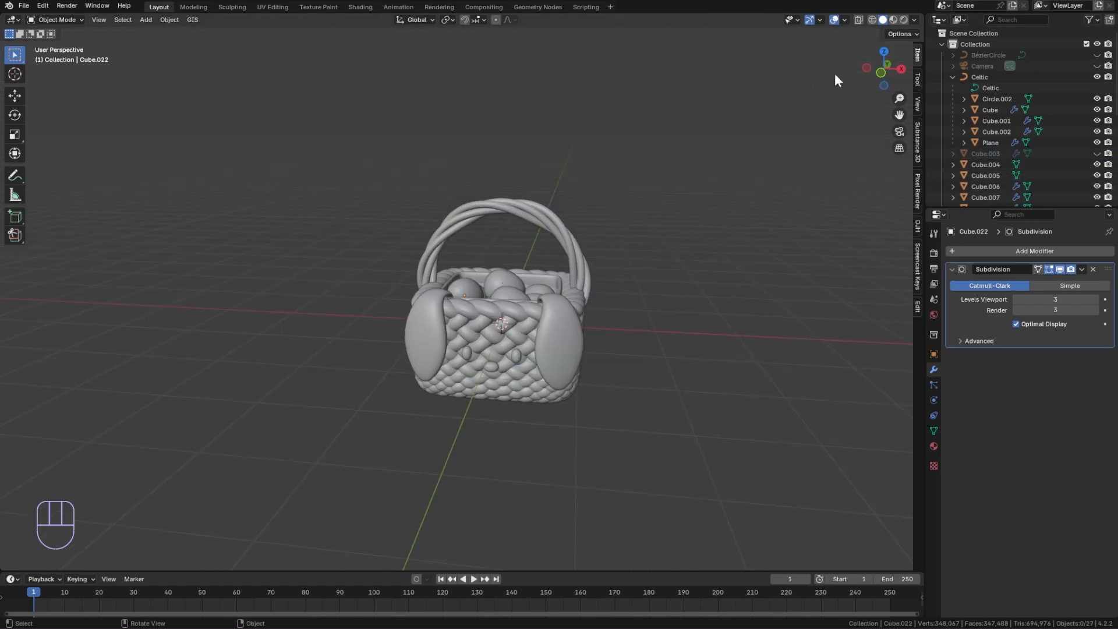
- Split the 3D view into two viewports and set the selected camera as the active camera in the new one
{"action": "left_click_drag", "start_coordinate": [921, 14], "coordinate": [368, 191]}
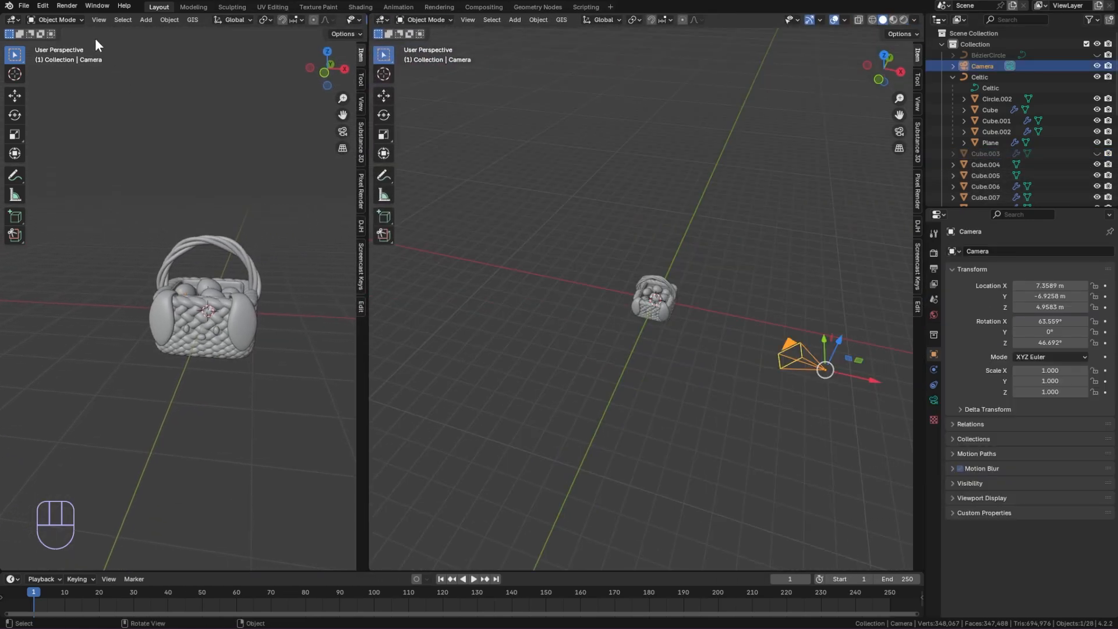
{"action": "left_click", "coordinate": [99, 20]}
{"action": "mouse_move", "coordinate": [139, 153]}
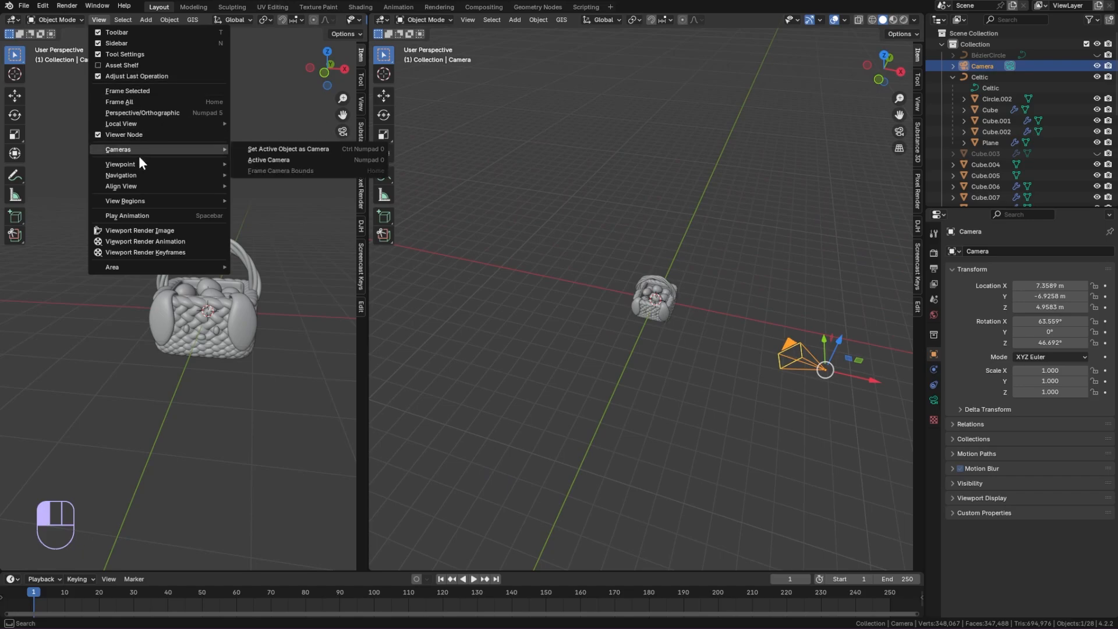
{"action": "left_click", "coordinate": [268, 148]}
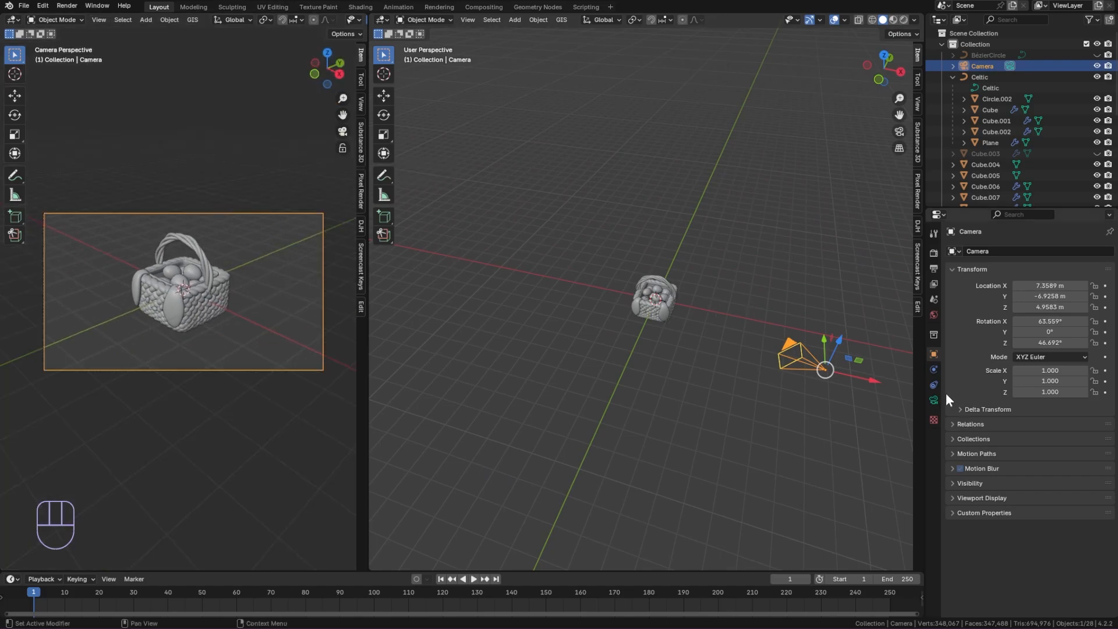
- Change the camera's lens type to Orthographic
{"action": "left_click", "coordinate": [933, 400]}
{"action": "left_click", "coordinate": [1056, 285]}
{"action": "left_click", "coordinate": [1048, 298]}
- Move the camera toward the front of the basket and rotate it about Z to aim at it, finishing with about -2.3°
{"action": "key", "text": "r"}
{"action": "key", "text": "z"}
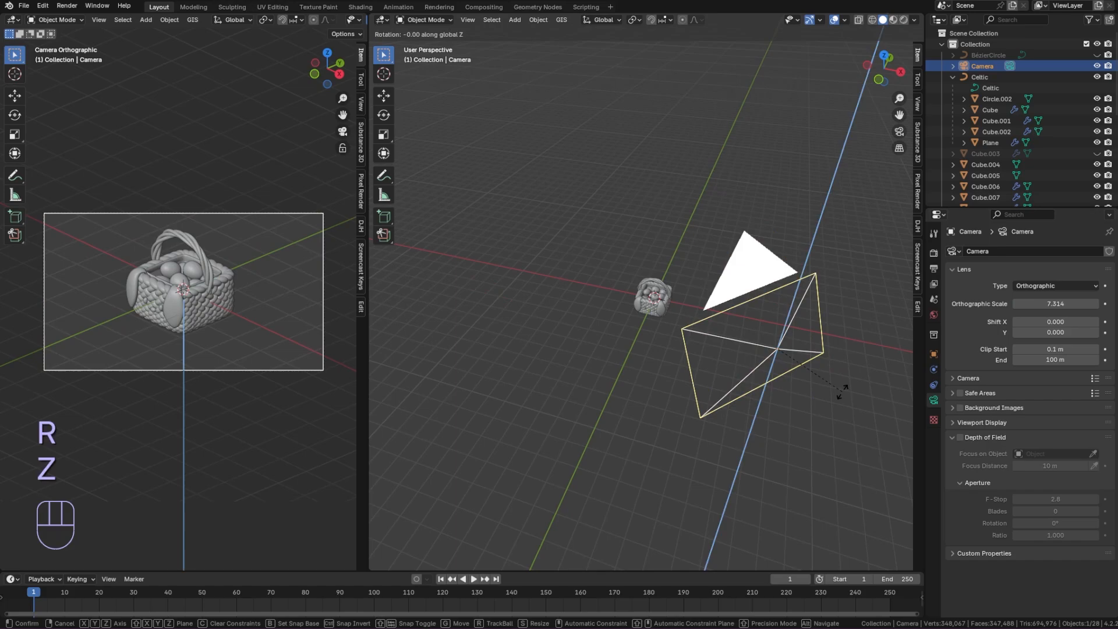
{"action": "left_click", "coordinate": [820, 404]}
{"action": "left_click_drag", "start_coordinate": [815, 358], "coordinate": [726, 352]}
{"action": "key", "text": "r"}
{"action": "key", "text": "z"}
{"action": "left_click", "coordinate": [735, 371]}
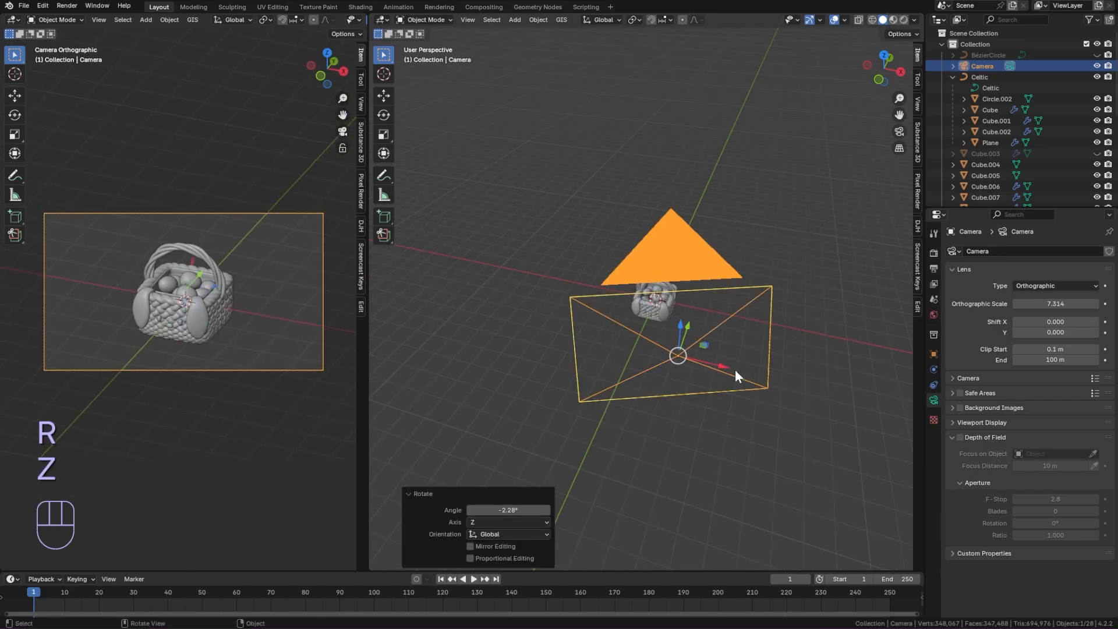
- Set the camera's orthographic scale to 5.514 and center the basket in frame, shifting the camera about -0.10 m along X
{"action": "middle_click_drag", "start_coordinate": [735, 369], "coordinate": [713, 350]}
{"action": "left_click_drag", "start_coordinate": [671, 240], "coordinate": [669, 245]}
{"action": "mouse_move", "coordinate": [1056, 304]}
{"action": "left_mouse_down"}
{"action": "mouse_move", "coordinate": [1025, 303]}
{"action": "mouse_move", "coordinate": [1044, 304]}
{"action": "left_mouse_up"}
{"action": "left_click_drag", "start_coordinate": [674, 255], "coordinate": [674, 250]}
{"action": "left_click_drag", "start_coordinate": [712, 297], "coordinate": [709, 297]}
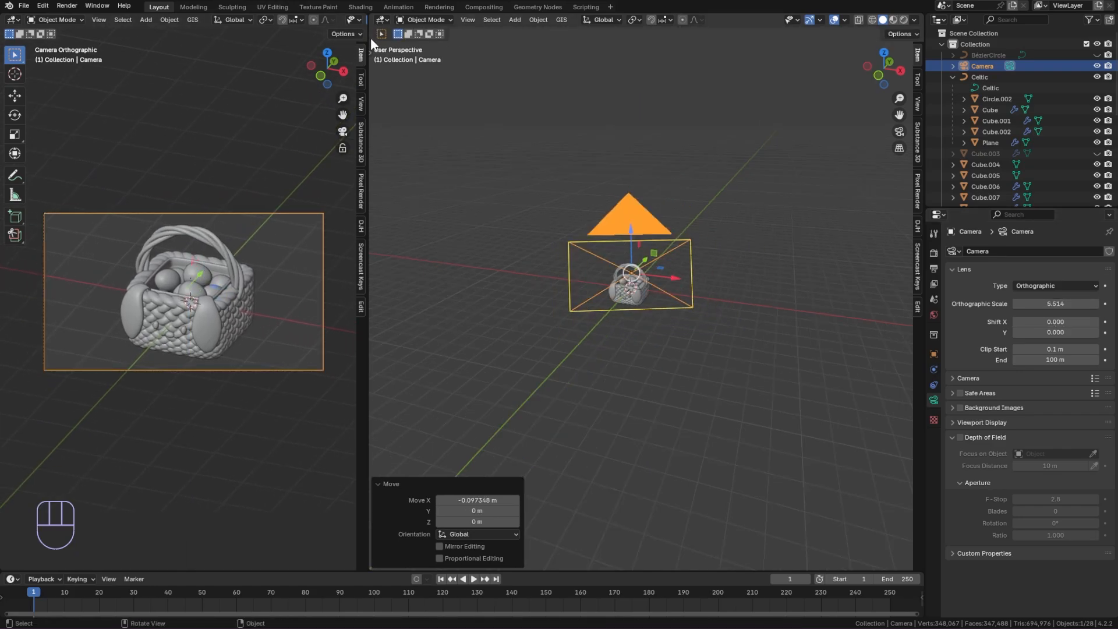
- Turn off the gizmos and overlays in the camera viewport and adjust the width of that viewport
{"action": "left_click_drag", "start_coordinate": [369, 36], "coordinate": [465, 34]}
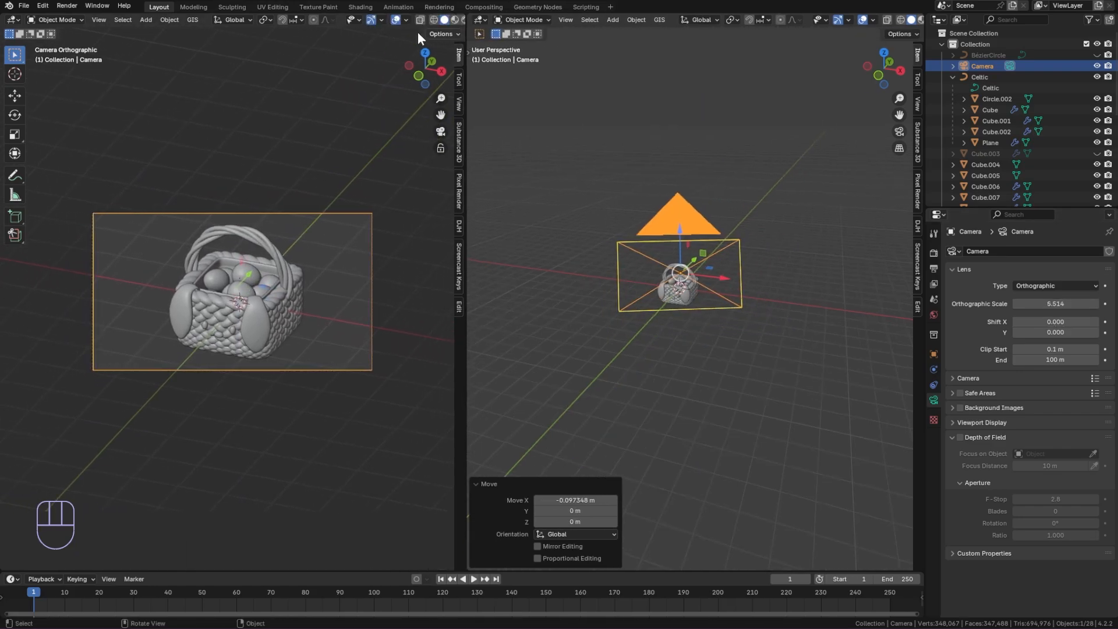
{"action": "left_click", "coordinate": [372, 21]}
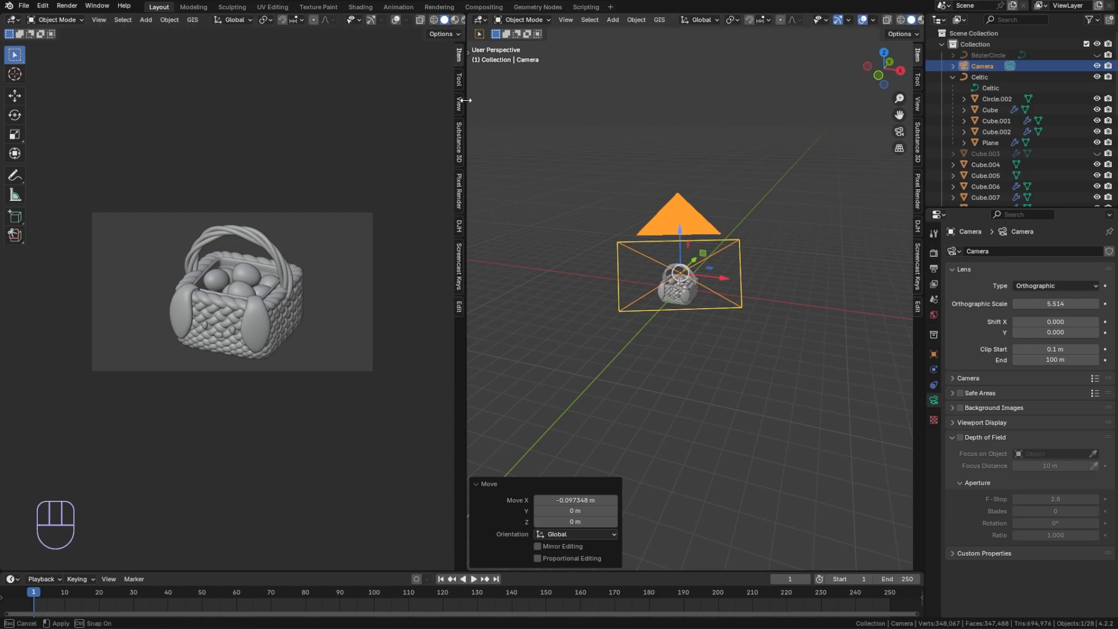
{"action": "left_click_drag", "start_coordinate": [465, 100], "coordinate": [370, 100]}
- Add a plane, scale it up into a large floor and lower it about 0.74 m to the basket's base
{"action": "key", "text": "shift+a"}
{"action": "mouse_move", "coordinate": [644, 303]}
{"action": "left_click", "coordinate": [693, 302]}
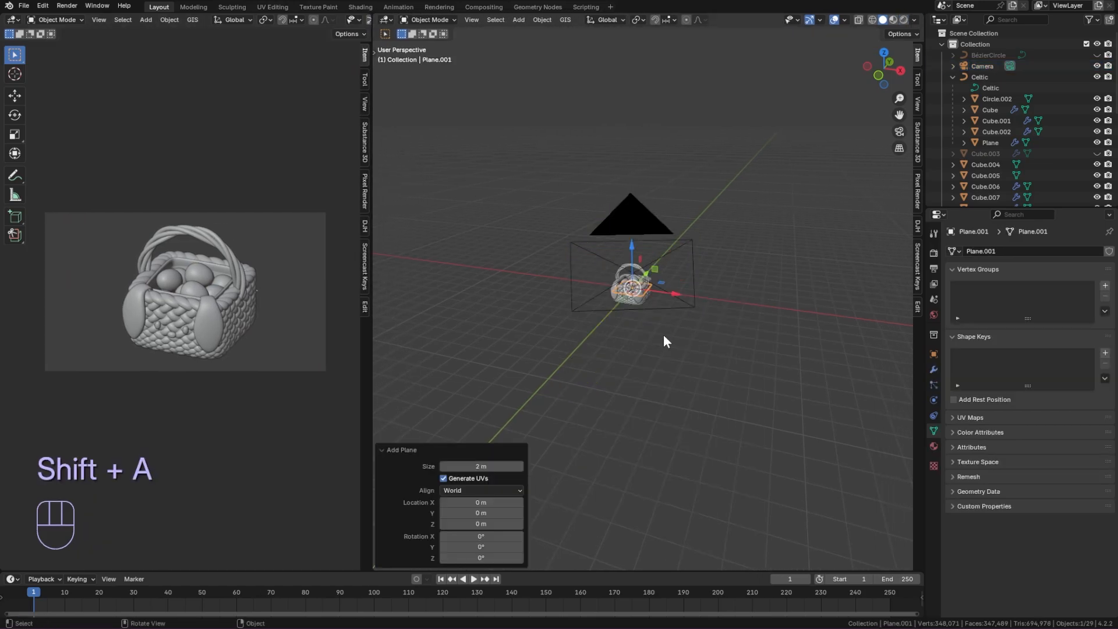
{"action": "key", "text": "s"}
{"action": "left_click", "coordinate": [848, 368]}
{"action": "mouse_move", "coordinate": [631, 247]}
{"action": "left_mouse_down"}
{"action": "mouse_move", "coordinate": [632, 272]}
{"action": "mouse_move", "coordinate": [632, 258]}
{"action": "left_mouse_up"}
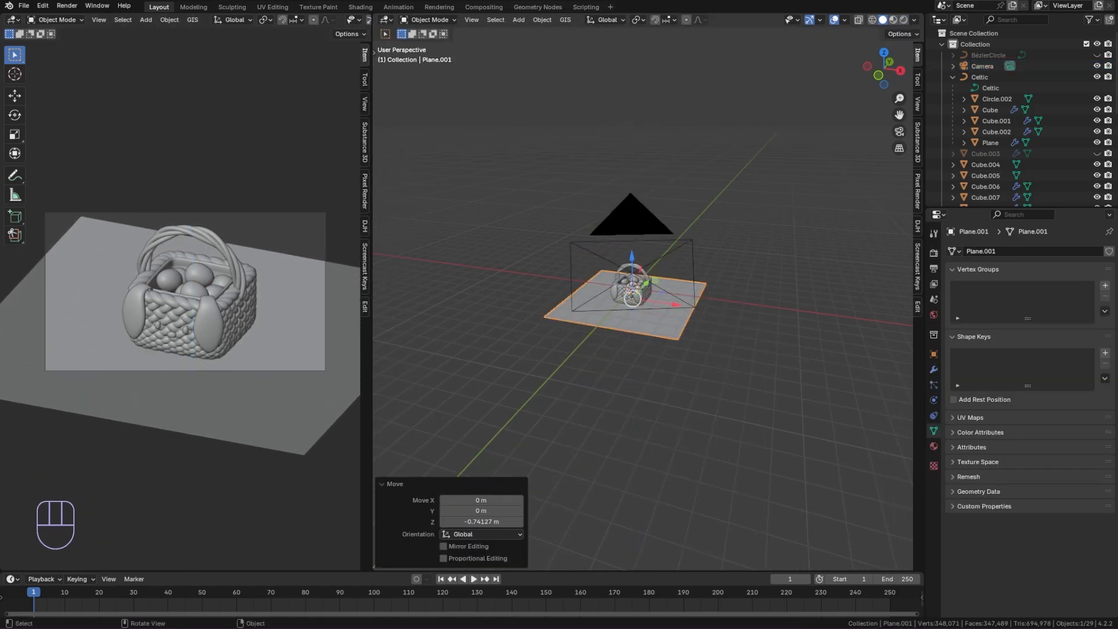
{"action": "key", "text": "s"}
{"action": "left_click", "coordinate": [744, 398]}
- Extrude three outer edges of the floor plane upward along Z to form backdrop walls
{"action": "key", "text": "Tab"}
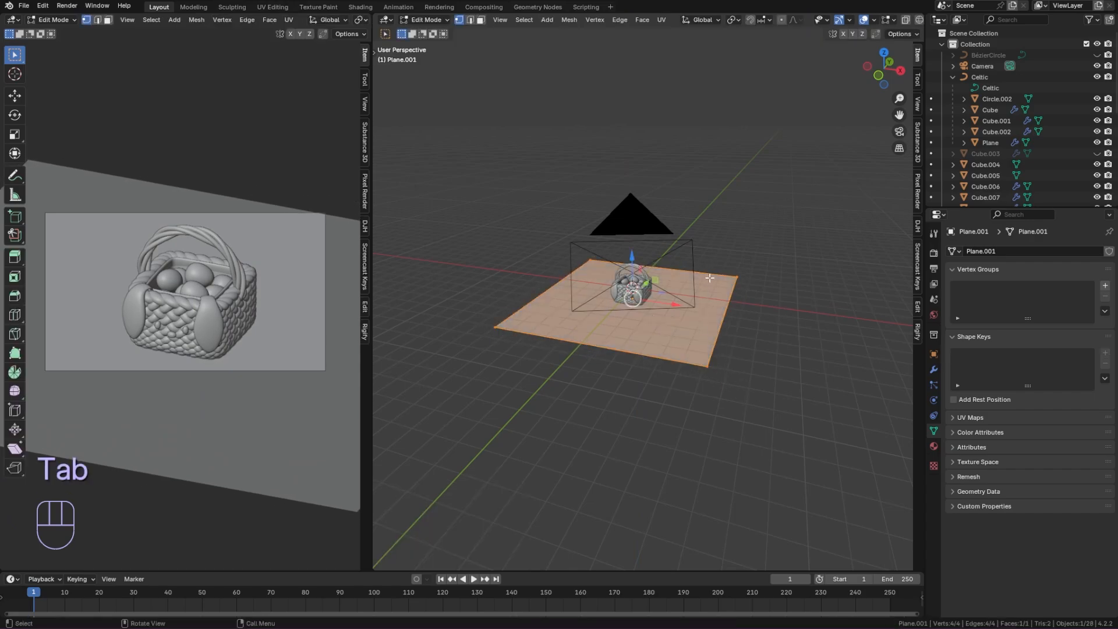
{"action": "key", "text": "2"}
{"action": "left_click", "coordinate": [709, 274]}
{"action": "left_click", "coordinate": [724, 333], "text": "shift"}
{"action": "key", "text": "e"}
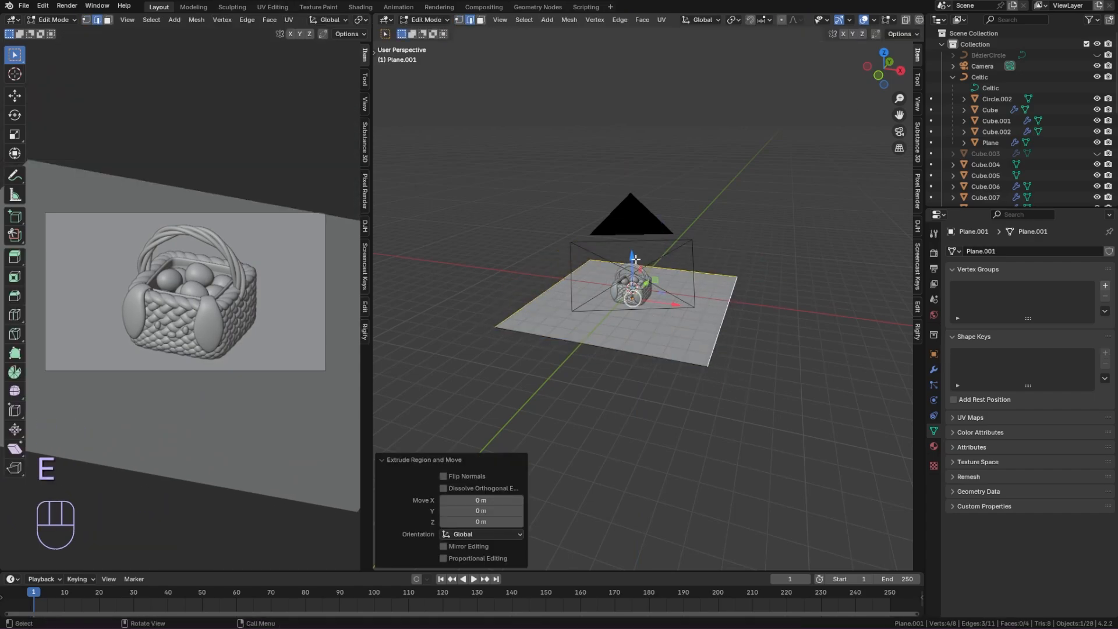
{"action": "left_click_drag", "start_coordinate": [632, 256], "coordinate": [634, 141]}
- Bevel the three edges where the walls meet the floor with multiple segments and shade the backdrop smooth
{"action": "middle_click_drag", "start_coordinate": [636, 151], "coordinate": [693, 154]}
{"action": "left_click", "coordinate": [719, 318], "text": "alt"}
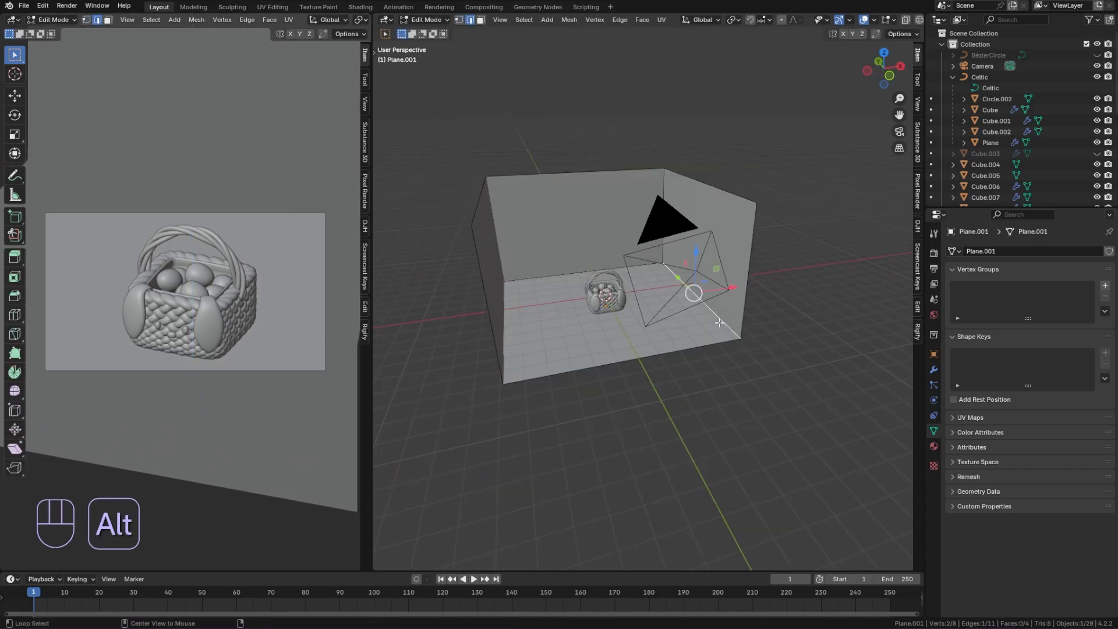
{"action": "left_click", "coordinate": [506, 316], "text": "shift"}
{"action": "key", "text": "ctrl+b"}
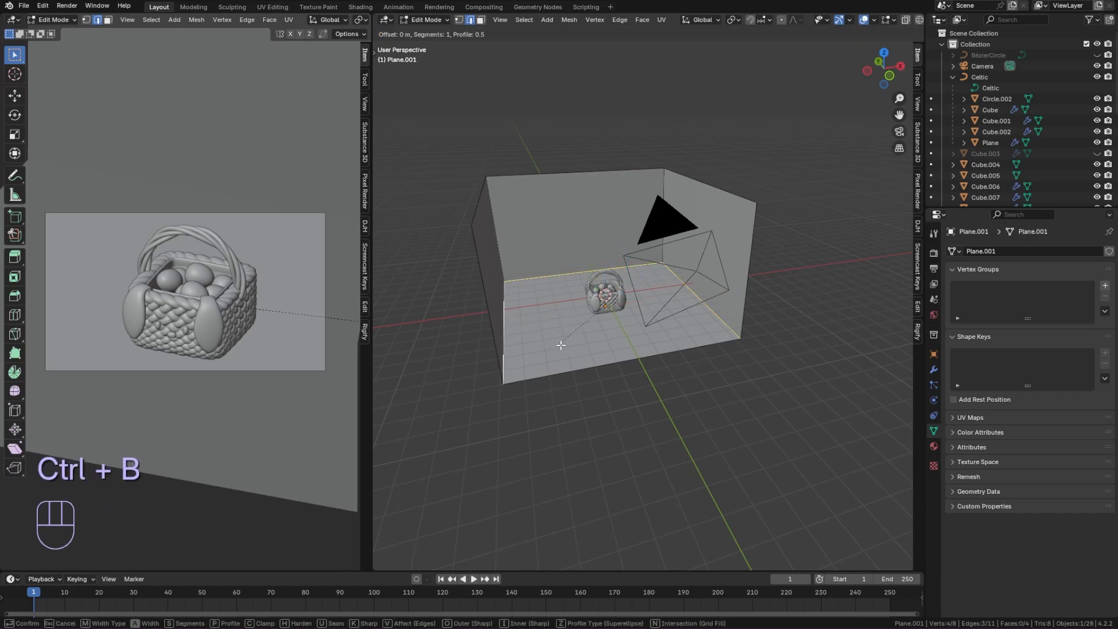
{"action": "scroll", "coordinate": [715, 342], "scroll_direction": "up", "scroll_amount": 4}
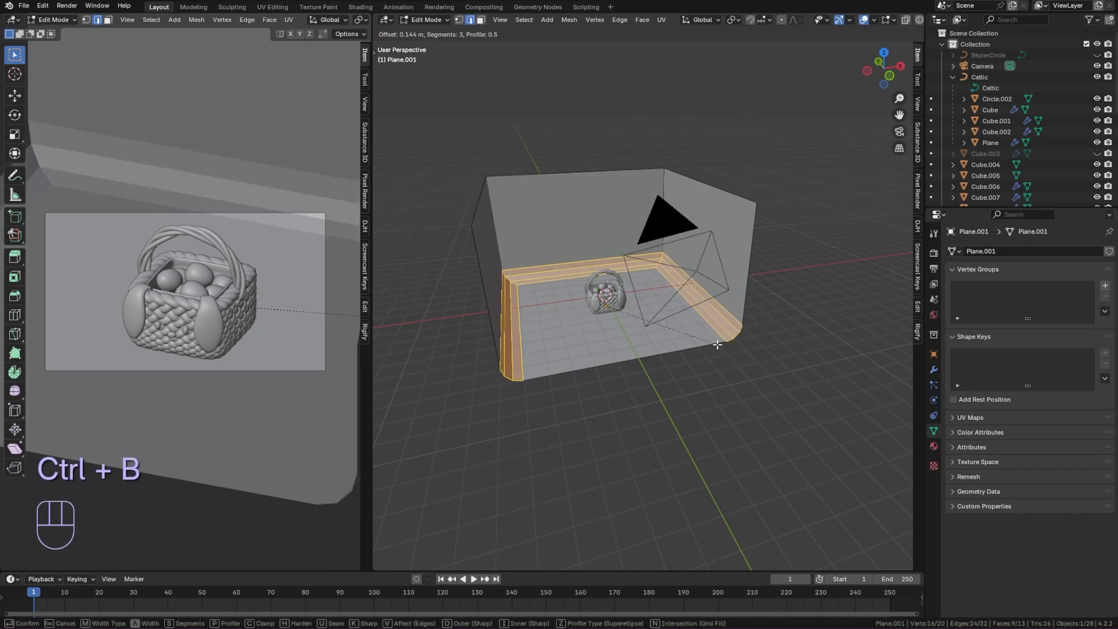
{"action": "left_click", "coordinate": [717, 345]}
{"action": "key", "text": "Tab"}
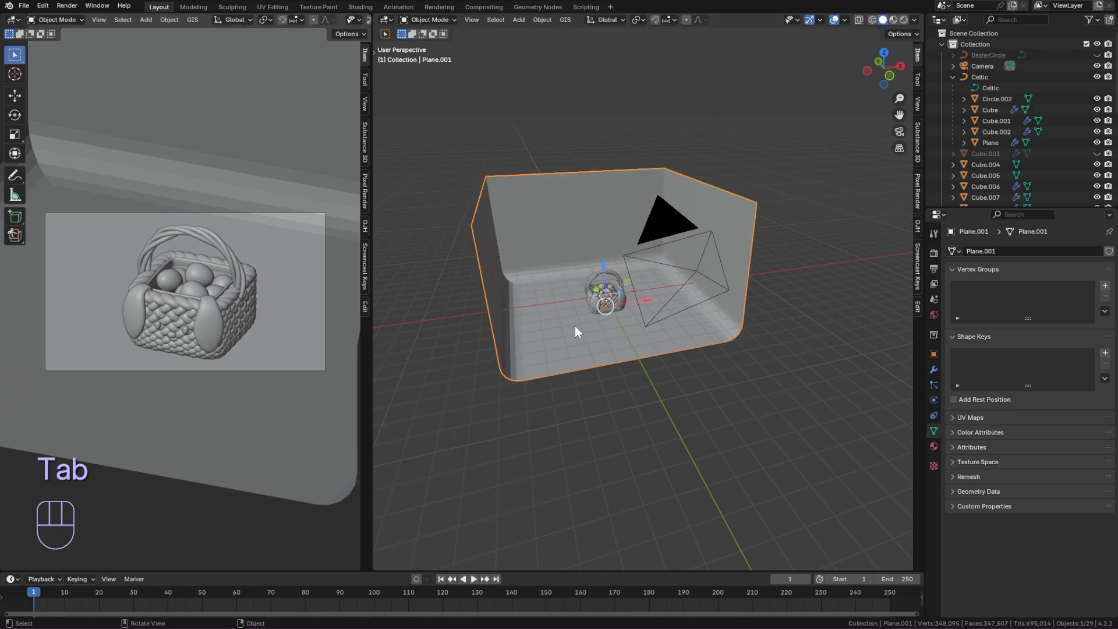
{"action": "right_click", "coordinate": [575, 325]}
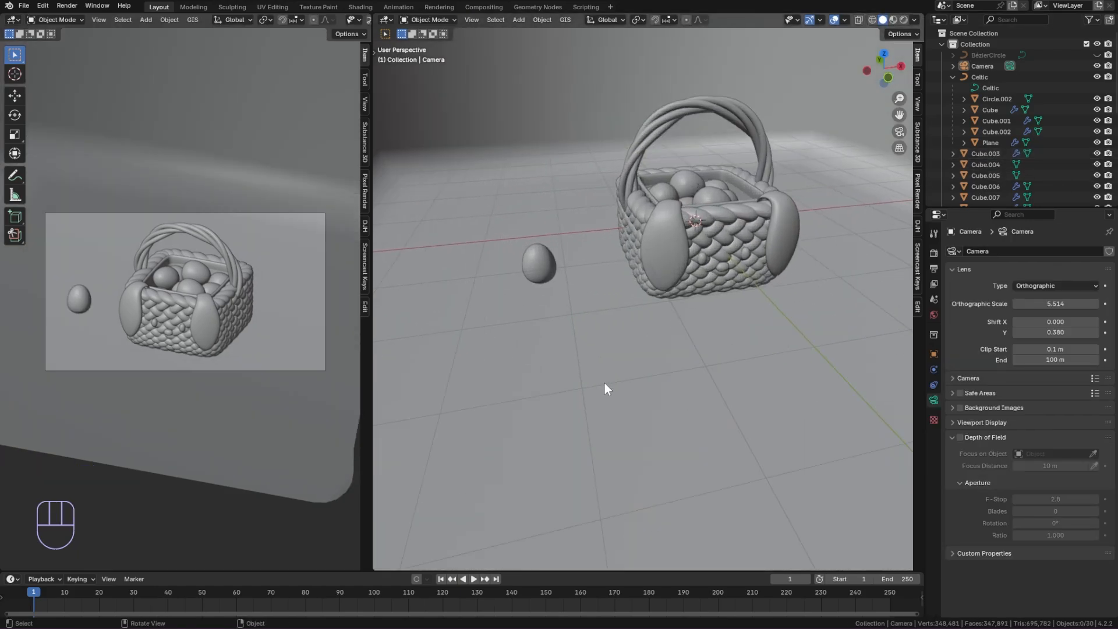
- Lower the loose egg to the floor and move it along X until it sits beside the basket's front corner
{"action": "left_click", "coordinate": [539, 265]}
{"action": "middle_click_drag", "start_coordinate": [540, 269], "coordinate": [499, 306]}
{"action": "left_click_drag", "start_coordinate": [637, 202], "coordinate": [624, 232]}
{"action": "left_click_drag", "start_coordinate": [657, 254], "coordinate": [695, 269]}
{"action": "middle_click_drag", "start_coordinate": [732, 298], "coordinate": [662, 352], "text": "shift"}
{"action": "middle_click_drag", "start_coordinate": [661, 351], "coordinate": [627, 315]}
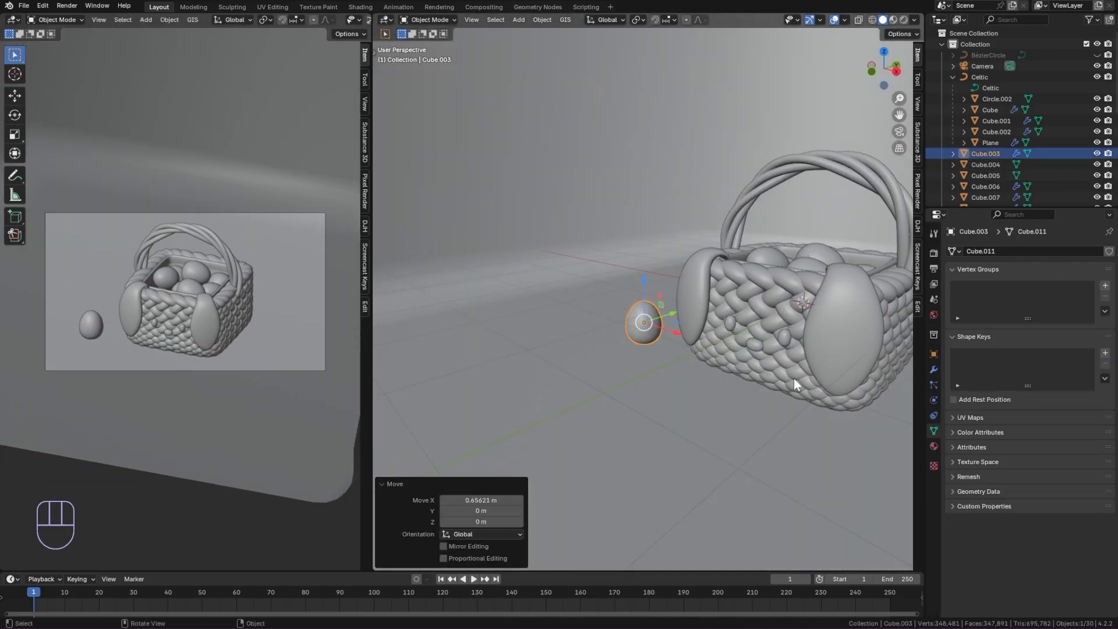
{"action": "left_click_drag", "start_coordinate": [683, 336], "coordinate": [704, 343]}
{"action": "mouse_move", "coordinate": [752, 376]}
{"action": "middle_mouse_down"}
{"action": "mouse_move", "coordinate": [786, 365]}
{"action": "mouse_move", "coordinate": [724, 386]}
{"action": "mouse_move", "coordinate": [738, 382]}
{"action": "middle_mouse_up"}
- Tilt the loose egg about -48° about the X axis and nudge it along X toward the basket
{"action": "key", "text": "r"}
{"action": "key", "text": "z"}
{"action": "key", "text": "x"}
{"action": "left_click", "coordinate": [738, 407]}
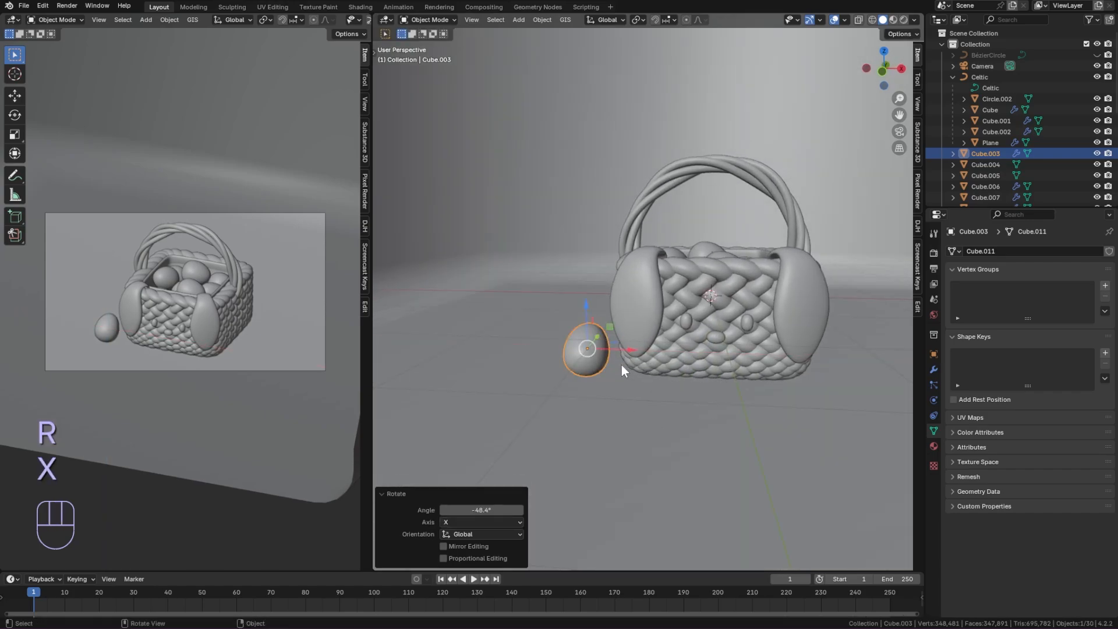
{"action": "left_click_drag", "start_coordinate": [628, 353], "coordinate": [642, 354]}
- Duplicate the floor egg, move the copy about 0.75 m along Y and rotate it -47.5° about X
{"action": "middle_click_drag", "start_coordinate": [675, 353], "coordinate": [637, 383]}
{"action": "key", "text": "shift+d"}
{"action": "right_click", "coordinate": [637, 384]}
{"action": "middle_click_drag", "start_coordinate": [518, 381], "coordinate": [617, 373]}
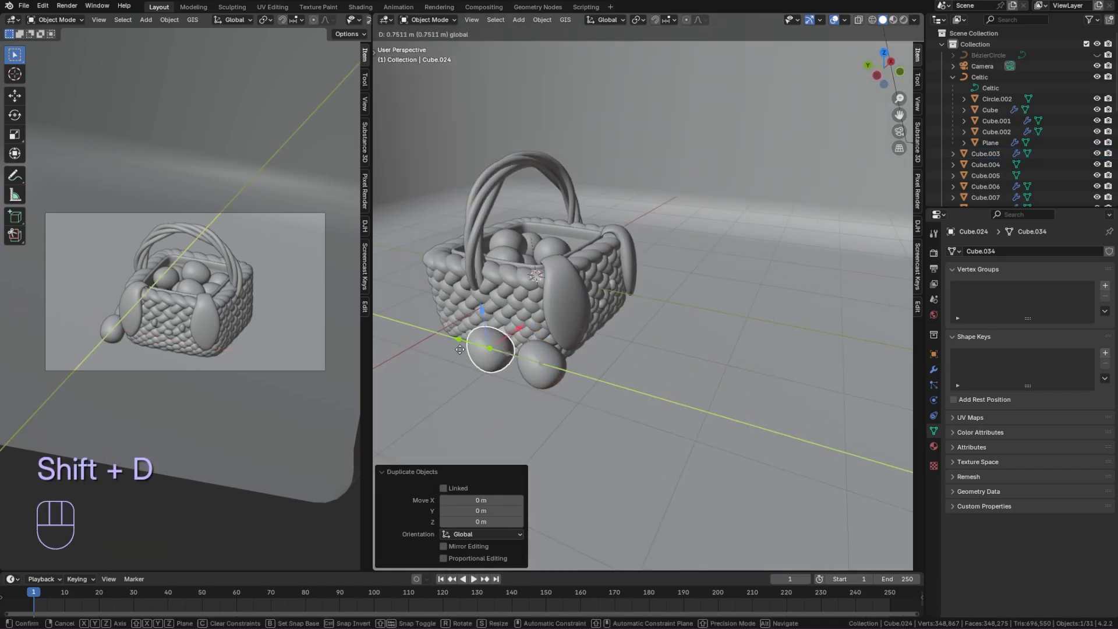
{"action": "key", "text": "r"}
{"action": "key", "text": "x"}
{"action": "left_click", "coordinate": [635, 272]}
{"action": "key", "text": "r"}
{"action": "key", "text": "y"}
{"action": "right_click", "coordinate": [636, 272]}
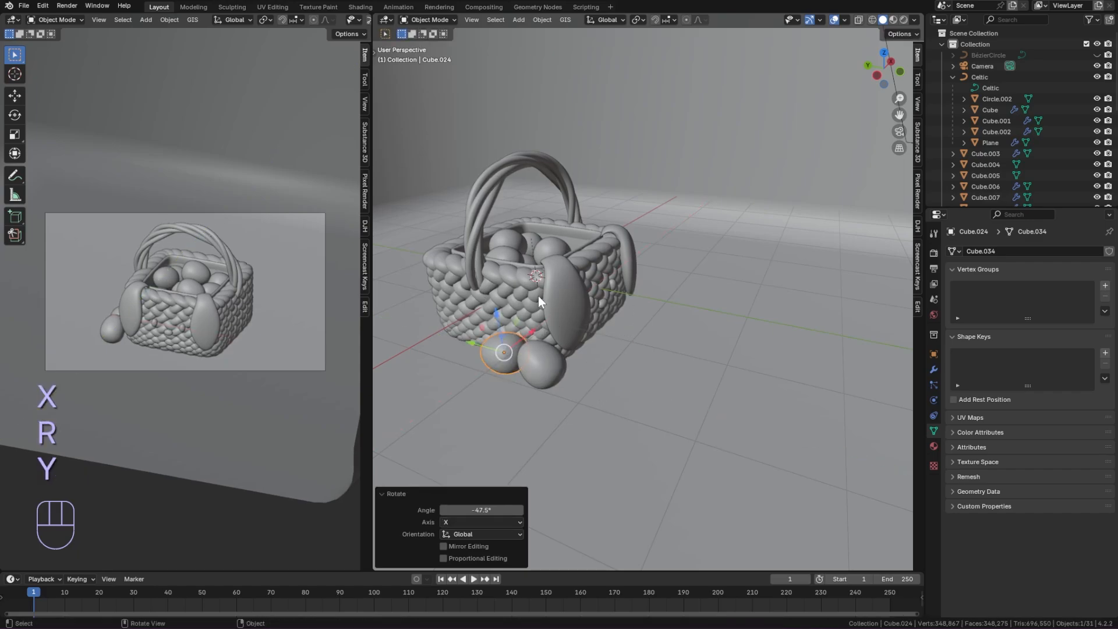
- Rotate the duplicated floor egg 142° about Z and shift it next to the first floor egg
{"action": "key", "text": "r"}
{"action": "key", "text": "z"}
{"action": "left_click", "coordinate": [600, 349]}
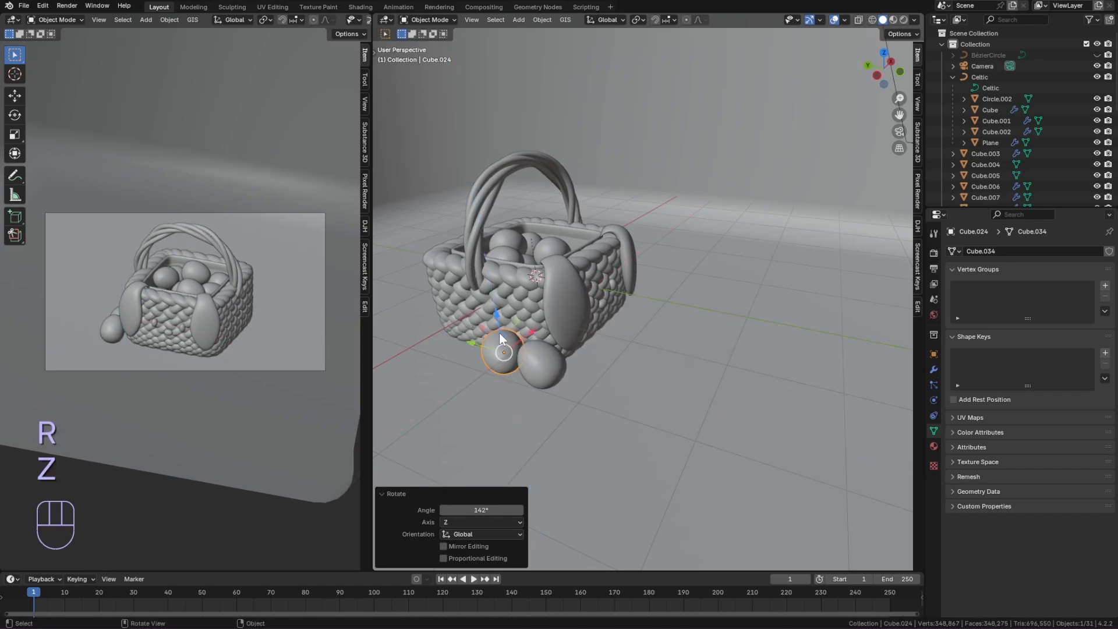
{"action": "middle_click_drag", "start_coordinate": [500, 334], "coordinate": [512, 351]}
{"action": "left_click_drag", "start_coordinate": [526, 329], "coordinate": [510, 349]}
{"action": "left_click_drag", "start_coordinate": [453, 368], "coordinate": [485, 386]}
- Select both floor eggs, reposition them together by the basket's front corner and scale them
{"action": "middle_click_drag", "start_coordinate": [562, 405], "coordinate": [607, 378]}
{"action": "left_click", "coordinate": [578, 346]}
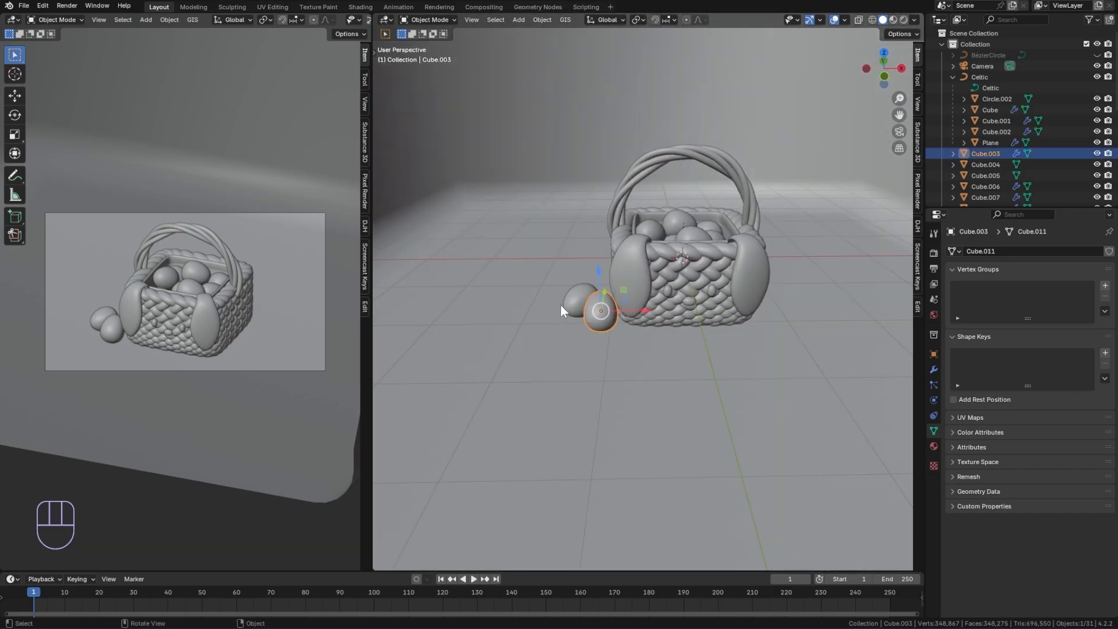
{"action": "left_click", "coordinate": [566, 302], "text": "shift"}
{"action": "middle_click_drag", "start_coordinate": [574, 307], "coordinate": [600, 333]}
{"action": "left_click_drag", "start_coordinate": [607, 266], "coordinate": [652, 312]}
{"action": "middle_click_drag", "start_coordinate": [652, 311], "coordinate": [578, 378], "text": "shift"}
{"action": "key", "text": "s"}
{"action": "left_click", "coordinate": [623, 394]}
- Duplicate the pair of floor eggs, move the copies along X to the opposite front corner and rotate them 85.5° about Z
{"action": "key", "text": "shift+d"}
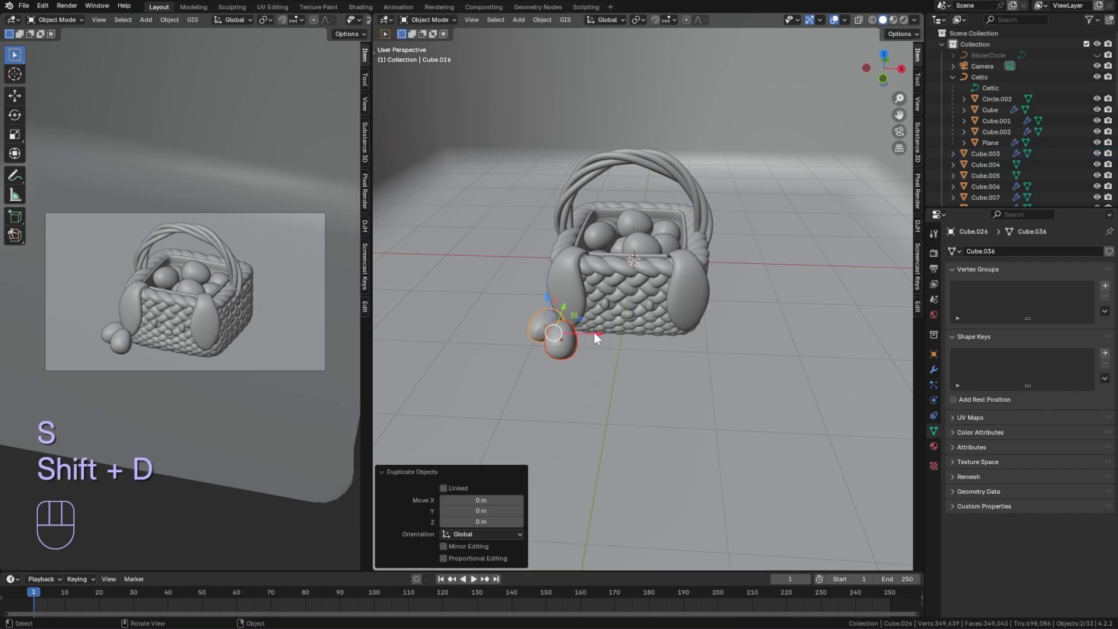
{"action": "left_click", "coordinate": [740, 341]}
{"action": "key", "text": "r"}
{"action": "key", "text": "z"}
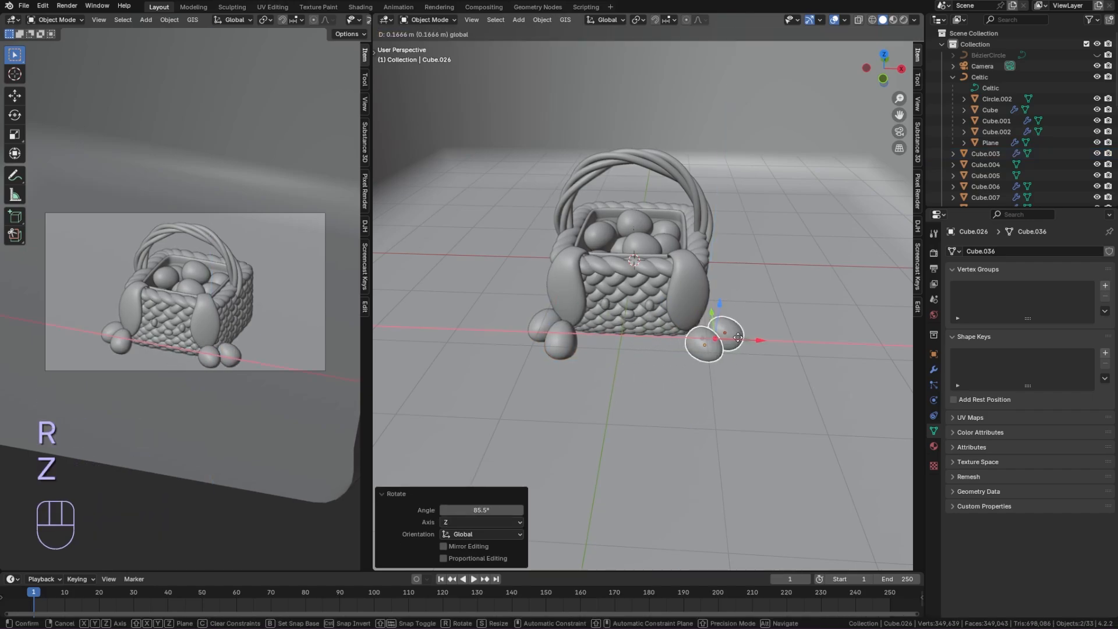
{"action": "left_click", "coordinate": [744, 327]}
- Select one of the eggs in the duplicated pair and rotate it about the X axis
{"action": "middle_click_drag", "start_coordinate": [745, 327], "coordinate": [687, 445]}
{"action": "left_click", "coordinate": [716, 396]}
{"action": "key", "text": "r"}
{"action": "key", "text": "x"}
{"action": "left_click", "coordinate": [771, 417]}
- Rotate the egg further about the Z and X axes and select both eggs of the duplicated pair
{"action": "left_click", "coordinate": [758, 395]}
{"action": "key", "text": "r"}
{"action": "key", "text": "z"}
{"action": "left_click", "coordinate": [668, 335]}
{"action": "key", "text": "r"}
{"action": "key", "text": "x"}
{"action": "left_click", "coordinate": [674, 332]}
{"action": "left_click", "coordinate": [633, 391], "text": "shift"}
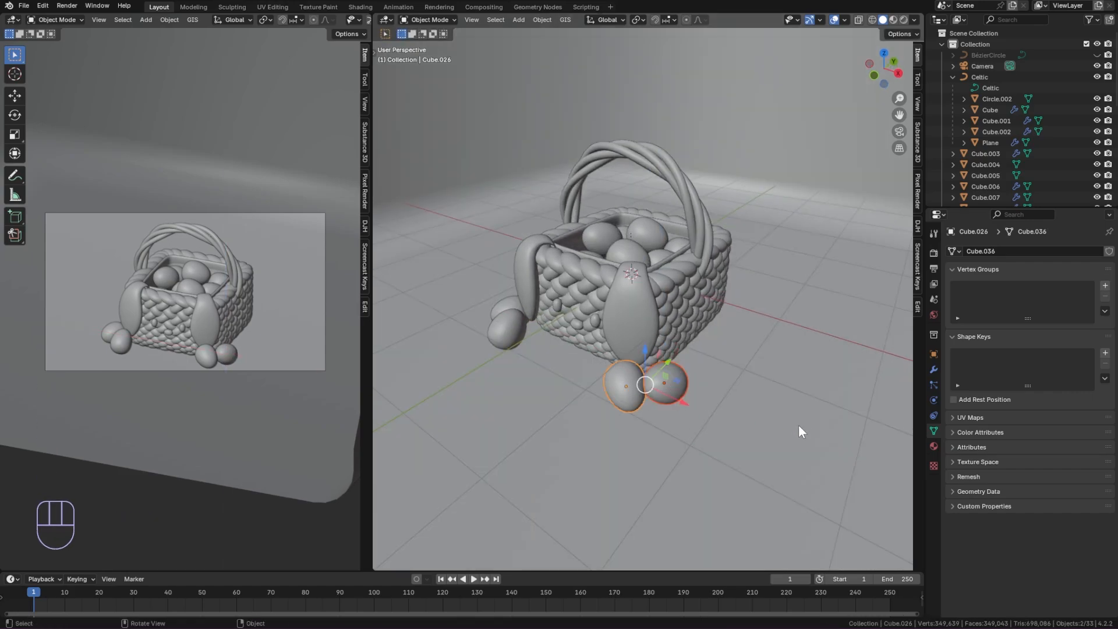
- Rotate the duplicated pair of floor eggs about the Z axis, adjust their placement by the basket corner and widen the camera viewport
{"action": "key", "text": "r"}
{"action": "key", "text": "z"}
{"action": "left_click", "coordinate": [811, 373]}
{"action": "middle_click_drag", "start_coordinate": [716, 386], "coordinate": [713, 428]}
{"action": "left_click_drag", "start_coordinate": [666, 326], "coordinate": [676, 313]}
{"action": "scroll", "coordinate": [711, 371], "scroll_direction": "down", "scroll_amount": 1}
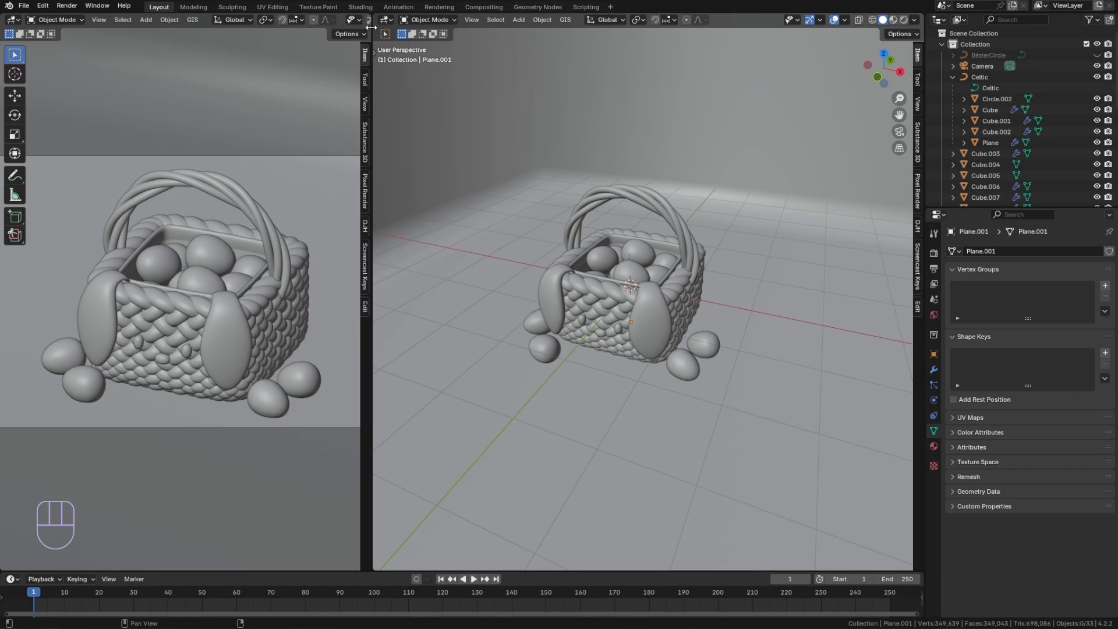
{"action": "left_click_drag", "start_coordinate": [370, 27], "coordinate": [489, 21]}
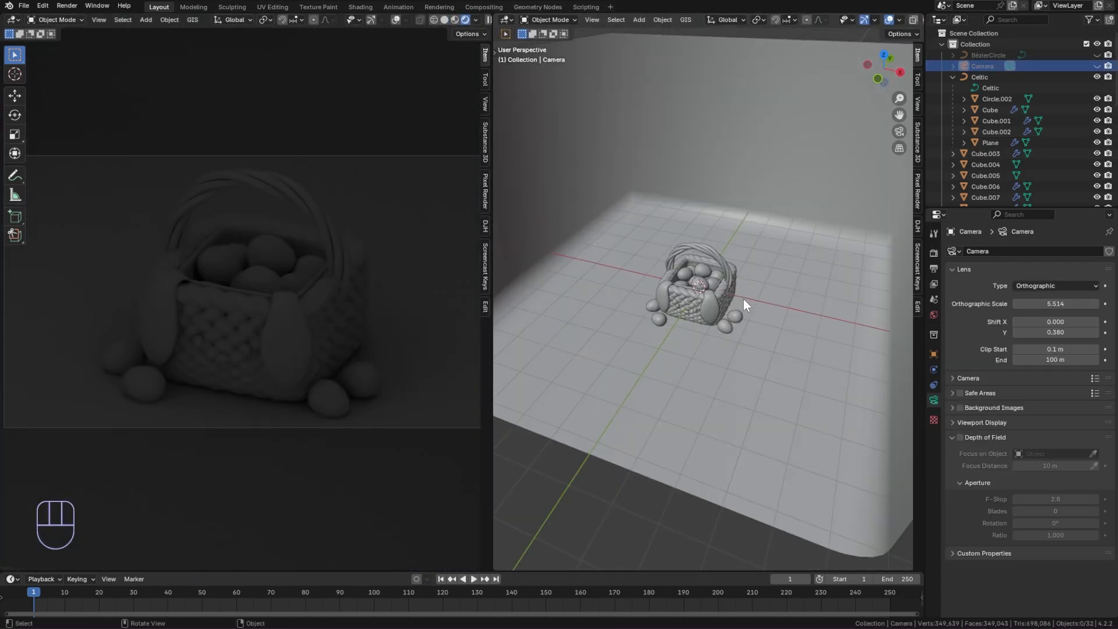
- Add an area light, raise it along Z above the basket and scale it up
{"action": "key", "text": "shift+a"}
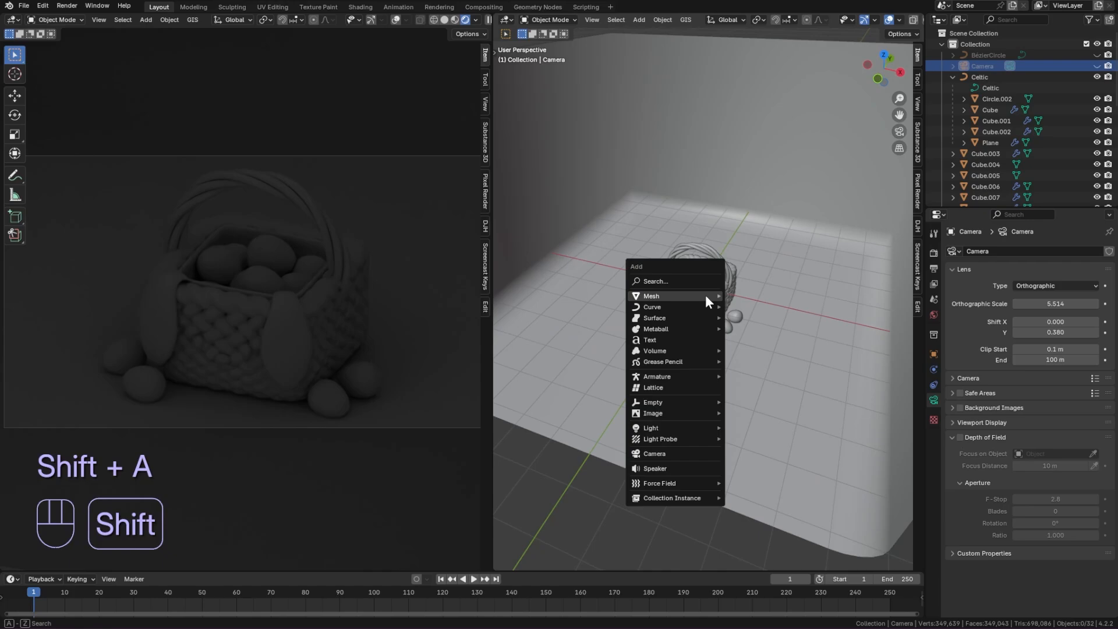
{"action": "mouse_move", "coordinate": [710, 428]}
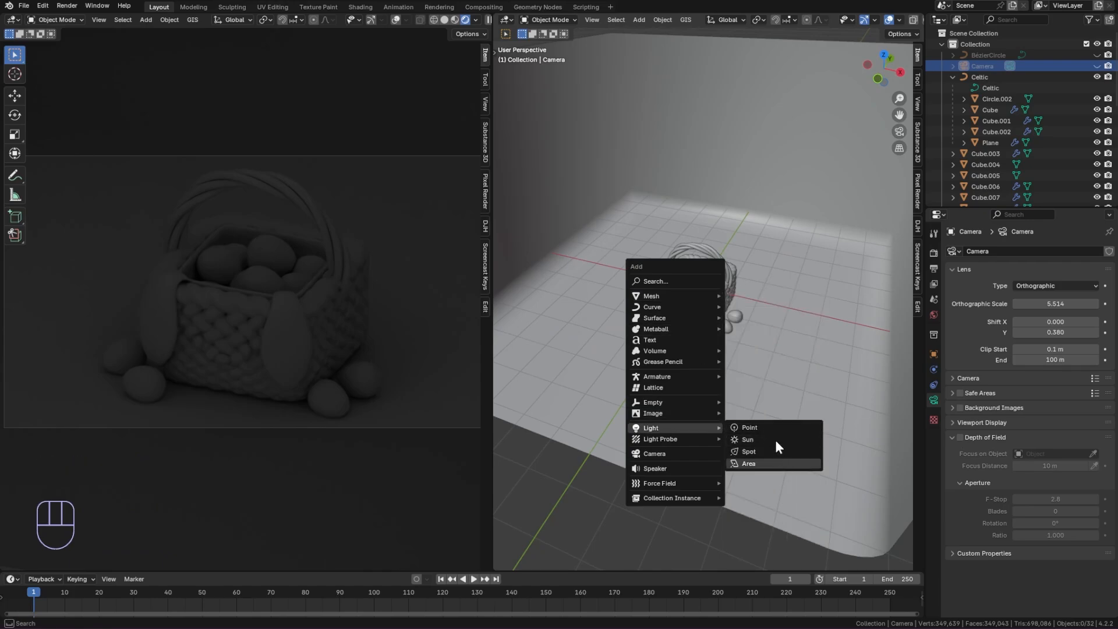
{"action": "left_click", "coordinate": [748, 464]}
{"action": "key", "text": "g"}
{"action": "key", "text": "z"}
{"action": "left_click", "coordinate": [700, 190]}
{"action": "key", "text": "s"}
{"action": "left_click", "coordinate": [816, 326]}
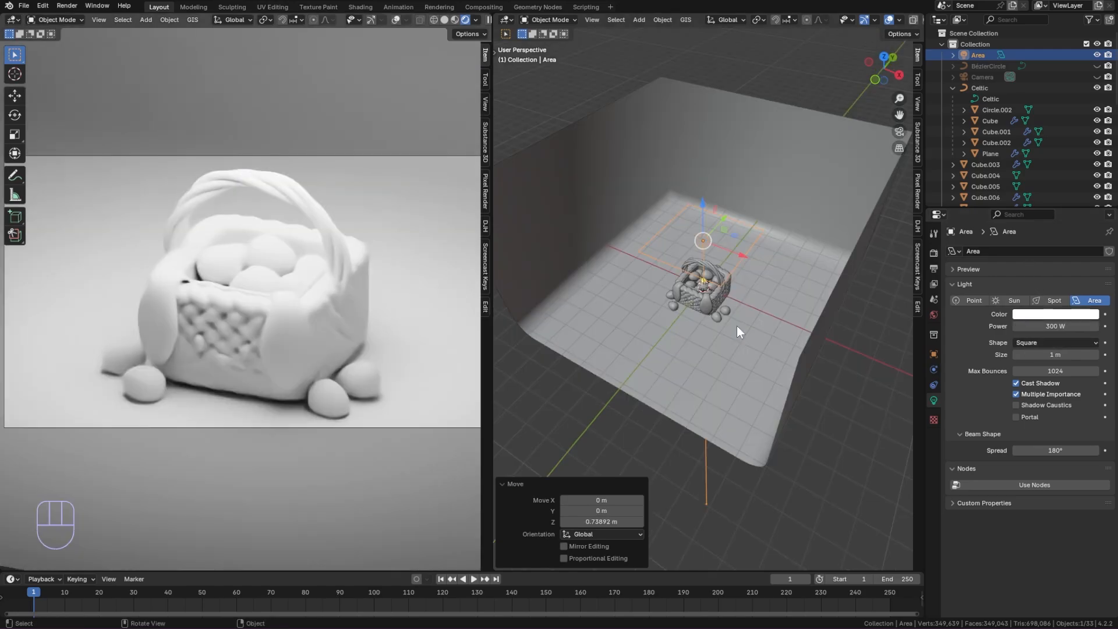
- Duplicate the area light, move the copy along Y to the basket's front and rotate it about X to face the basket
{"action": "key", "text": "shift+d"}
{"action": "left_click", "coordinate": [736, 326]}
{"action": "left_click_drag", "start_coordinate": [721, 221], "coordinate": [648, 293]}
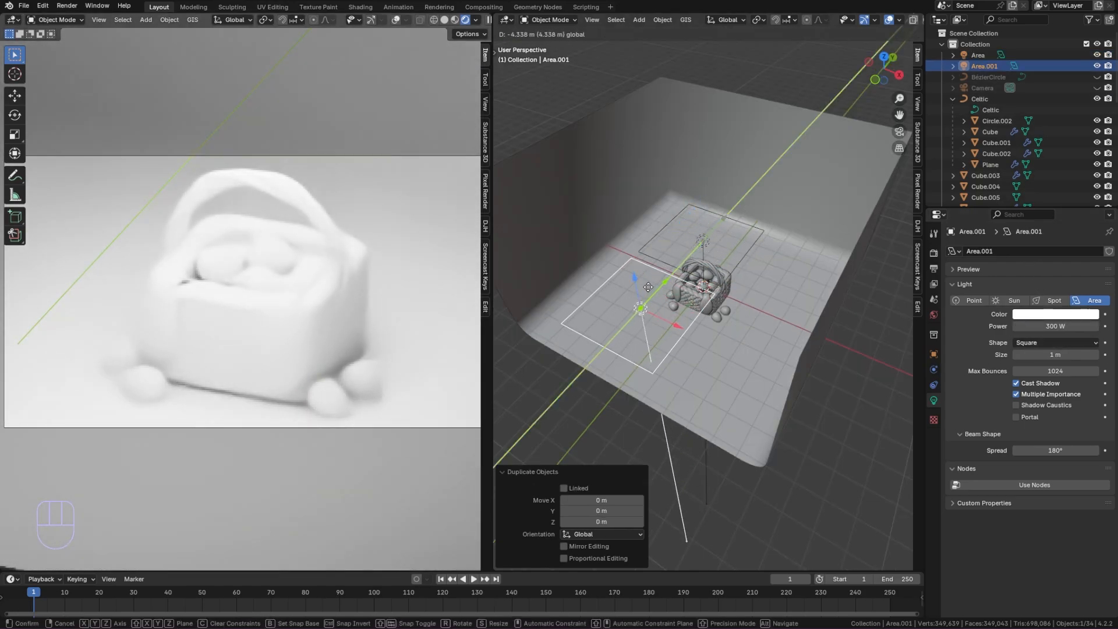
{"action": "key", "text": "r"}
{"action": "key", "text": "x"}
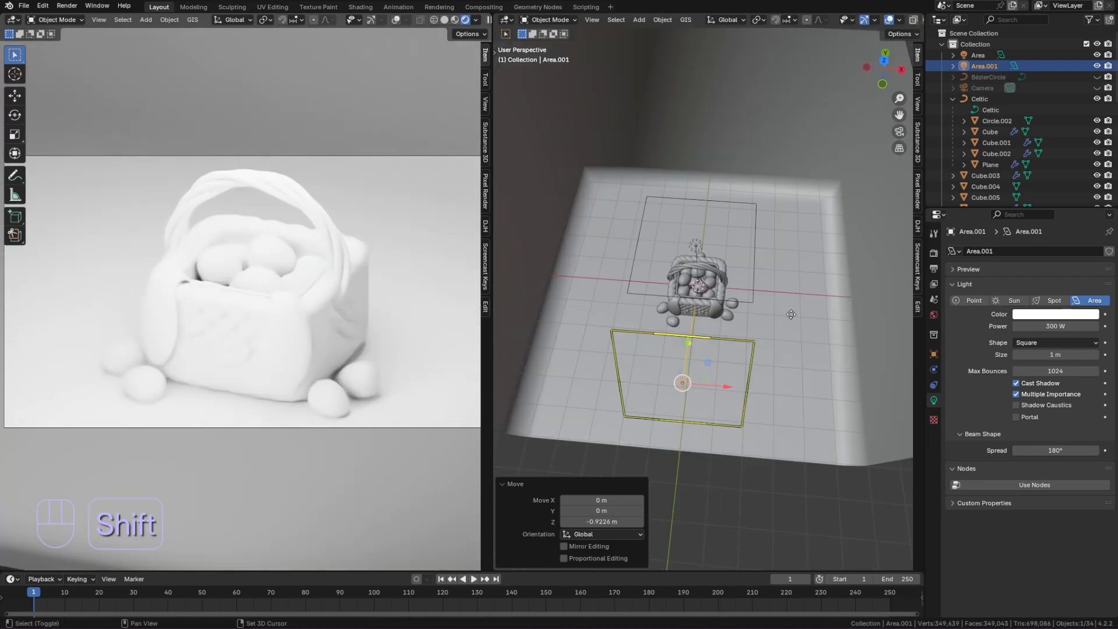
- Duplicate the front area light, move the copy along X and about 3.55 m along Y beside the basket, and rotate it 434° about Z
{"action": "key", "text": "shift+d"}
{"action": "right_click", "coordinate": [736, 348]}
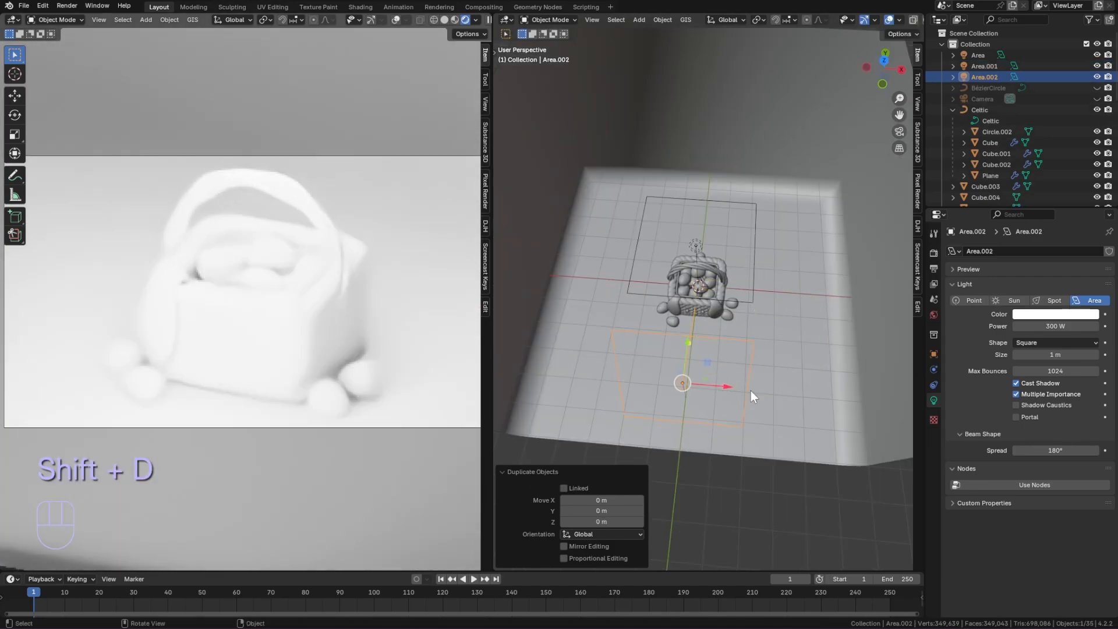
{"action": "left_click_drag", "start_coordinate": [707, 385], "coordinate": [814, 389]}
{"action": "left_click_drag", "start_coordinate": [787, 349], "coordinate": [787, 268]}
{"action": "key", "text": "r"}
{"action": "key", "text": "z"}
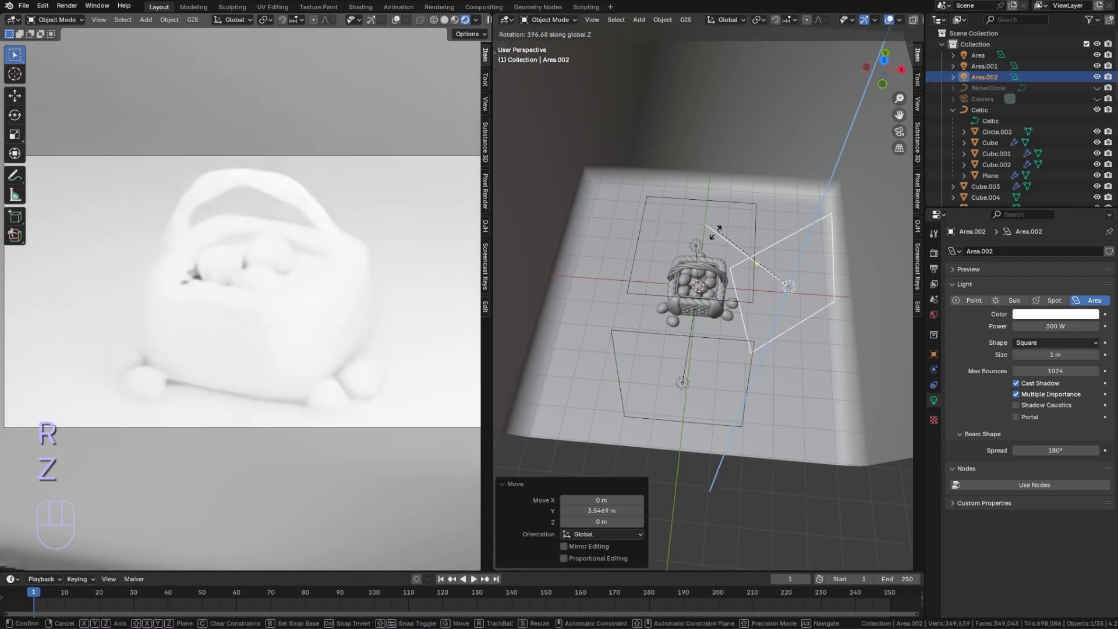
{"action": "left_click", "coordinate": [680, 286]}
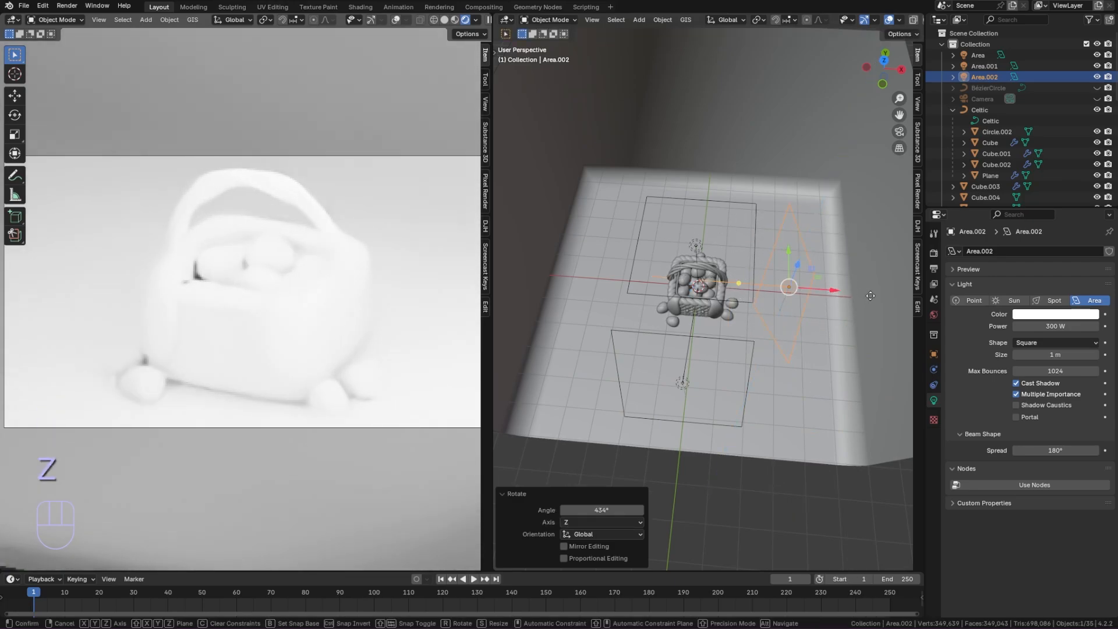
- Set the side area light's power to 250 W and its colour to warm yellow with hue 0.122 and saturation 0.571
{"action": "left_click", "coordinate": [1055, 326]}
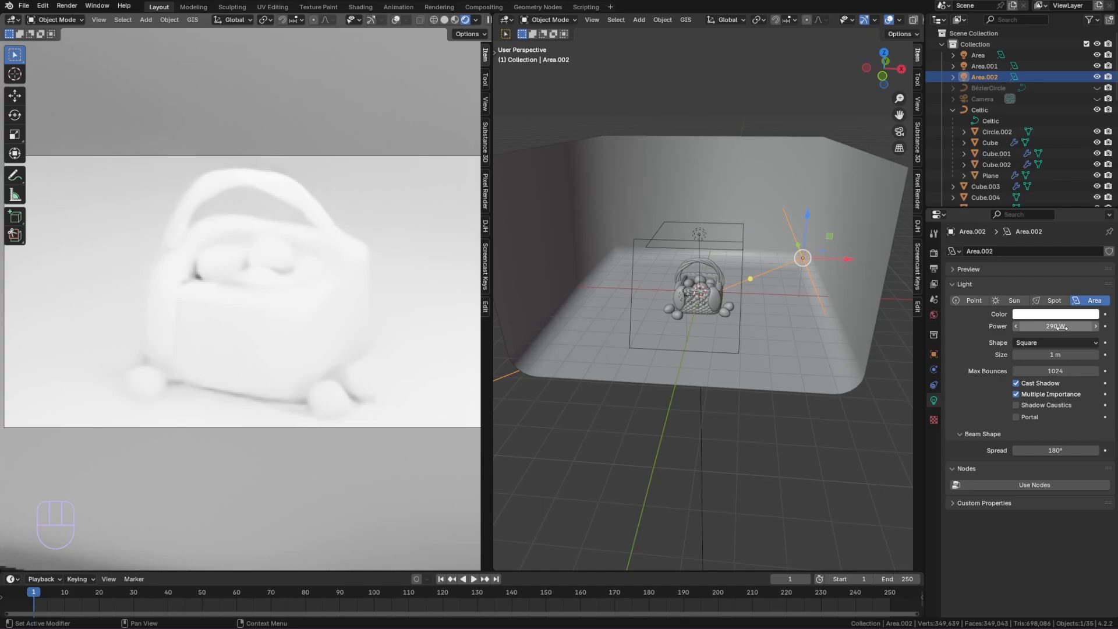
{"action": "type", "text": "250"}
{"action": "left_click", "coordinate": [1038, 315]}
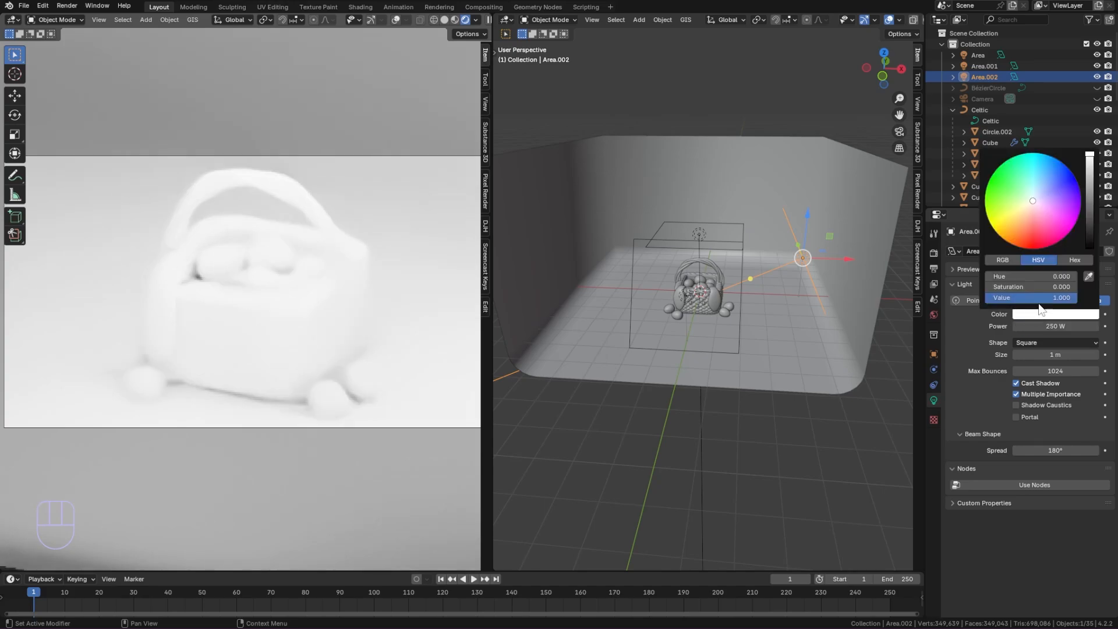
{"action": "left_click_drag", "start_coordinate": [1032, 201], "coordinate": [1042, 205]}
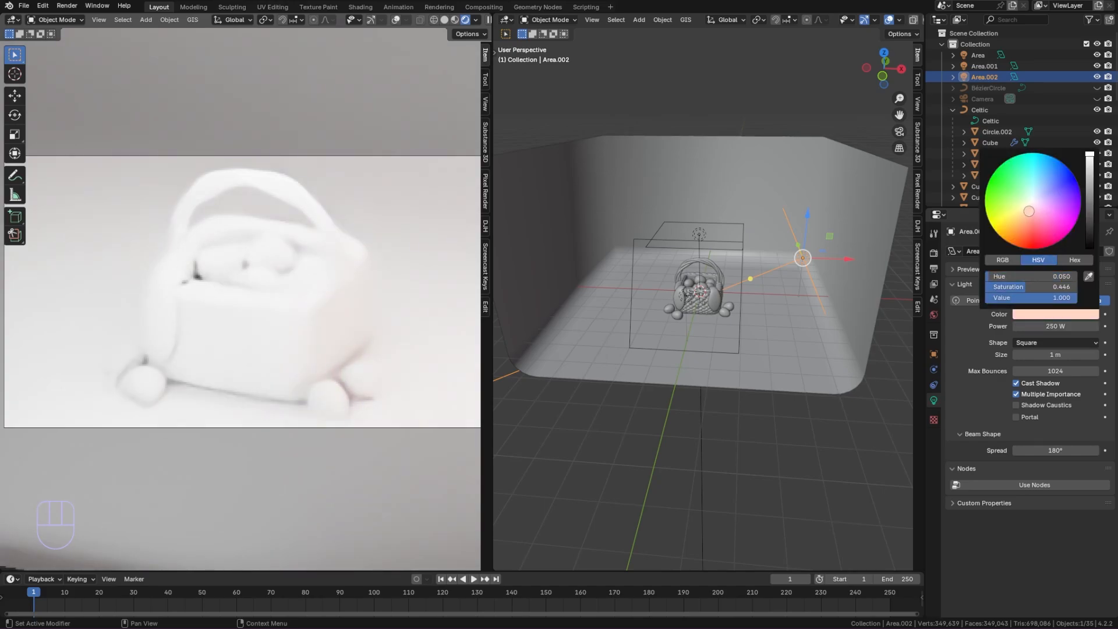
{"action": "left_click_drag", "start_coordinate": [1029, 211], "coordinate": [1022, 211]}
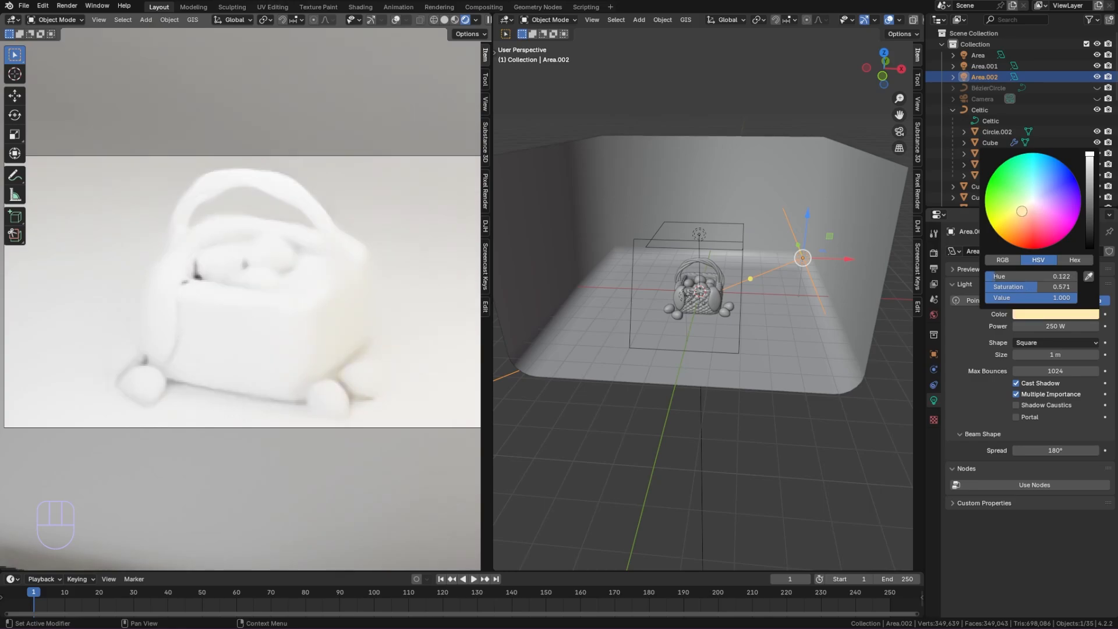
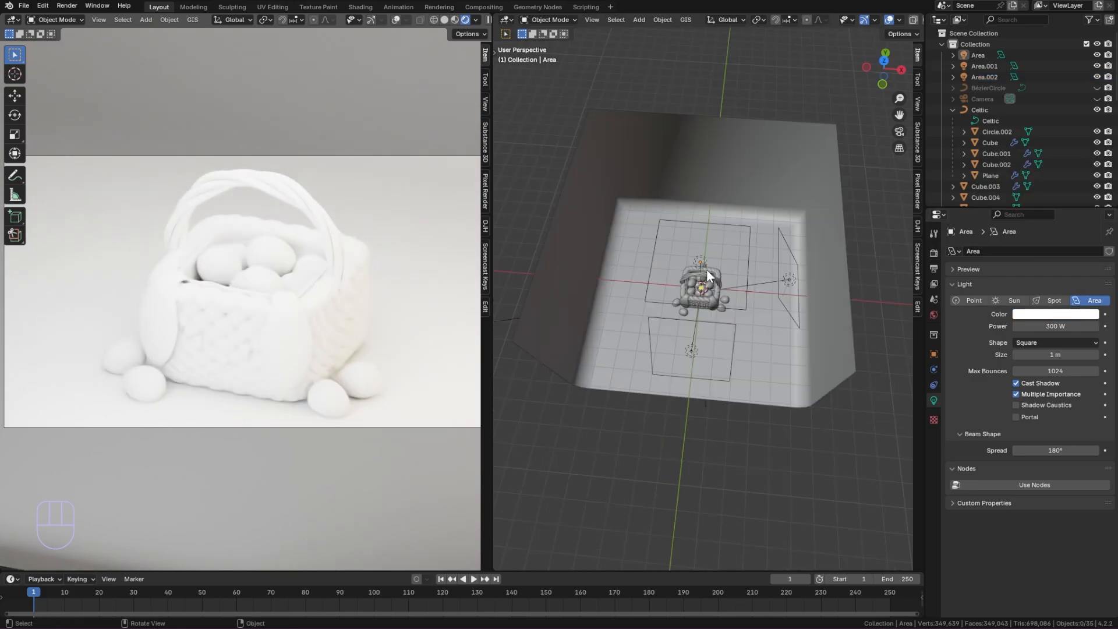
- Add a point light with a 2.25 m radius and 100 W power, placed above and behind the basket
{"action": "key", "text": "shift+a"}
{"action": "mouse_move", "coordinate": [707, 269]}
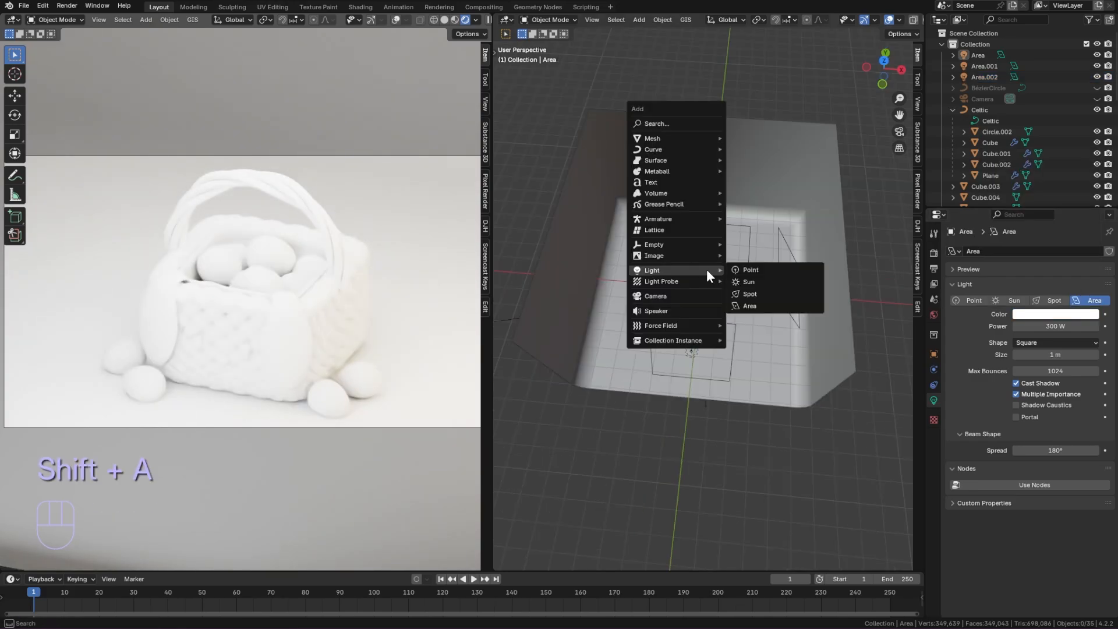
{"action": "left_click", "coordinate": [772, 269]}
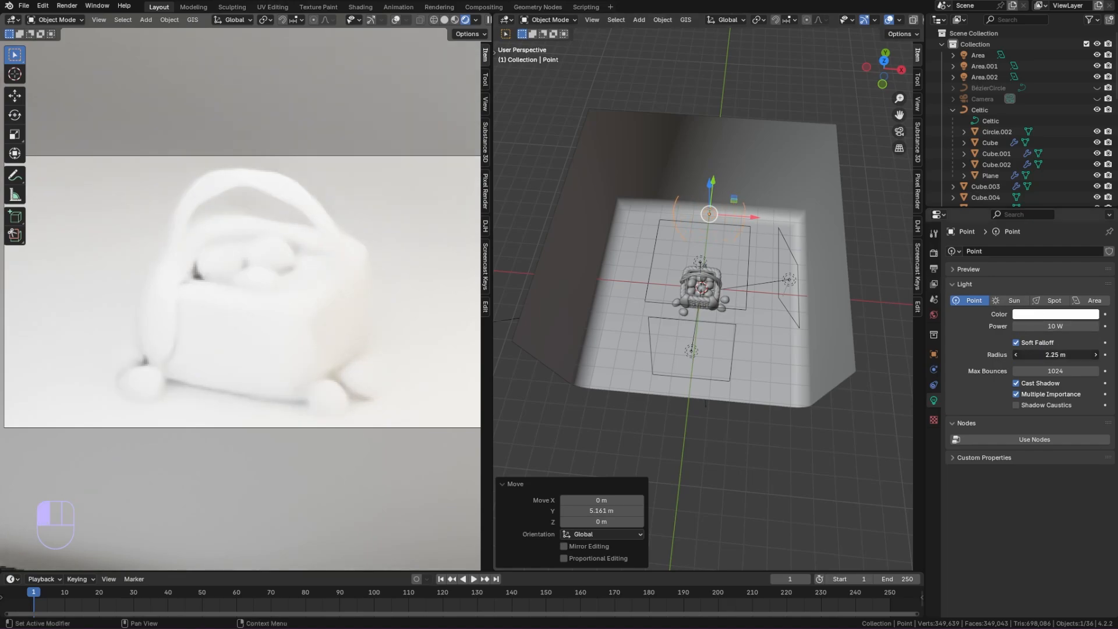
{"action": "middle_click_drag", "start_coordinate": [687, 227], "coordinate": [703, 198]}
{"action": "left_click_drag", "start_coordinate": [701, 202], "coordinate": [701, 183]}
{"action": "middle_click_drag", "start_coordinate": [705, 218], "coordinate": [725, 263]}
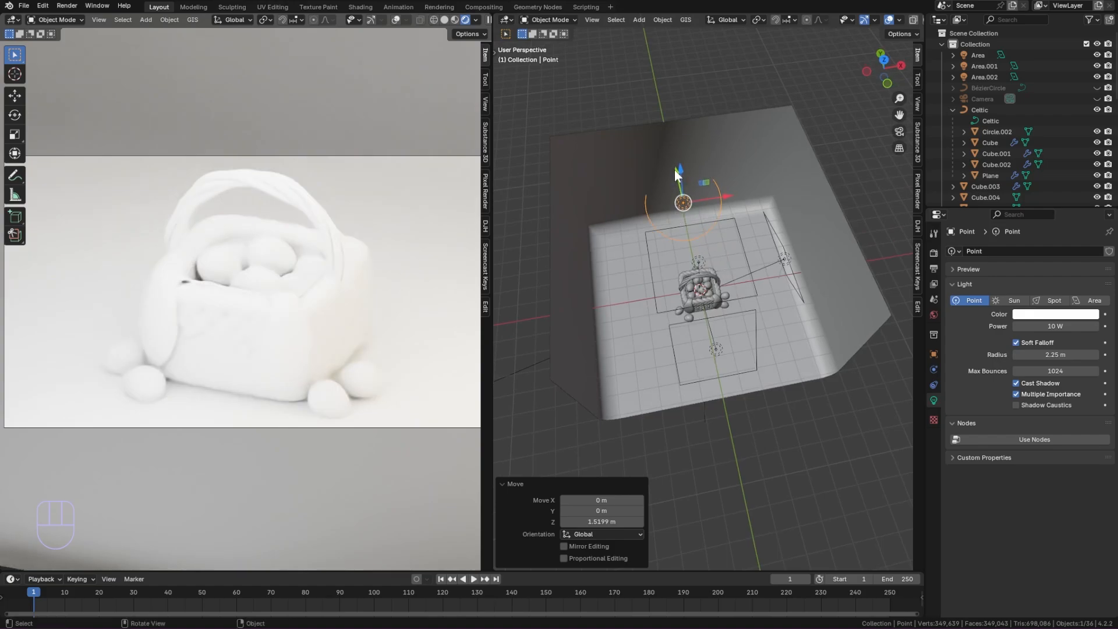
{"action": "left_click_drag", "start_coordinate": [675, 169], "coordinate": [680, 192]}
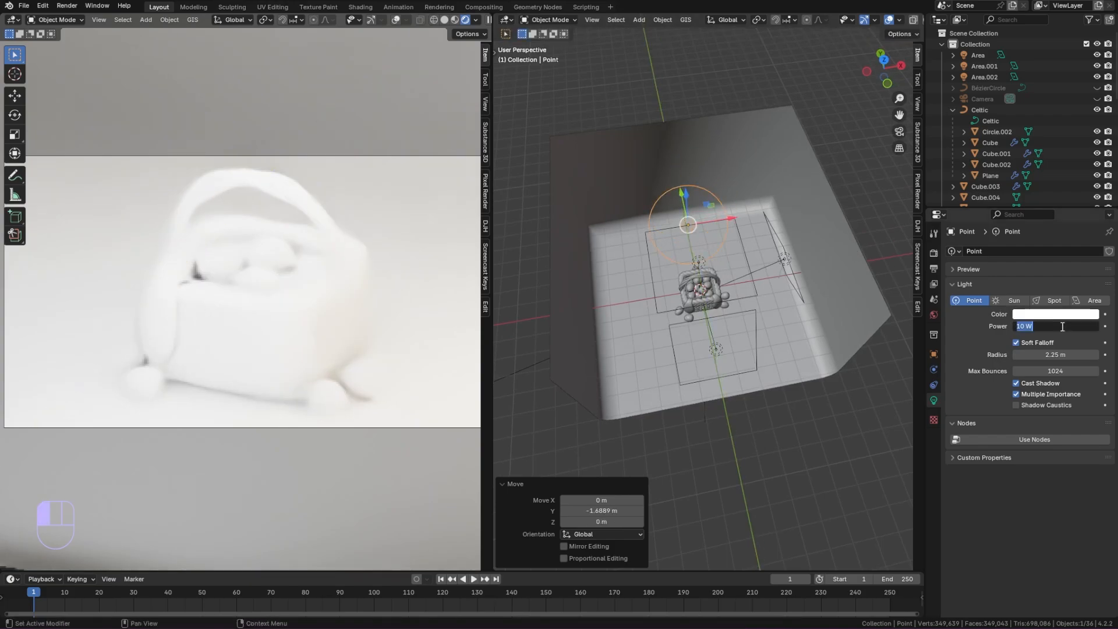
{"action": "left_click", "coordinate": [1024, 274]}
- Duplicate the point light, move the copy about -4.23 m along X and bring it forward along Y
{"action": "key", "text": "shift+d"}
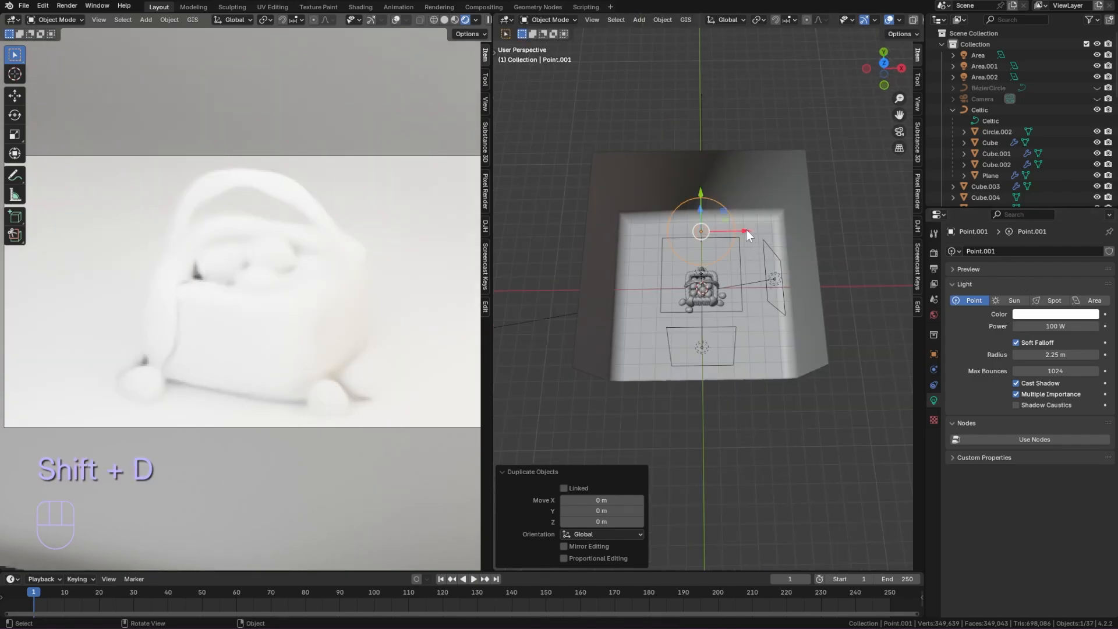
{"action": "left_click_drag", "start_coordinate": [746, 231], "coordinate": [683, 231]}
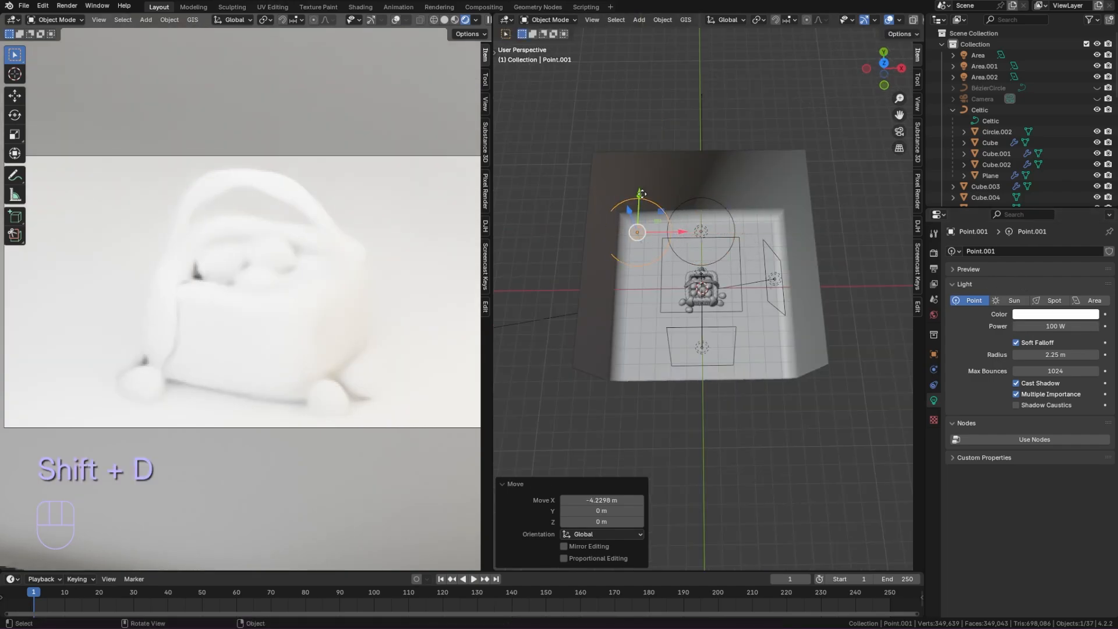
{"action": "left_click_drag", "start_coordinate": [640, 194], "coordinate": [638, 226]}
{"action": "left_click_drag", "start_coordinate": [678, 261], "coordinate": [694, 265]}
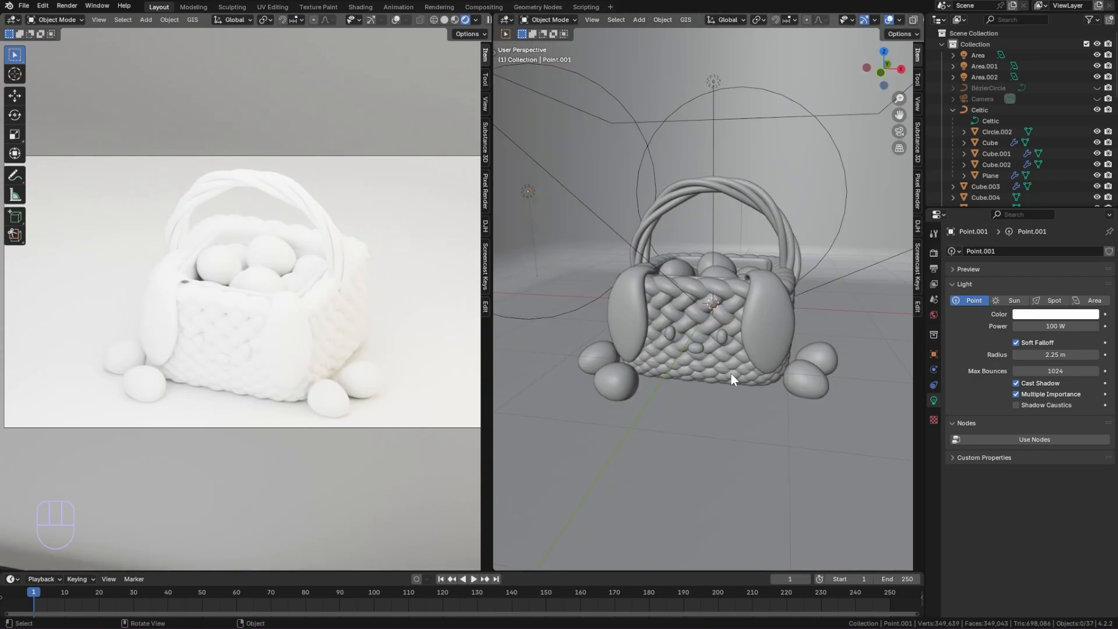
- Give the woven basket body a new material with base colour BA8636
{"action": "left_click", "coordinate": [732, 373]}
{"action": "left_click", "coordinate": [934, 431]}
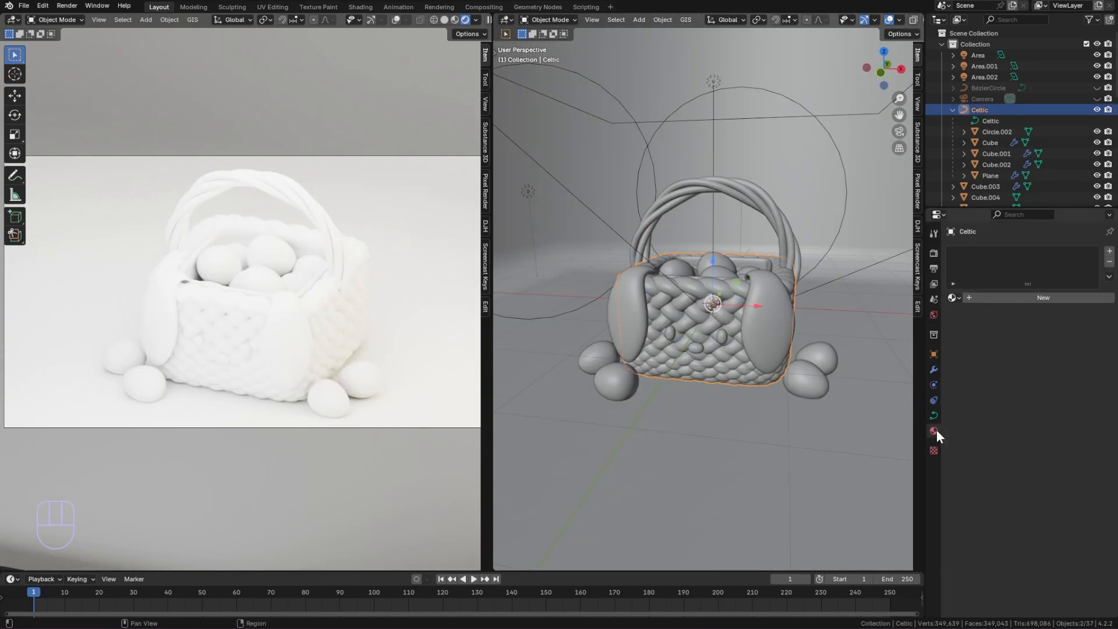
{"action": "left_click", "coordinate": [1012, 301]}
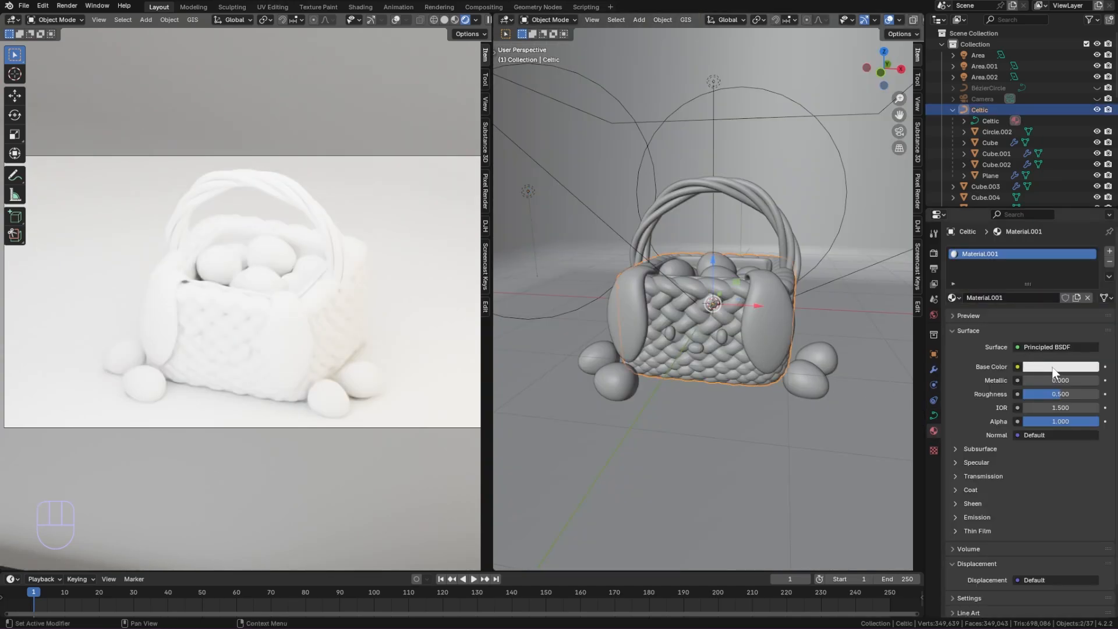
{"action": "left_click", "coordinate": [1054, 367]}
{"action": "key", "text": "Return"}
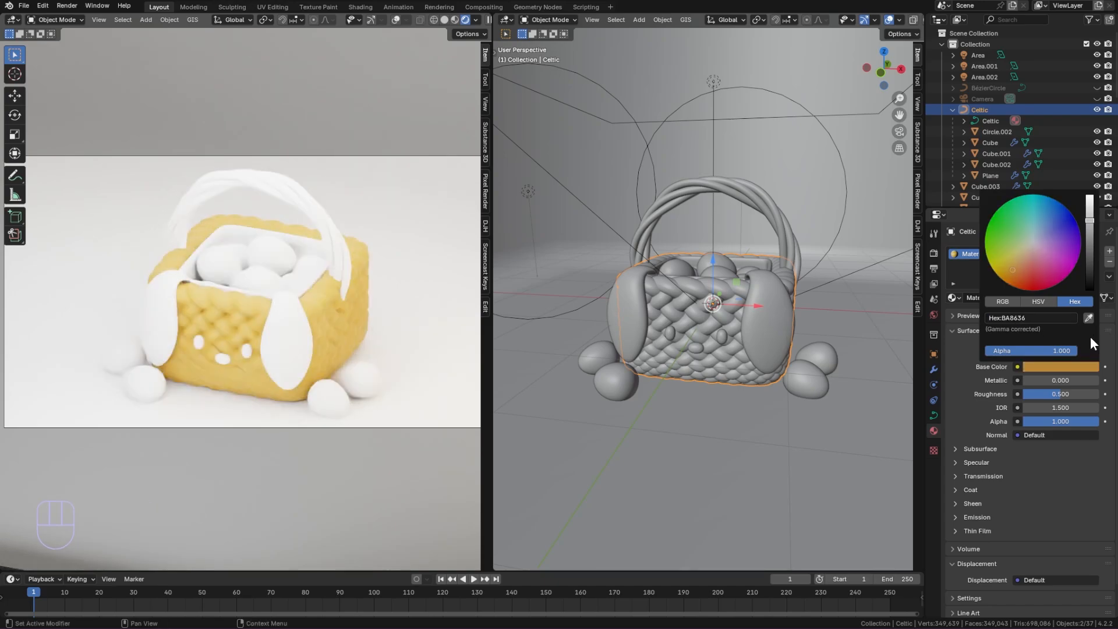
- Brighten the basket material's base colour to E8A743 and reduce its saturation to about 0.859
{"action": "left_click", "coordinate": [1067, 367]}
{"action": "left_click_drag", "start_coordinate": [1090, 232], "coordinate": [1089, 201]}
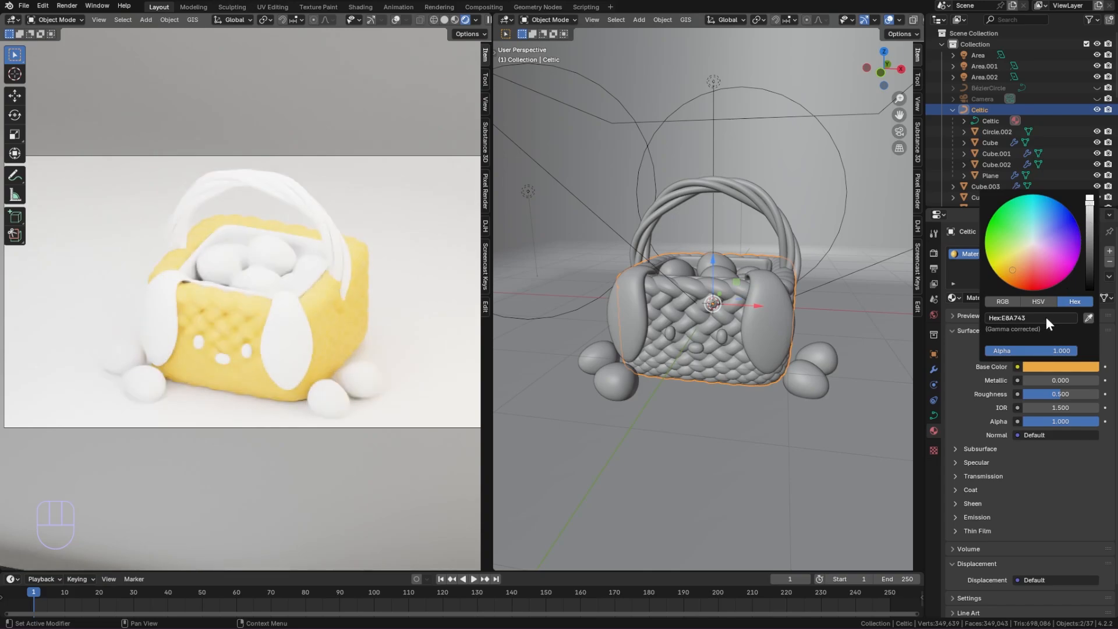
{"action": "left_click_drag", "start_coordinate": [1068, 328], "coordinate": [1063, 328]}
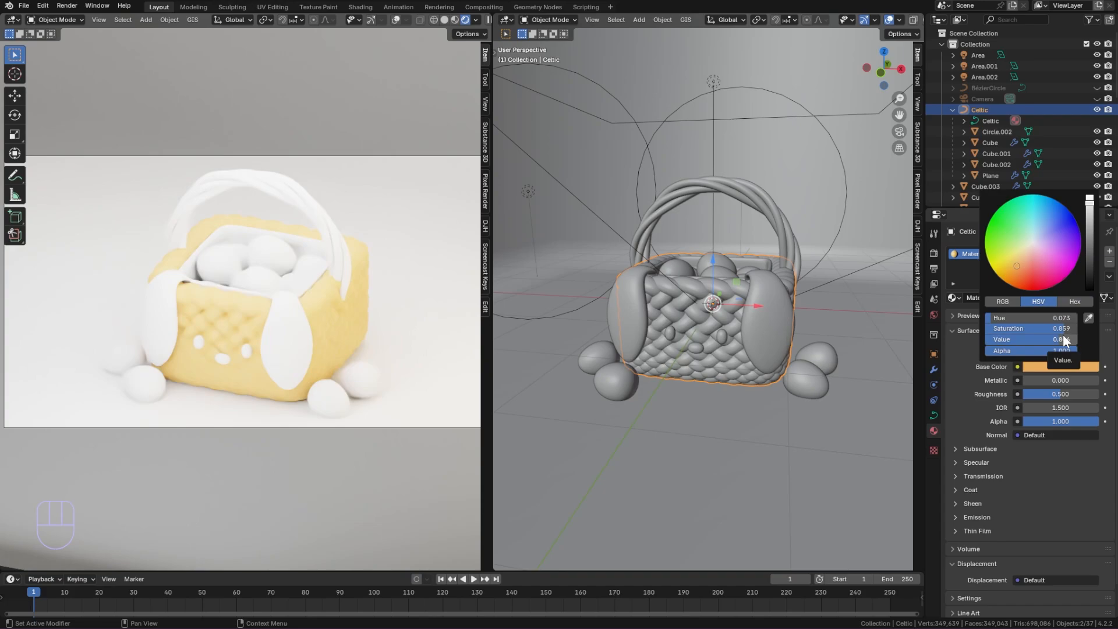
- Give the puppy ears a new material with a near-black base colour of value 0.008
{"action": "left_click", "coordinate": [770, 342]}
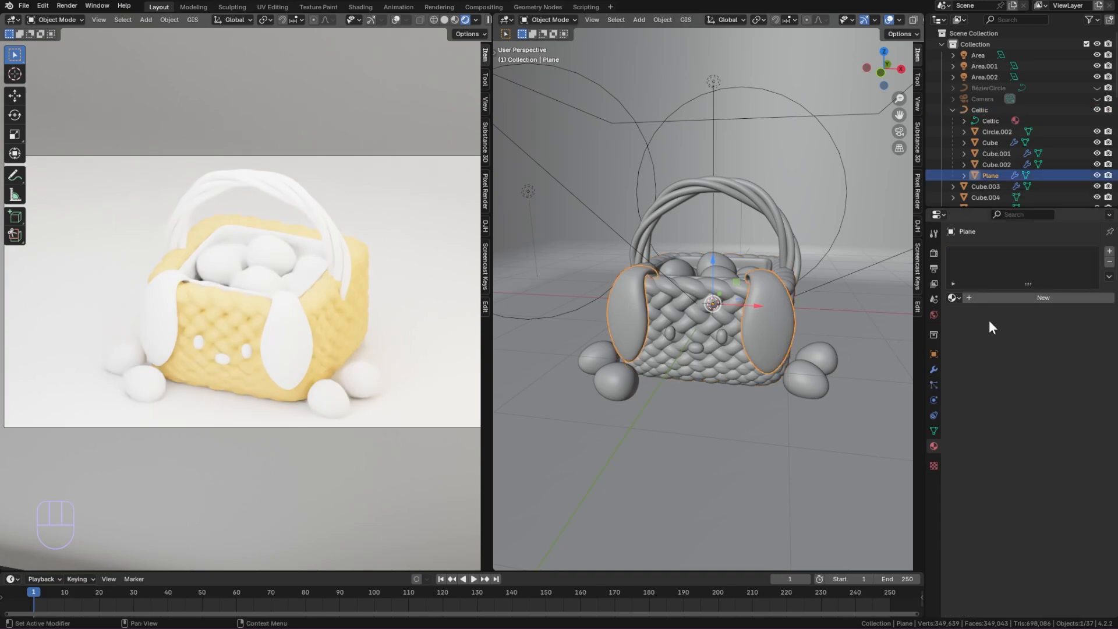
{"action": "left_click", "coordinate": [1059, 366]}
{"action": "left_click_drag", "start_coordinate": [1089, 271], "coordinate": [1089, 283]}
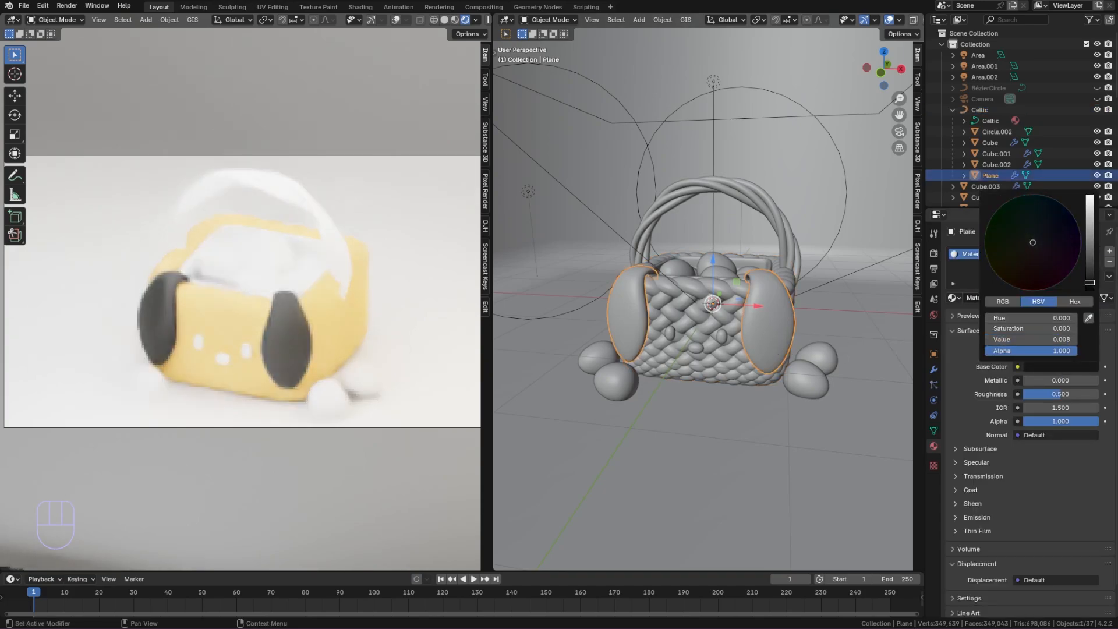
- Select the eyes and nose together with the ears and copy the ears' black material to them
{"action": "left_click", "coordinate": [722, 337]}
{"action": "left_click", "coordinate": [698, 347], "text": "shift"}
{"action": "left_click", "coordinate": [638, 336], "text": "shift"}
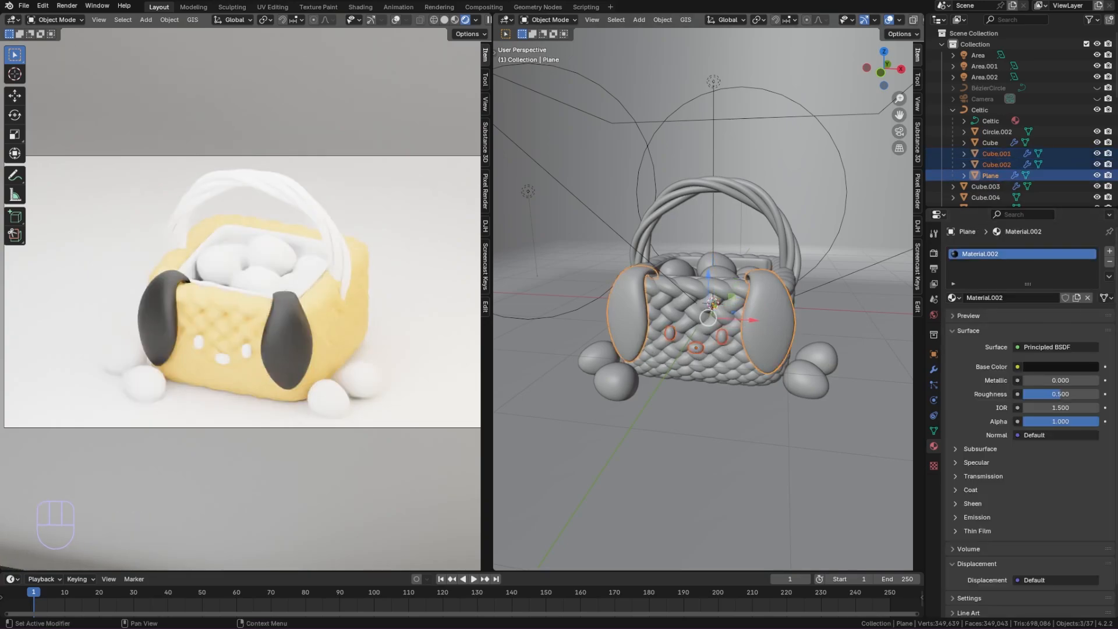
{"action": "left_click", "coordinate": [1109, 276]}
{"action": "left_click", "coordinate": [1061, 300]}
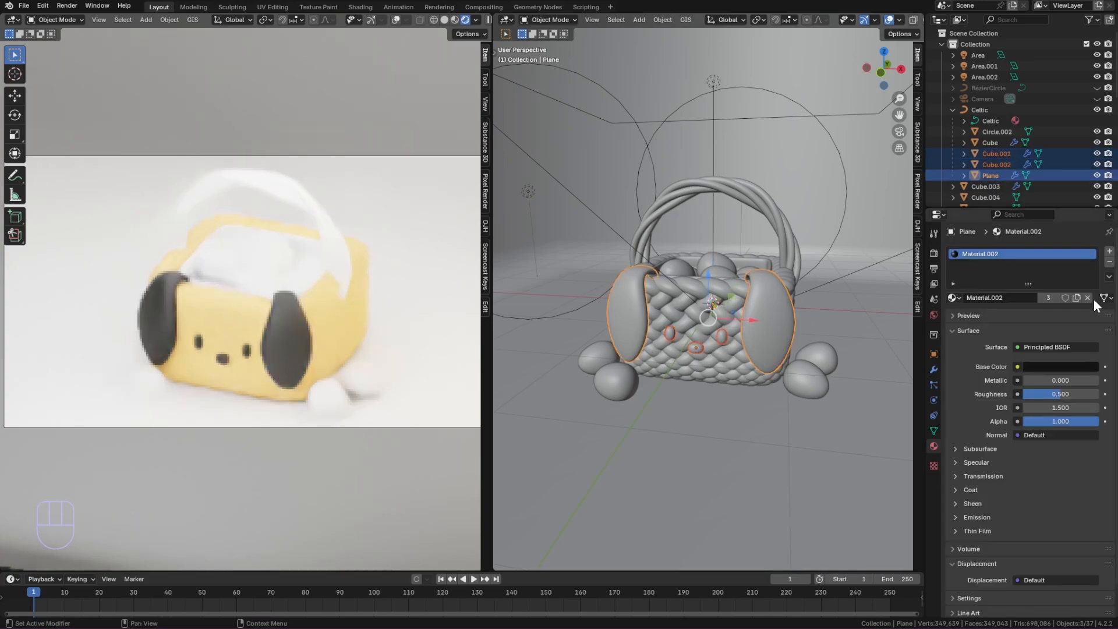
- Select the twisted handle together with the woven body and copy the body's yellow material to the handle
{"action": "left_click", "coordinate": [742, 327], "text": "shift"}
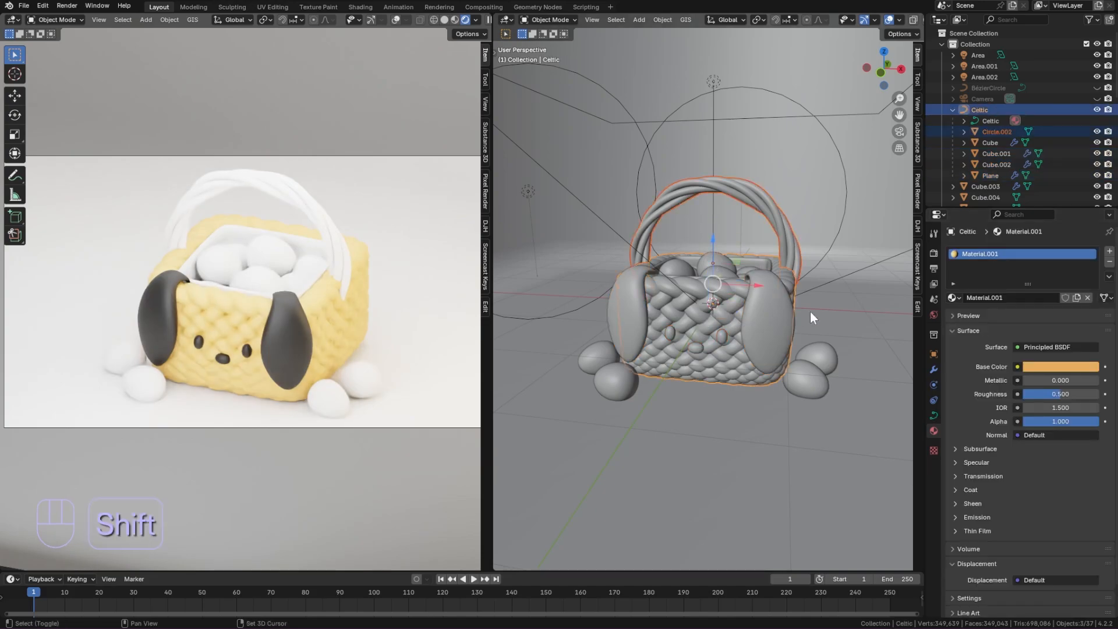
{"action": "left_click", "coordinate": [1109, 277]}
{"action": "left_click", "coordinate": [1099, 302]}
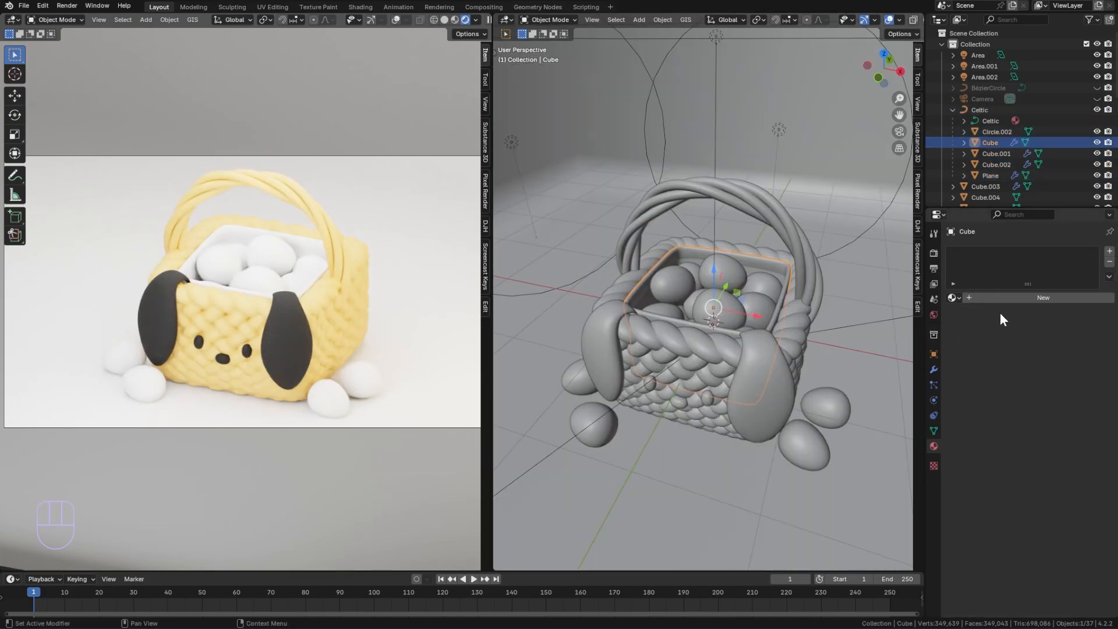
- Give the basket's inner lining a new material and use the blue-and-white checkered JPG as its base colour image texture
{"action": "left_click", "coordinate": [1008, 298]}
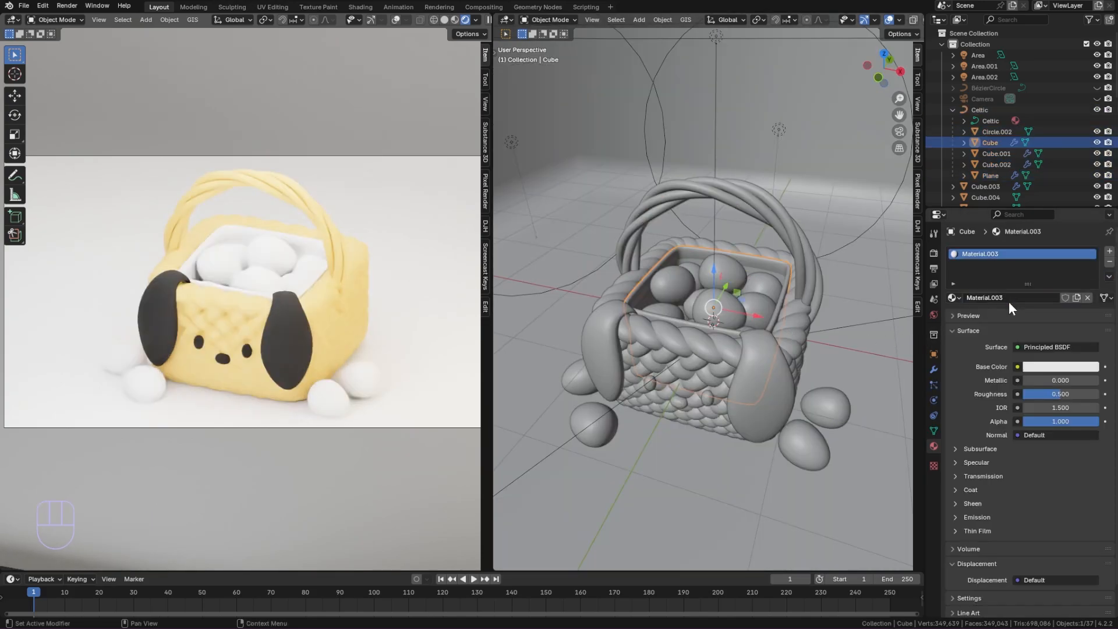
{"action": "left_click", "coordinate": [1018, 367]}
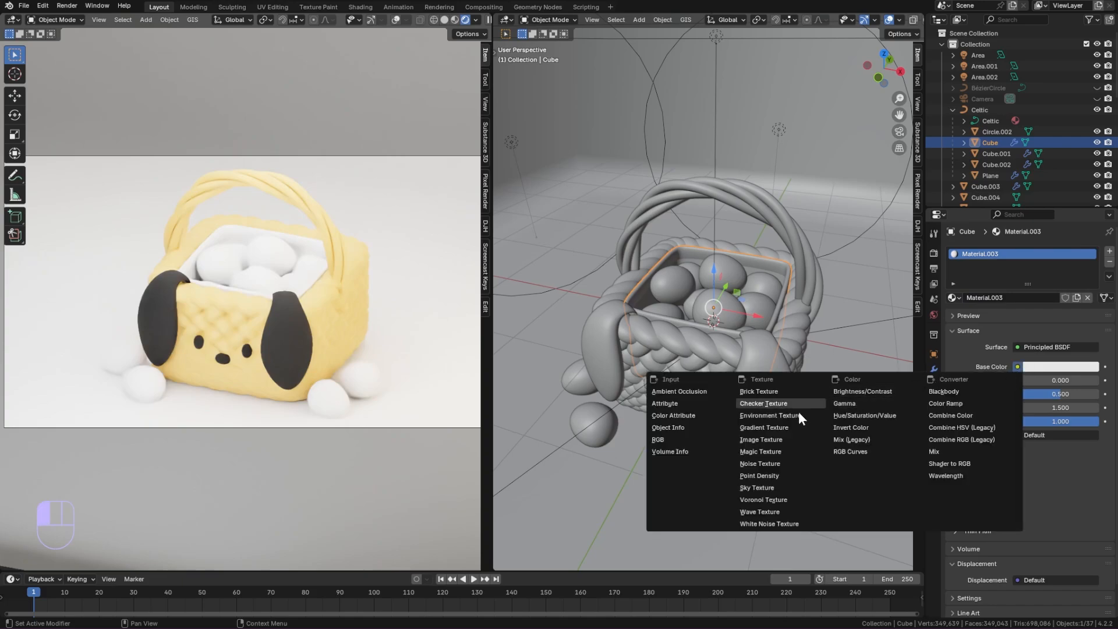
{"action": "left_click", "coordinate": [774, 439]}
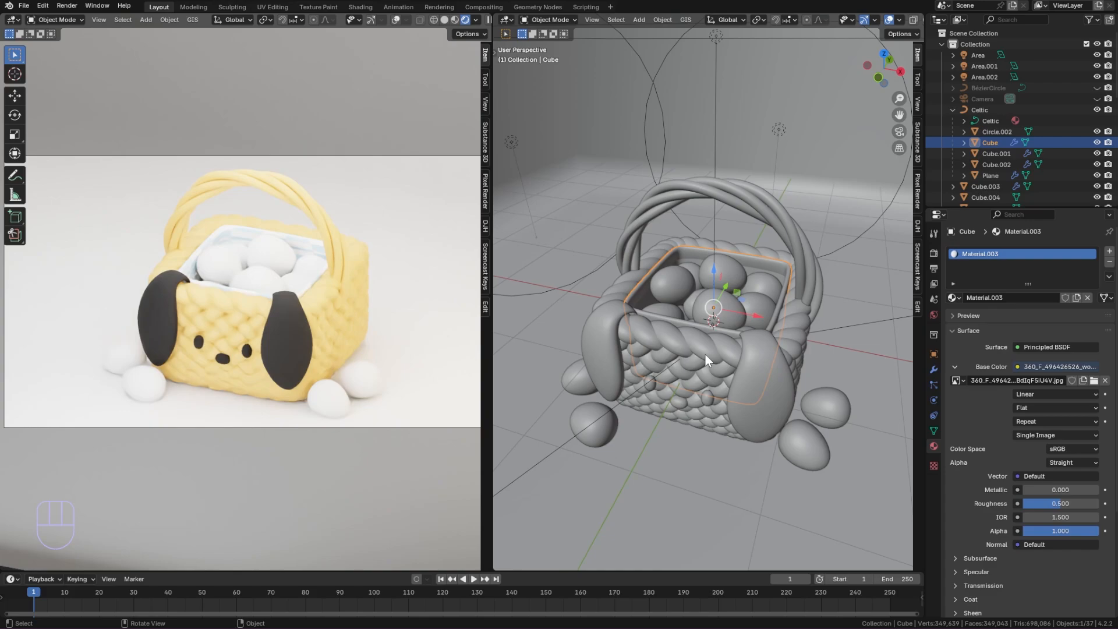
- Open the lining's mesh for UV editing and unwrap it with Smart UV Project
{"action": "left_click", "coordinate": [276, 6]}
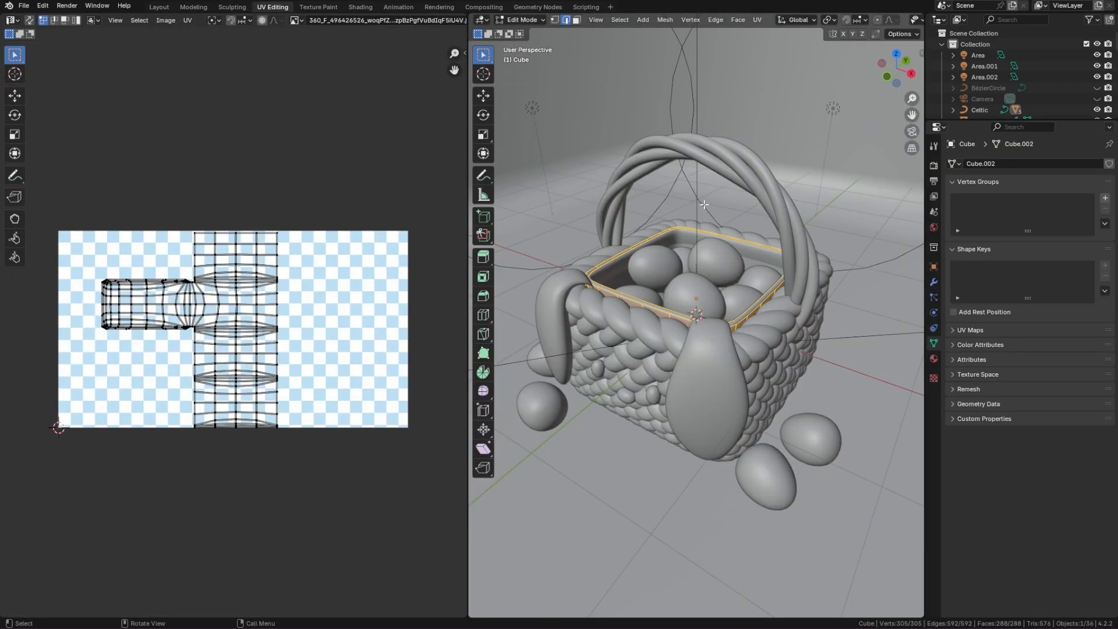
{"action": "left_click", "coordinate": [757, 19]}
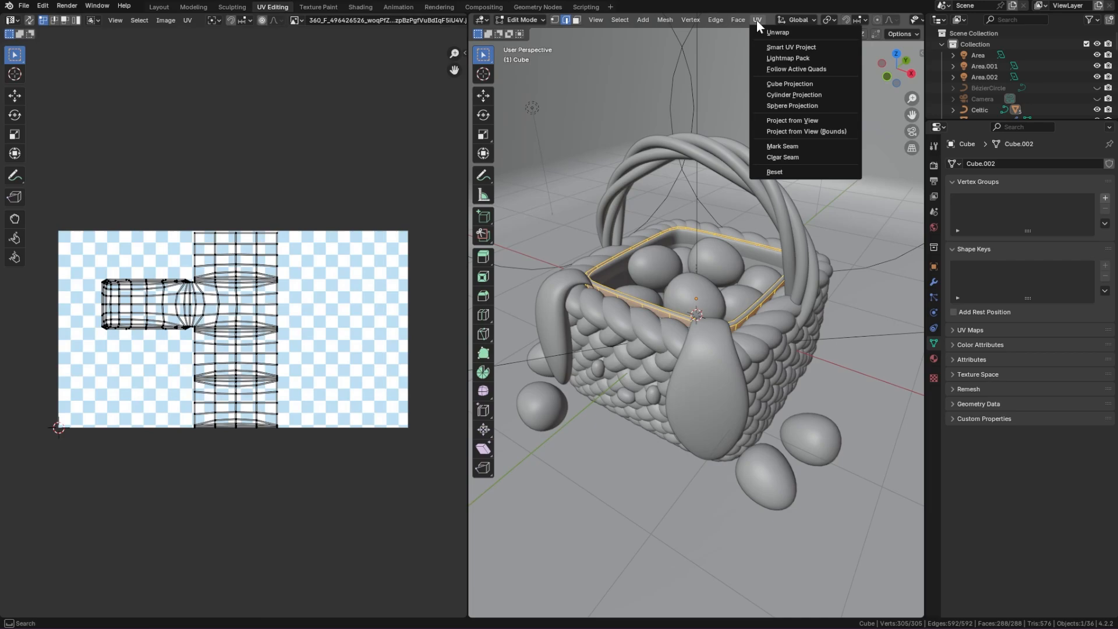
{"action": "left_click", "coordinate": [771, 46]}
{"action": "left_click", "coordinate": [762, 148]}
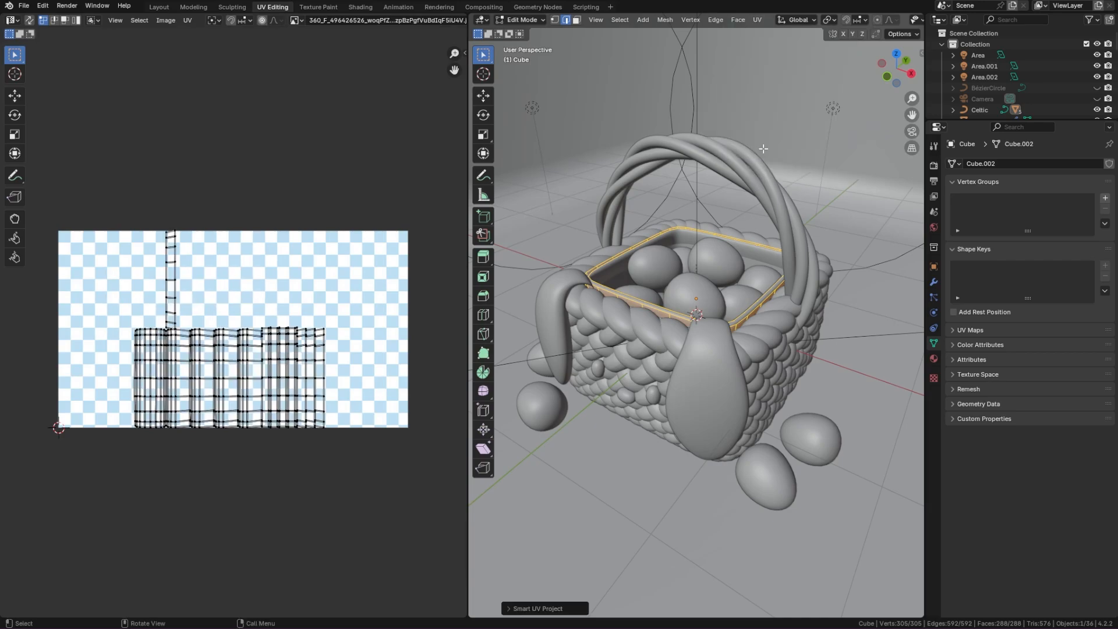
- Rotate the lining's entire UV layout about -90° over the checkered image, narrow it along X and shrink it slightly
{"action": "key", "text": "a"}
{"action": "key", "text": "r"}
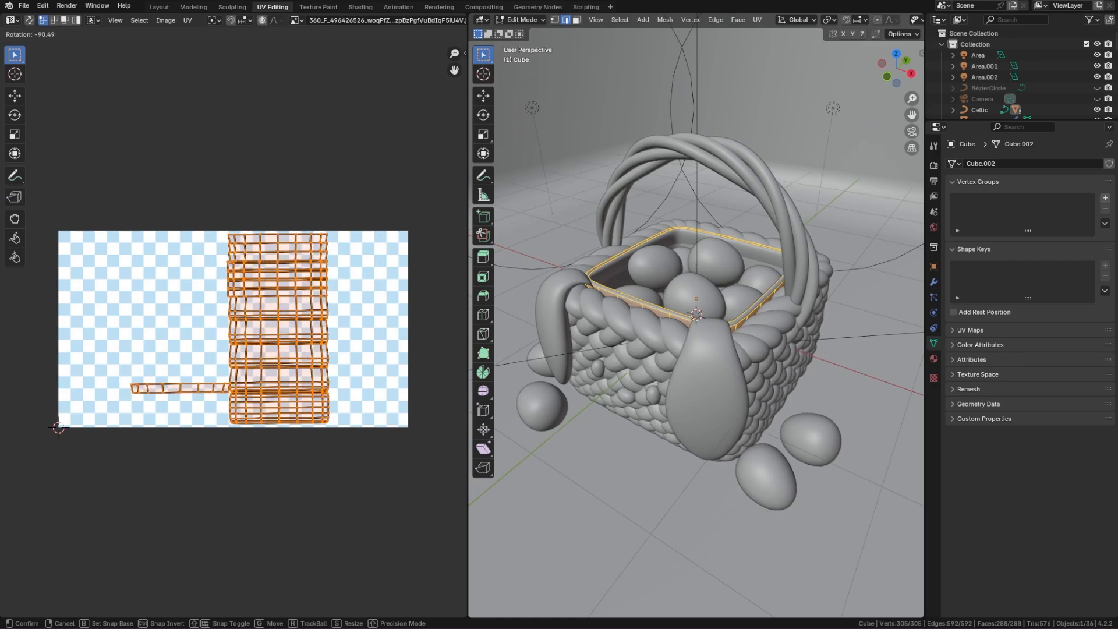
{"action": "left_click", "coordinate": [291, 358]}
{"action": "key", "text": "s"}
{"action": "key", "text": "x"}
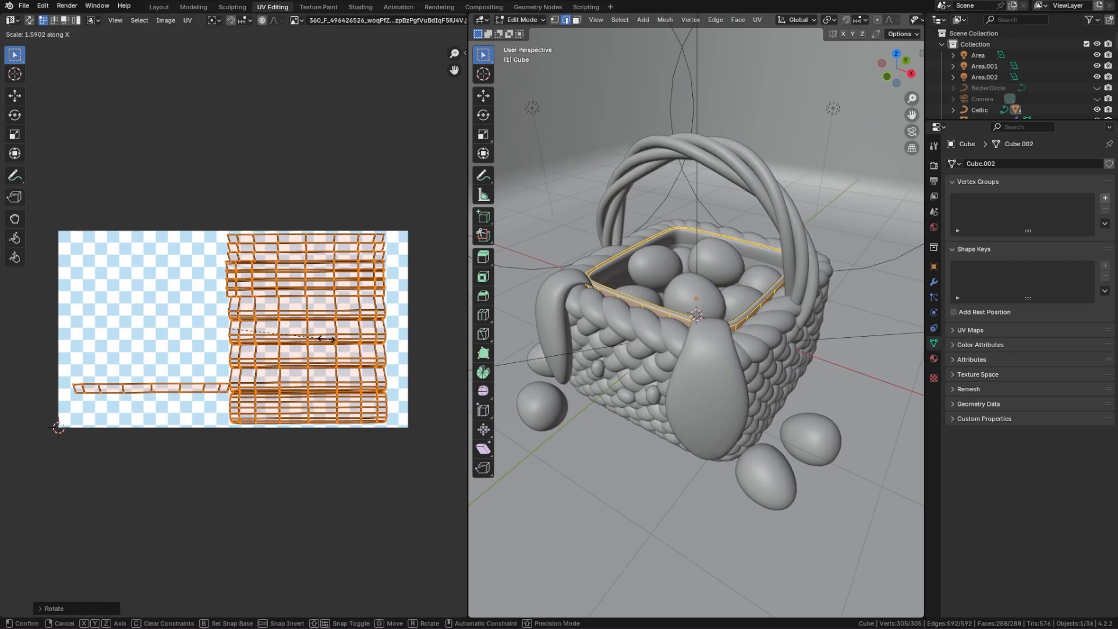
{"action": "left_click", "coordinate": [280, 333]}
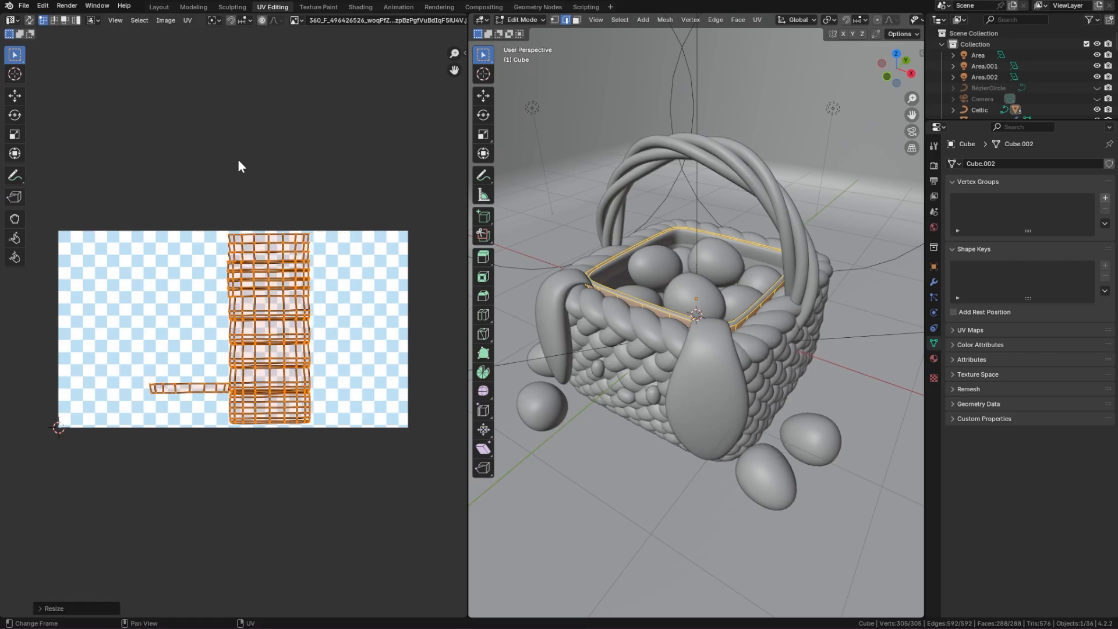
{"action": "key", "text": "s"}
{"action": "left_click", "coordinate": [300, 316]}
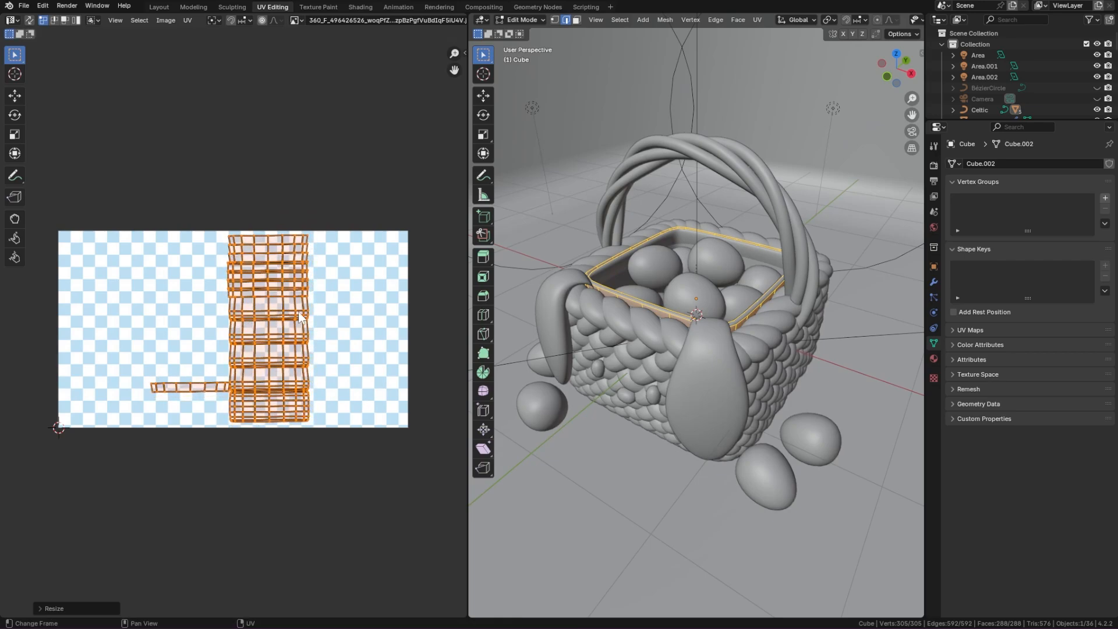
- Rotate the lining's UV layout back by about 93°, straighten it and enlarge it slightly over the checkered image
{"action": "key", "text": "r"}
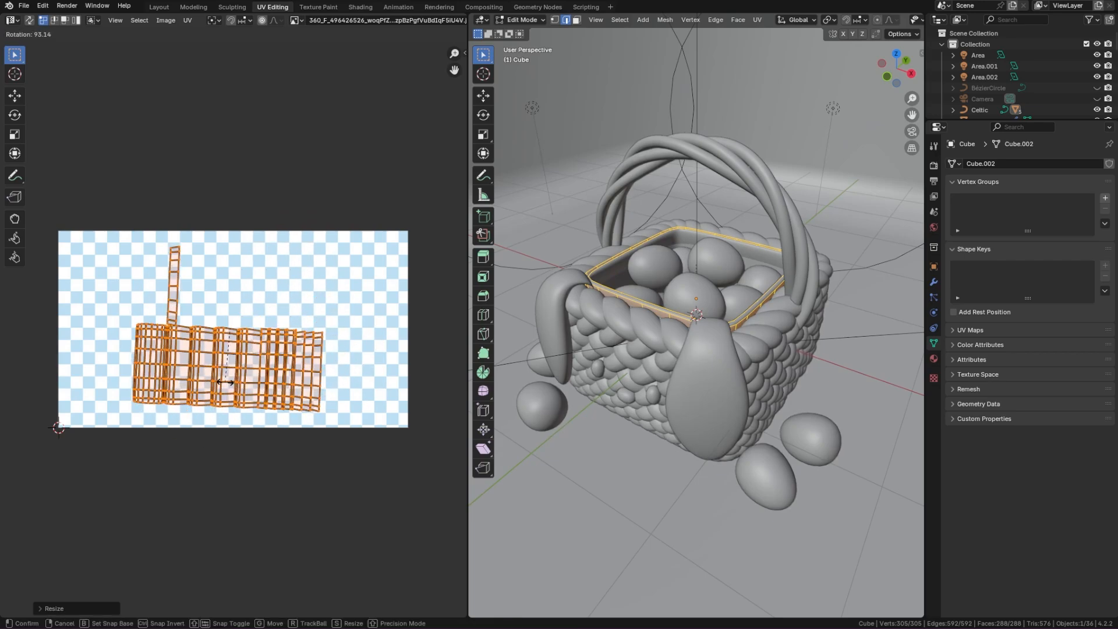
{"action": "left_click", "coordinate": [239, 387]}
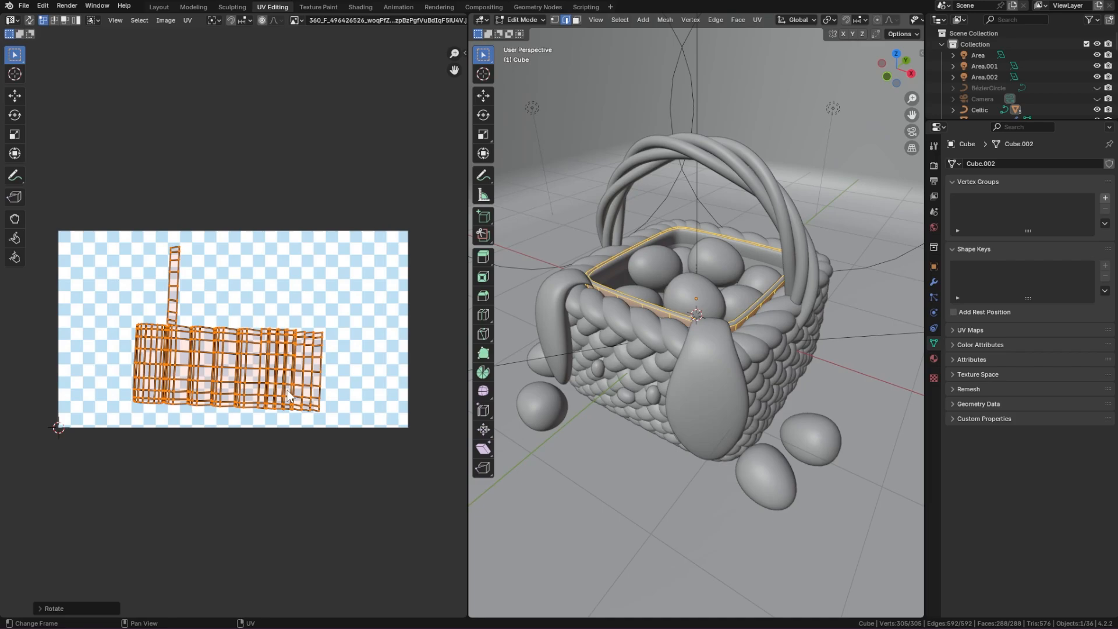
{"action": "key", "text": "s"}
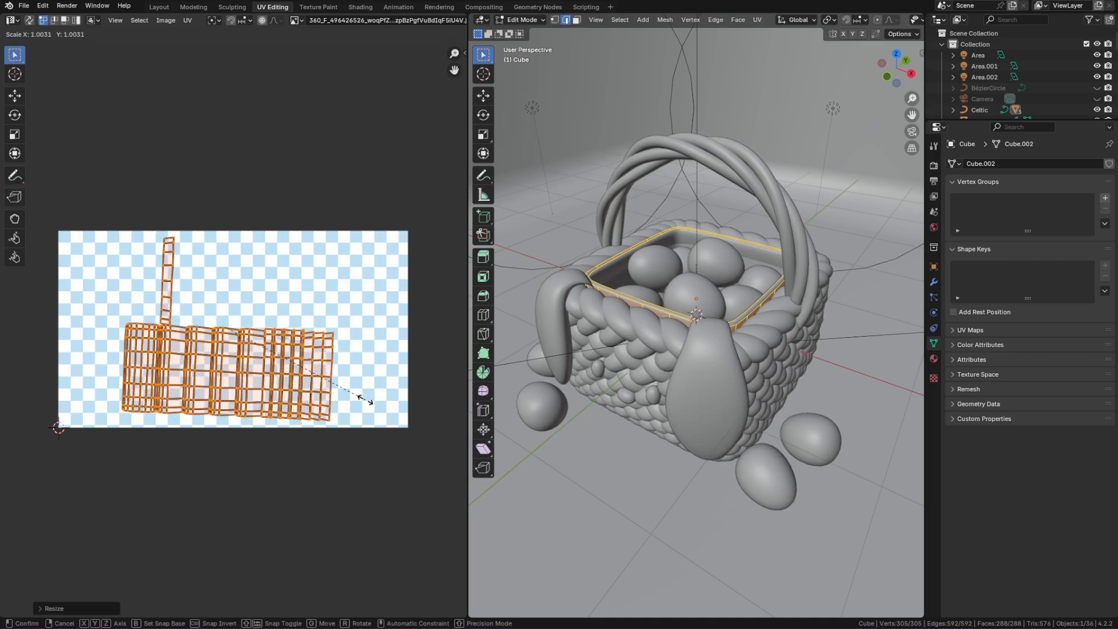
{"action": "left_click", "coordinate": [367, 391]}
{"action": "key", "text": "r"}
{"action": "left_click", "coordinate": [408, 399]}
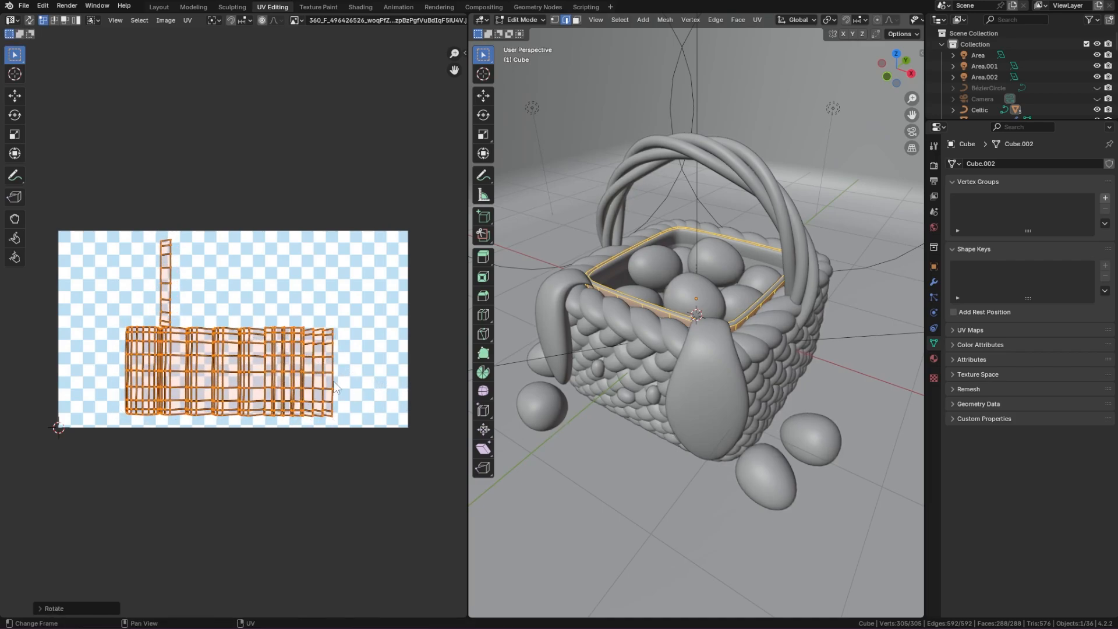
{"action": "key", "text": "s"}
{"action": "left_click", "coordinate": [341, 391]}
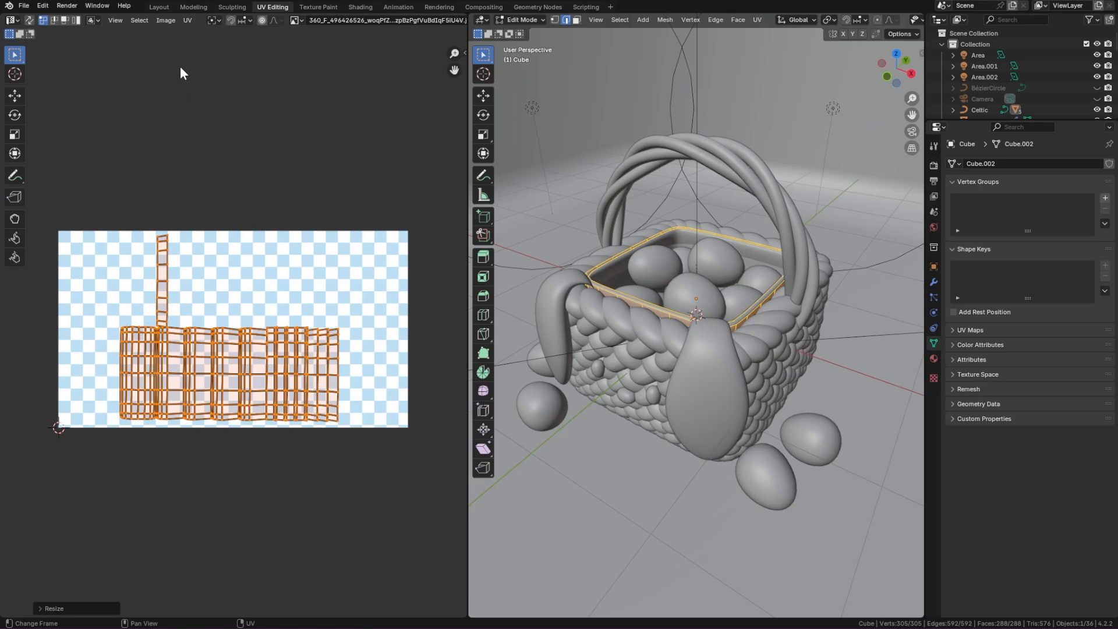
- Return to the scene layout and set the backdrop material's base colour to light turquoise with hue 0.507, saturation 0.621 and value 0.794
{"action": "left_click", "coordinate": [158, 7]}
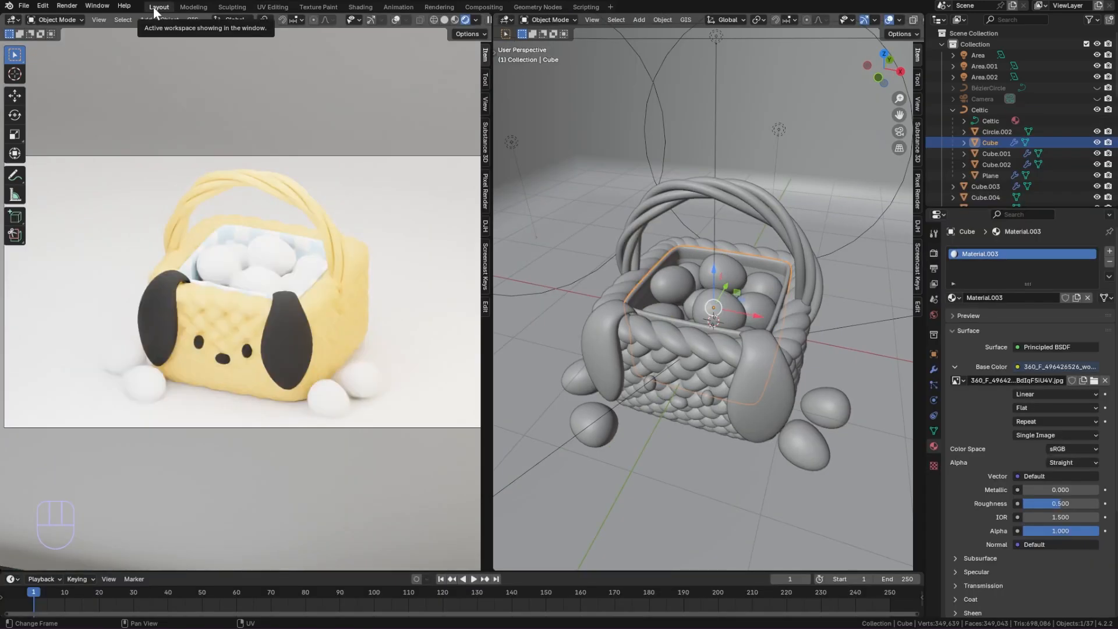
{"action": "left_click", "coordinate": [1046, 367]}
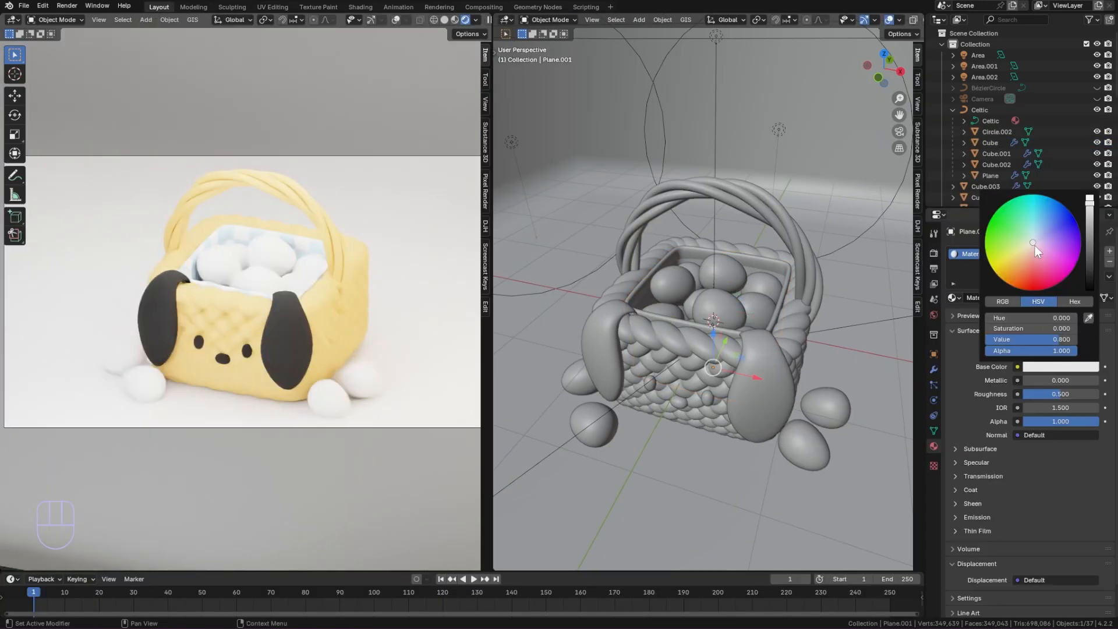
{"action": "left_click_drag", "start_coordinate": [1035, 246], "coordinate": [1033, 232]}
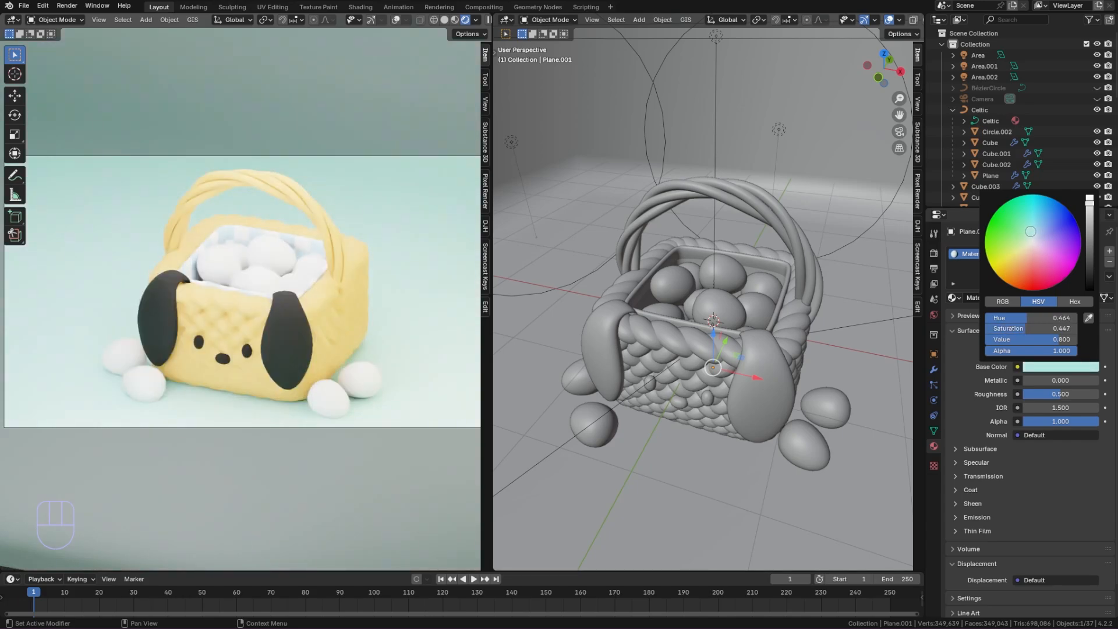
{"action": "scroll", "coordinate": [1031, 232], "scroll_direction": "down", "scroll_amount": 1, "text": "ctrl"}
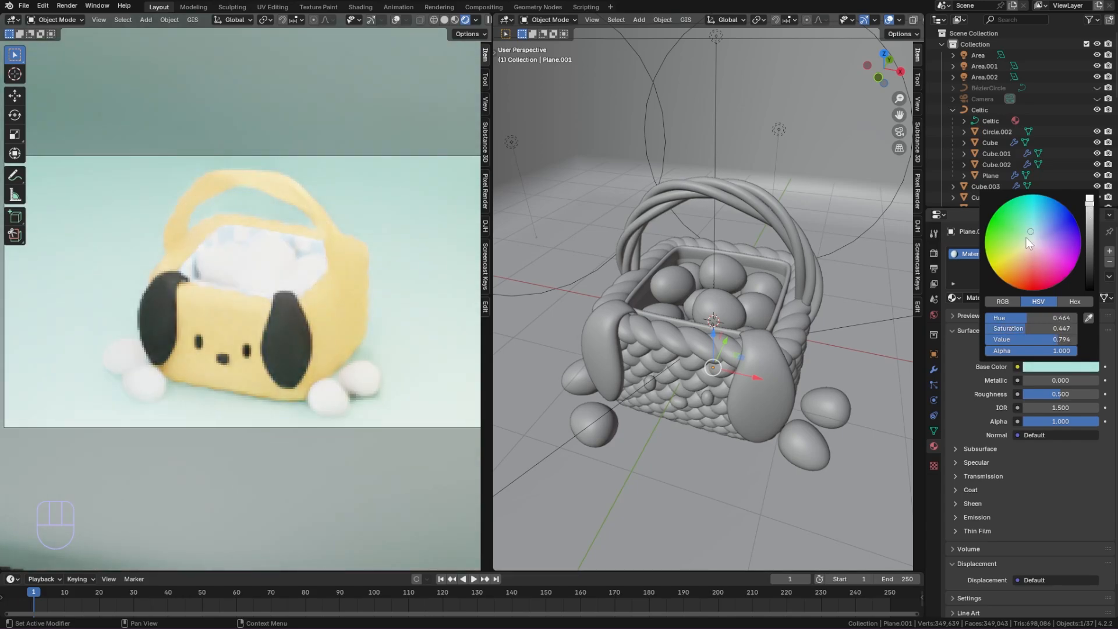
{"action": "left_click_drag", "start_coordinate": [1026, 238], "coordinate": [1033, 226]}
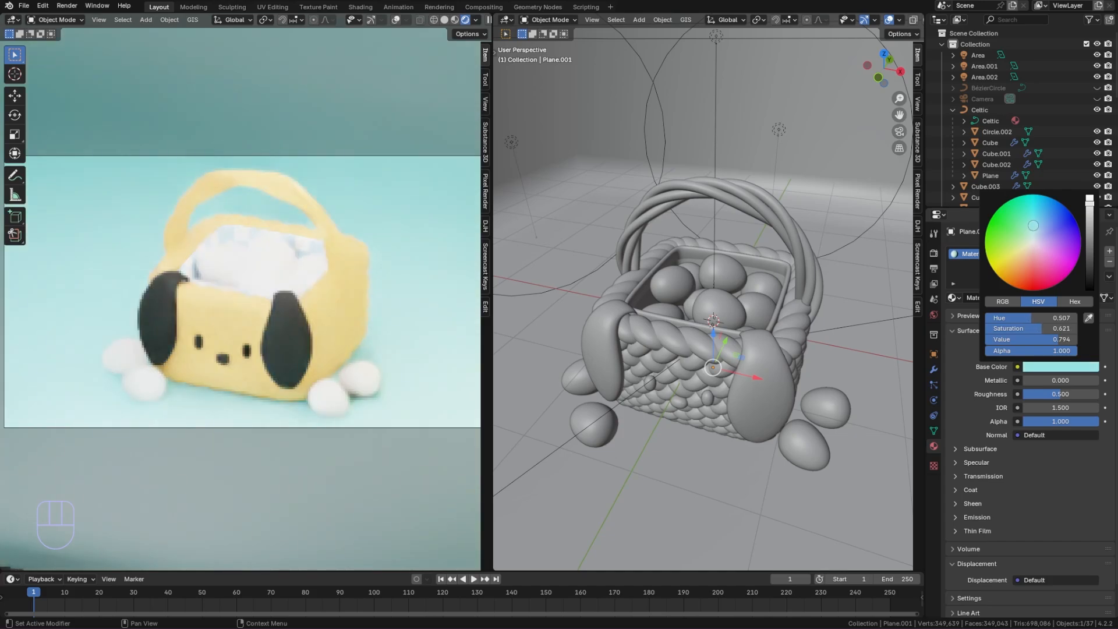
- Give the front floor egg left of the basket a new light pink material with roughness about 0.714
{"action": "middle_click_drag", "start_coordinate": [804, 349], "coordinate": [736, 365]}
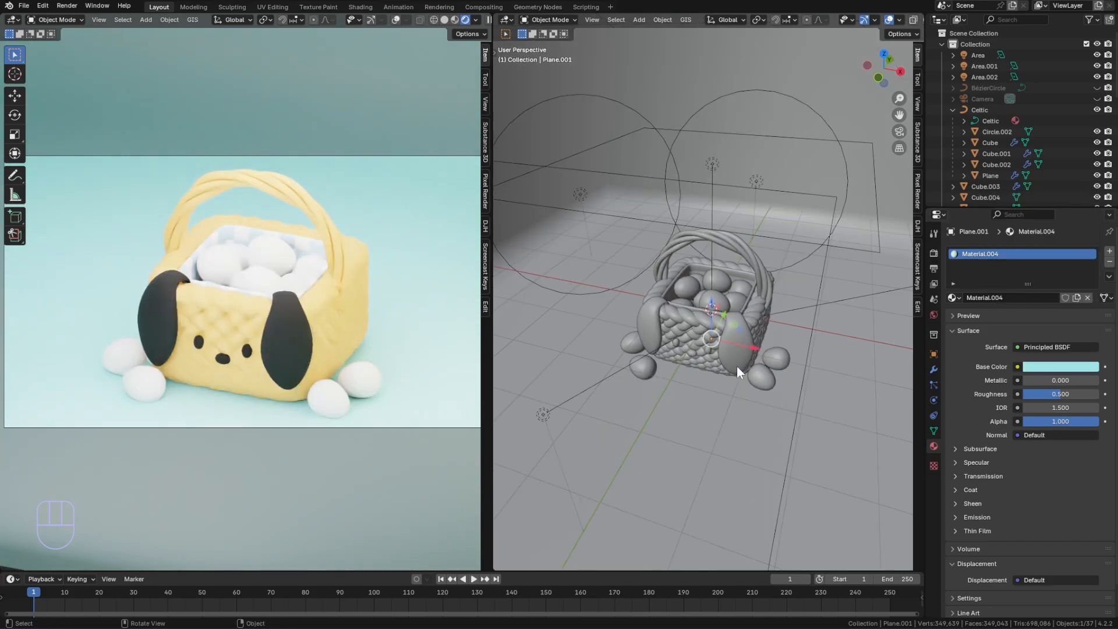
{"action": "left_click", "coordinate": [736, 366]}
{"action": "left_click", "coordinate": [1009, 297]}
{"action": "left_click", "coordinate": [1038, 368]}
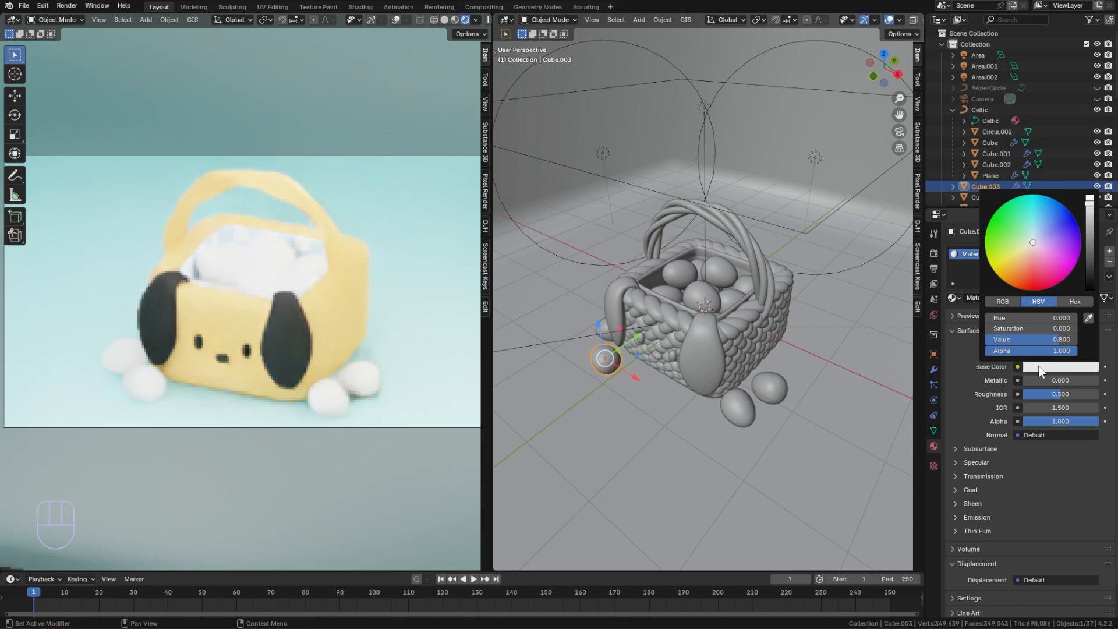
{"action": "left_click", "coordinate": [1075, 301]}
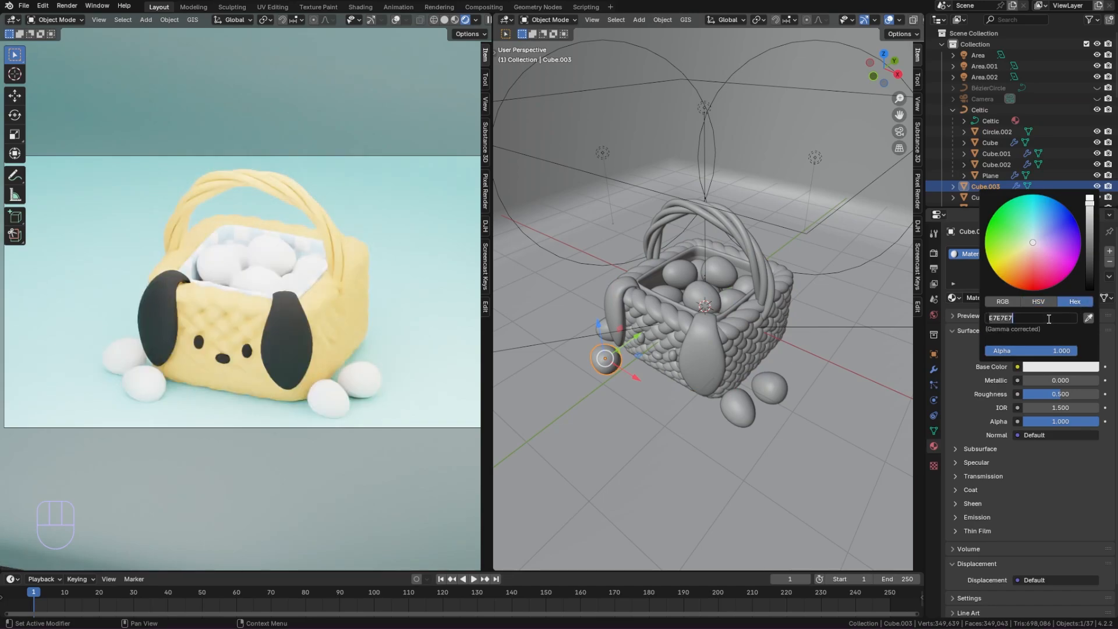
{"action": "key", "text": "ctrl+v"}
{"action": "key", "text": "Return"}
{"action": "left_click_drag", "start_coordinate": [1064, 396], "coordinate": [1077, 395]}
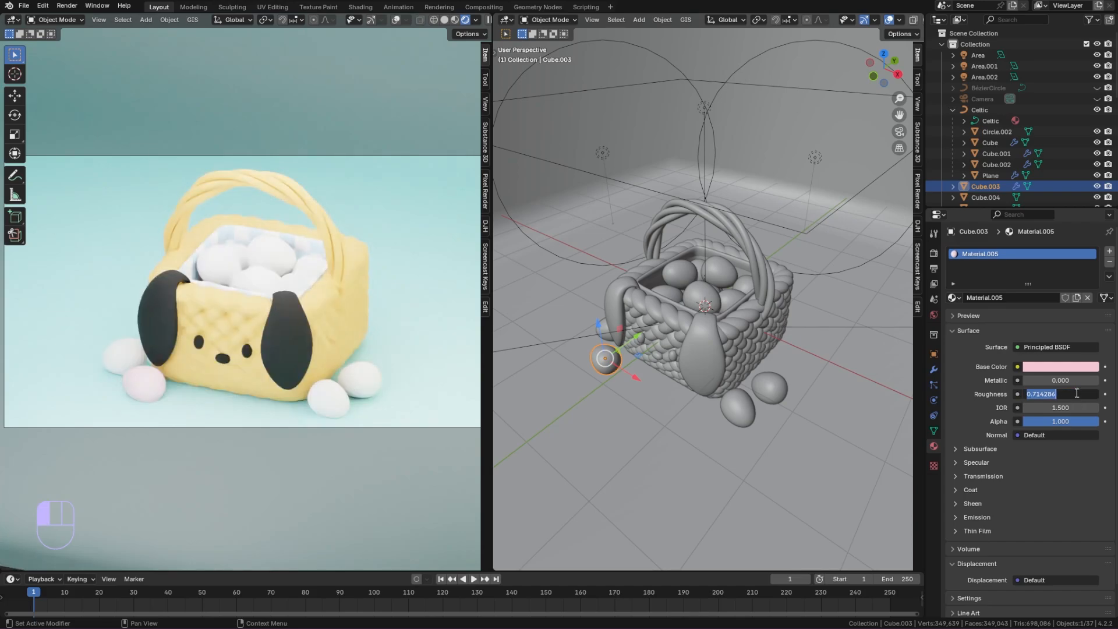
- Assign the existing pink egg material, Material.005, to the outer floor egg right of the basket
{"action": "left_click", "coordinate": [769, 388]}
{"action": "left_click", "coordinate": [954, 297]}
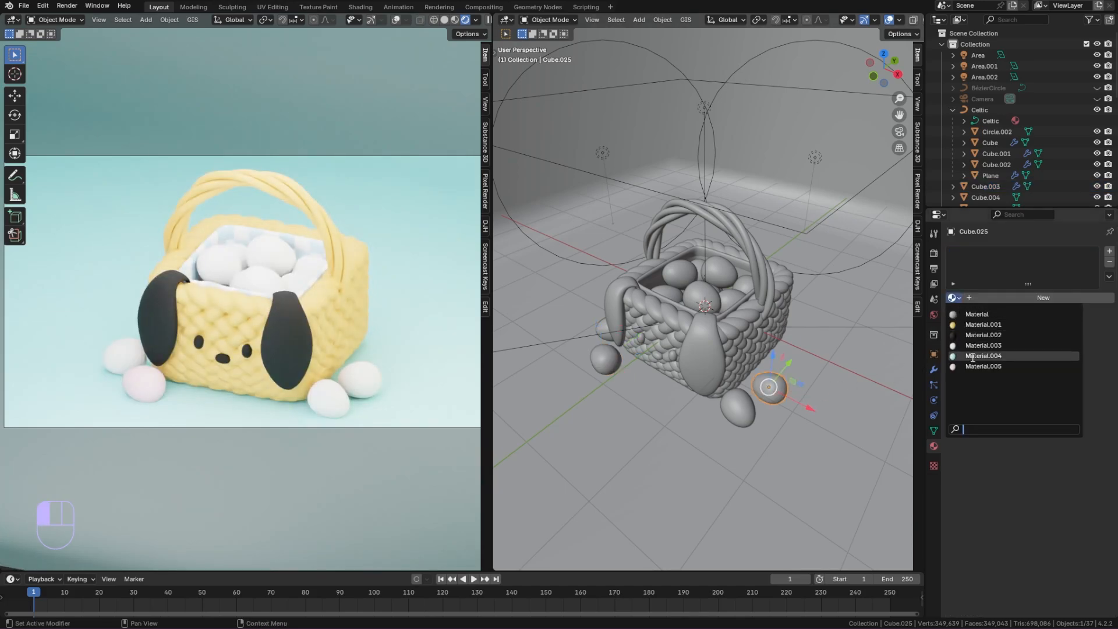
{"action": "left_click", "coordinate": [972, 364]}
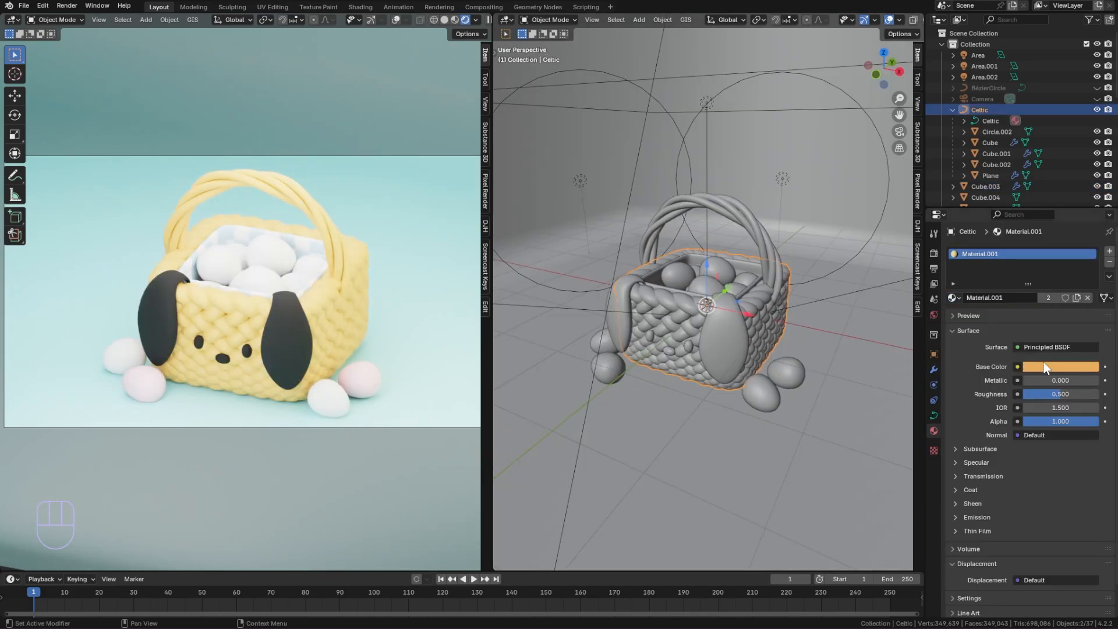
- Soften the woven basket material's base colour from yellow to a paler, less saturated cream
{"action": "left_click", "coordinate": [1046, 367]}
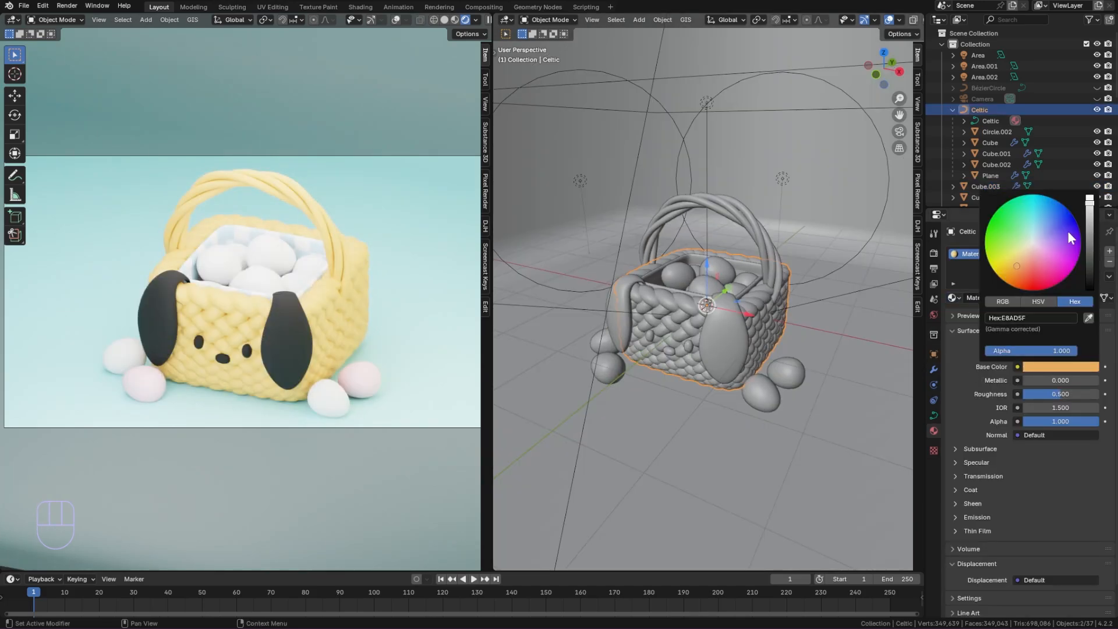
{"action": "left_click_drag", "start_coordinate": [1023, 261], "coordinate": [1022, 256]}
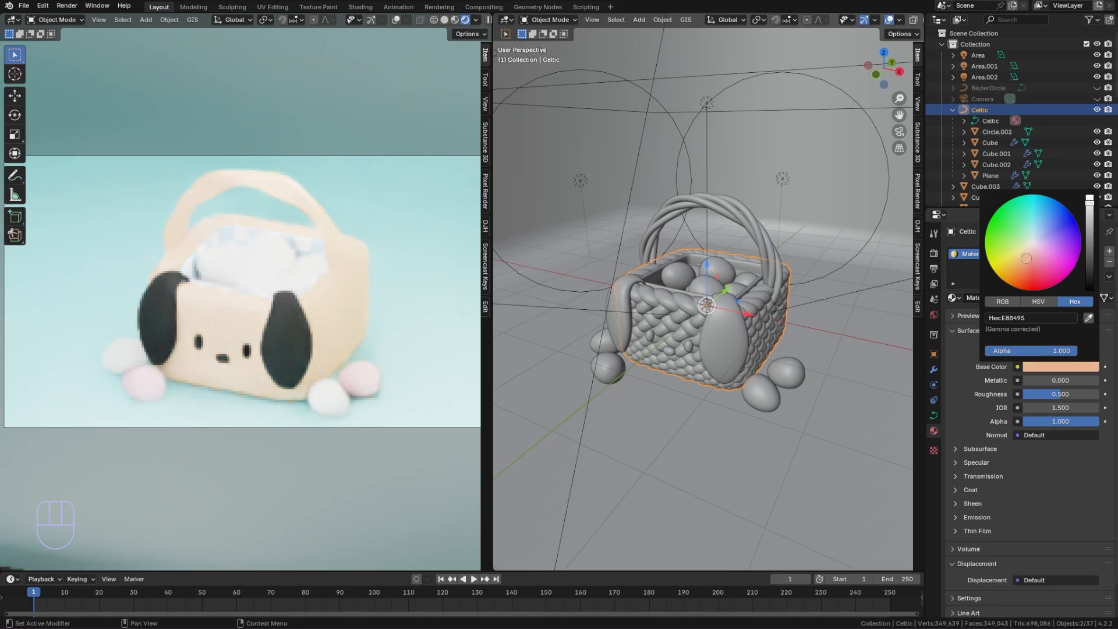
{"action": "left_click", "coordinate": [1024, 256]}
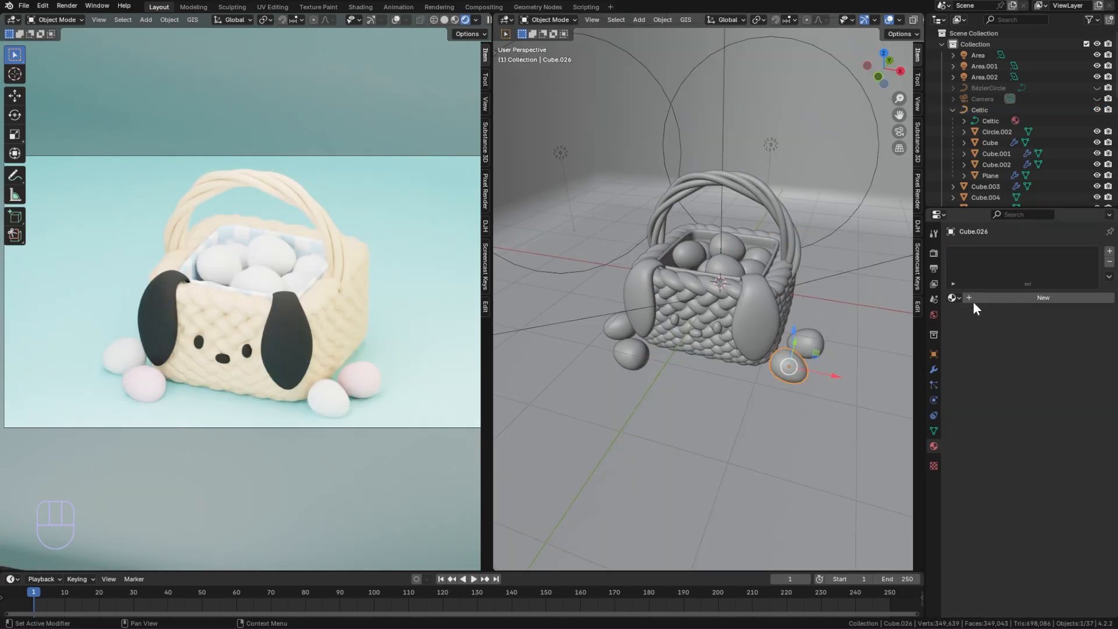
- Give the front floor egg right of the basket a new material with egg1.jpg as its base colour image texture
{"action": "left_click", "coordinate": [974, 298]}
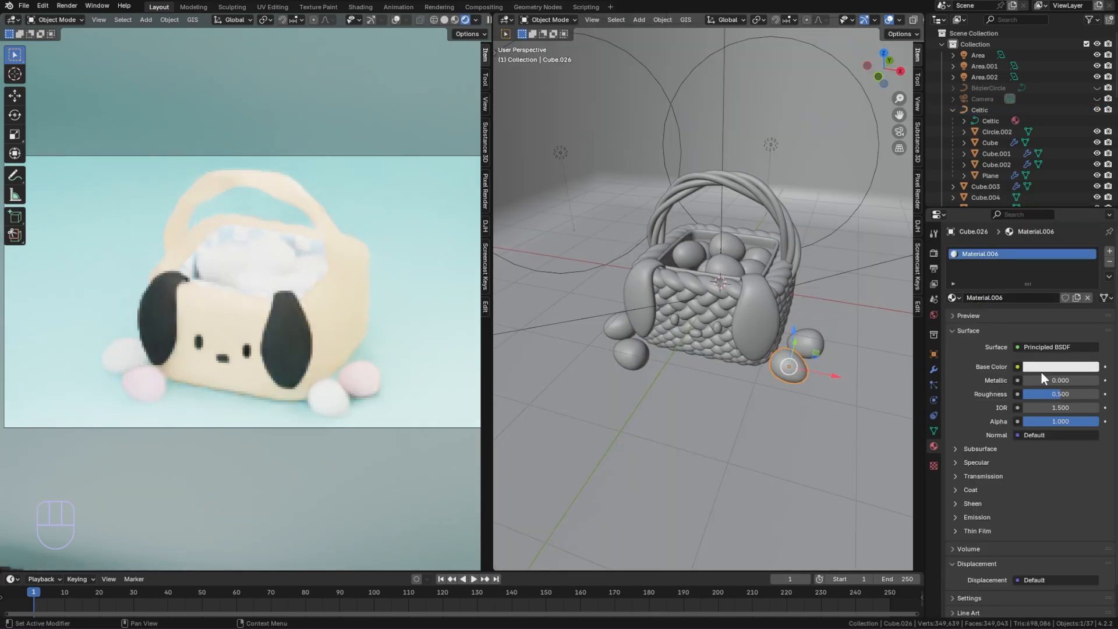
{"action": "left_click", "coordinate": [1015, 367]}
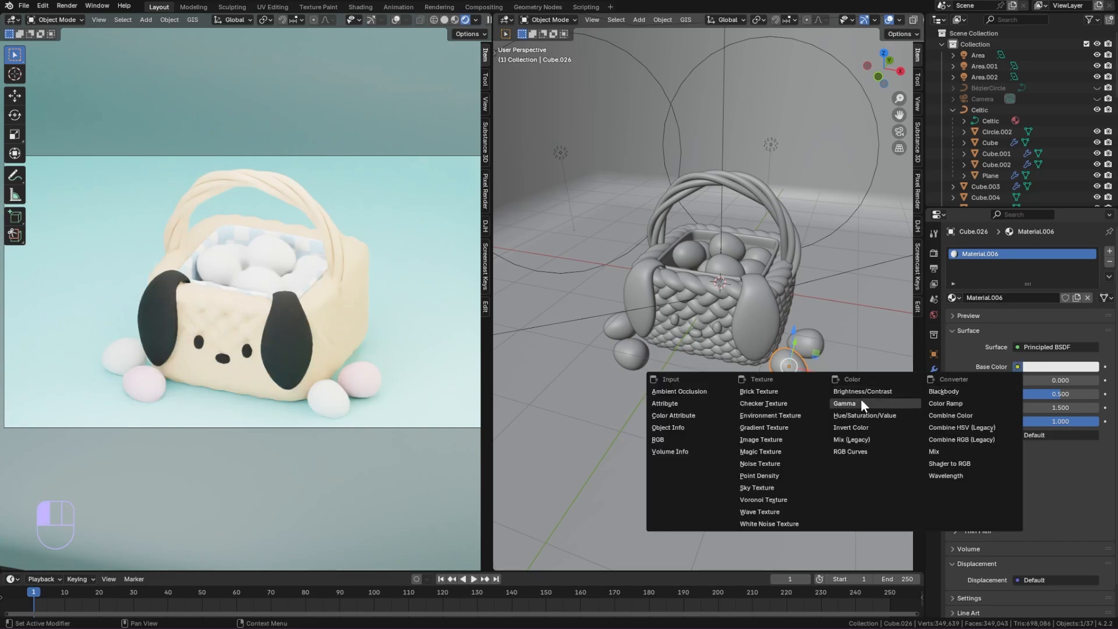
{"action": "left_click", "coordinate": [760, 440]}
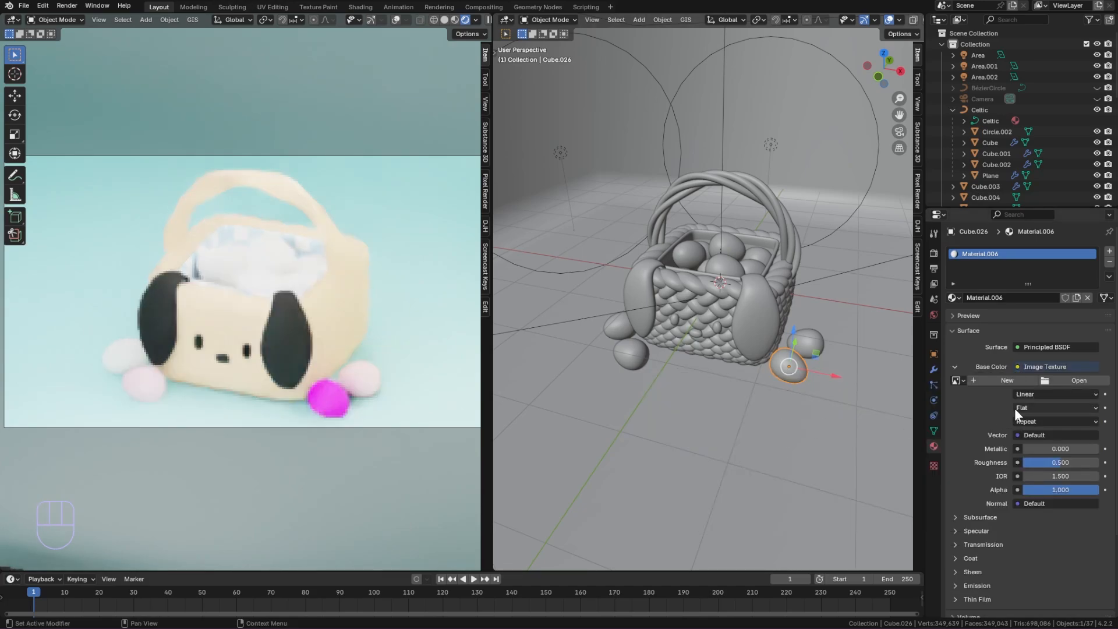
{"action": "left_click", "coordinate": [1077, 381]}
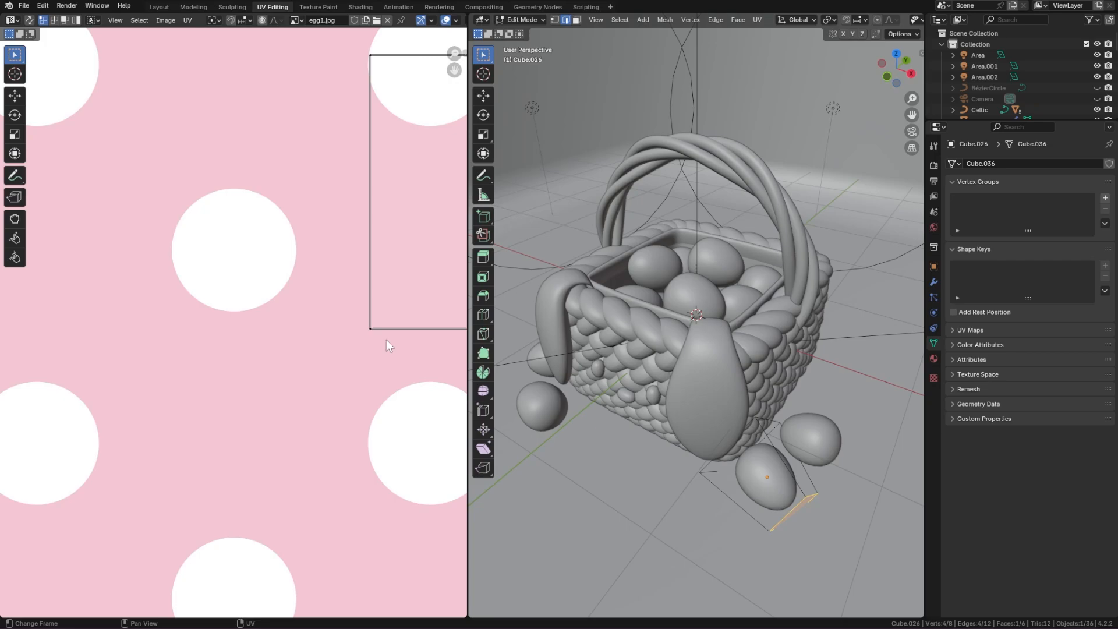
- Unwrap all faces of the front floor egg right of the basket with Smart UV Project, angle limit 66°
{"action": "scroll", "coordinate": [387, 343], "scroll_direction": "down", "scroll_amount": 6}
{"action": "key", "text": "a"}
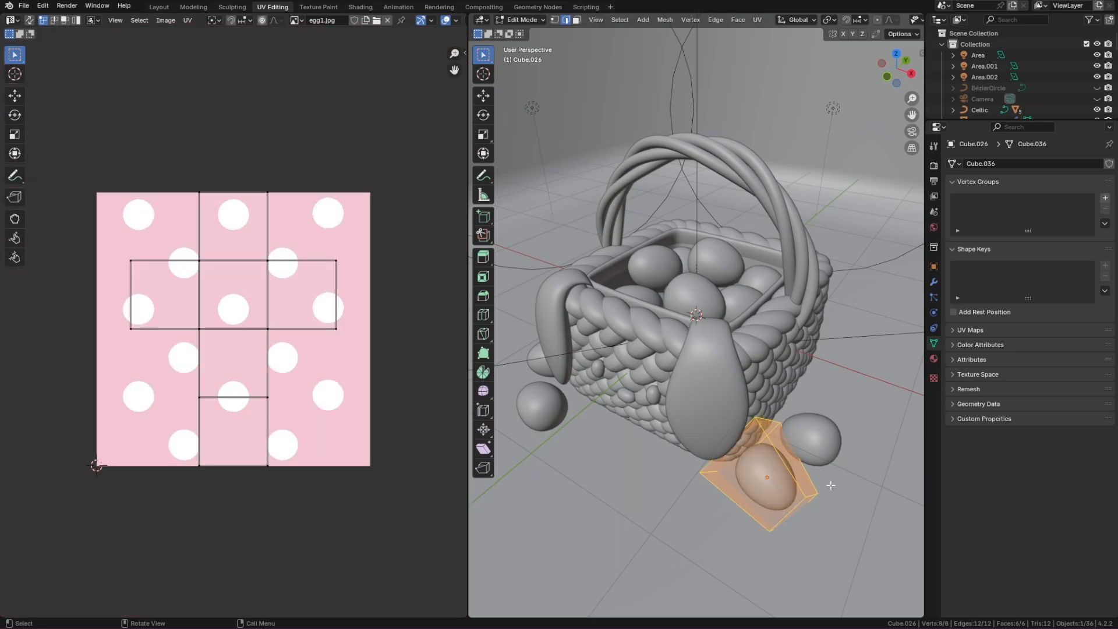
{"action": "left_click", "coordinate": [755, 22]}
{"action": "left_click", "coordinate": [781, 47]}
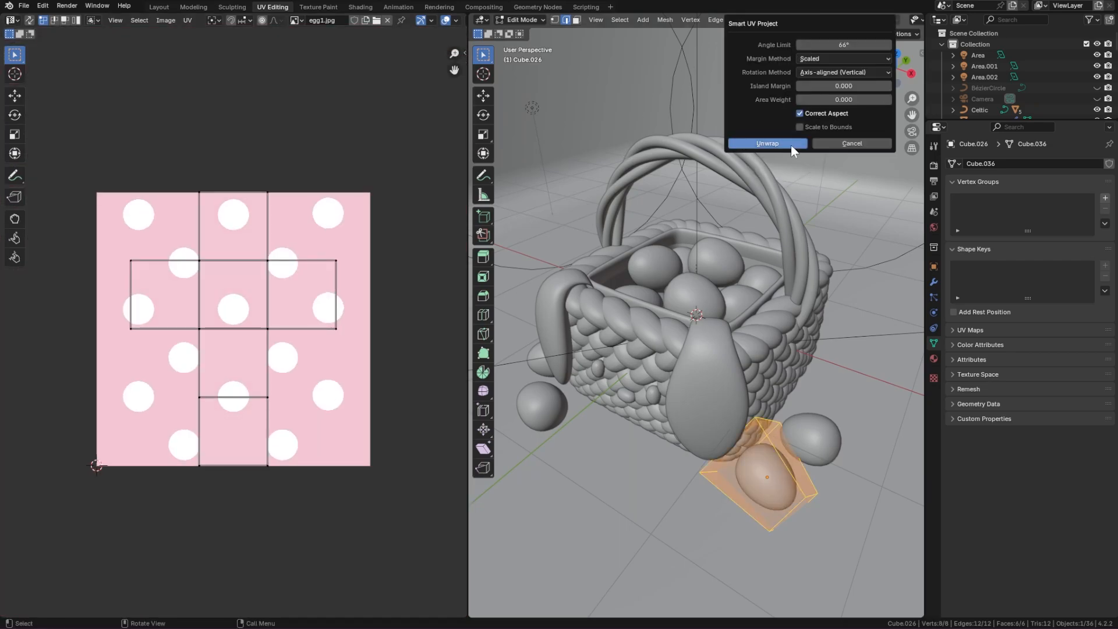
{"action": "left_click", "coordinate": [775, 143]}
- Shrink all the egg's UV islands slightly, stretch them vertically and move them up about 0.154 to span the dotted texture
{"action": "left_click_drag", "start_coordinate": [70, 260], "coordinate": [431, 542]}
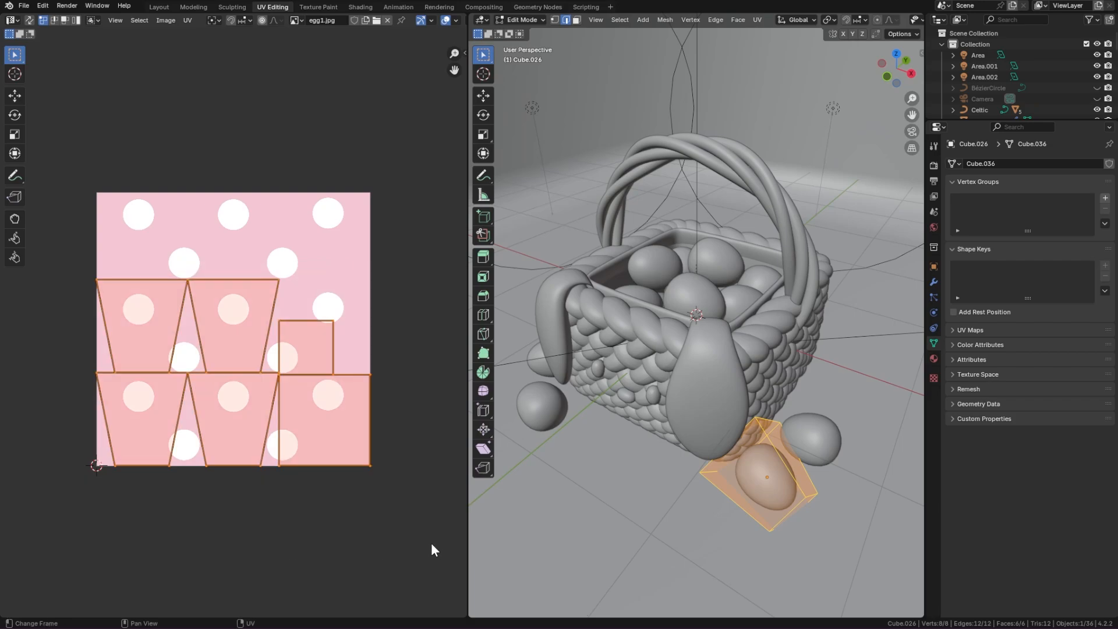
{"action": "key", "text": "s"}
{"action": "left_click", "coordinate": [422, 422]}
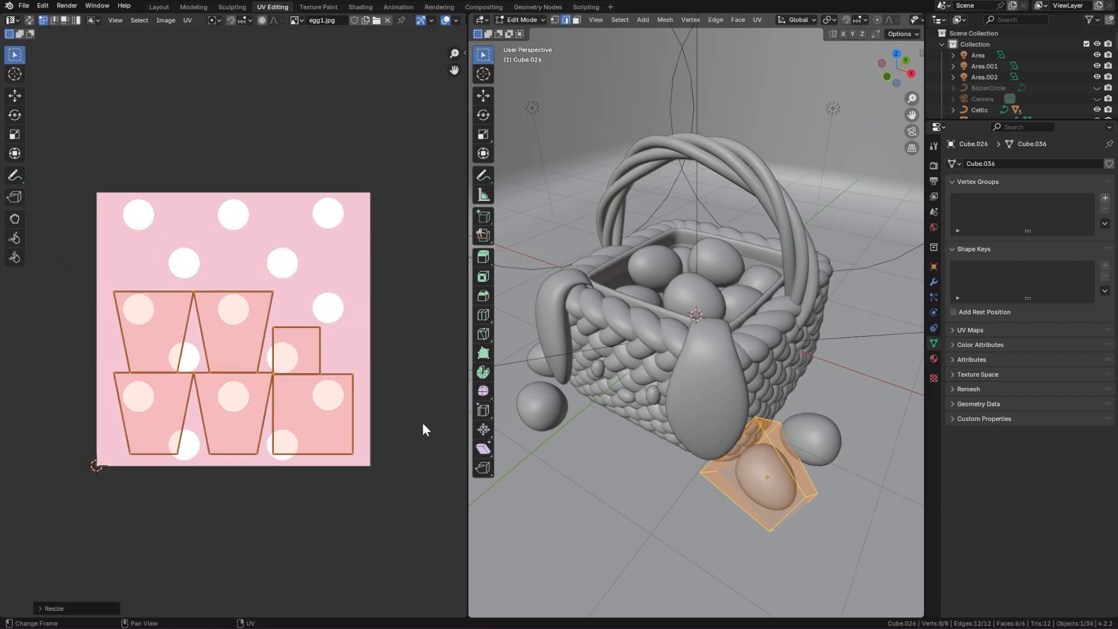
{"action": "key", "text": "s"}
{"action": "key", "text": "y"}
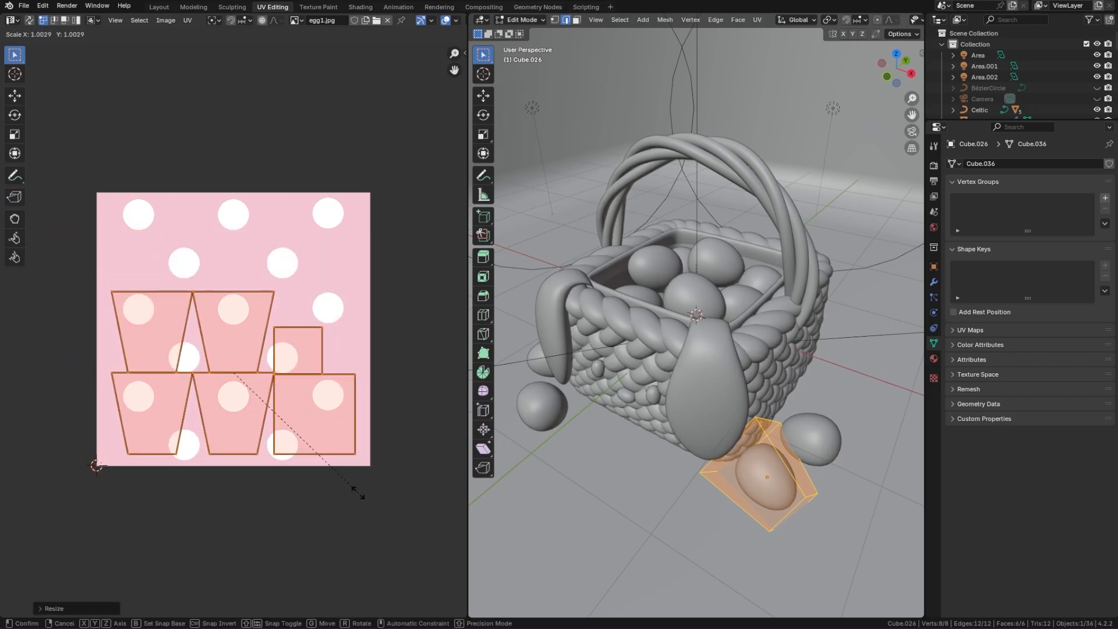
{"action": "left_click", "coordinate": [347, 525]}
{"action": "key", "text": "g"}
{"action": "key", "text": "y"}
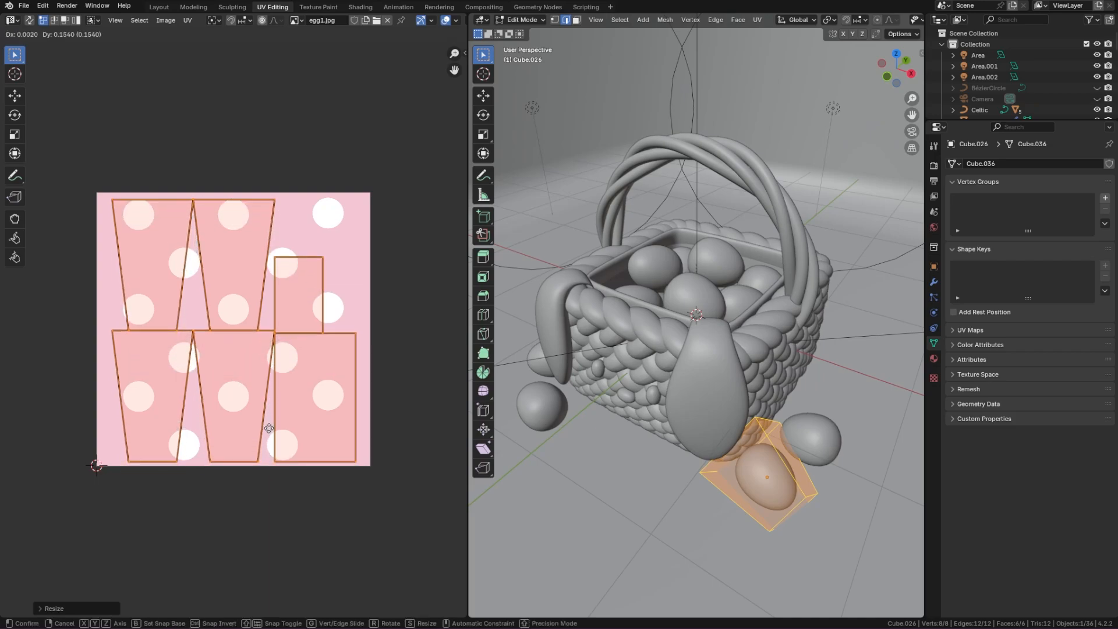
{"action": "left_click", "coordinate": [278, 396]}
- Move the small square UV island's two upper corners upward, shifting the left one slightly outward, to enlarge it over the dots
{"action": "left_click", "coordinate": [281, 267]}
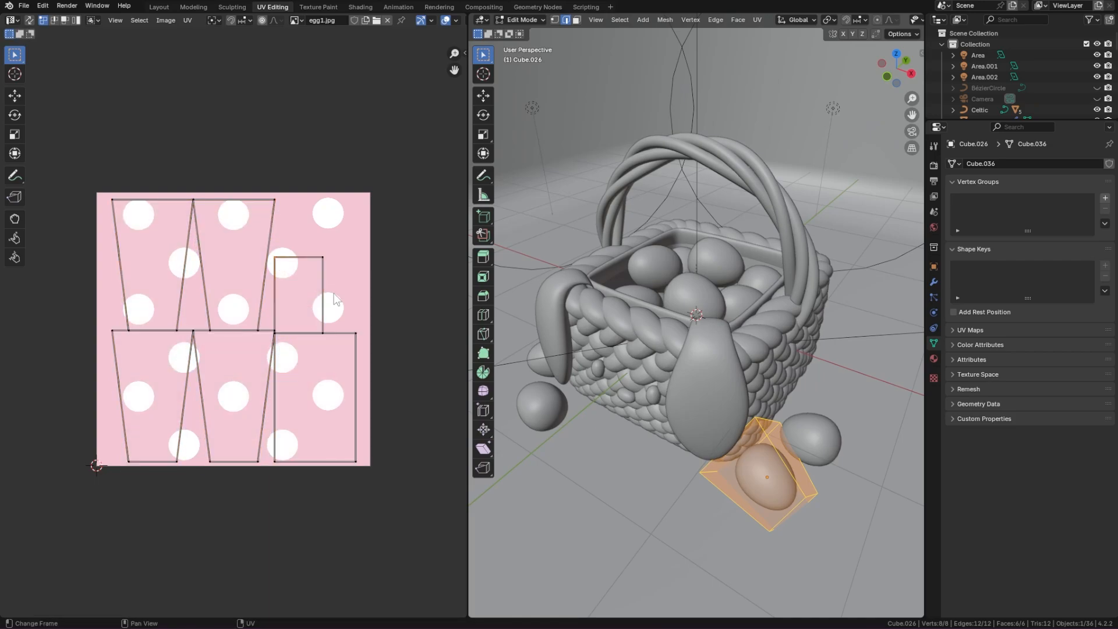
{"action": "key", "text": "g"}
{"action": "left_click", "coordinate": [319, 284]}
{"action": "left_click", "coordinate": [321, 259]}
{"action": "key", "text": "g"}
{"action": "left_click", "coordinate": [319, 241]}
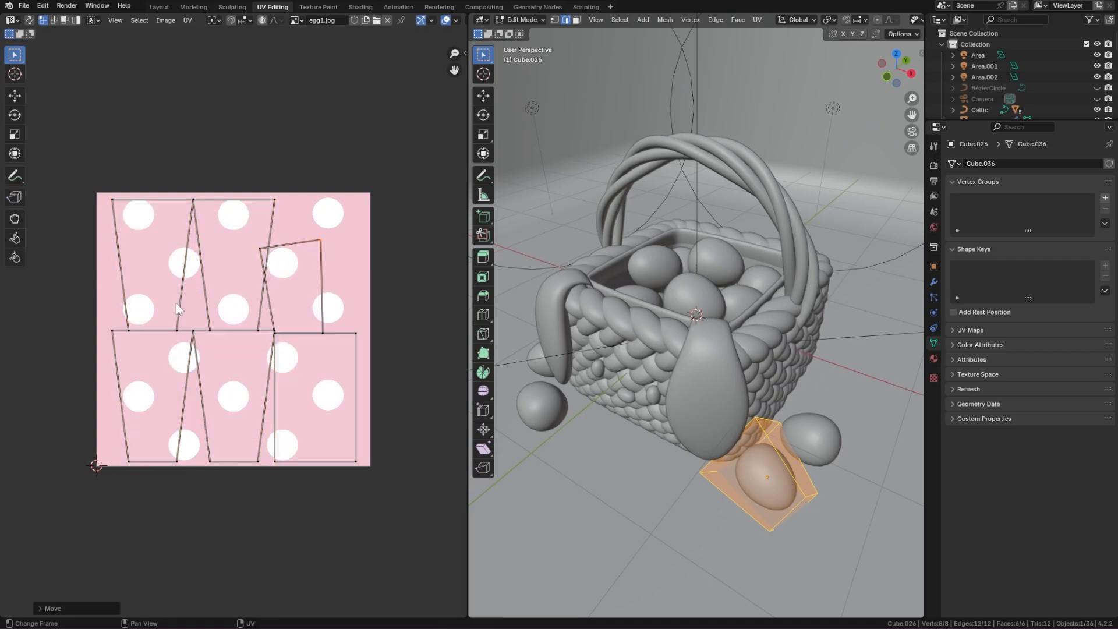
- Move the upper left UV island's two bottom corners outward to widen its narrow end
{"action": "left_click", "coordinate": [177, 330]}
{"action": "key", "text": "g"}
{"action": "left_click", "coordinate": [226, 328]}
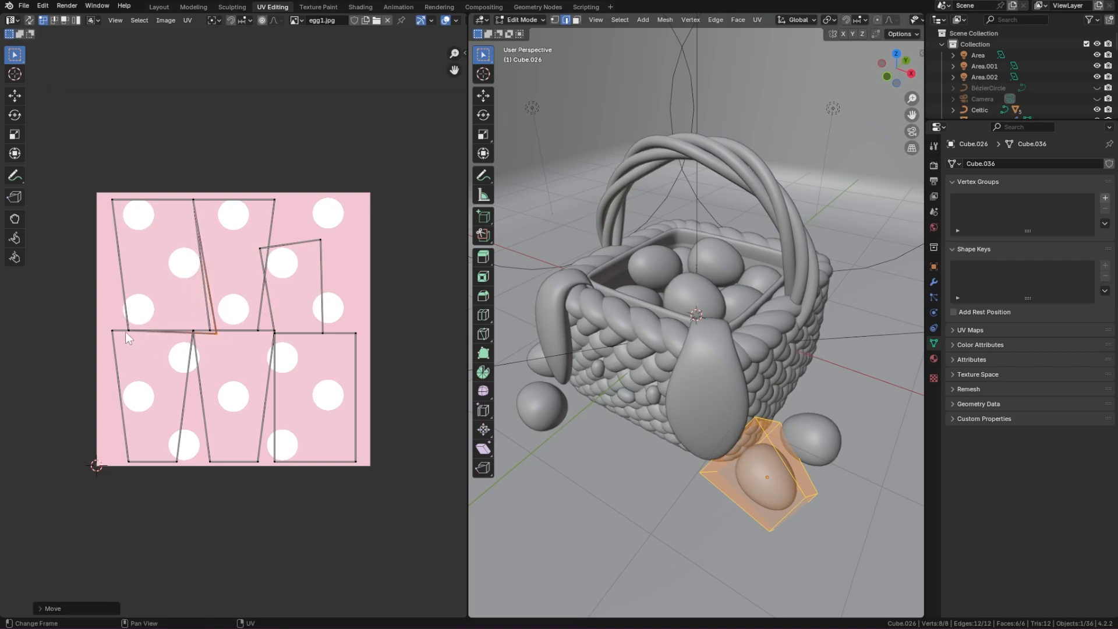
{"action": "left_click", "coordinate": [126, 331]}
{"action": "key", "text": "g"}
{"action": "left_click", "coordinate": [107, 330]}
- Reshape the lower left UV island into a near rectangle by moving its bottom corners and its top right corner outward
{"action": "left_click", "coordinate": [130, 462]}
{"action": "key", "text": "g"}
{"action": "left_click", "coordinate": [110, 462]}
{"action": "left_click", "coordinate": [177, 463]}
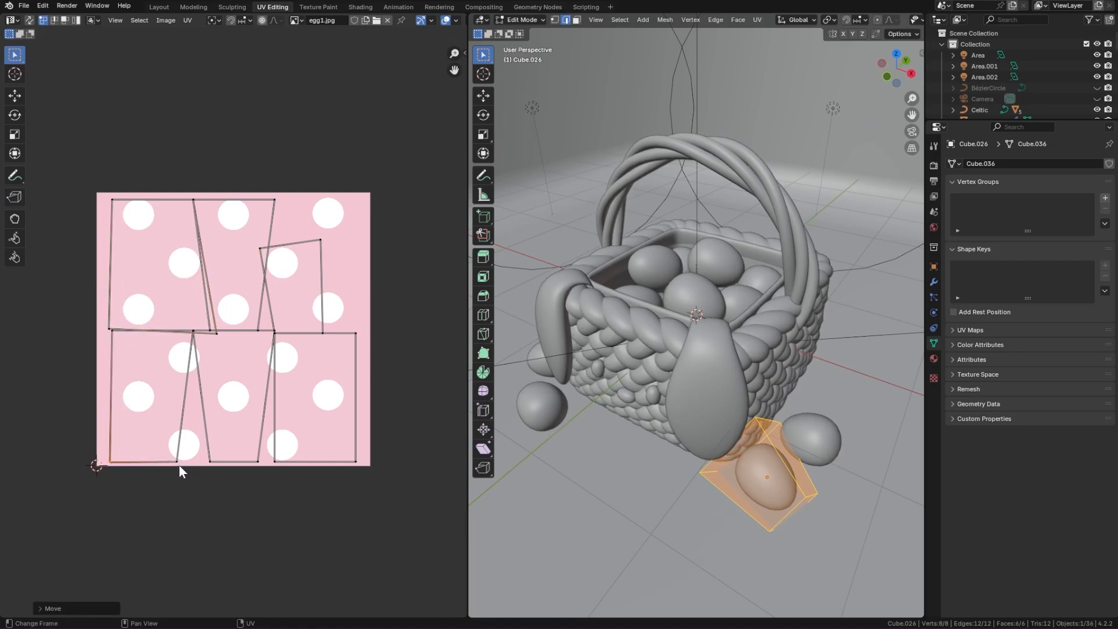
{"action": "key", "text": "g"}
{"action": "left_click", "coordinate": [205, 462]}
{"action": "left_click", "coordinate": [194, 332]}
{"action": "key", "text": "g"}
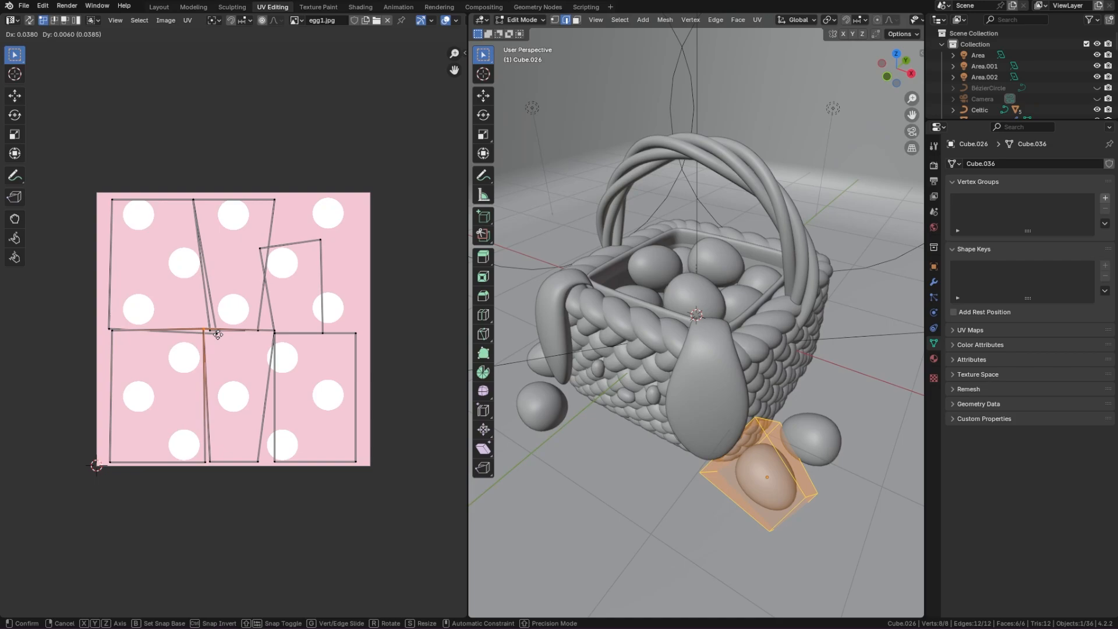
{"action": "left_click", "coordinate": [216, 336]}
- Straighten the lower middle UV island's sides and shift the adjoining left corners of the small and lower right islands to match
{"action": "left_click", "coordinate": [215, 462]}
{"action": "key", "text": "g"}
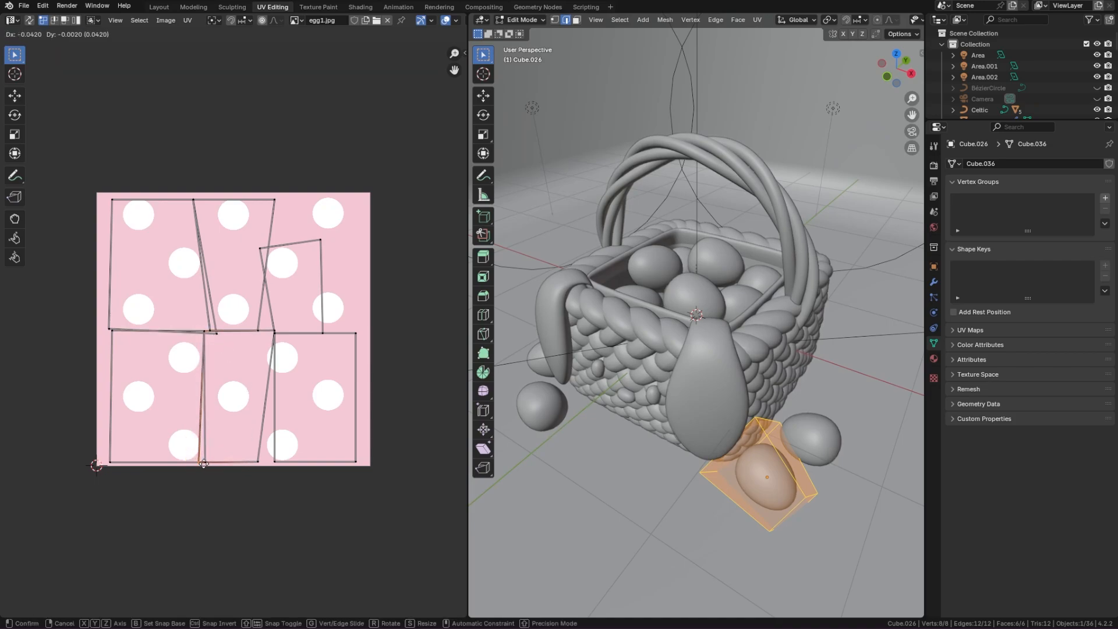
{"action": "left_click", "coordinate": [204, 462]}
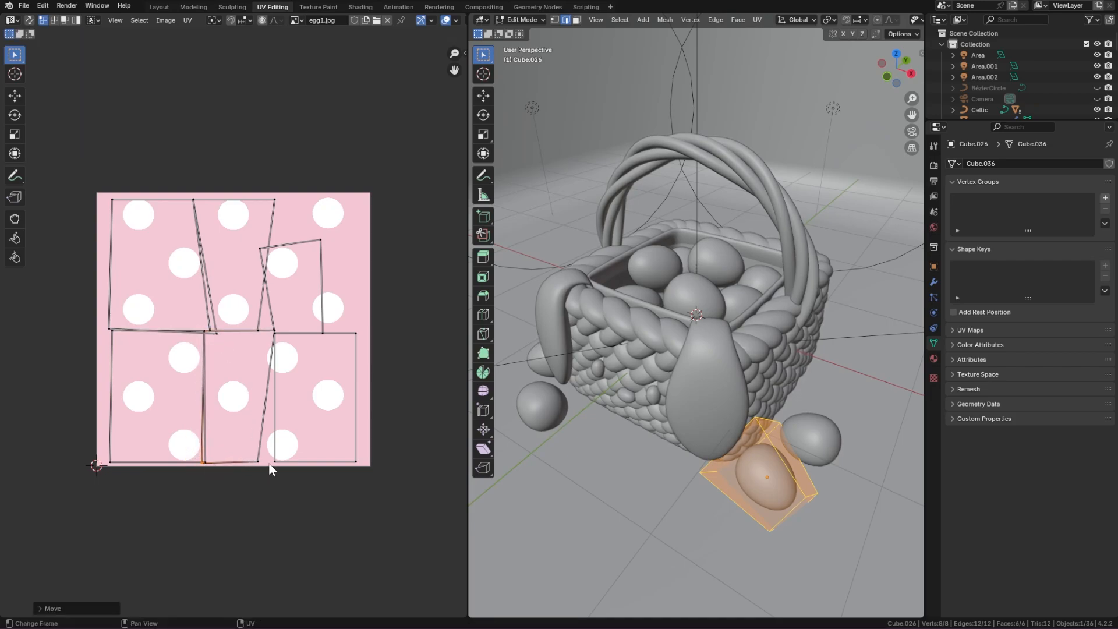
{"action": "left_click", "coordinate": [278, 338]}
{"action": "key", "text": "g"}
{"action": "left_click", "coordinate": [275, 335]}
{"action": "key", "text": "g"}
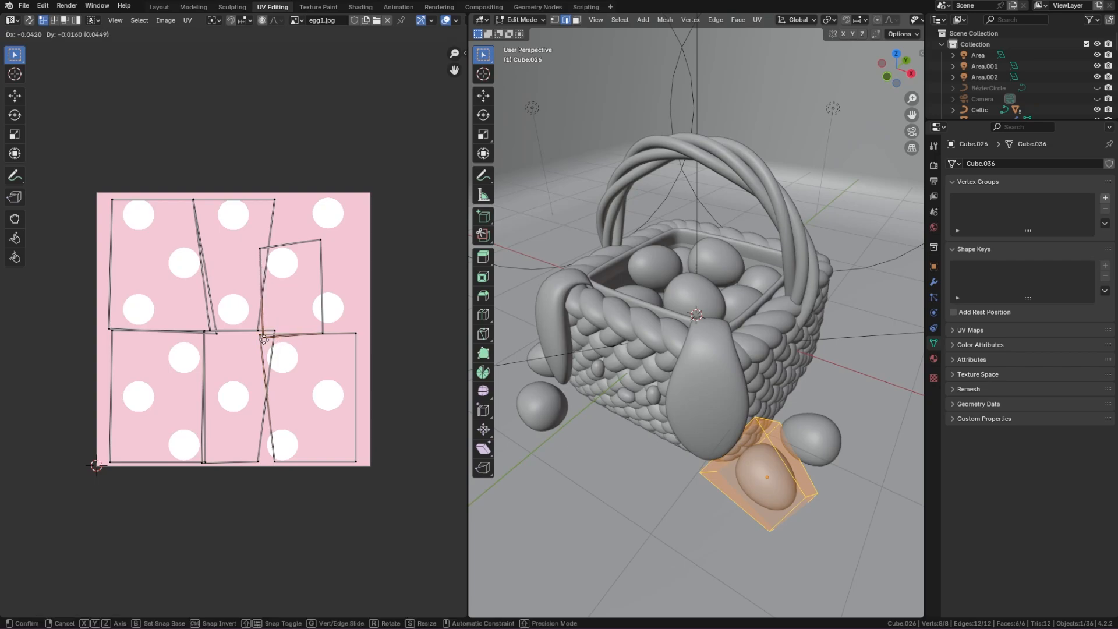
{"action": "left_click", "coordinate": [269, 331]}
{"action": "left_click", "coordinate": [279, 335]}
{"action": "key", "text": "g"}
{"action": "left_click", "coordinate": [266, 343]}
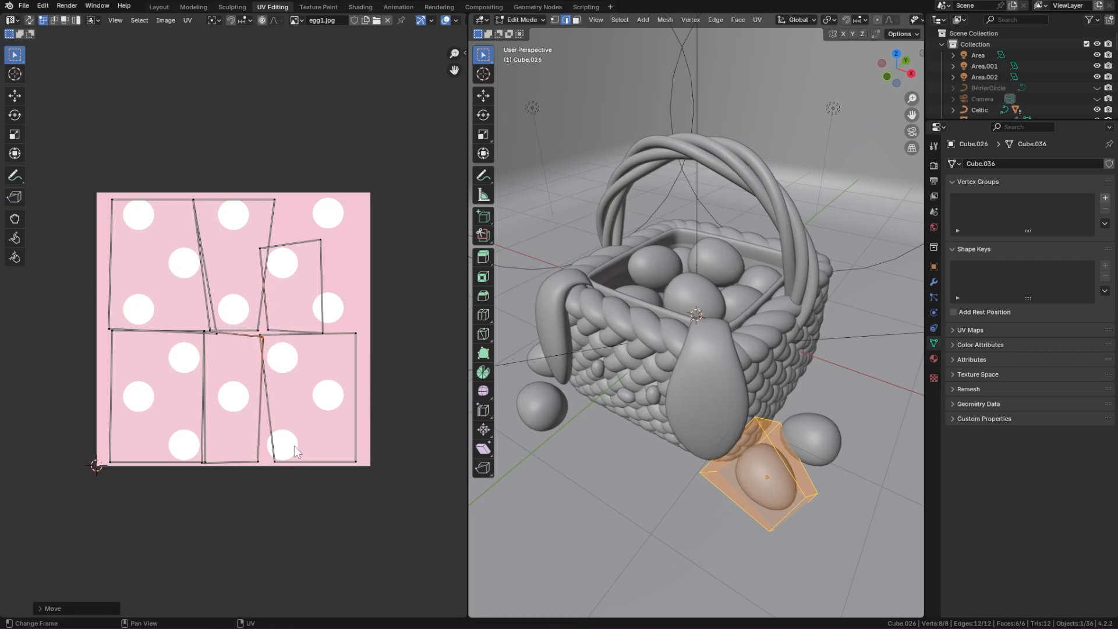
- Square the lower right UV island by shifting its bottom left corner outward, and adjust the small island's bottom right corner
{"action": "left_click", "coordinate": [274, 462]}
{"action": "key", "text": "g"}
{"action": "left_click", "coordinate": [264, 462]}
{"action": "left_click", "coordinate": [322, 333]}
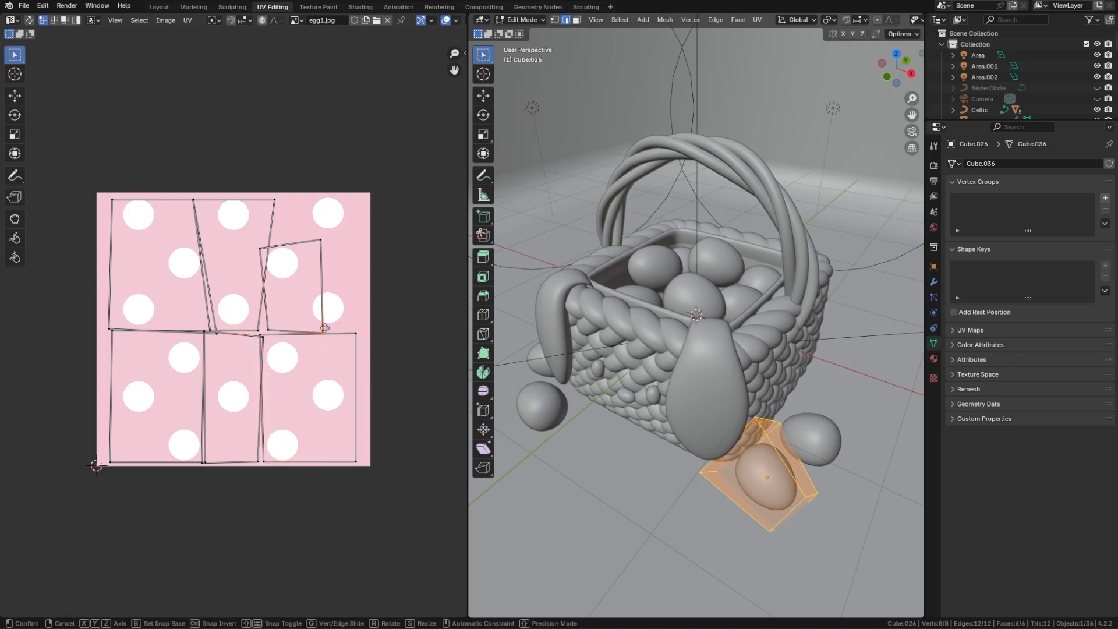
{"action": "key", "text": "g"}
- Use egg2.jpg as the base colour image texture of Material.007 on the rear floor egg left of the basket
{"action": "left_click", "coordinate": [149, 7]}
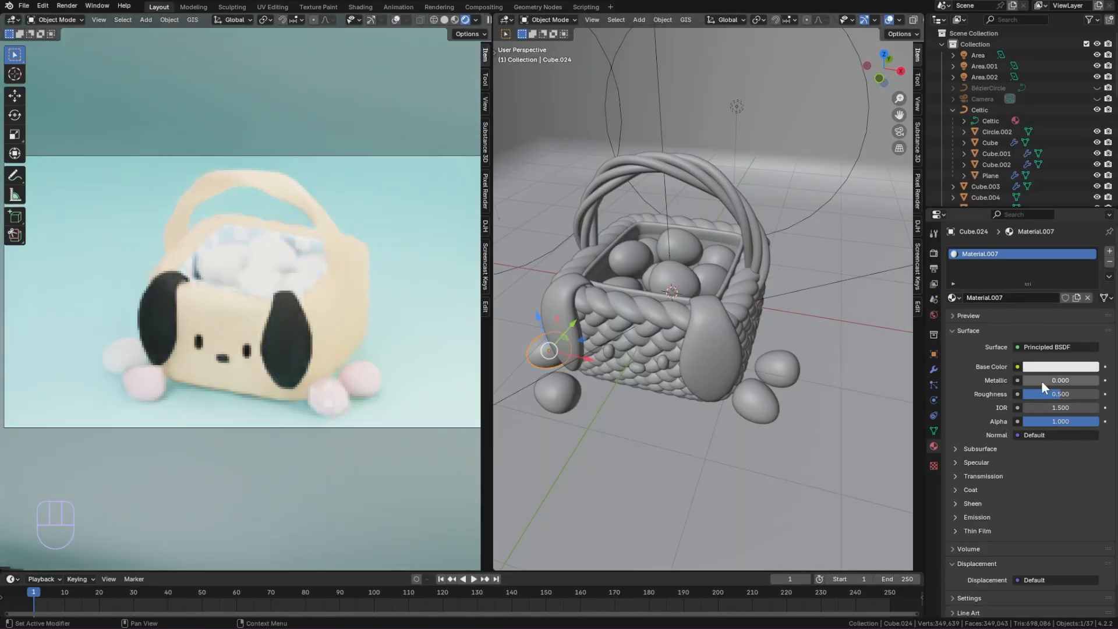
{"action": "left_click", "coordinate": [1017, 366]}
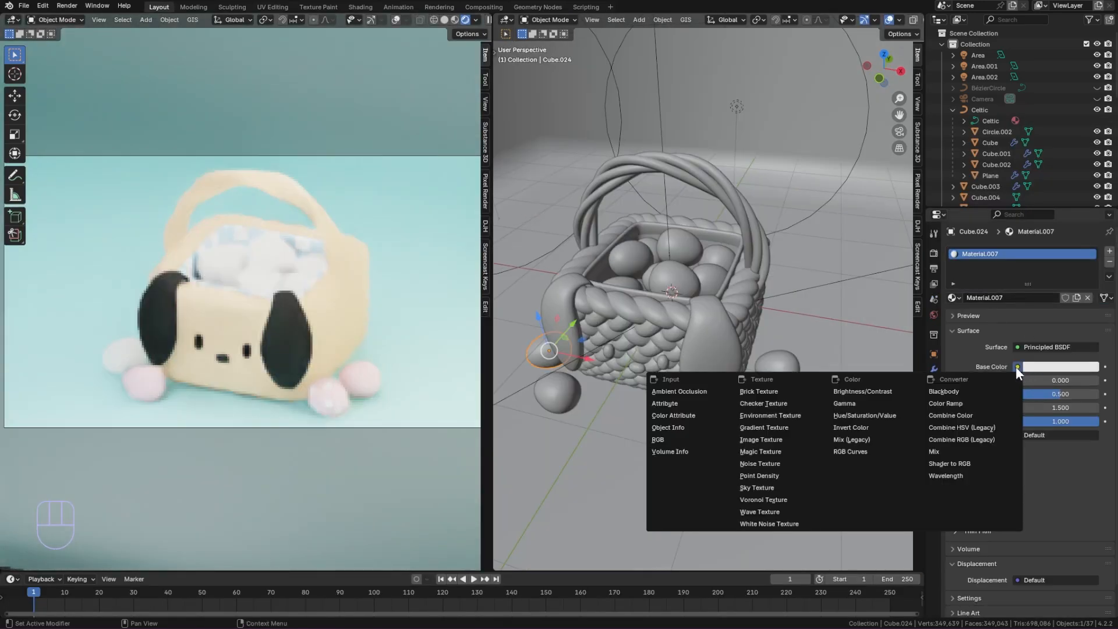
{"action": "left_click", "coordinate": [765, 436]}
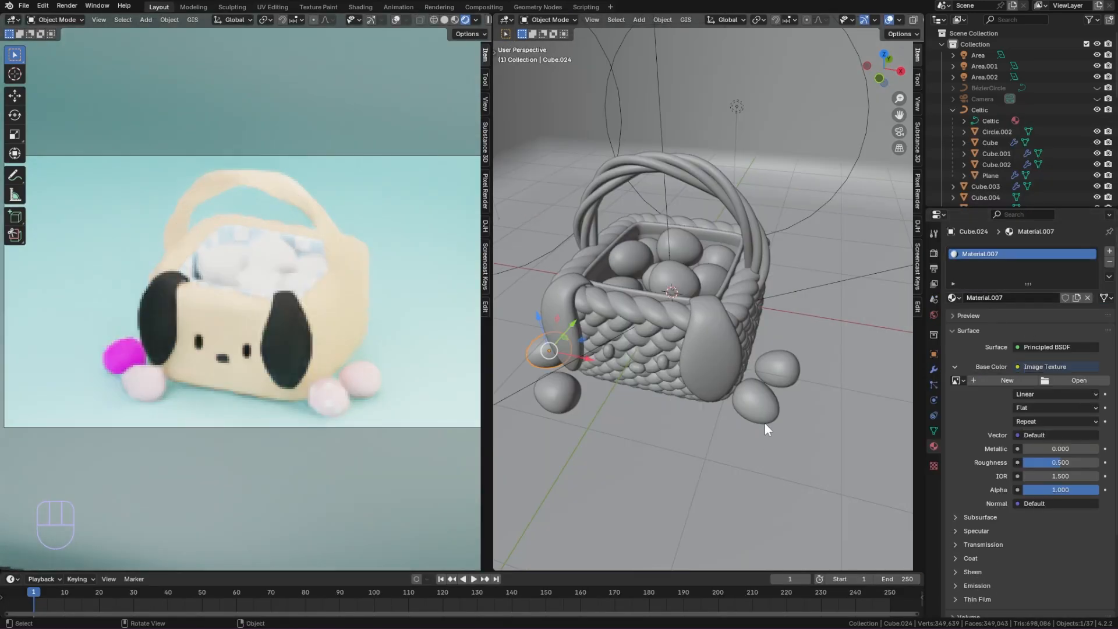
{"action": "left_click", "coordinate": [1083, 380]}
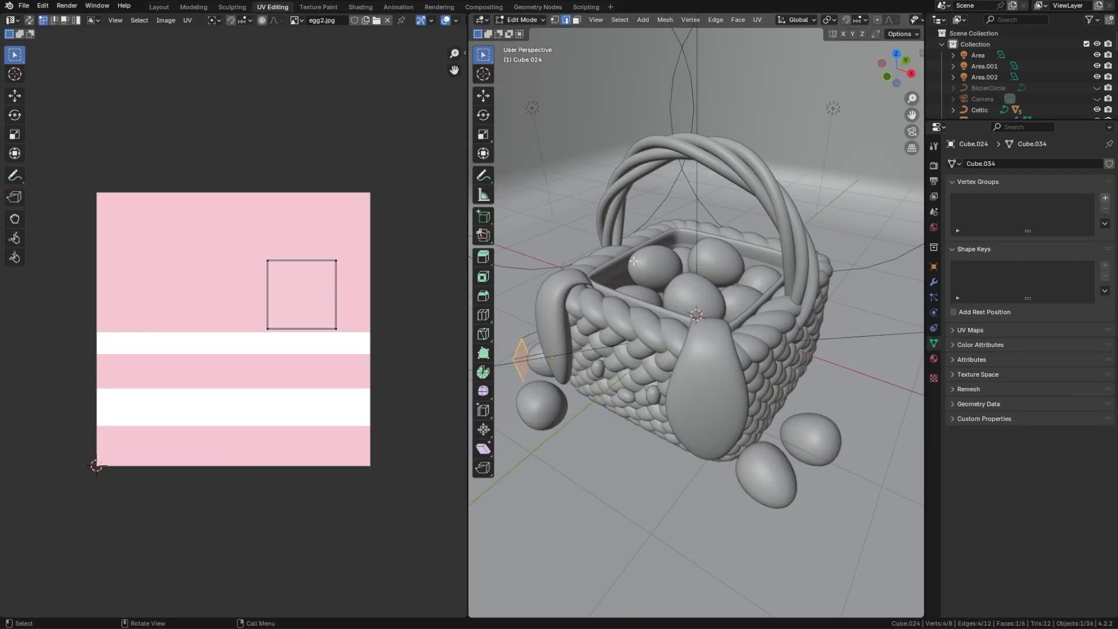
- Unwrap all faces of the rear floor egg left of the basket with Smart UV Project, angle limit 66°
{"action": "key", "text": "a"}
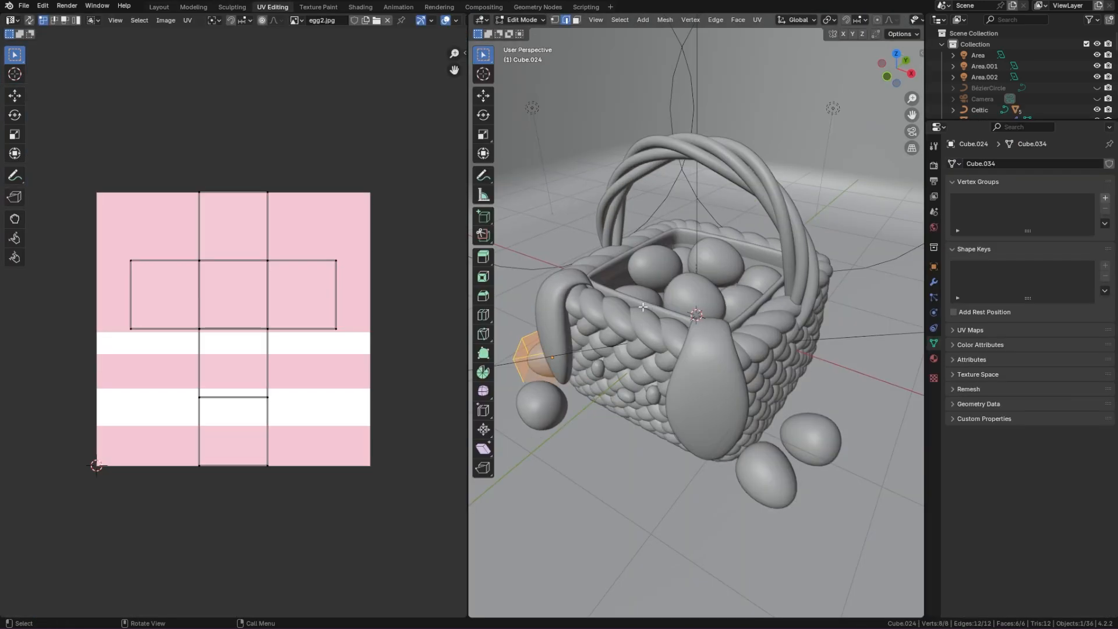
{"action": "left_click", "coordinate": [757, 20]}
{"action": "left_click", "coordinate": [788, 43]}
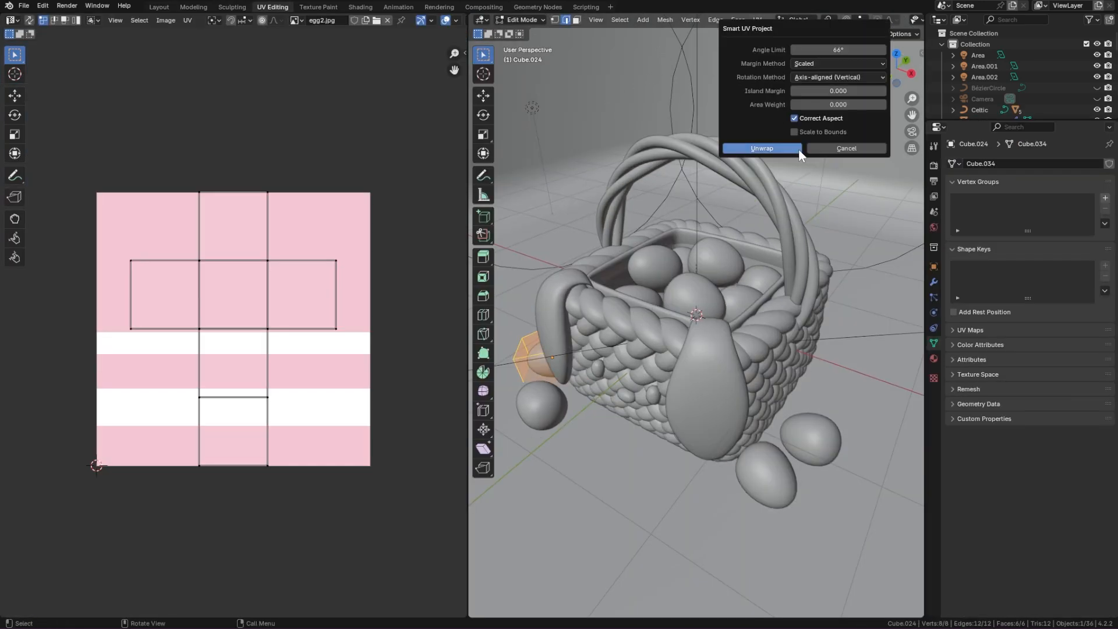
{"action": "left_click", "coordinate": [792, 149]}
- Stretch all the rear egg's UV islands vertically and move them up to span the striped texture
{"action": "left_click_drag", "start_coordinate": [72, 263], "coordinate": [386, 512]}
{"action": "left_click", "coordinate": [225, 402]}
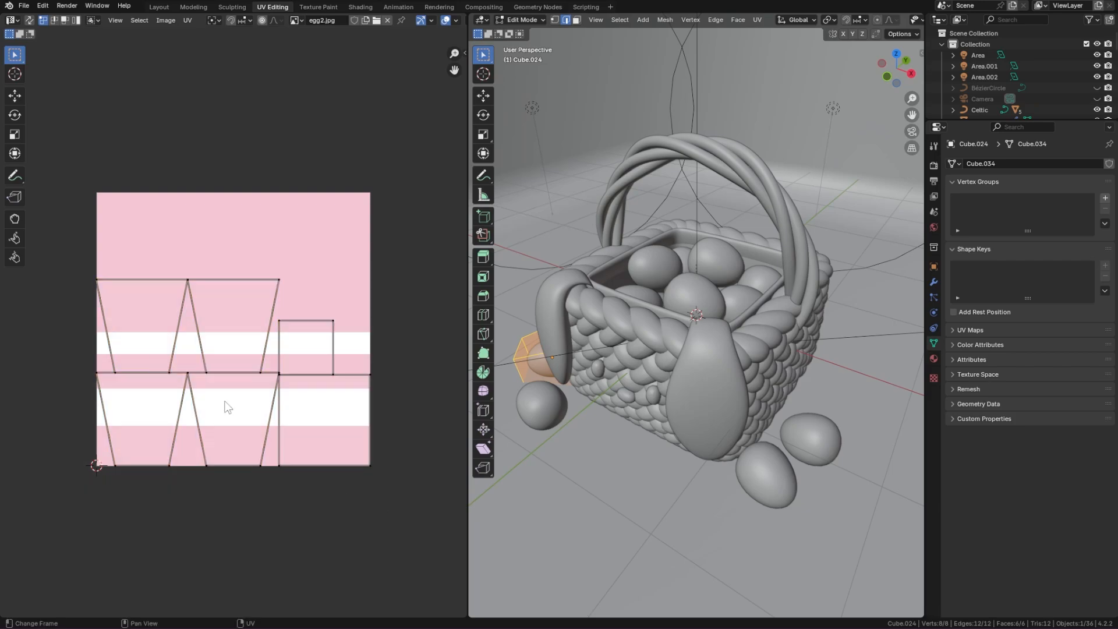
{"action": "left_click_drag", "start_coordinate": [42, 252], "coordinate": [444, 526]}
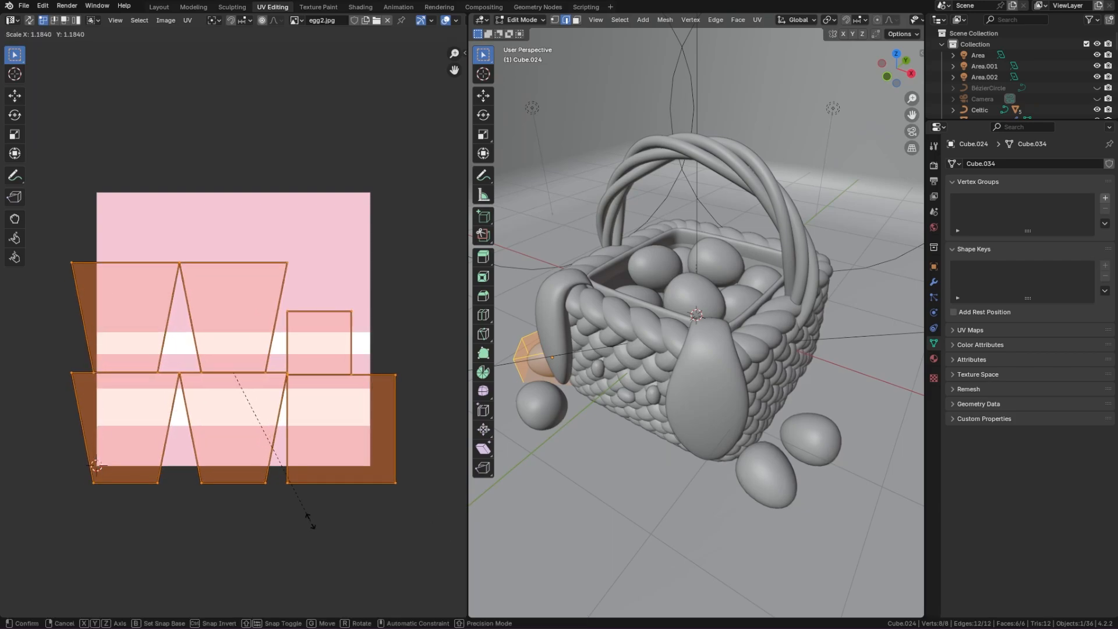
{"action": "key", "text": "s"}
{"action": "key", "text": "y"}
{"action": "left_click", "coordinate": [332, 592]}
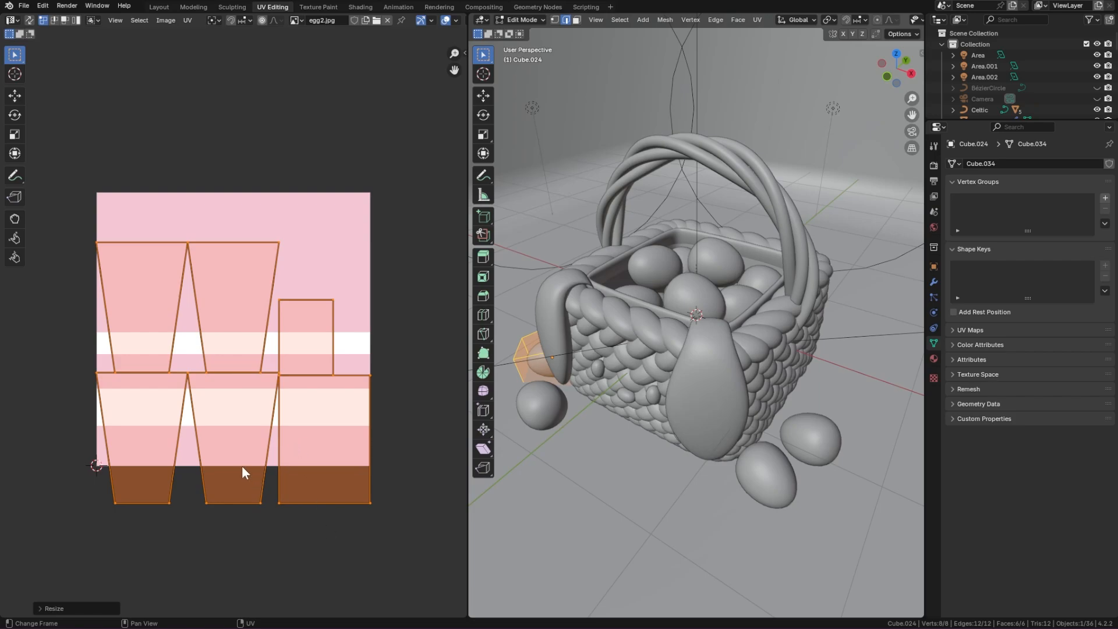
{"action": "key", "text": "g"}
{"action": "left_click", "coordinate": [285, 445]}
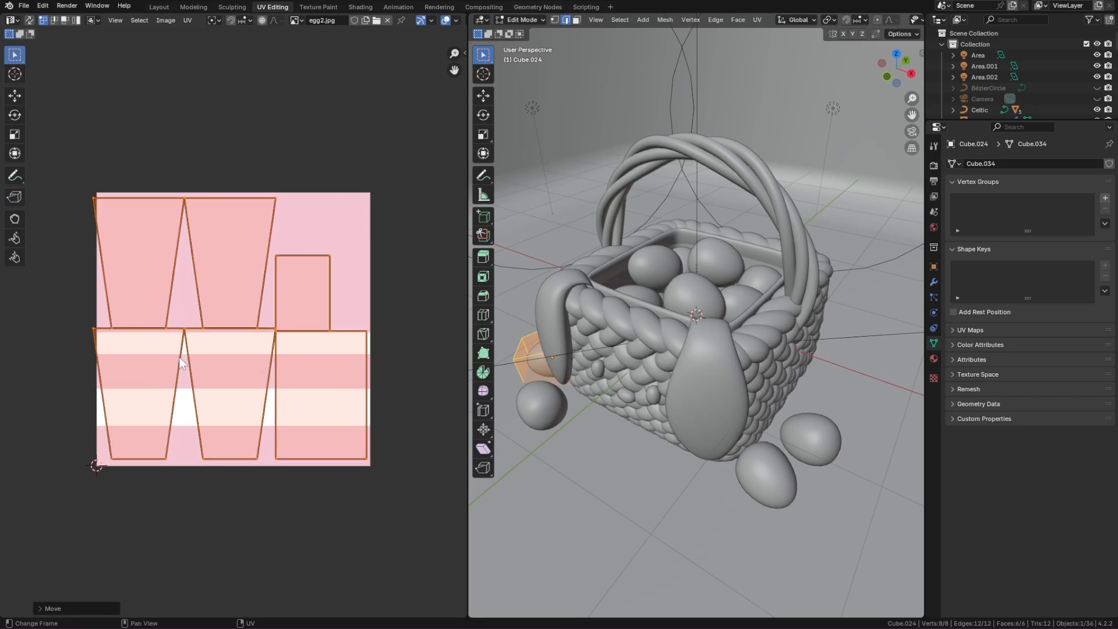
- Raise the shared boundary between the upper and lower rows of UV islands by about 0.054
{"action": "left_click", "coordinate": [302, 382]}
{"action": "key", "text": "g"}
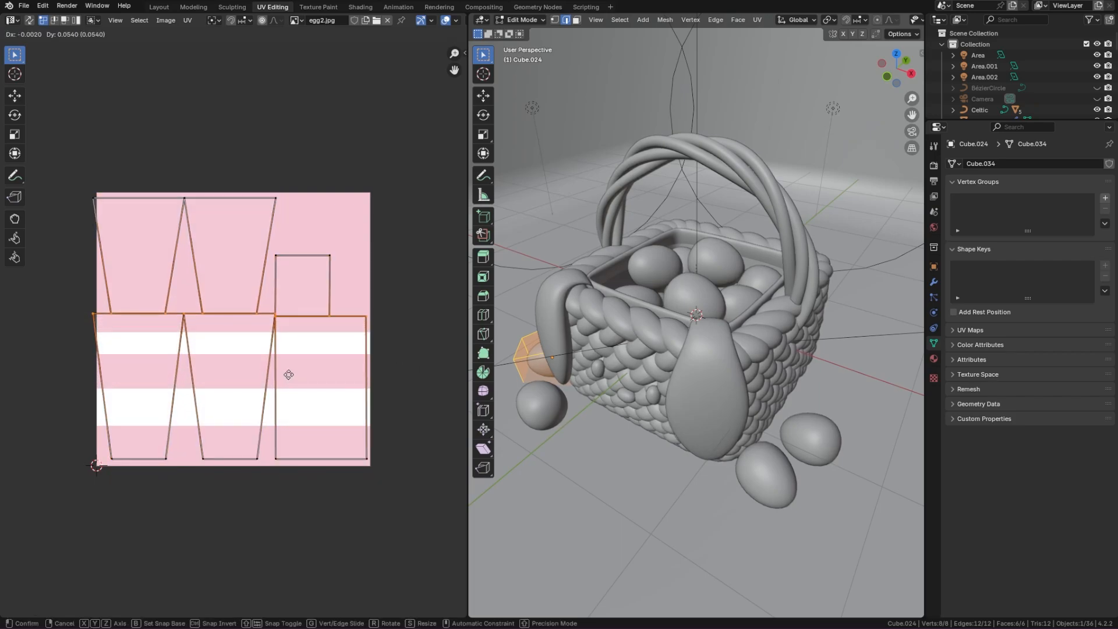
{"action": "left_click", "coordinate": [289, 375]}
- Reshape the lower left UV island on the striped texture into a near rectangle by repositioning its bottom and top left corners
{"action": "left_click", "coordinate": [167, 461]}
{"action": "key", "text": "g"}
{"action": "left_click", "coordinate": [189, 464]}
{"action": "key", "text": "g"}
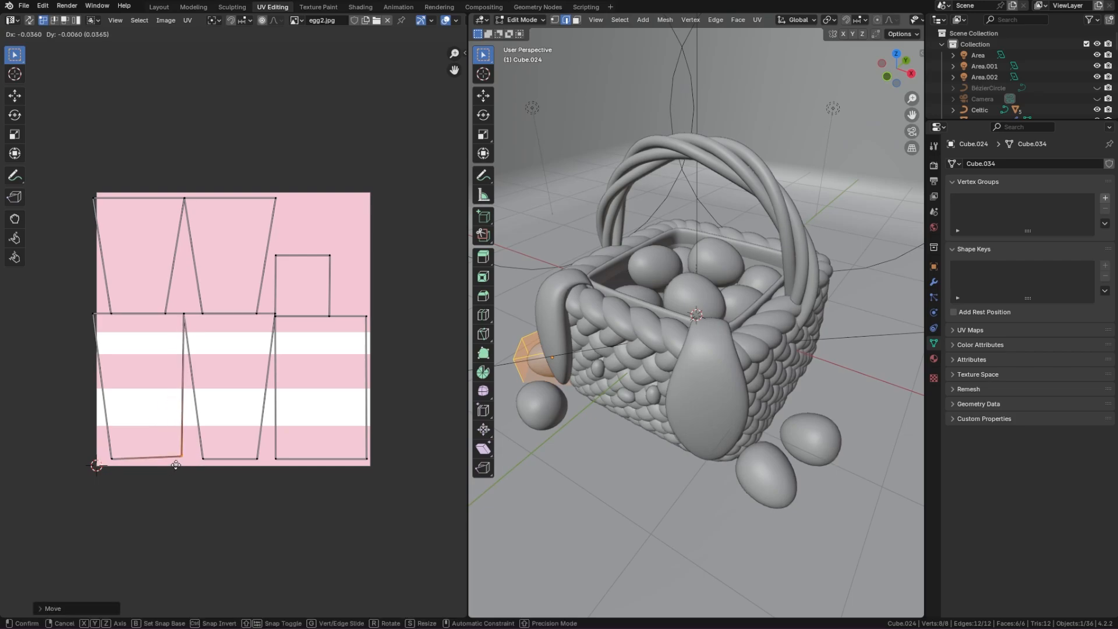
{"action": "left_click", "coordinate": [174, 466]}
{"action": "left_click", "coordinate": [90, 313]}
{"action": "key", "text": "g"}
{"action": "left_click", "coordinate": [98, 315]}
{"action": "left_click", "coordinate": [118, 460]}
{"action": "key", "text": "g"}
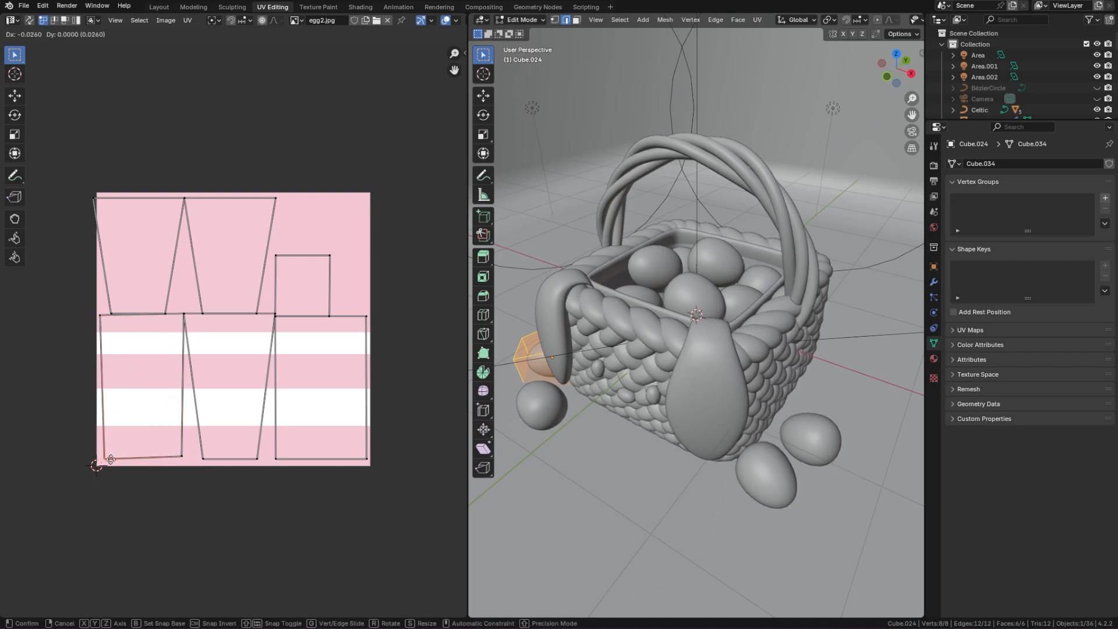
{"action": "left_click", "coordinate": [119, 464]}
- Widen the bottom of the lower middle UV island into a near rectangle and check the egg in the Layout workspace
{"action": "left_click", "coordinate": [257, 460]}
{"action": "key", "text": "g"}
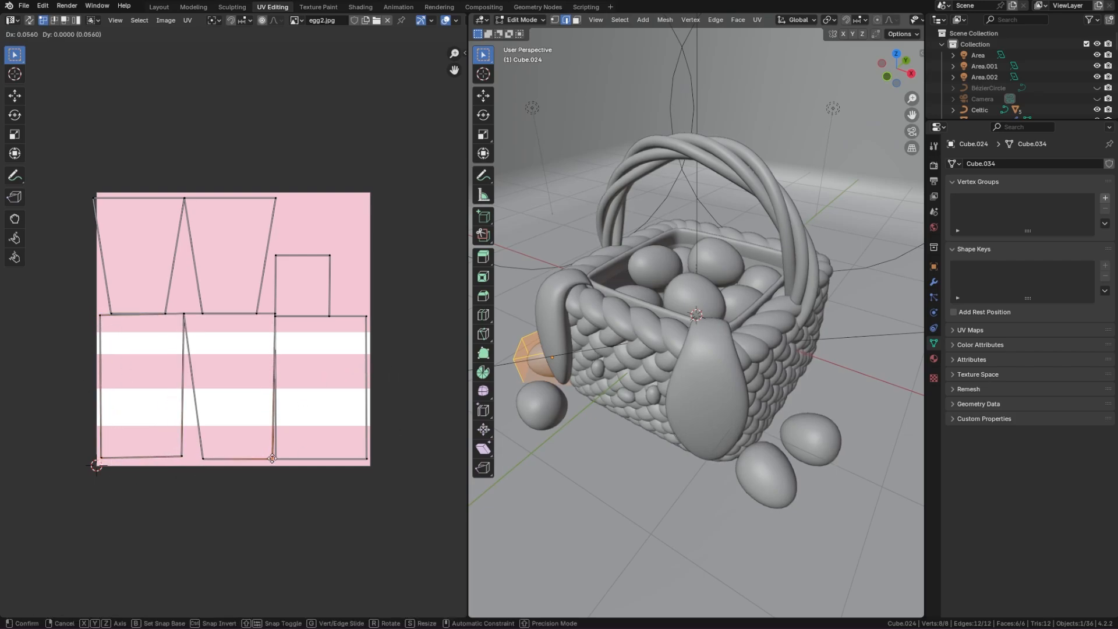
{"action": "left_click", "coordinate": [273, 460]}
{"action": "left_click", "coordinate": [210, 460]}
{"action": "key", "text": "g"}
{"action": "left_click", "coordinate": [190, 453]}
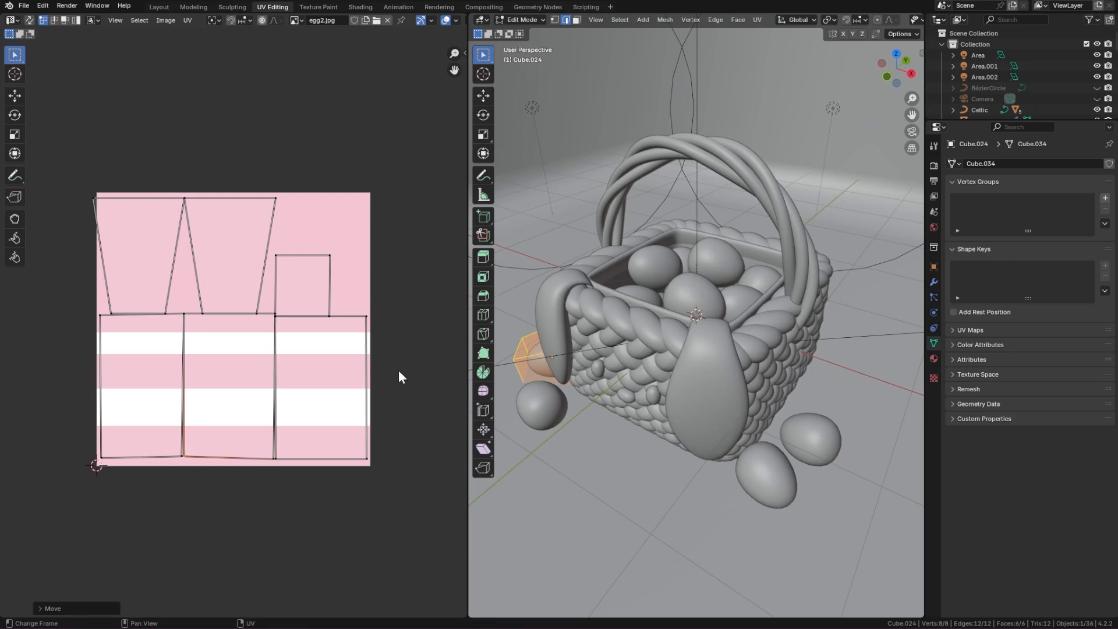
{"action": "left_click", "coordinate": [159, 7]}
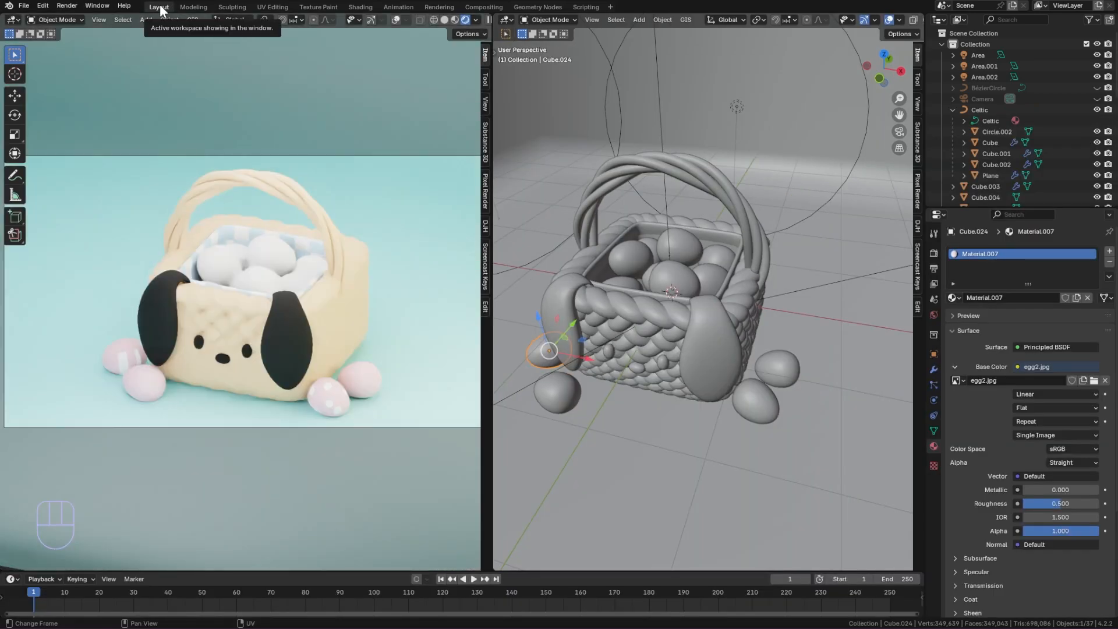
- Try rotating all the rear egg's UV islands a quarter turn and scaling them down on the striped texture
{"action": "left_click", "coordinate": [271, 7]}
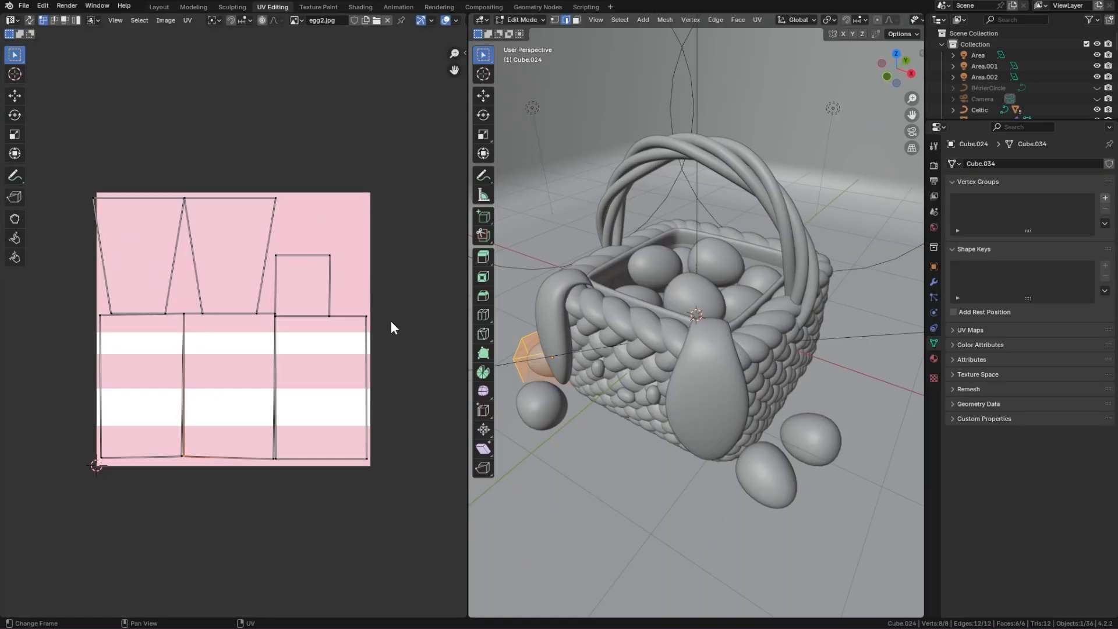
{"action": "left_click_drag", "start_coordinate": [407, 483], "coordinate": [357, 319]}
{"action": "left_click_drag", "start_coordinate": [75, 169], "coordinate": [440, 522]}
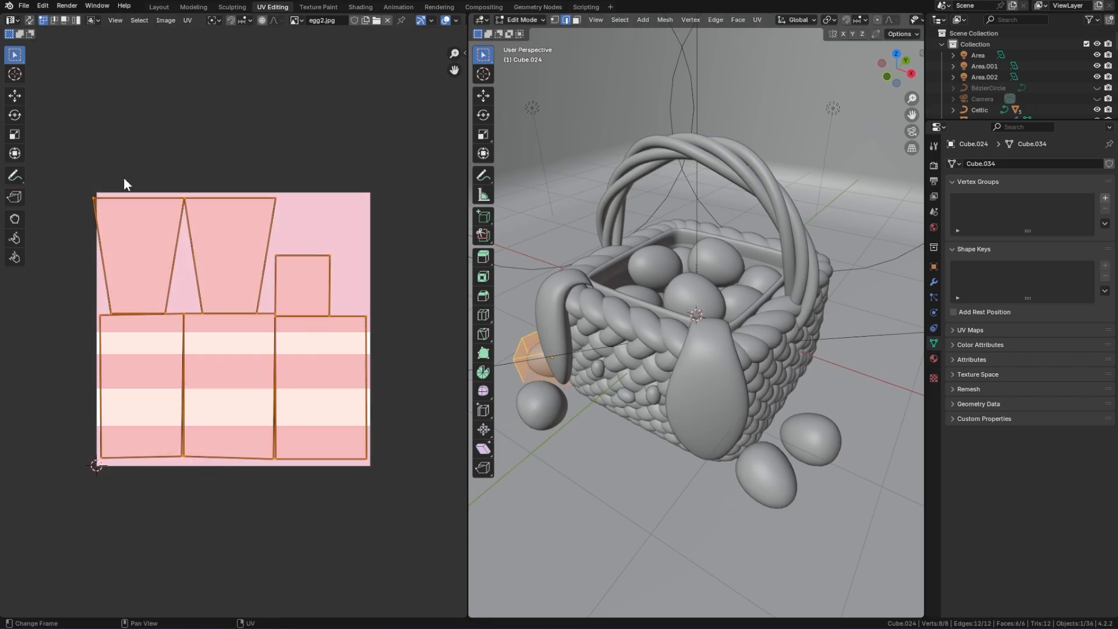
{"action": "key", "text": "r"}
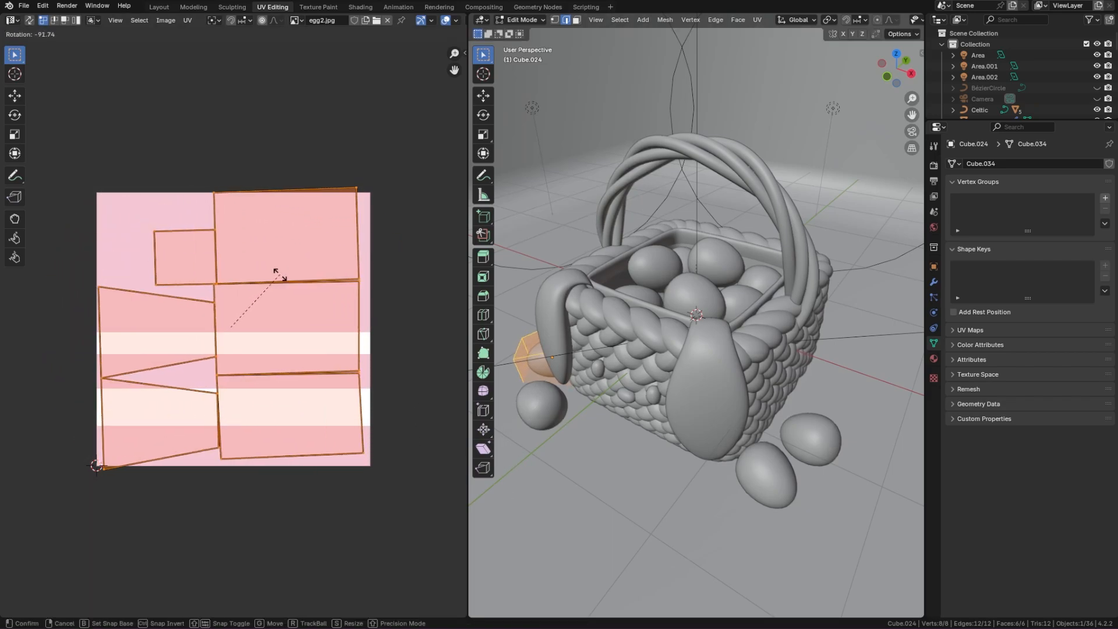
{"action": "left_click", "coordinate": [280, 275]}
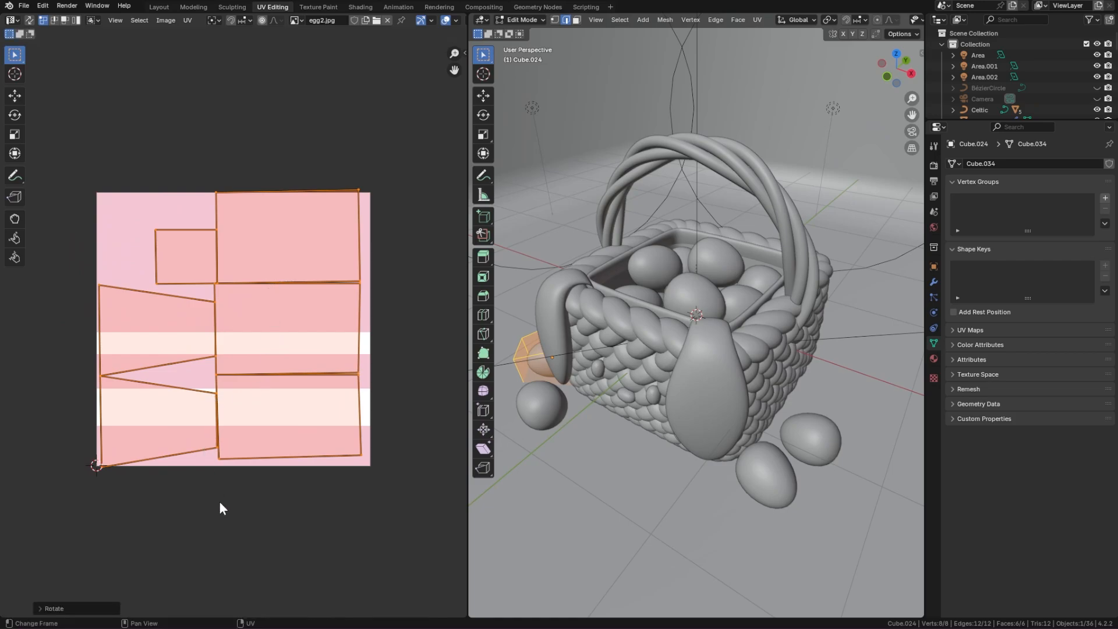
{"action": "key", "text": "s"}
{"action": "key", "text": "x"}
{"action": "left_click", "coordinate": [226, 544]}
{"action": "key", "text": "s"}
{"action": "left_click", "coordinate": [222, 526]}
- Try reshaping the two tapered UV islands by shifting their narrow-end corners, and check the egg in the Layout workspace
{"action": "left_click", "coordinate": [232, 414]}
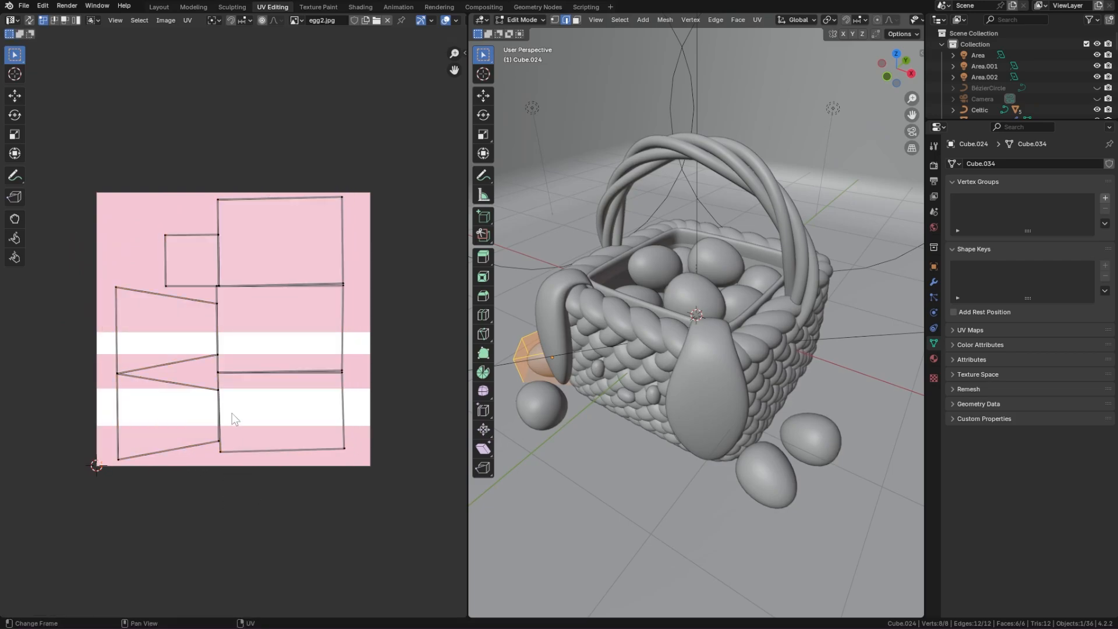
{"action": "key", "text": "g"}
{"action": "left_click", "coordinate": [256, 446]}
{"action": "left_click", "coordinate": [218, 442]}
{"action": "key", "text": "g"}
{"action": "left_click", "coordinate": [226, 444]}
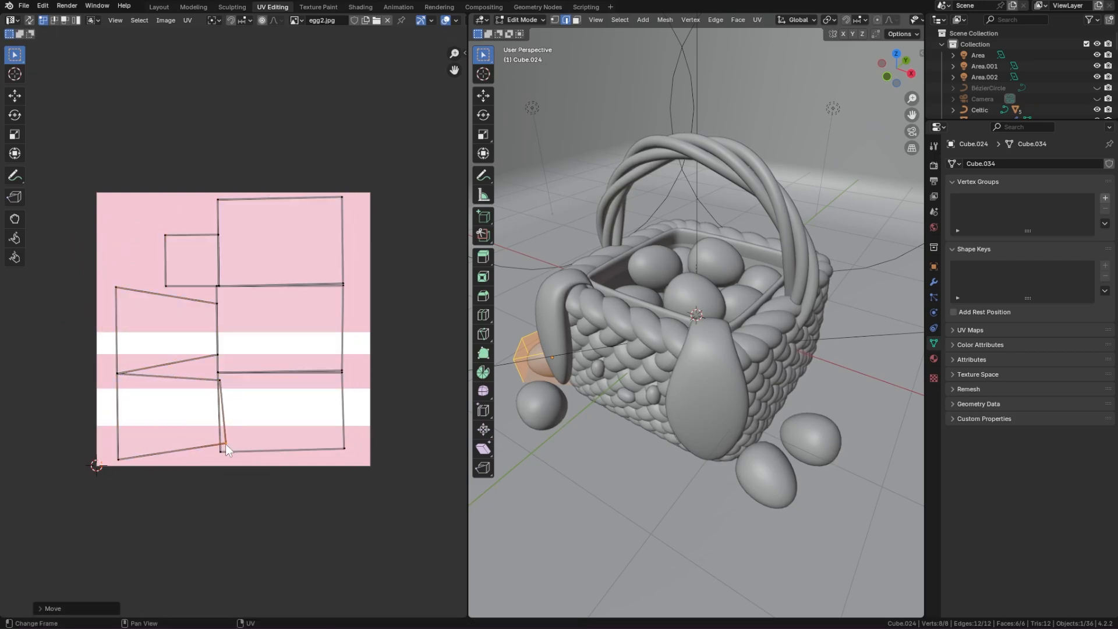
{"action": "left_click", "coordinate": [216, 355]}
{"action": "key", "text": "g"}
{"action": "left_click", "coordinate": [219, 366]}
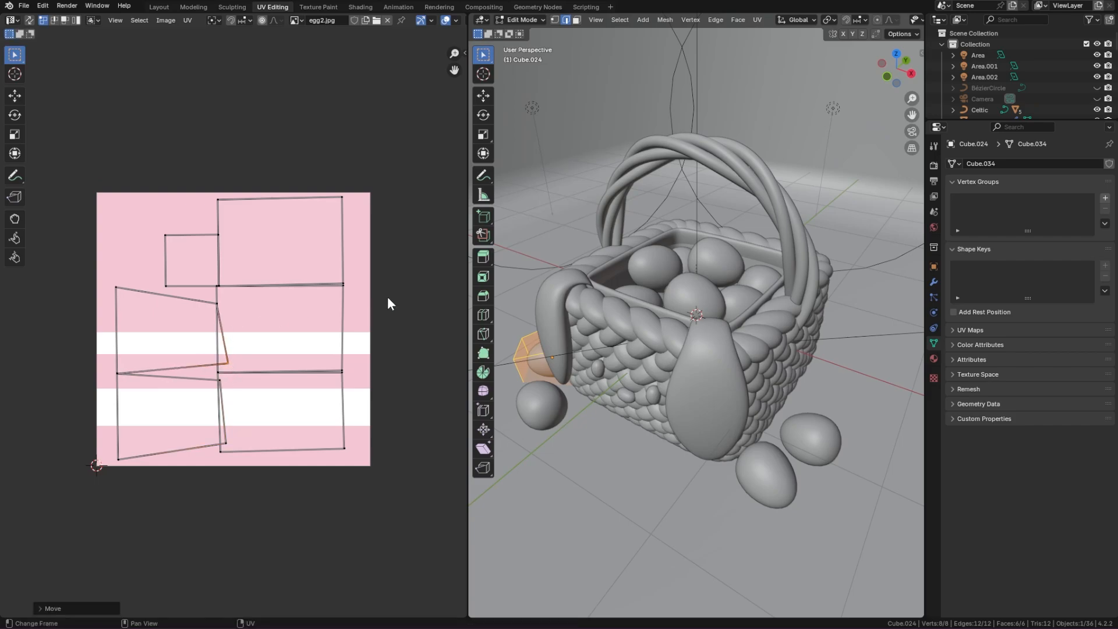
{"action": "left_click", "coordinate": [158, 7]}
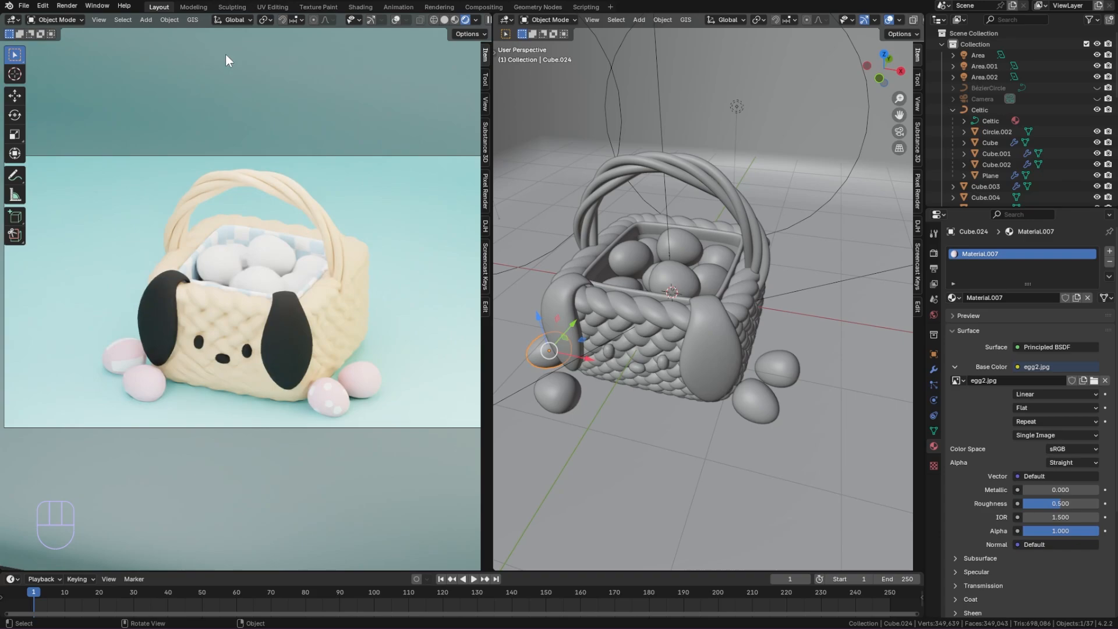
- Undo the rotation, scaling and corner moves of the rear egg's UV islands and return to the UV Editing workspace
{"action": "key", "text": "ctrl+z"}
{"action": "key", "text": "ctrl+z"}
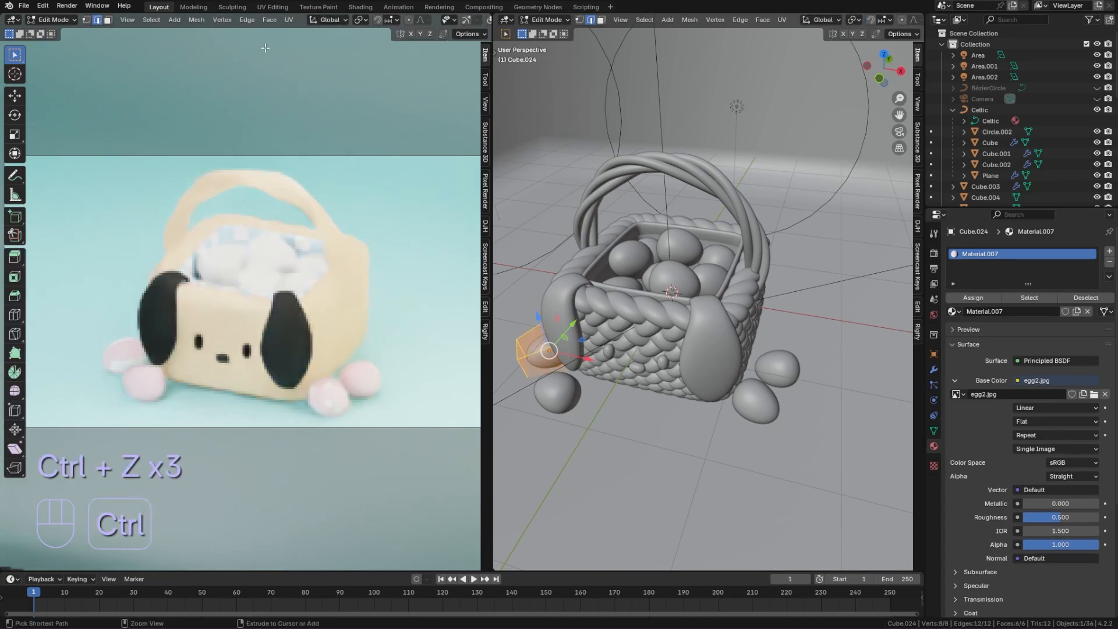
{"action": "key", "text": "ctrl+z"}
{"action": "key", "text": "ctrl+z"}
{"action": "key", "text": "ctrl+z"}
{"action": "key", "text": "ctrl+z"}
{"action": "key", "text": "ctrl+z"}
{"action": "key", "text": "ctrl+z"}
{"action": "left_click", "coordinate": [274, 9]}
{"action": "left_click", "coordinate": [365, 227]}
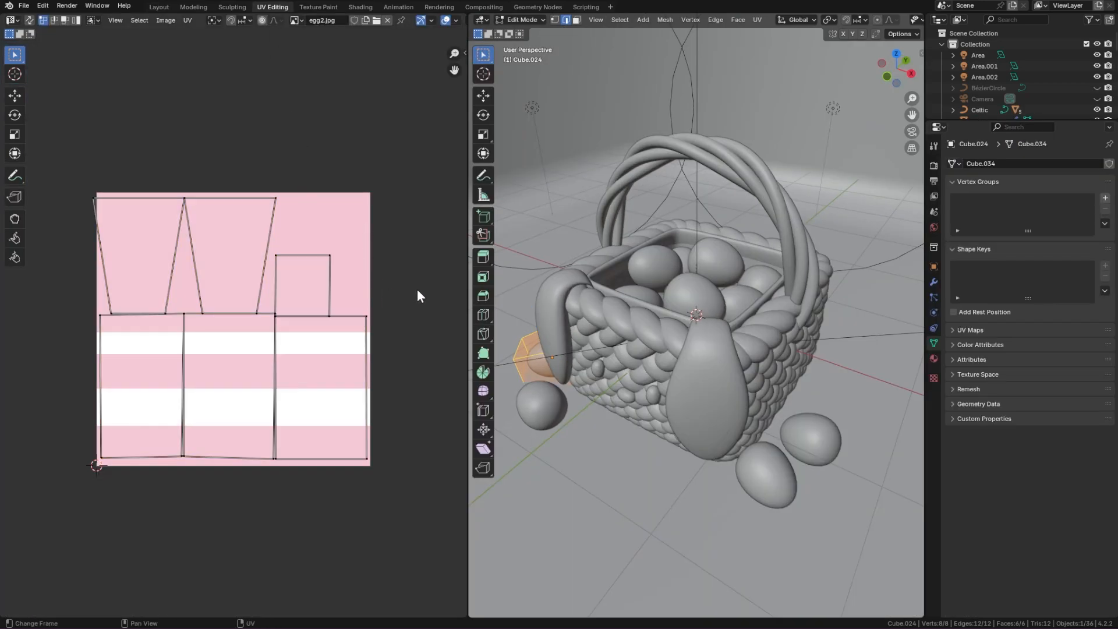
- Lower the shared boundary between the two rows of UV islands to the pink band between the white stripes
{"action": "left_click_drag", "start_coordinate": [79, 296], "coordinate": [466, 372]}
{"action": "key", "text": "g"}
{"action": "left_click", "coordinate": [330, 425]}
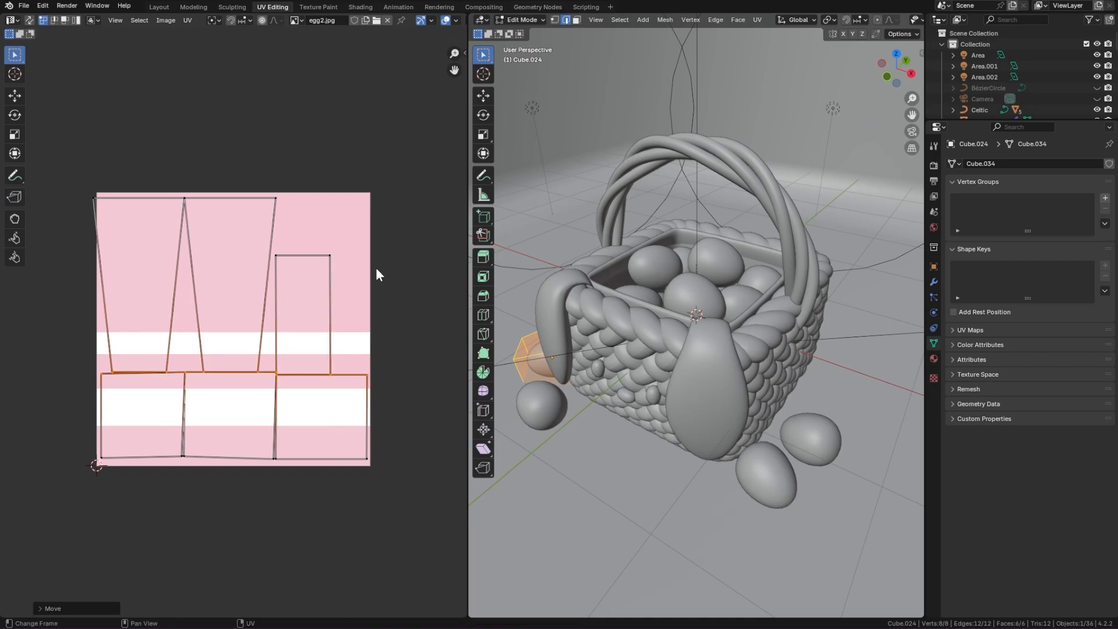
- Move the upper left UV island's top left corner inward and check the egg in the Layout workspace
{"action": "left_click_drag", "start_coordinate": [73, 178], "coordinate": [117, 240]}
{"action": "key", "text": "g"}
{"action": "left_click", "coordinate": [129, 247]}
{"action": "left_click", "coordinate": [143, 145]}
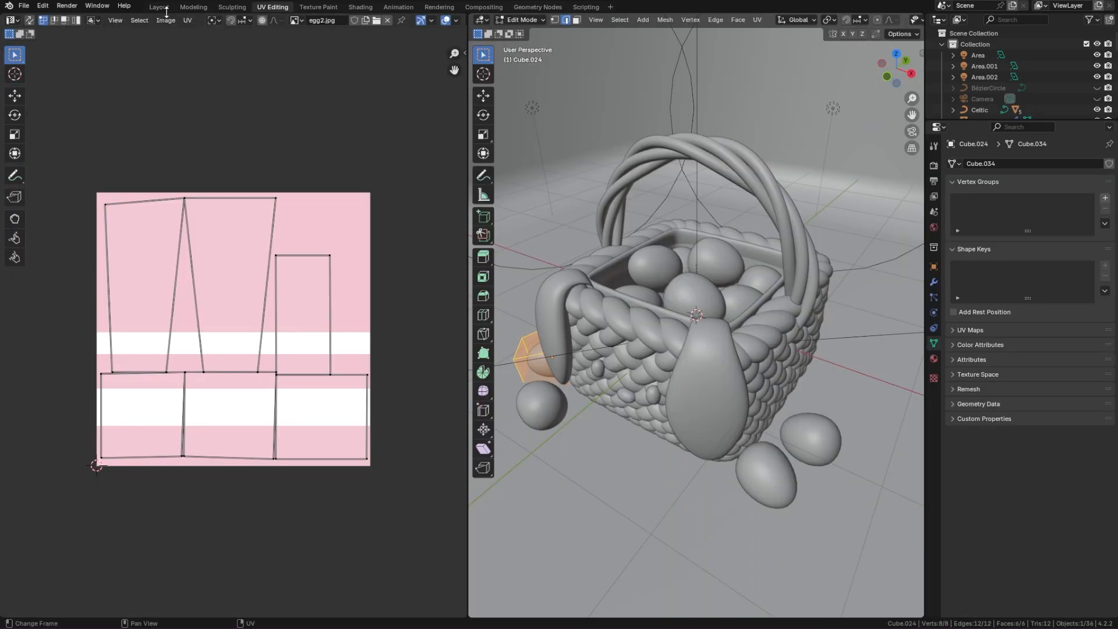
{"action": "left_click", "coordinate": [158, 7]}
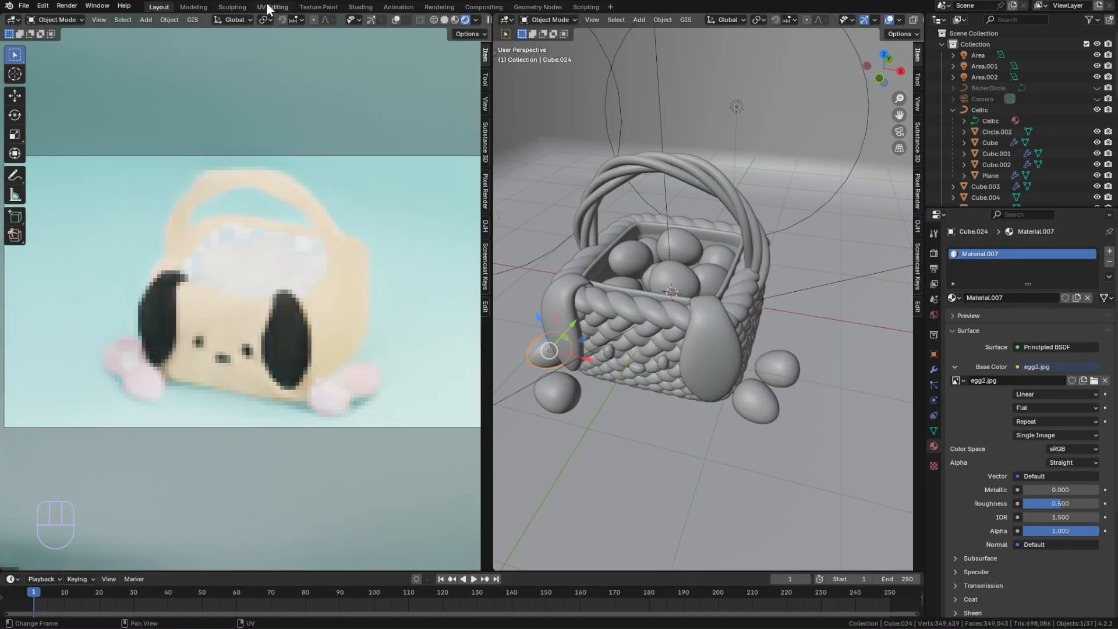
- Raise the shared boundary between the UV island rows above the upper white stripe and check the egg in Layout
{"action": "left_click", "coordinate": [269, 7]}
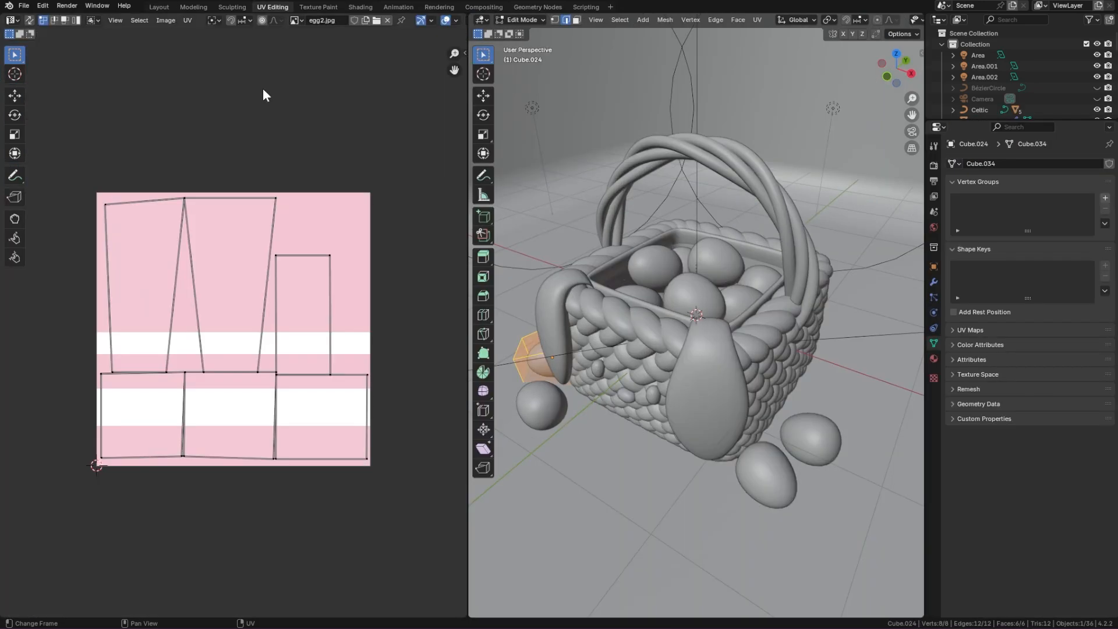
{"action": "left_click_drag", "start_coordinate": [67, 348], "coordinate": [398, 402]}
{"action": "key", "text": "g"}
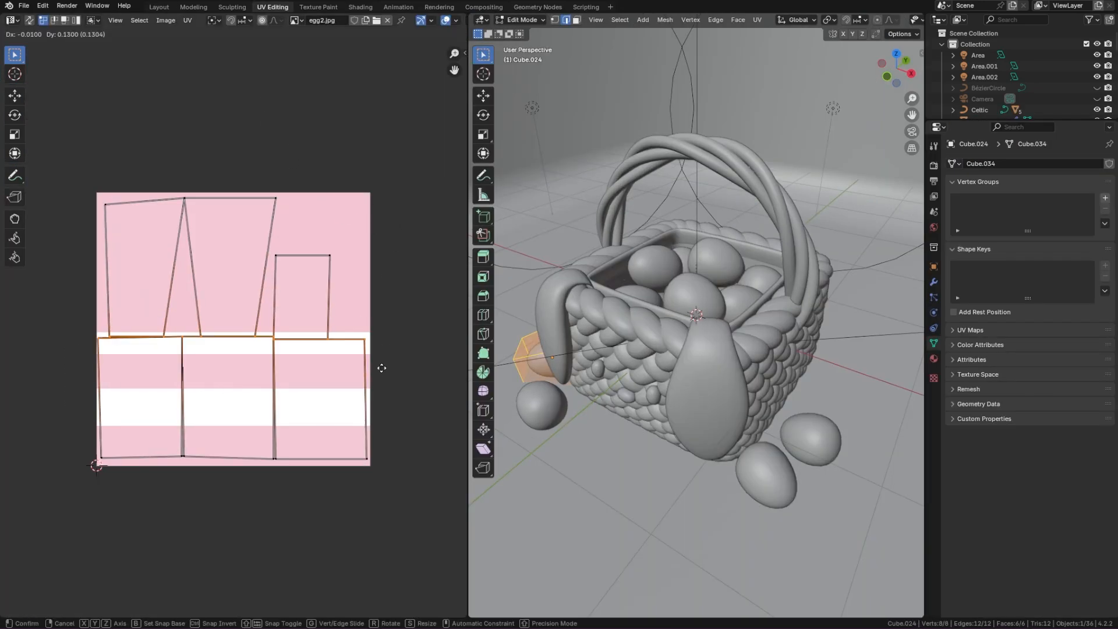
{"action": "left_click", "coordinate": [383, 344]}
{"action": "left_click", "coordinate": [160, 7]}
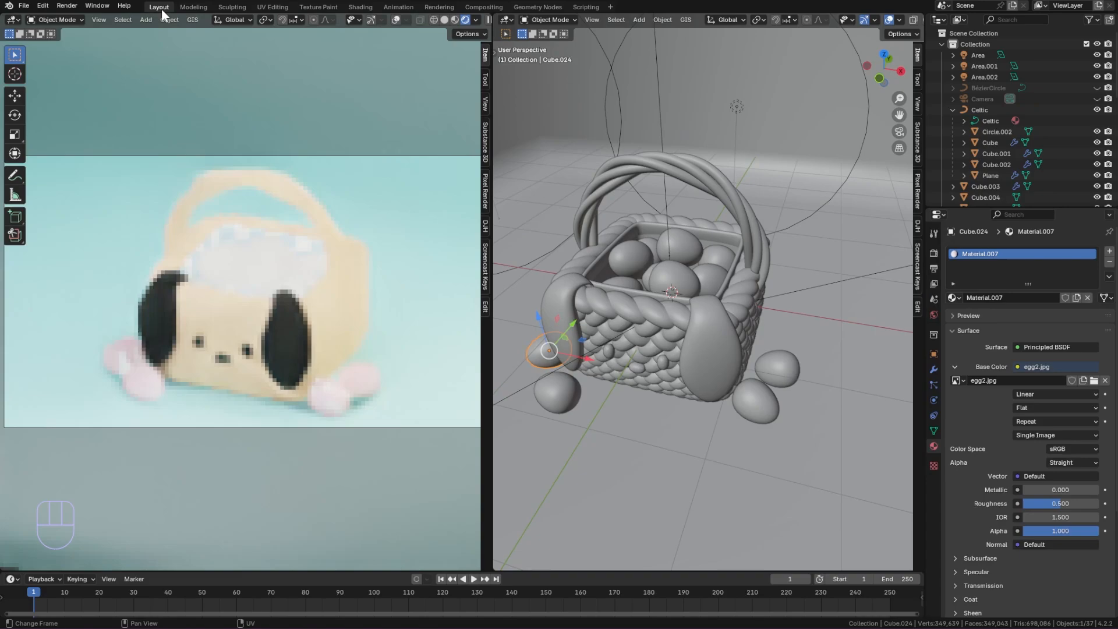
- Narrow all the rear egg's UV islands horizontally and reposition them on the striped texture
{"action": "left_click", "coordinate": [274, 9]}
{"action": "left_click_drag", "start_coordinate": [62, 168], "coordinate": [407, 466]}
{"action": "key", "text": "s"}
{"action": "key", "text": "x"}
{"action": "left_click", "coordinate": [327, 492]}
{"action": "key", "text": "g"}
{"action": "left_click", "coordinate": [313, 351]}
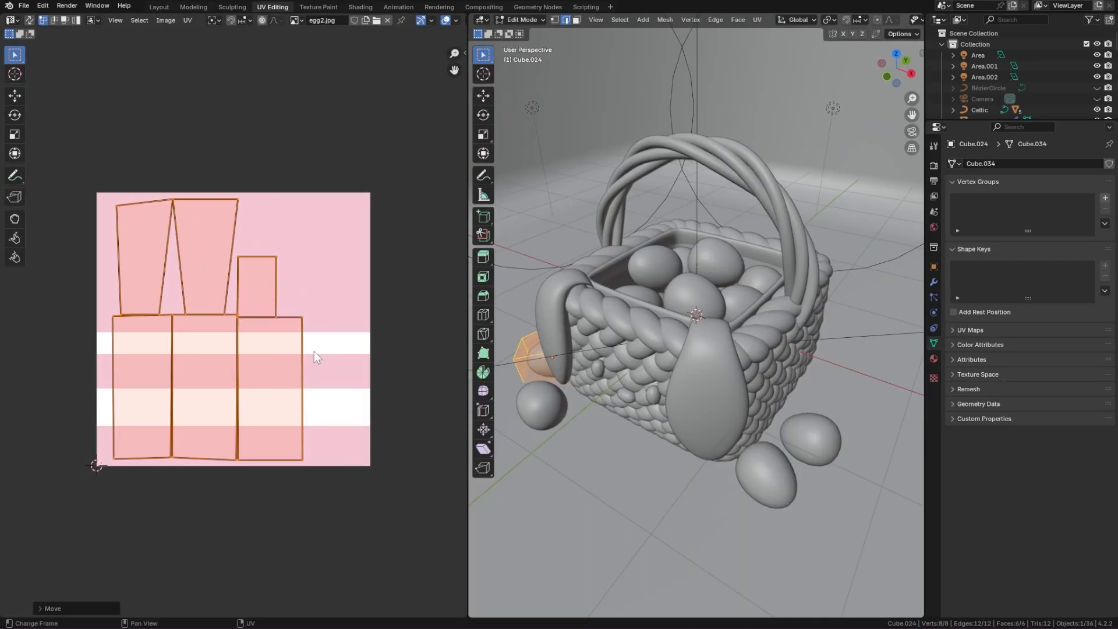
- Widen the lower right UV island by moving its right edge outward across the striped texture
{"action": "left_click", "coordinate": [80, 192]}
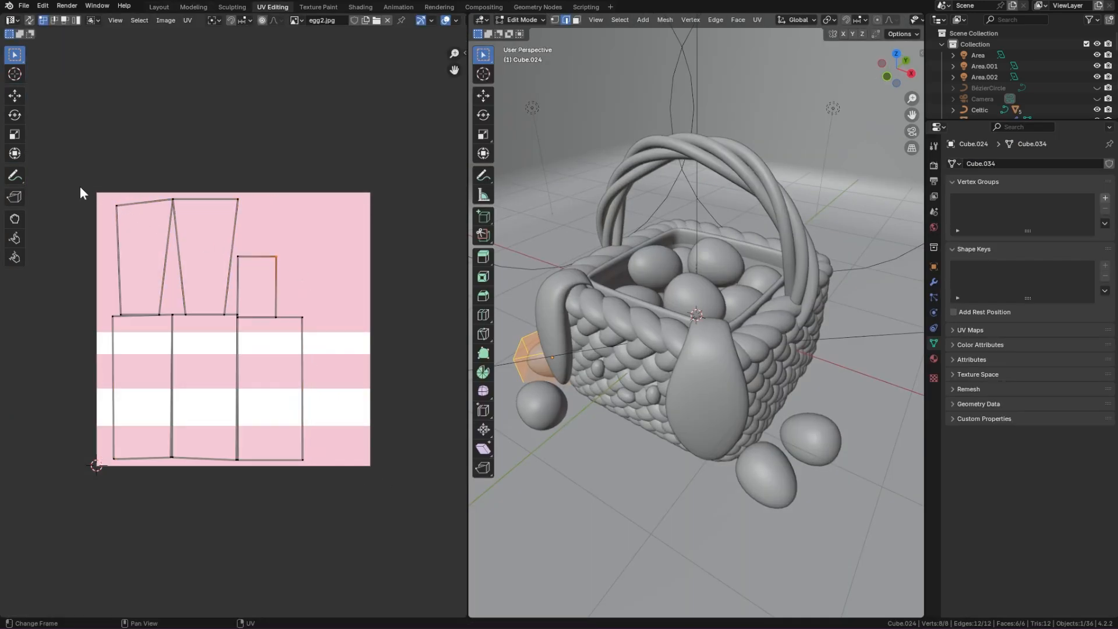
{"action": "left_click", "coordinate": [160, 316], "text": "shift"}
{"action": "left_click", "coordinate": [193, 317], "text": "shift"}
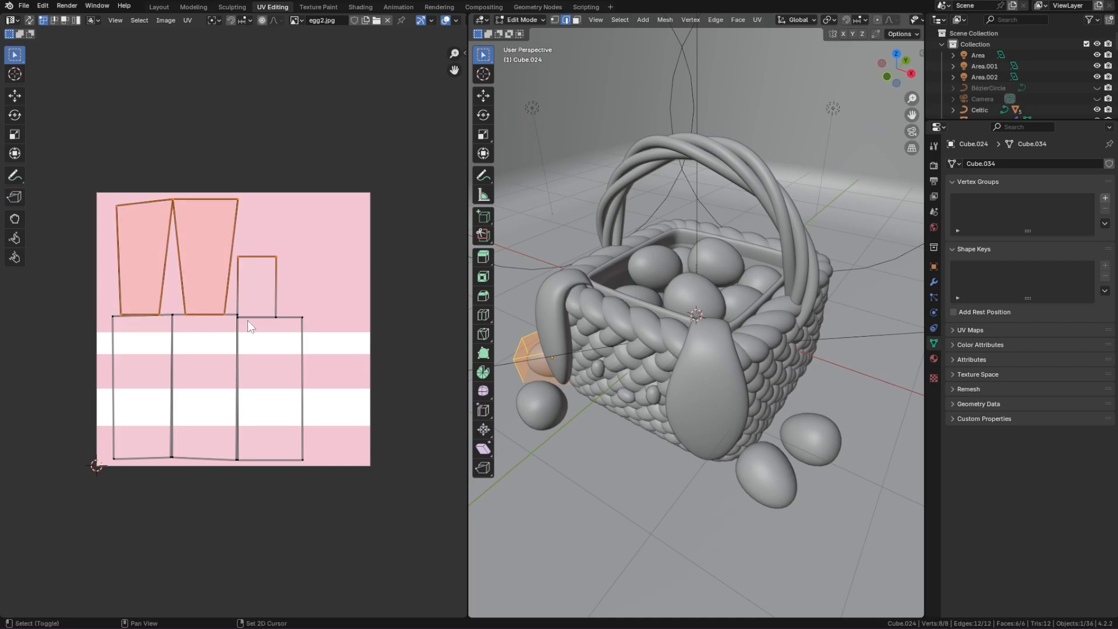
{"action": "left_click", "coordinate": [316, 292]}
{"action": "left_click_drag", "start_coordinate": [292, 461], "coordinate": [351, 497], "text": "shift"}
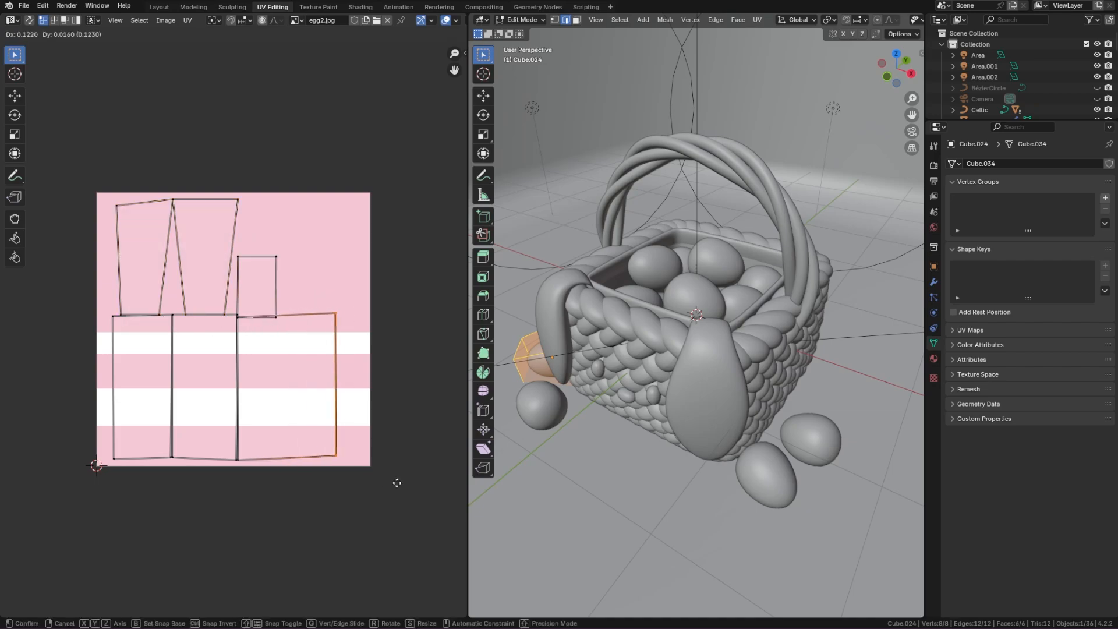
{"action": "key", "text": "g"}
{"action": "left_click", "coordinate": [431, 487]}
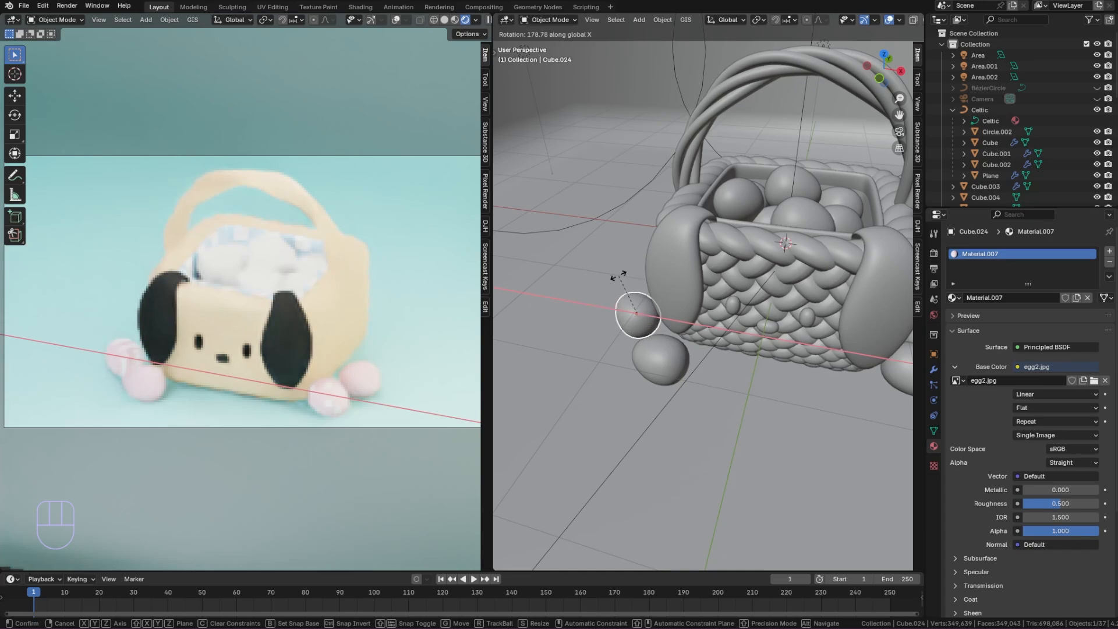
- Rotate the striped rear egg 250° and another 94.1° around the global X axis in the Layout workspace
{"action": "left_click", "coordinate": [542, 319]}
{"action": "scroll", "coordinate": [722, 330], "scroll_direction": "up", "scroll_amount": 2}
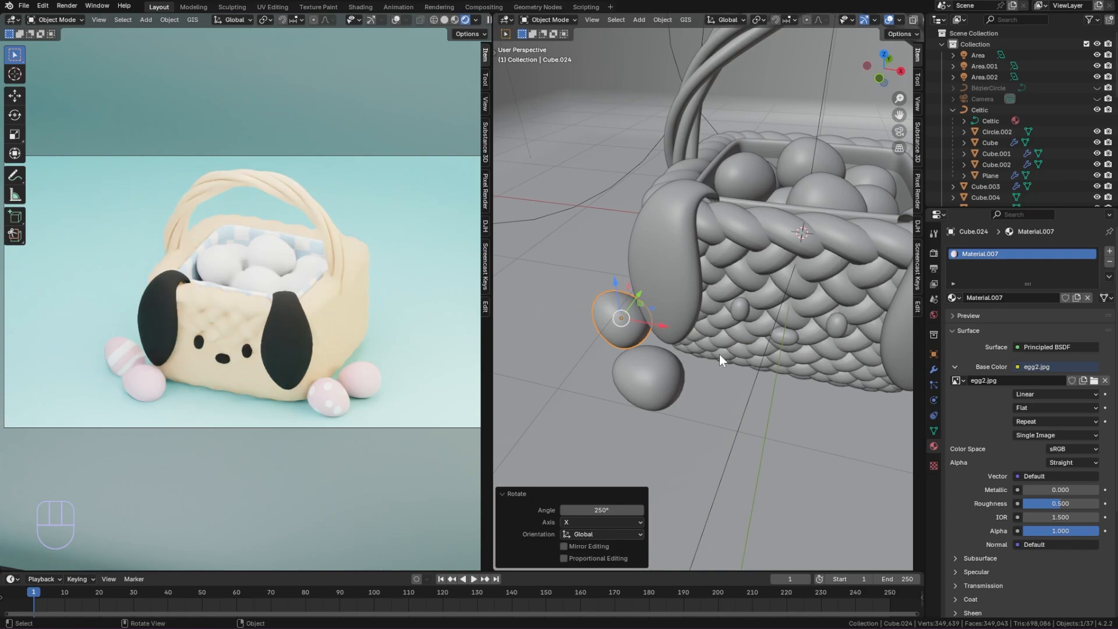
{"action": "key", "text": "r"}
{"action": "key", "text": "x"}
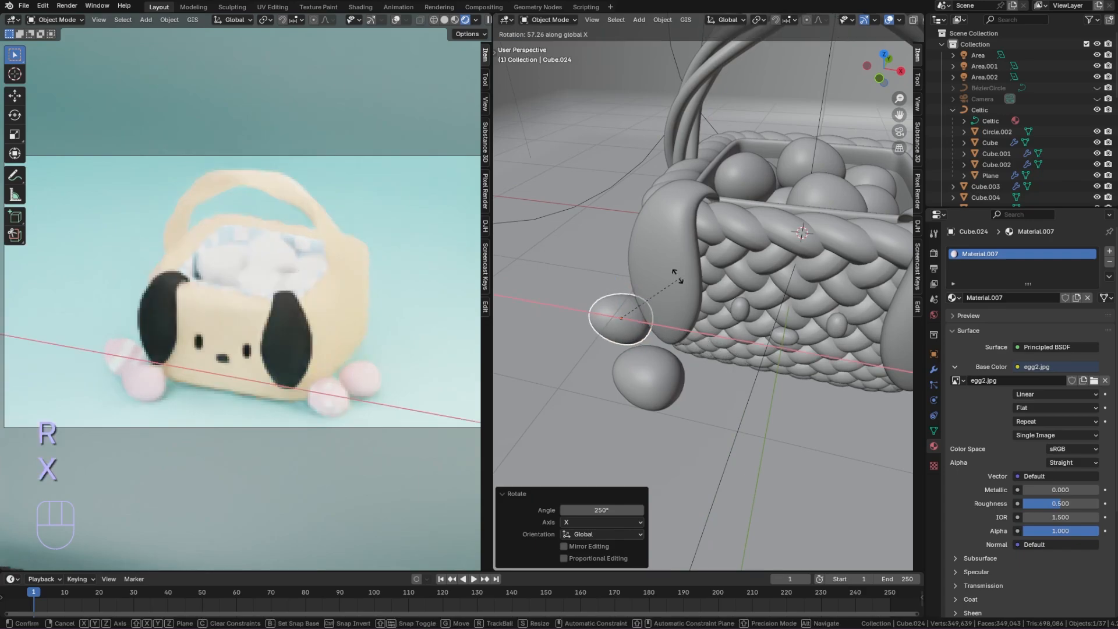
{"action": "left_click", "coordinate": [638, 272]}
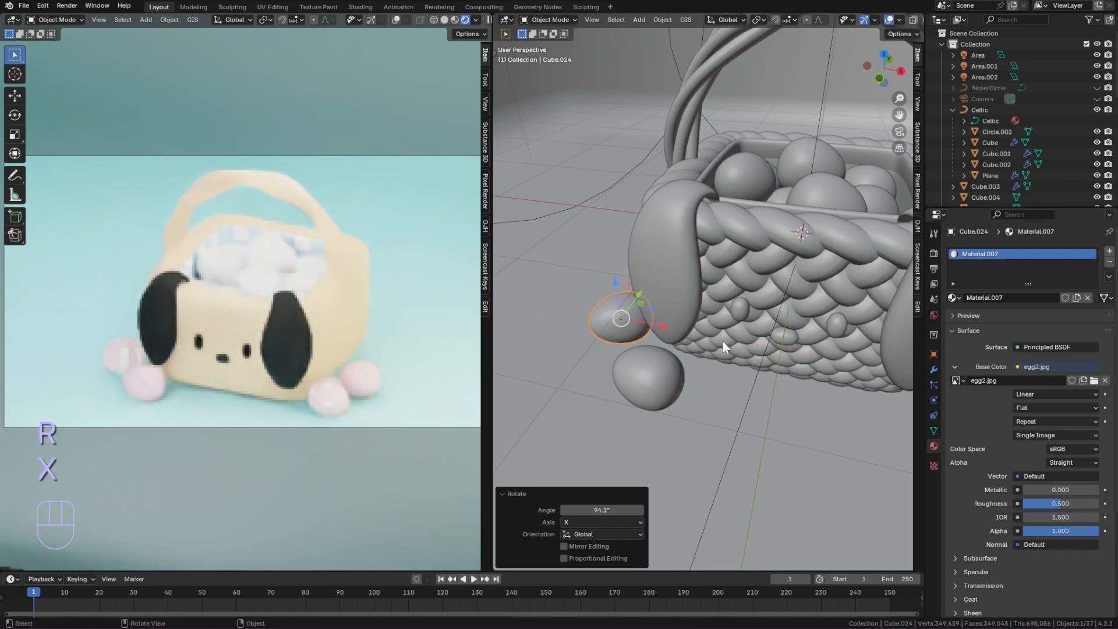
- Rotate the striped rear egg 14.2° around the global Z axis
{"action": "key", "text": "r"}
{"action": "key", "text": "y"}
{"action": "right_click", "coordinate": [700, 316]}
{"action": "key", "text": "r"}
{"action": "key", "text": "z"}
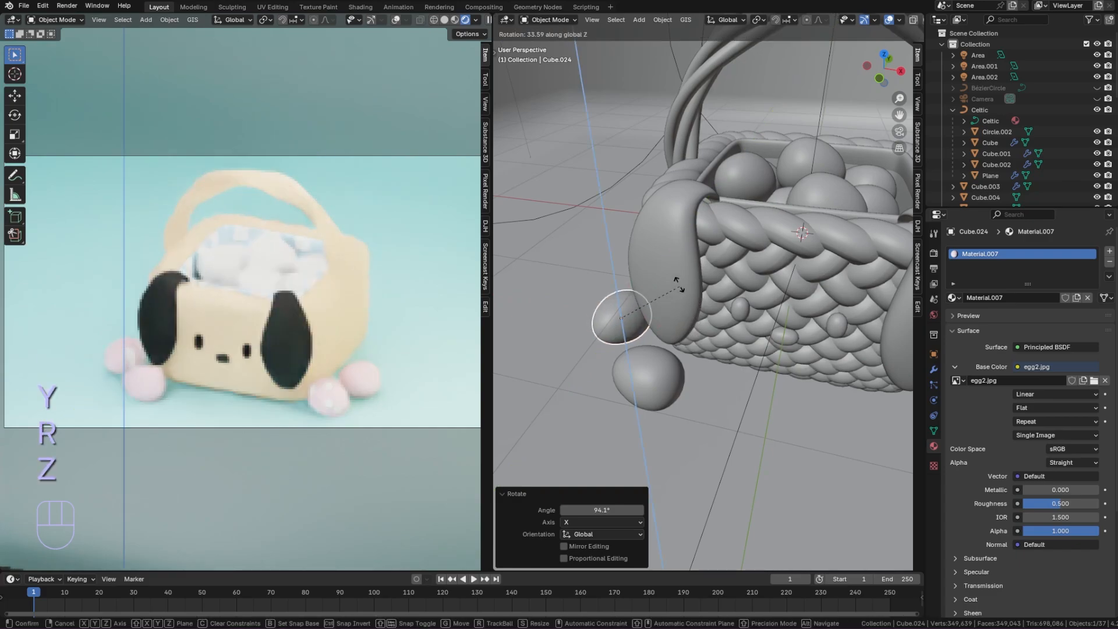
{"action": "left_click", "coordinate": [681, 313]}
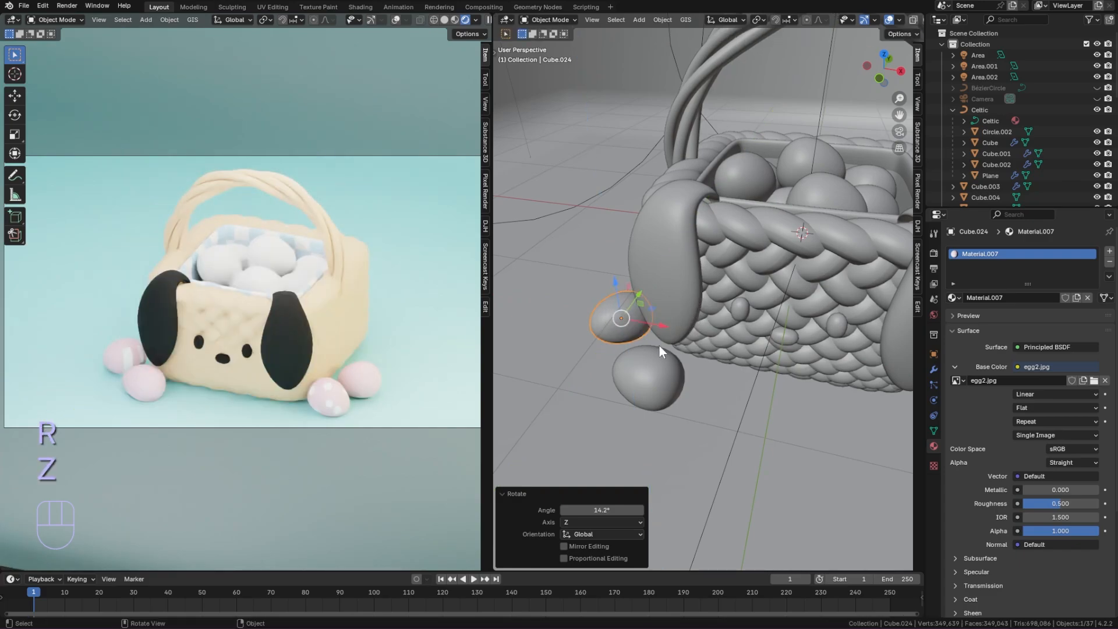
- Rotate the striped rear egg -30.6° around global X and about -33° freely from a lower, closer view
{"action": "key", "text": "r"}
{"action": "key", "text": "x"}
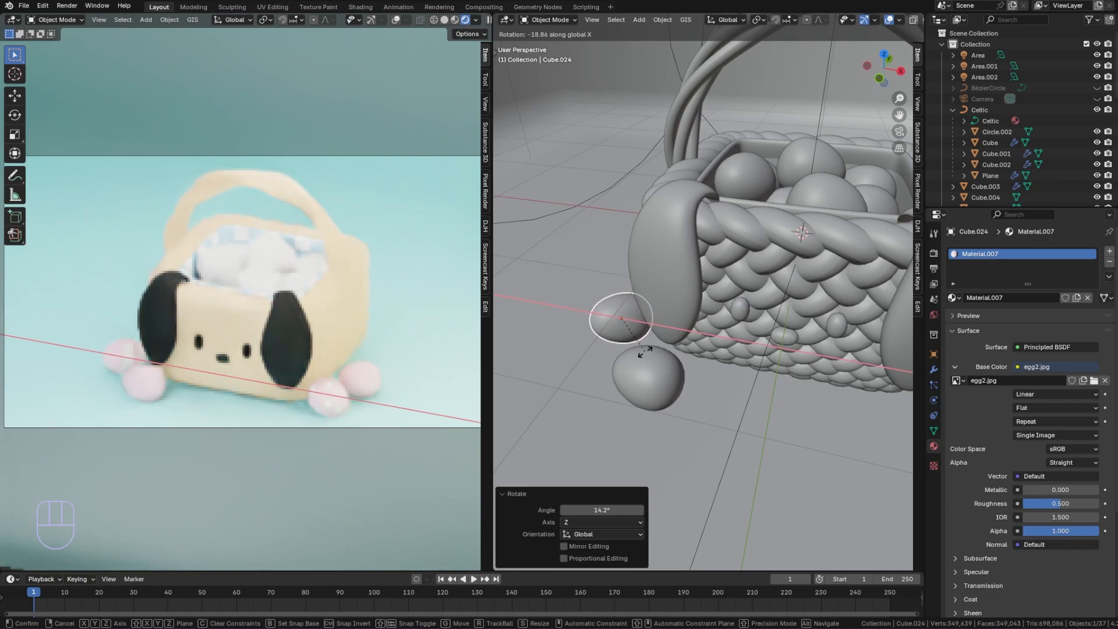
{"action": "left_click", "coordinate": [633, 344]}
{"action": "scroll", "coordinate": [641, 349], "scroll_direction": "up", "scroll_amount": 2}
{"action": "middle_click_drag", "start_coordinate": [649, 358], "coordinate": [718, 352]}
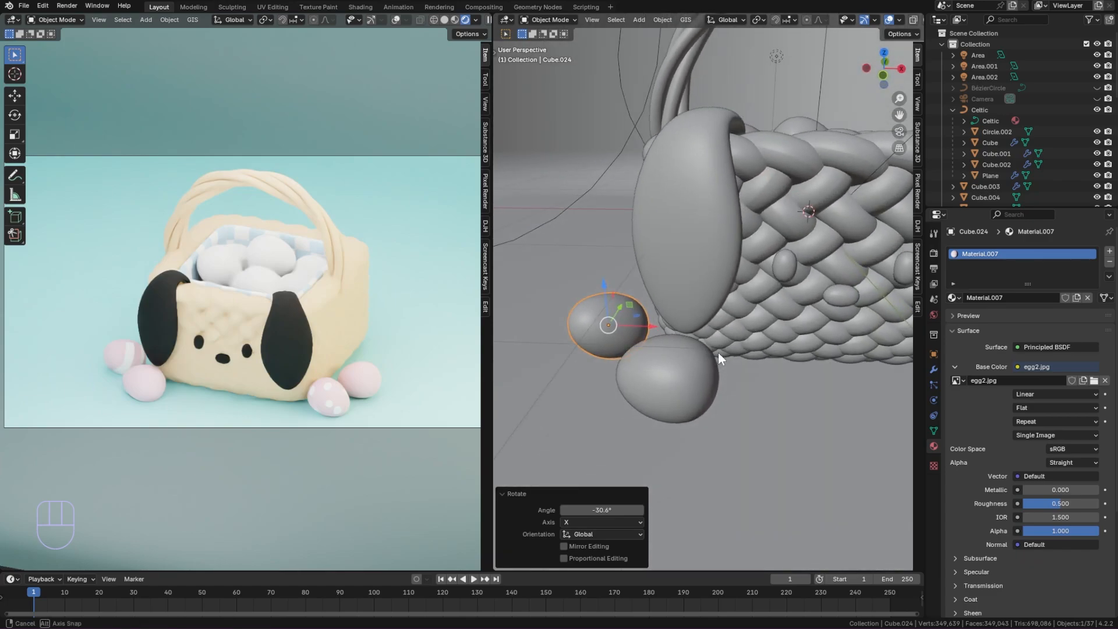
{"action": "key", "text": "r"}
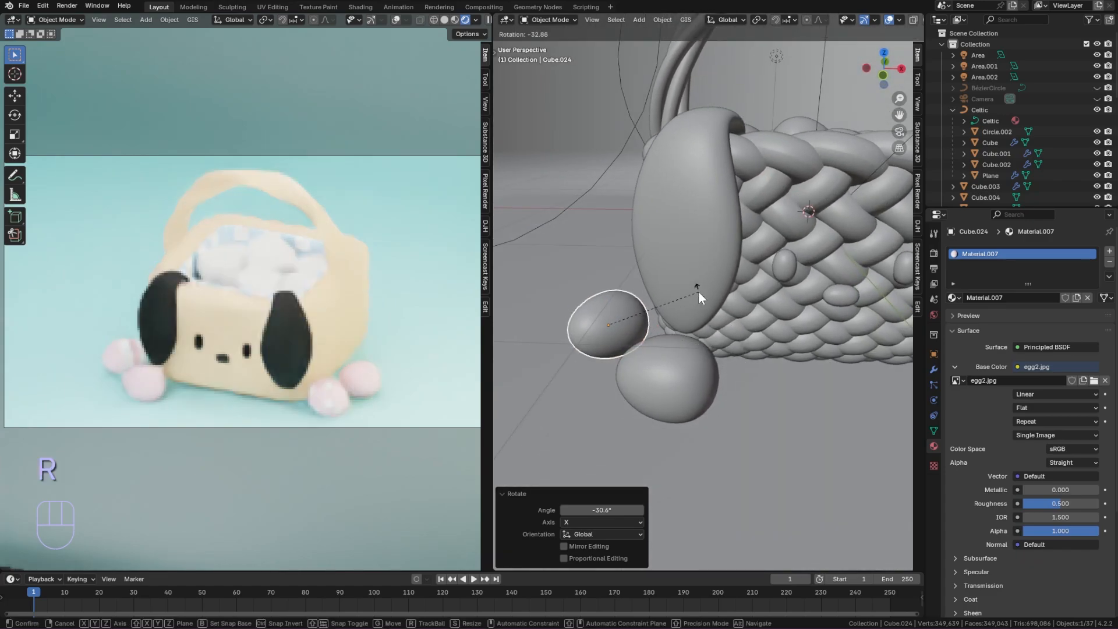
{"action": "left_click", "coordinate": [699, 293]}
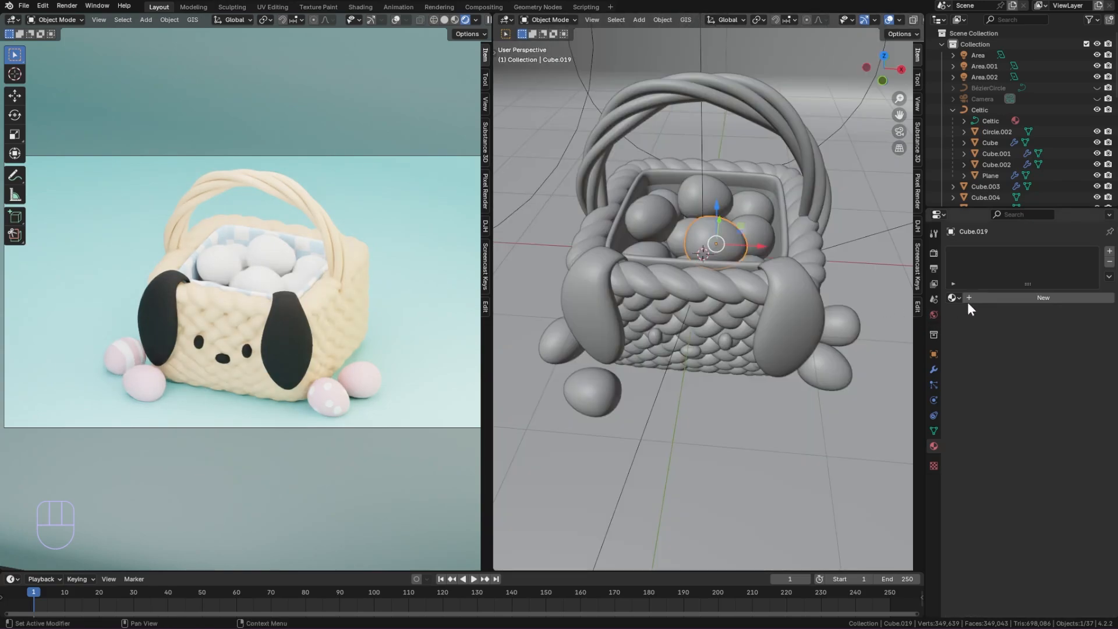
- Assign Material.005 to the front centre egg inside the basket and Material.007 to the right rear egg
{"action": "left_click", "coordinate": [955, 298]}
{"action": "left_click", "coordinate": [984, 361]}
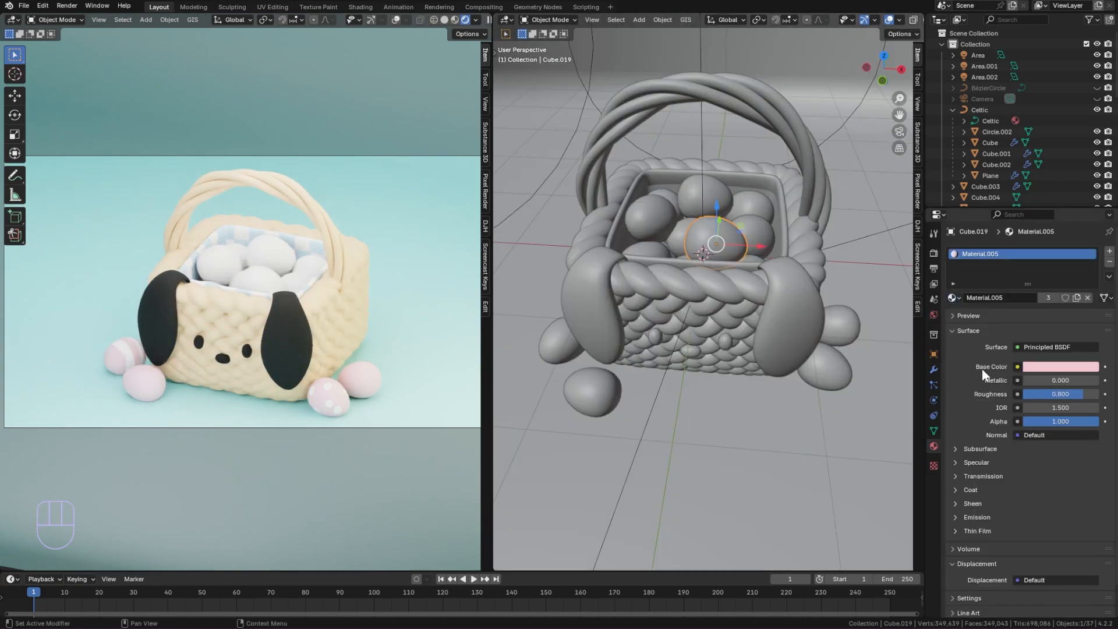
{"action": "left_click", "coordinate": [740, 202]}
{"action": "left_click", "coordinate": [962, 295]}
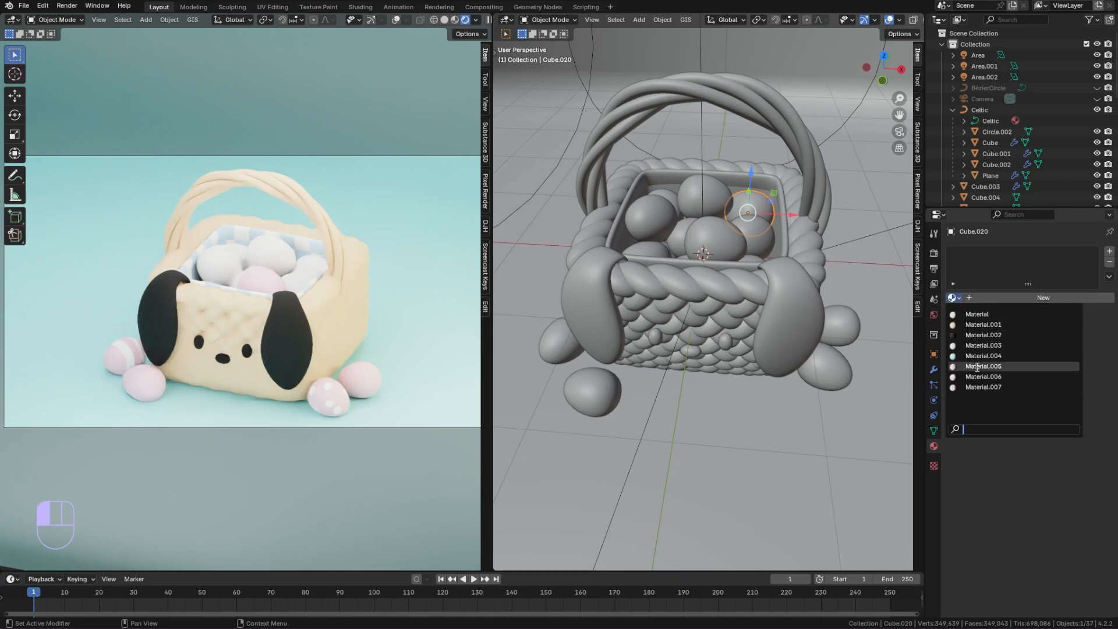
{"action": "left_click", "coordinate": [990, 391]}
- Assign Material.006 to the rear centre egg inside the basket
{"action": "left_click", "coordinate": [707, 199]}
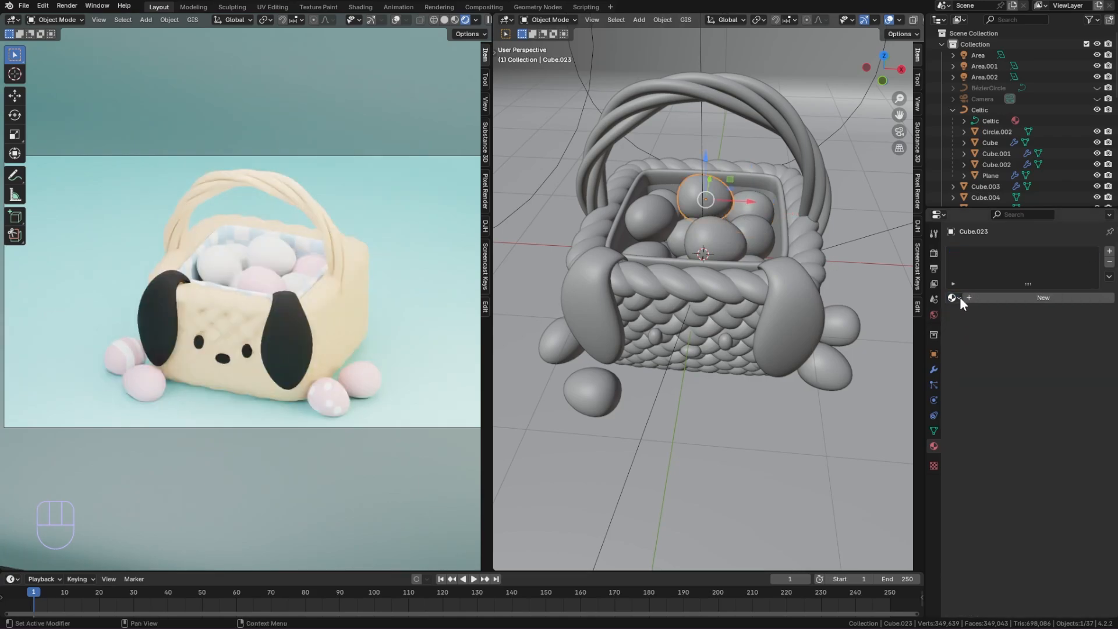
{"action": "left_click", "coordinate": [960, 297]}
{"action": "left_click", "coordinate": [976, 377]}
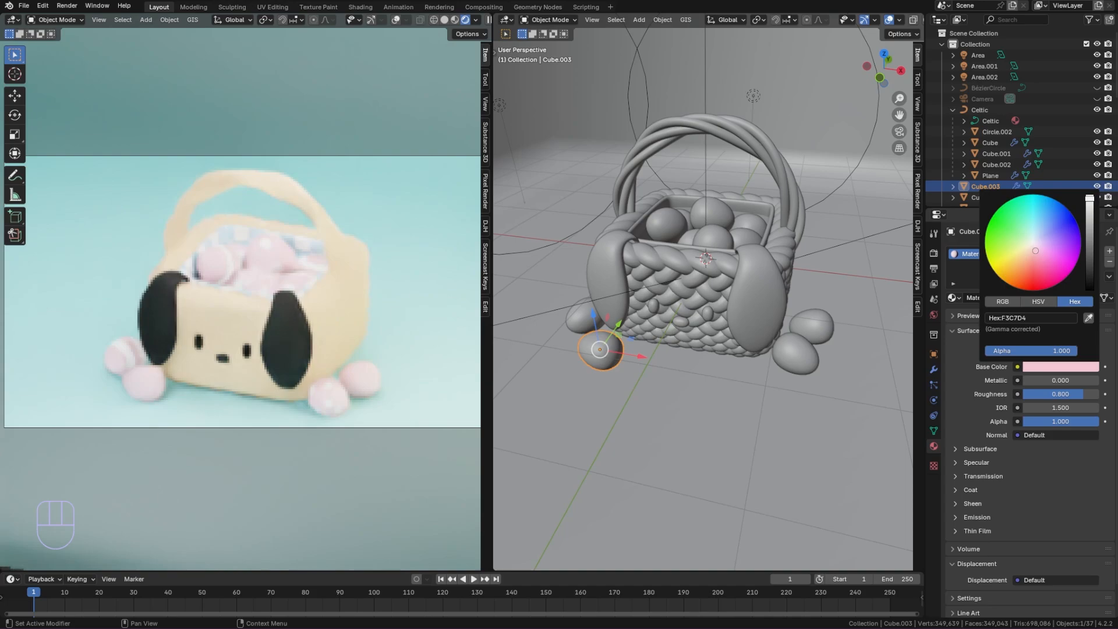
- Change the base colour of the front left egg outside the basket to yellow F3F188
{"action": "left_click", "coordinate": [1014, 254]}
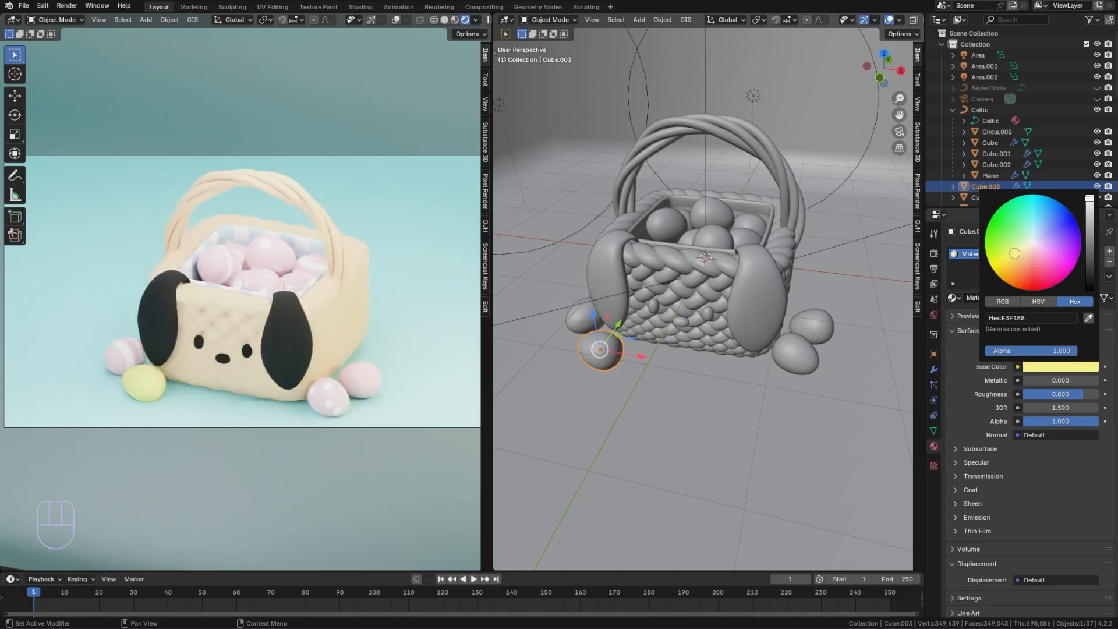
- Change the base colour of the front left outside egg to light green and assign its Material.009 to the front right egg inside the basket
{"action": "left_click_drag", "start_coordinate": [1014, 253], "coordinate": [1020, 237]}
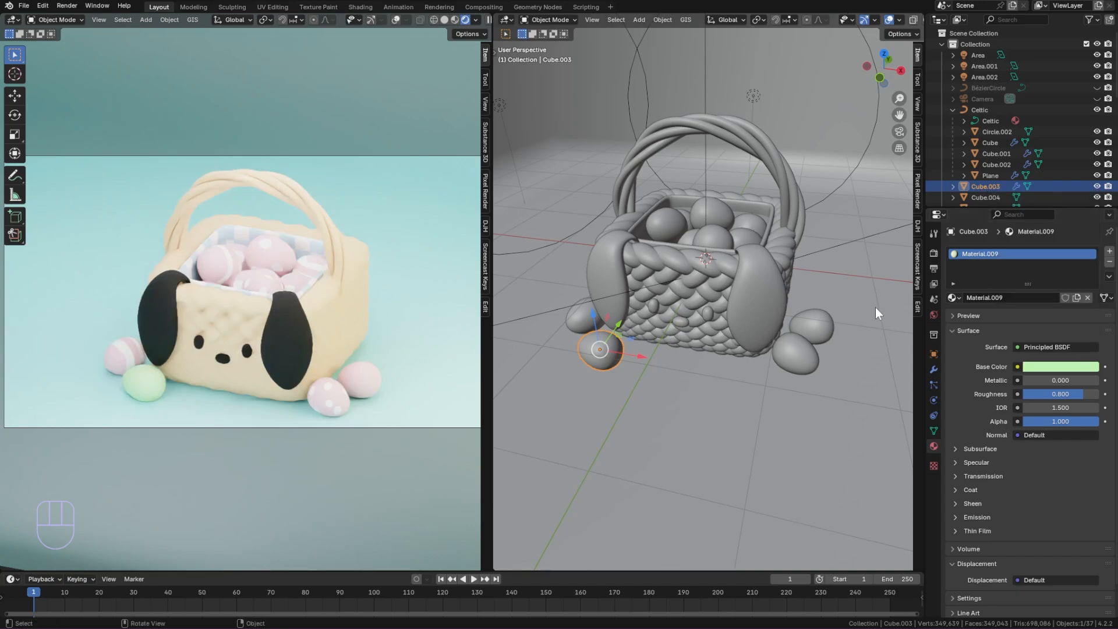
{"action": "middle_click_drag", "start_coordinate": [852, 315], "coordinate": [778, 327]}
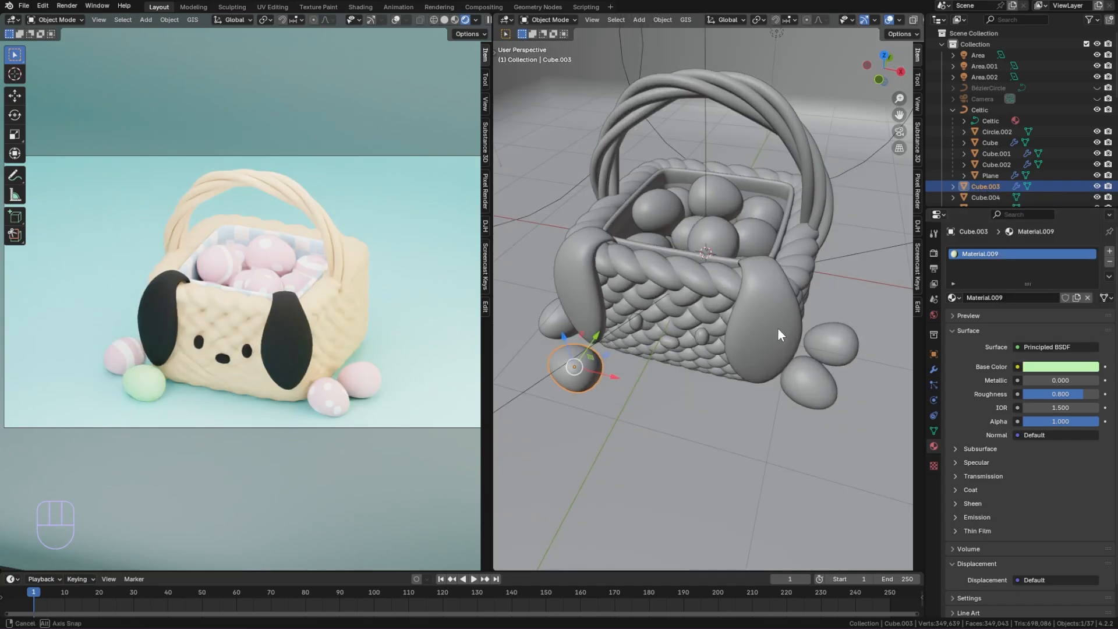
{"action": "left_click", "coordinate": [744, 234]}
{"action": "left_click", "coordinate": [953, 297]}
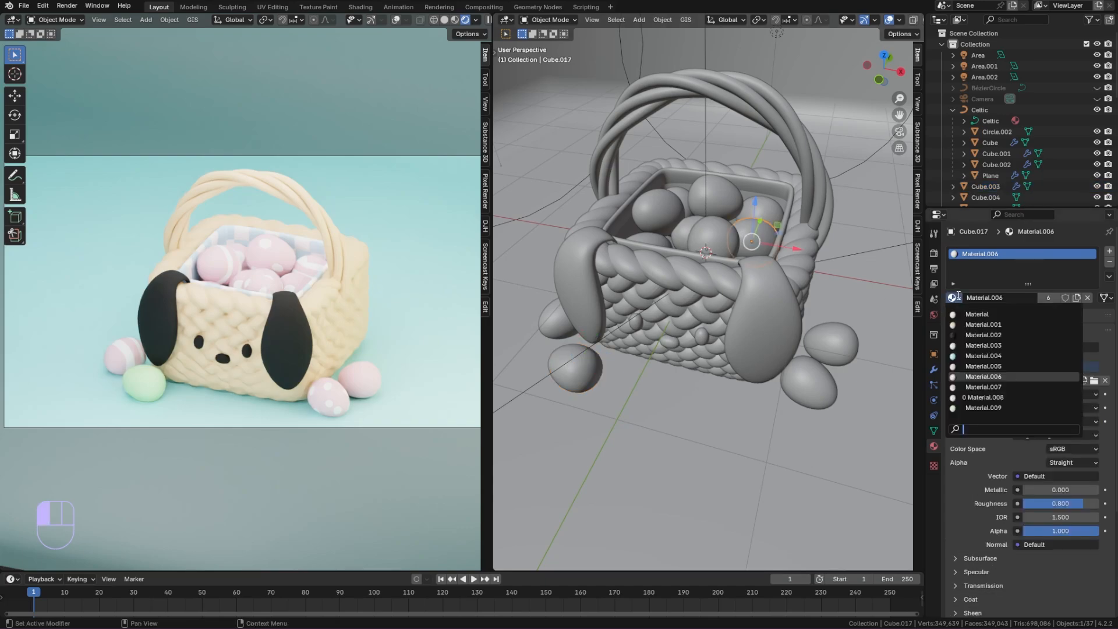
{"action": "left_click", "coordinate": [984, 408]}
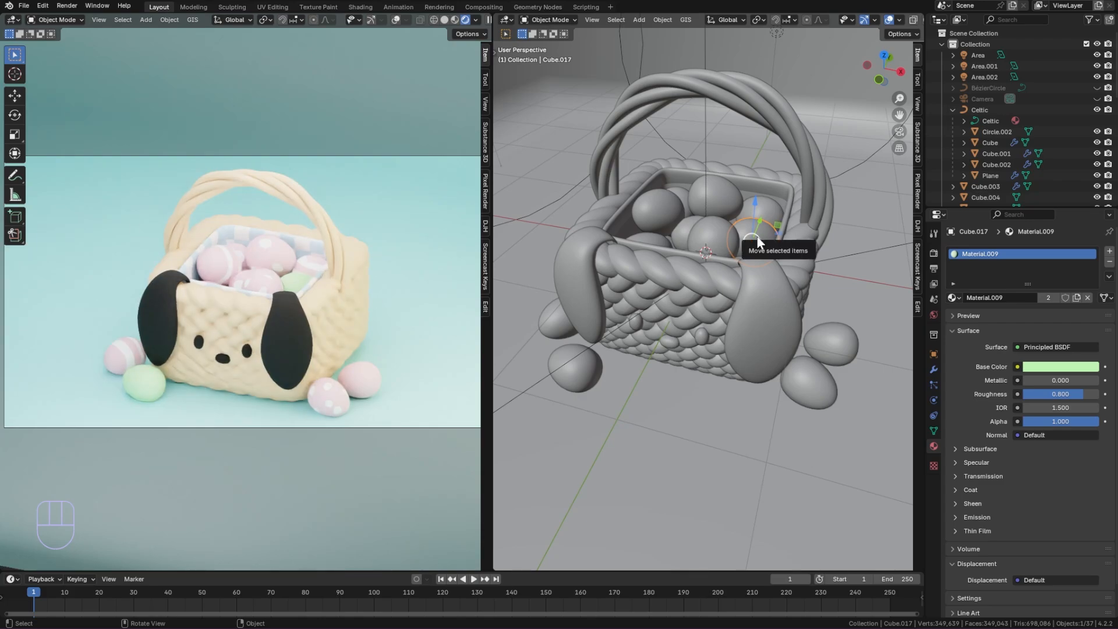
- Assign Material.009 to the left egg inside the basket and Material.005 to the middle egg just behind the front centre one
{"action": "middle_click_drag", "start_coordinate": [777, 331], "coordinate": [804, 334]}
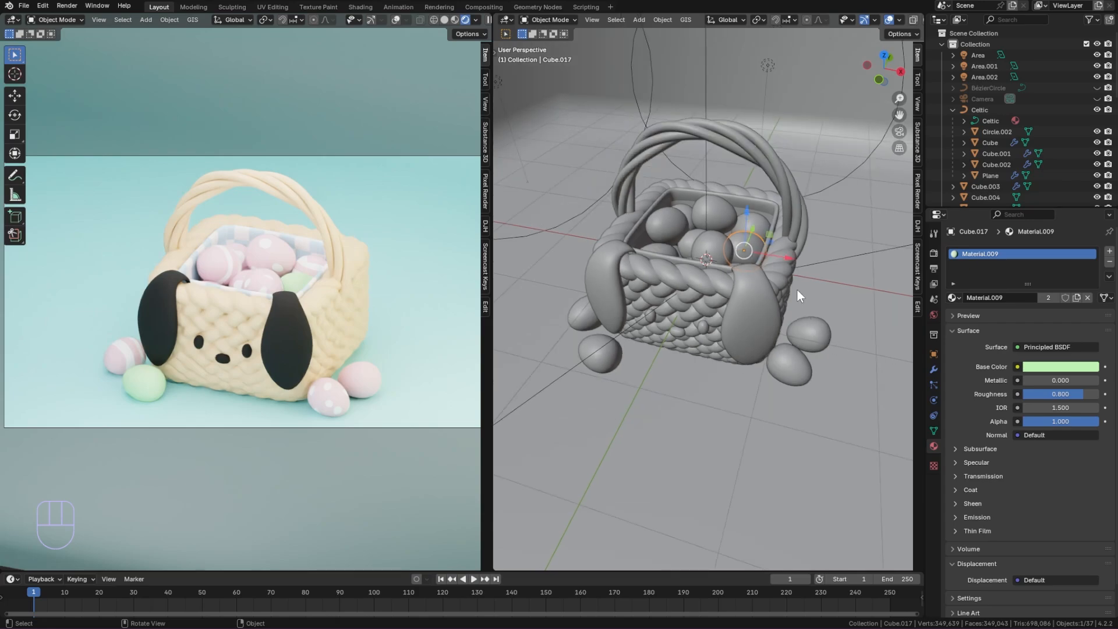
{"action": "left_click", "coordinate": [672, 222]}
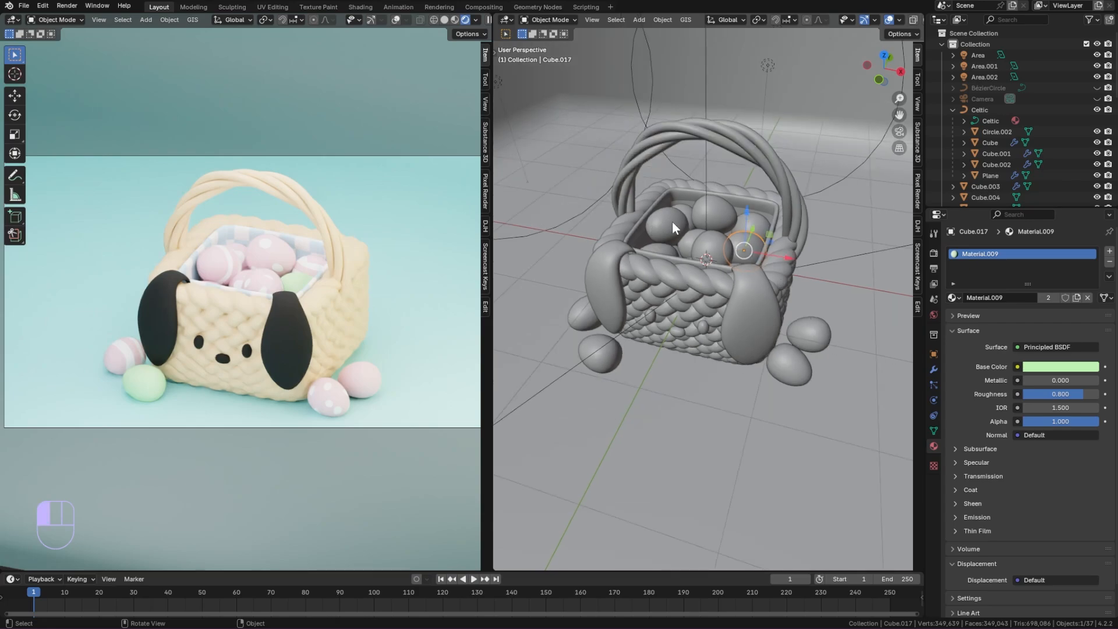
{"action": "left_click", "coordinate": [954, 298]}
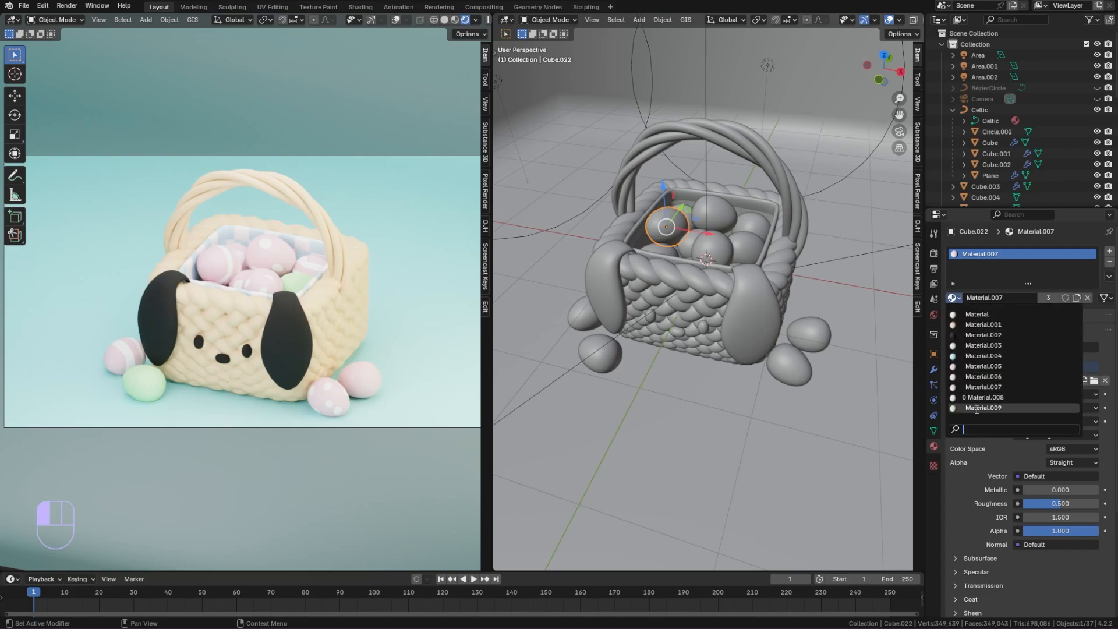
{"action": "left_click", "coordinate": [984, 402]}
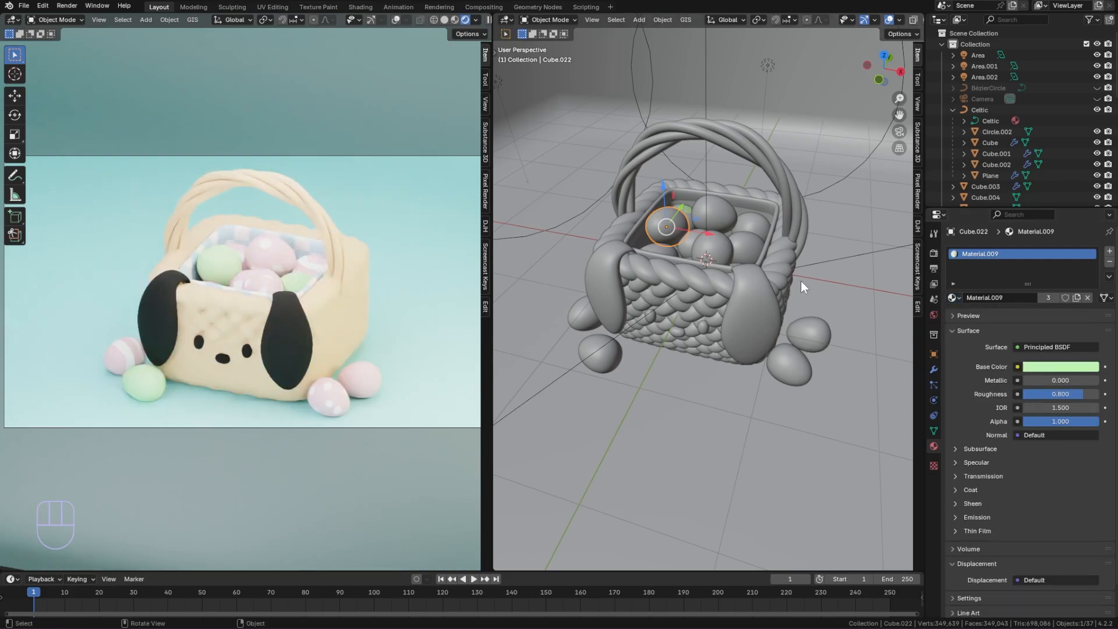
{"action": "left_click", "coordinate": [685, 246]}
{"action": "left_click", "coordinate": [954, 298]}
{"action": "left_click", "coordinate": [984, 366]}
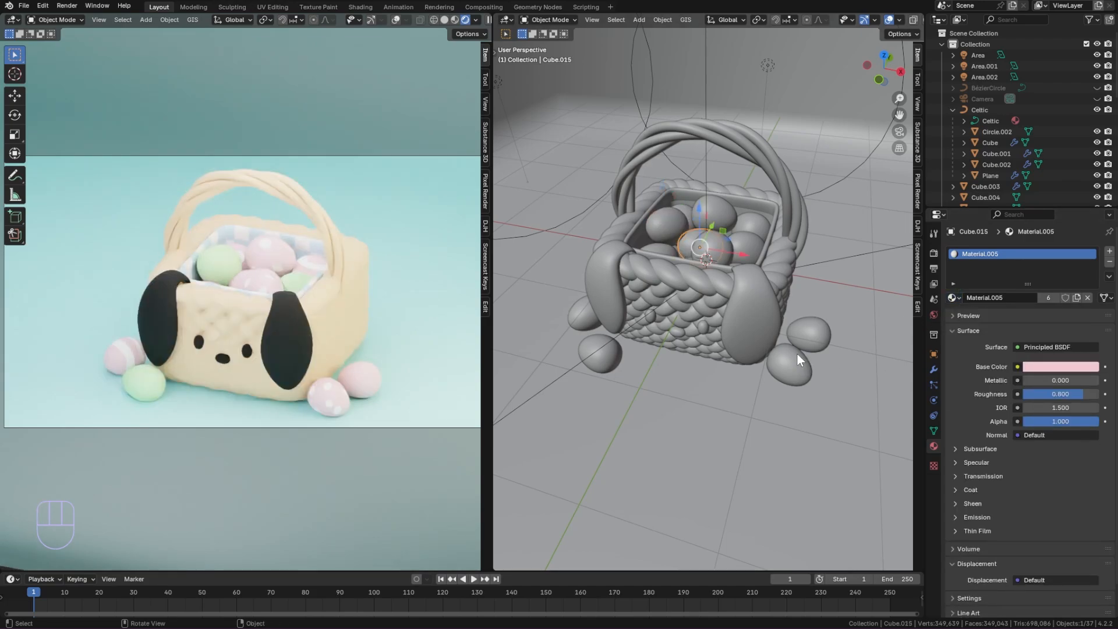
- Lower the roughness of the woven basket body's Material.001 to 0.286
{"action": "left_click", "coordinate": [722, 290]}
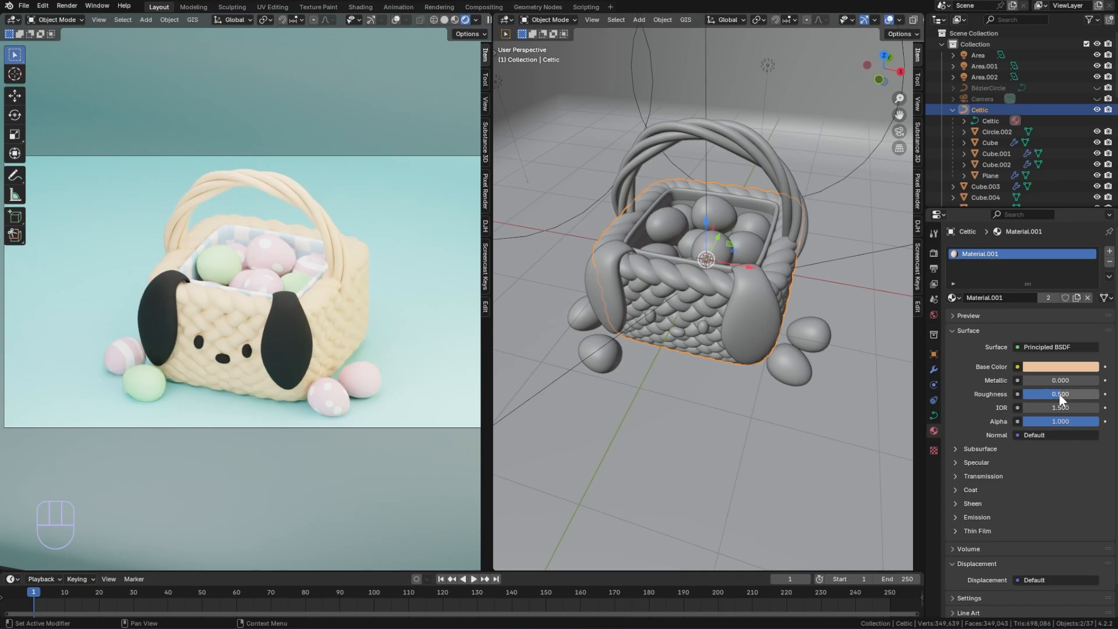
{"action": "left_click_drag", "start_coordinate": [1061, 399], "coordinate": [1045, 399]}
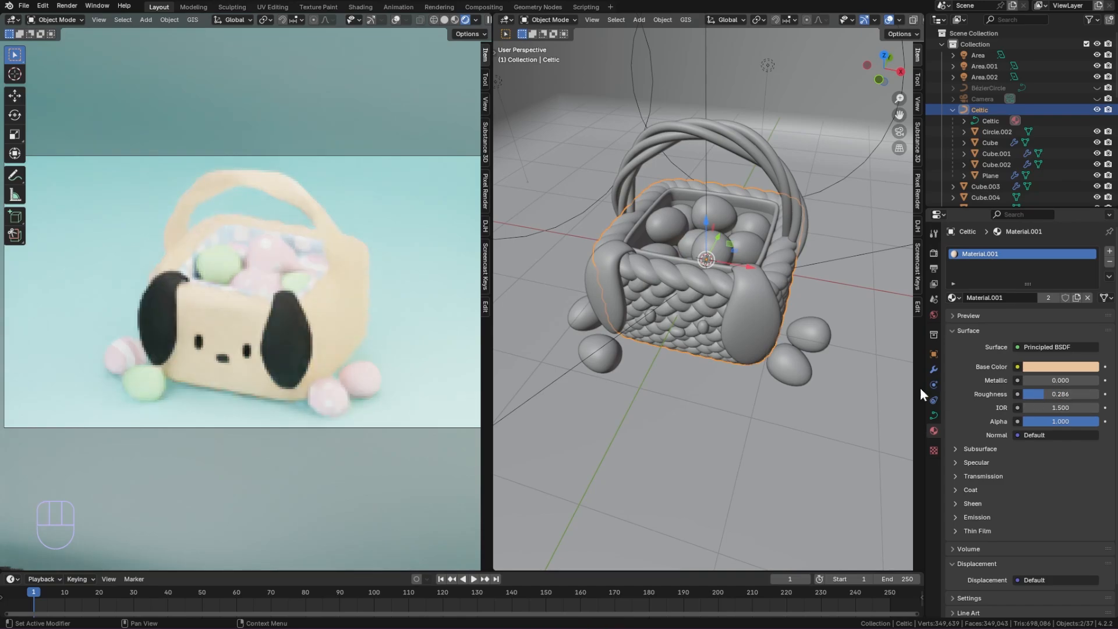